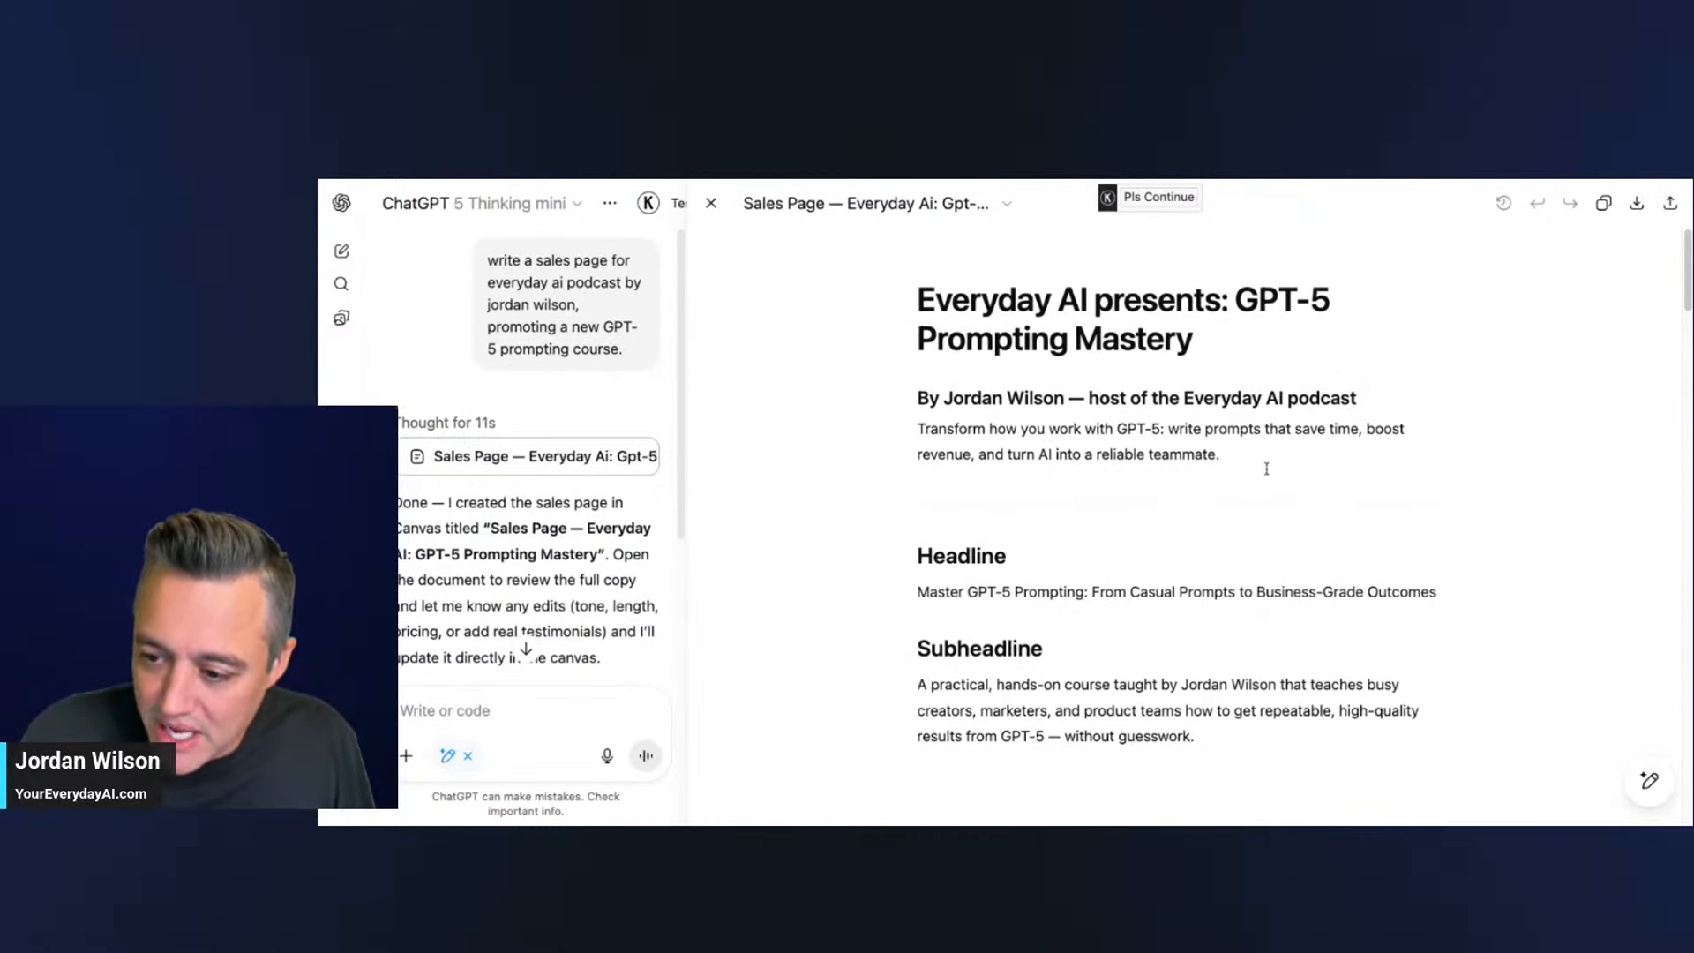
# - Ask ChatGPT to rewrite the canvas title and intro without the host's name, as landing page copy that follows "show don't tell"
pyautogui.scroll(-3, 1222, 499)
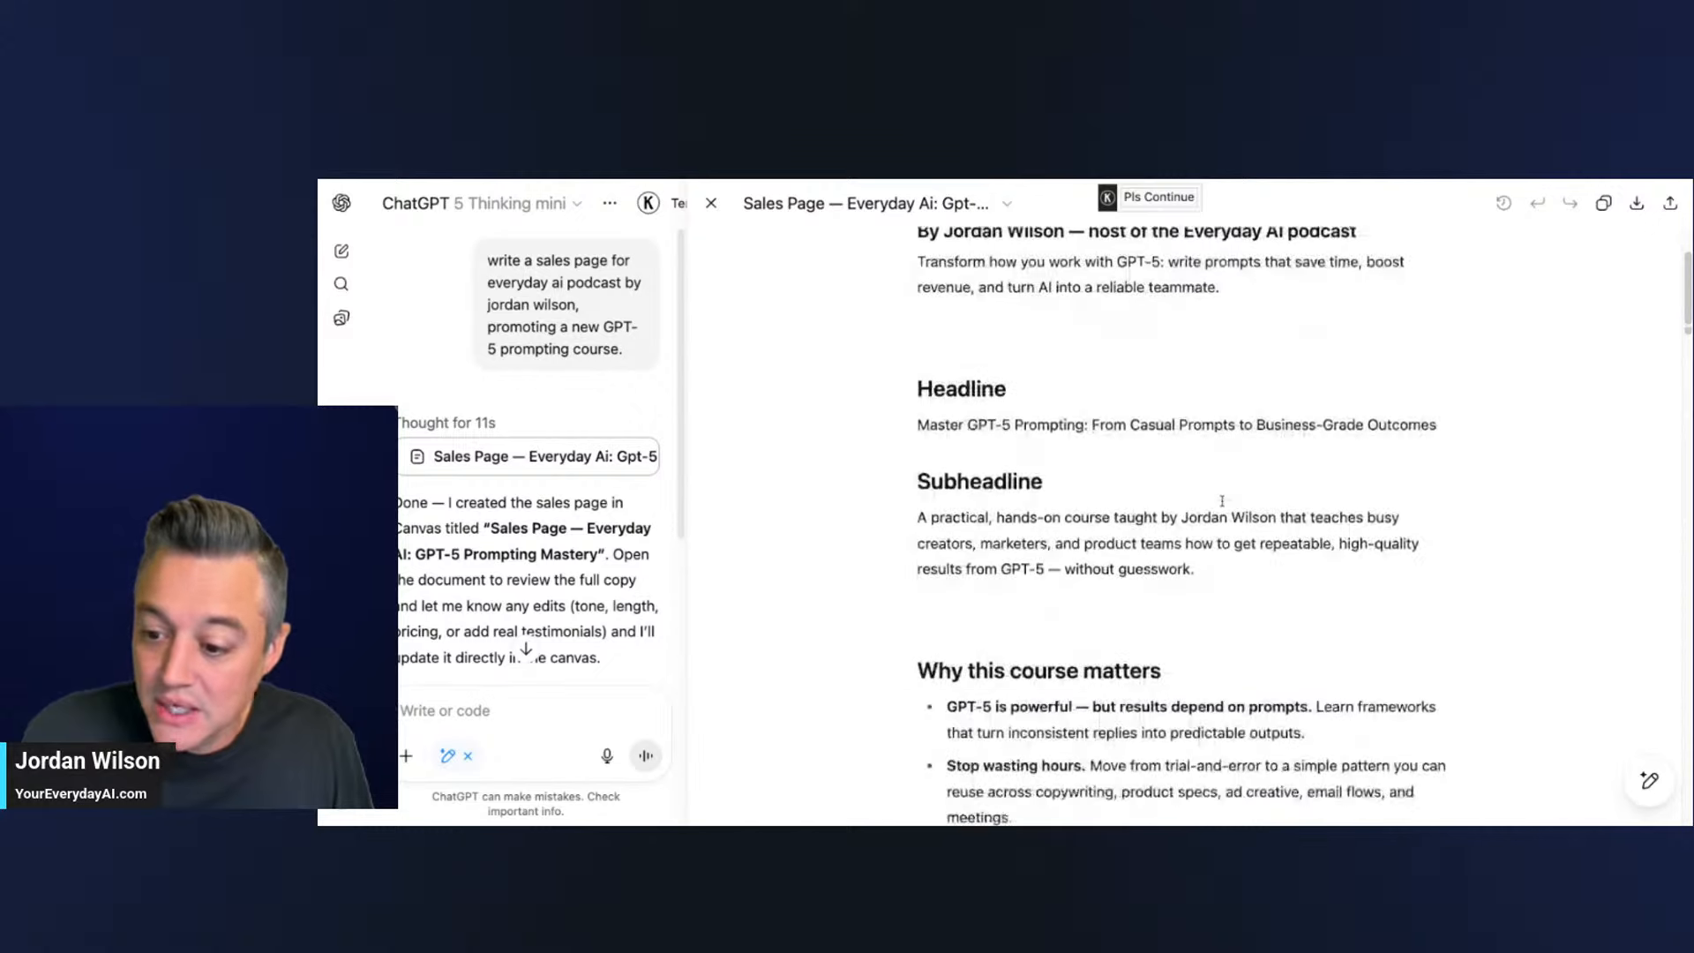
pyautogui.scroll(3, 1211, 512)
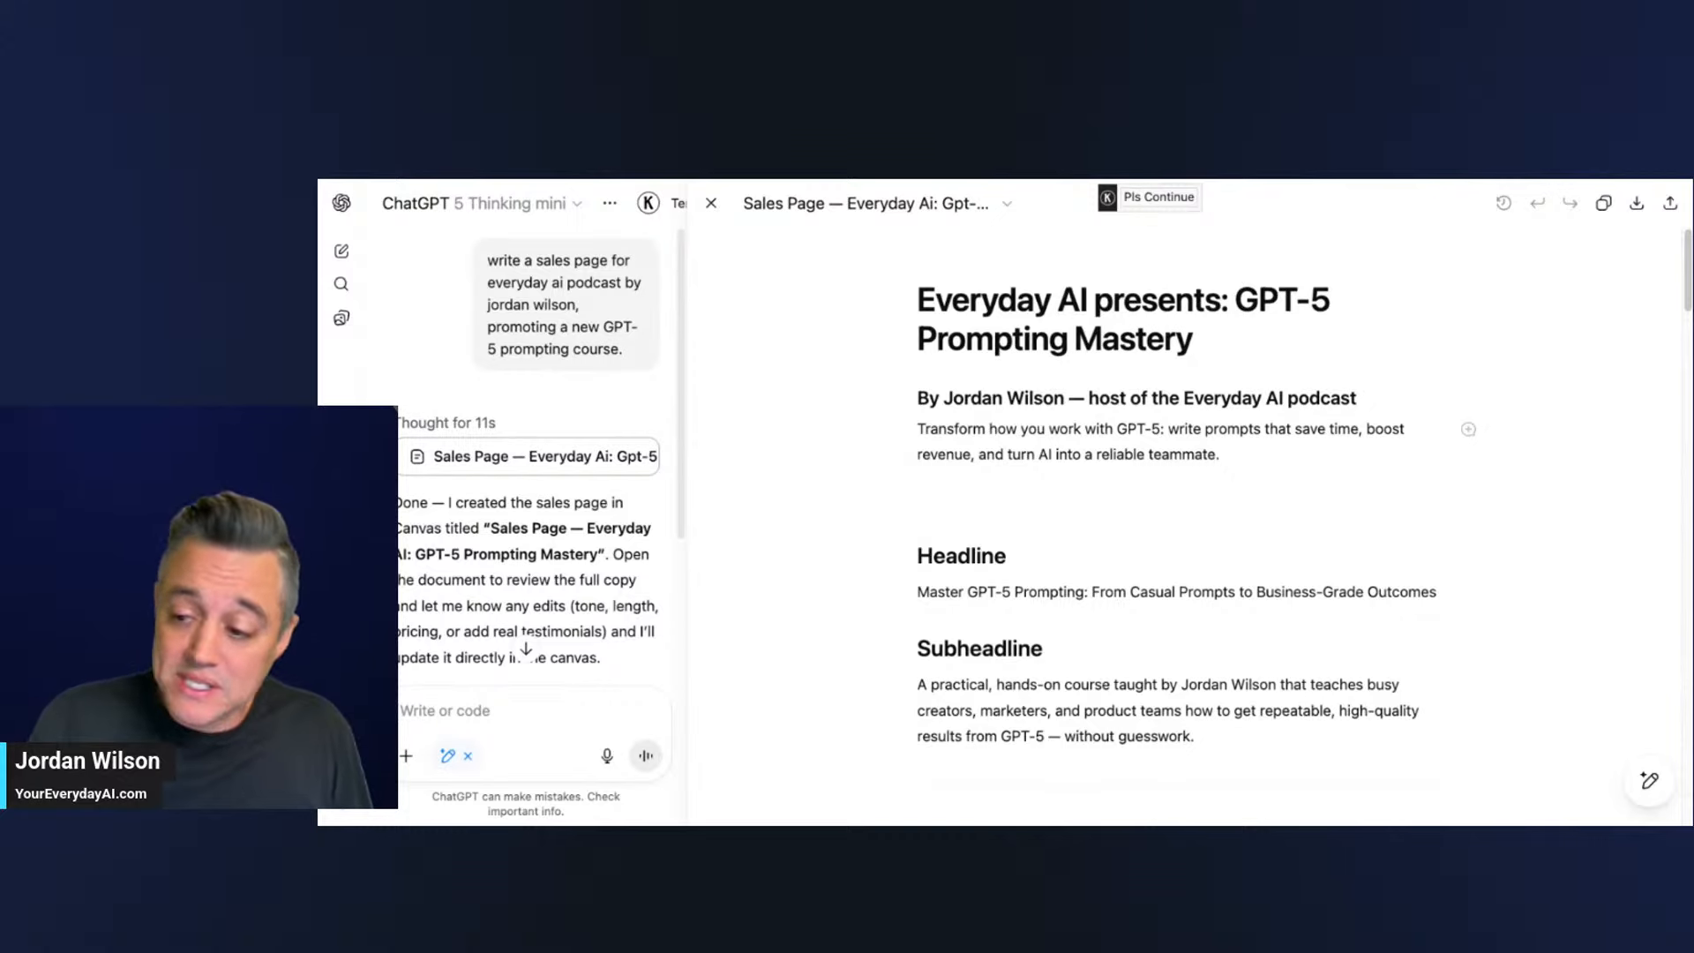
pyautogui.moveTo(1220, 454); pyautogui.dragTo(898, 284)
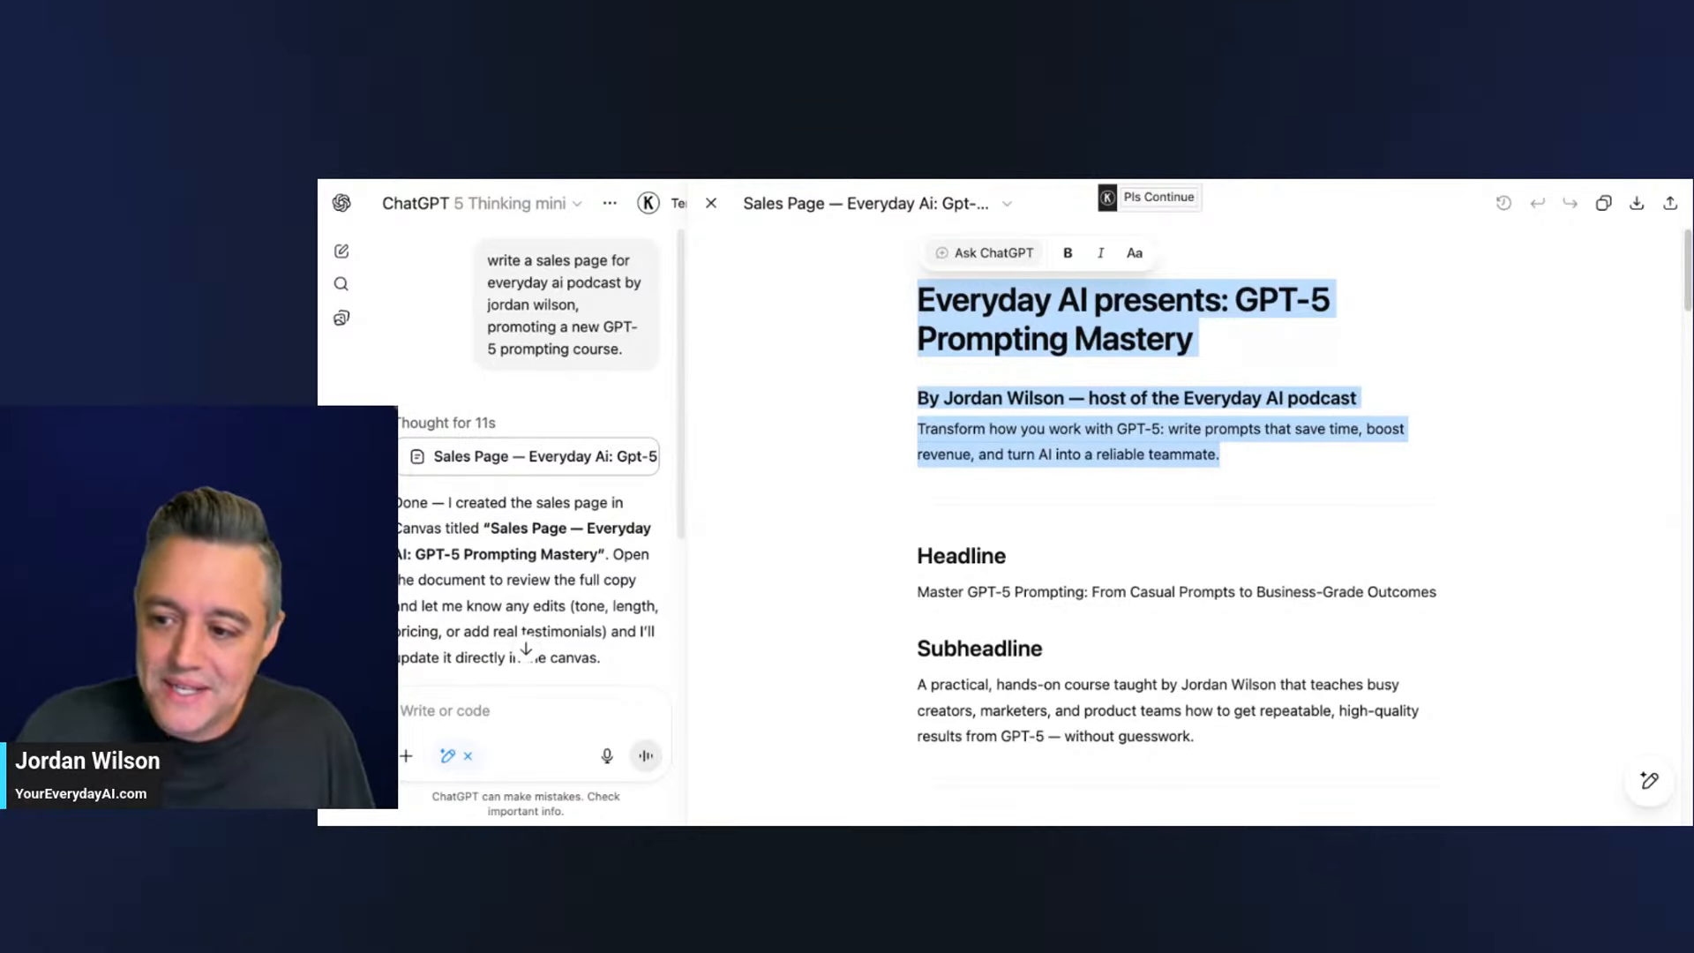
pyautogui.click(1011, 254)
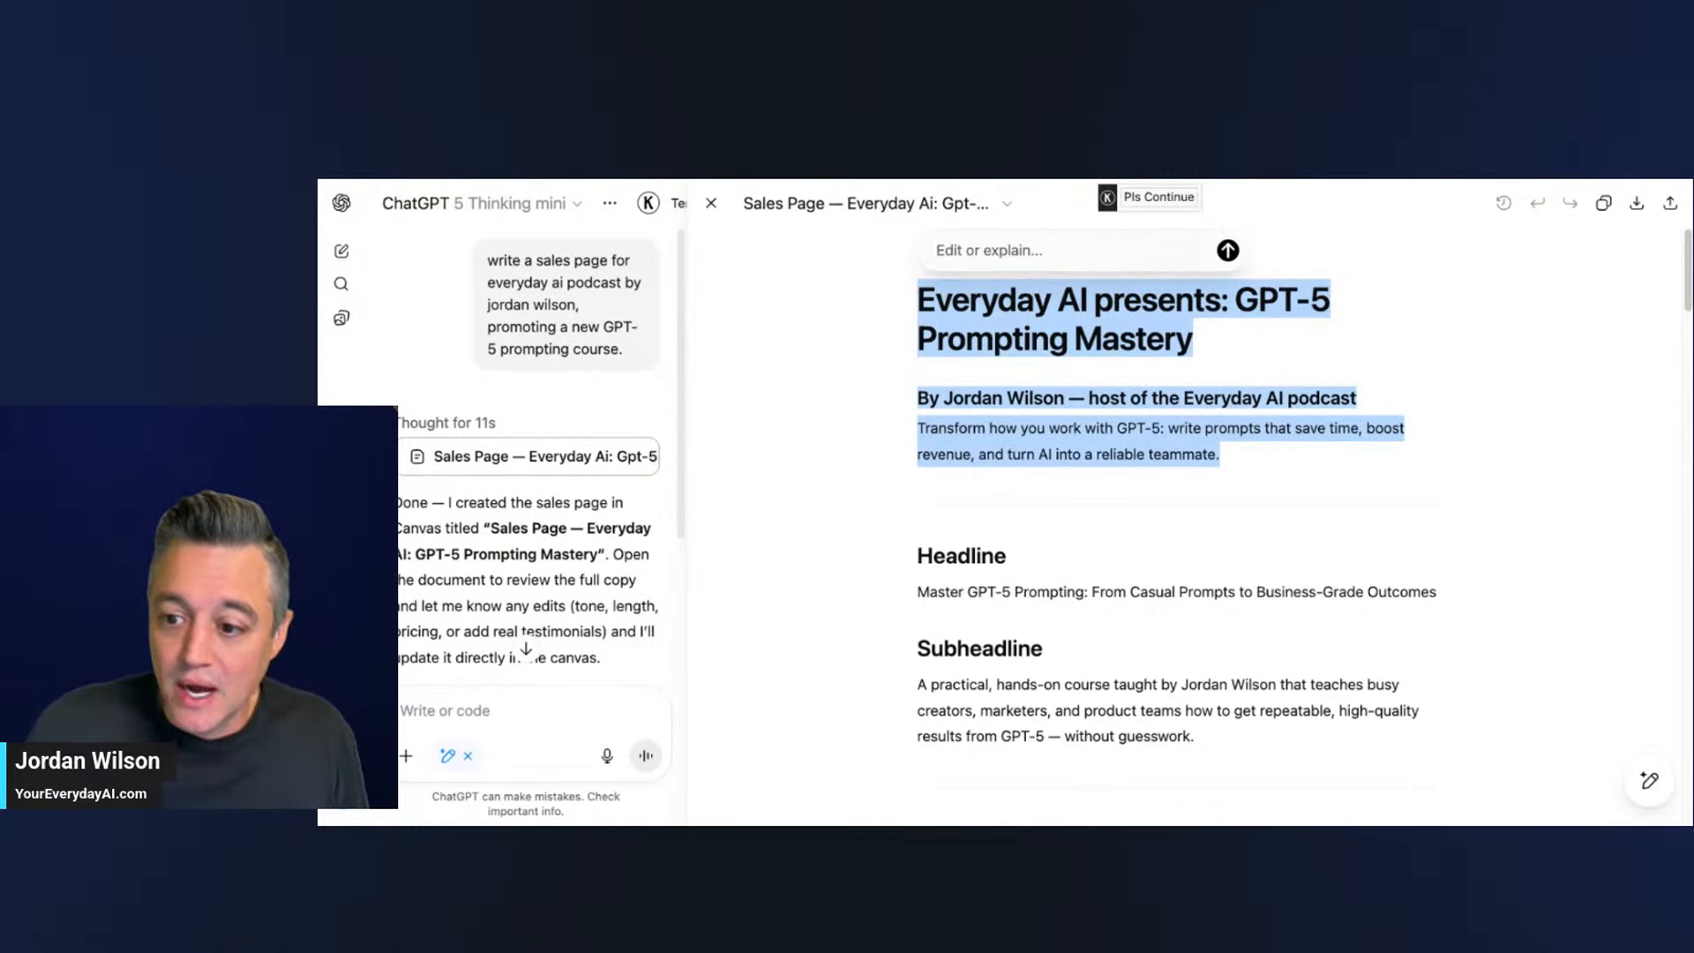
pyautogui.write("don't m")
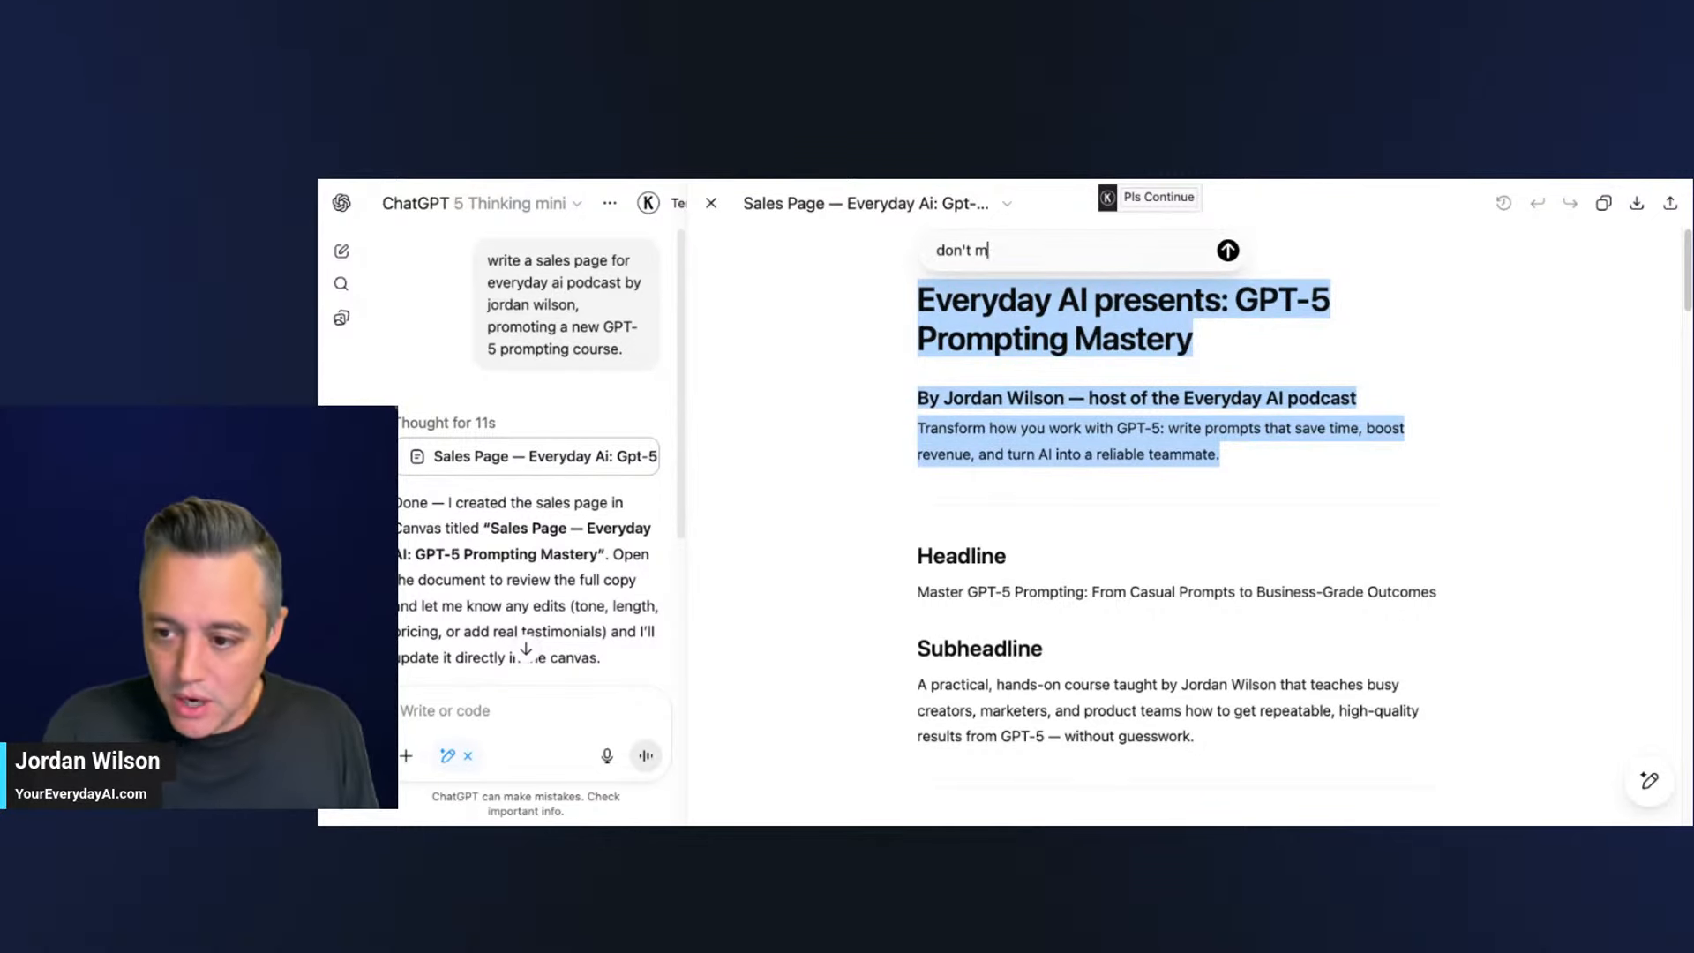
pyautogui.write("ention jordan's nam")
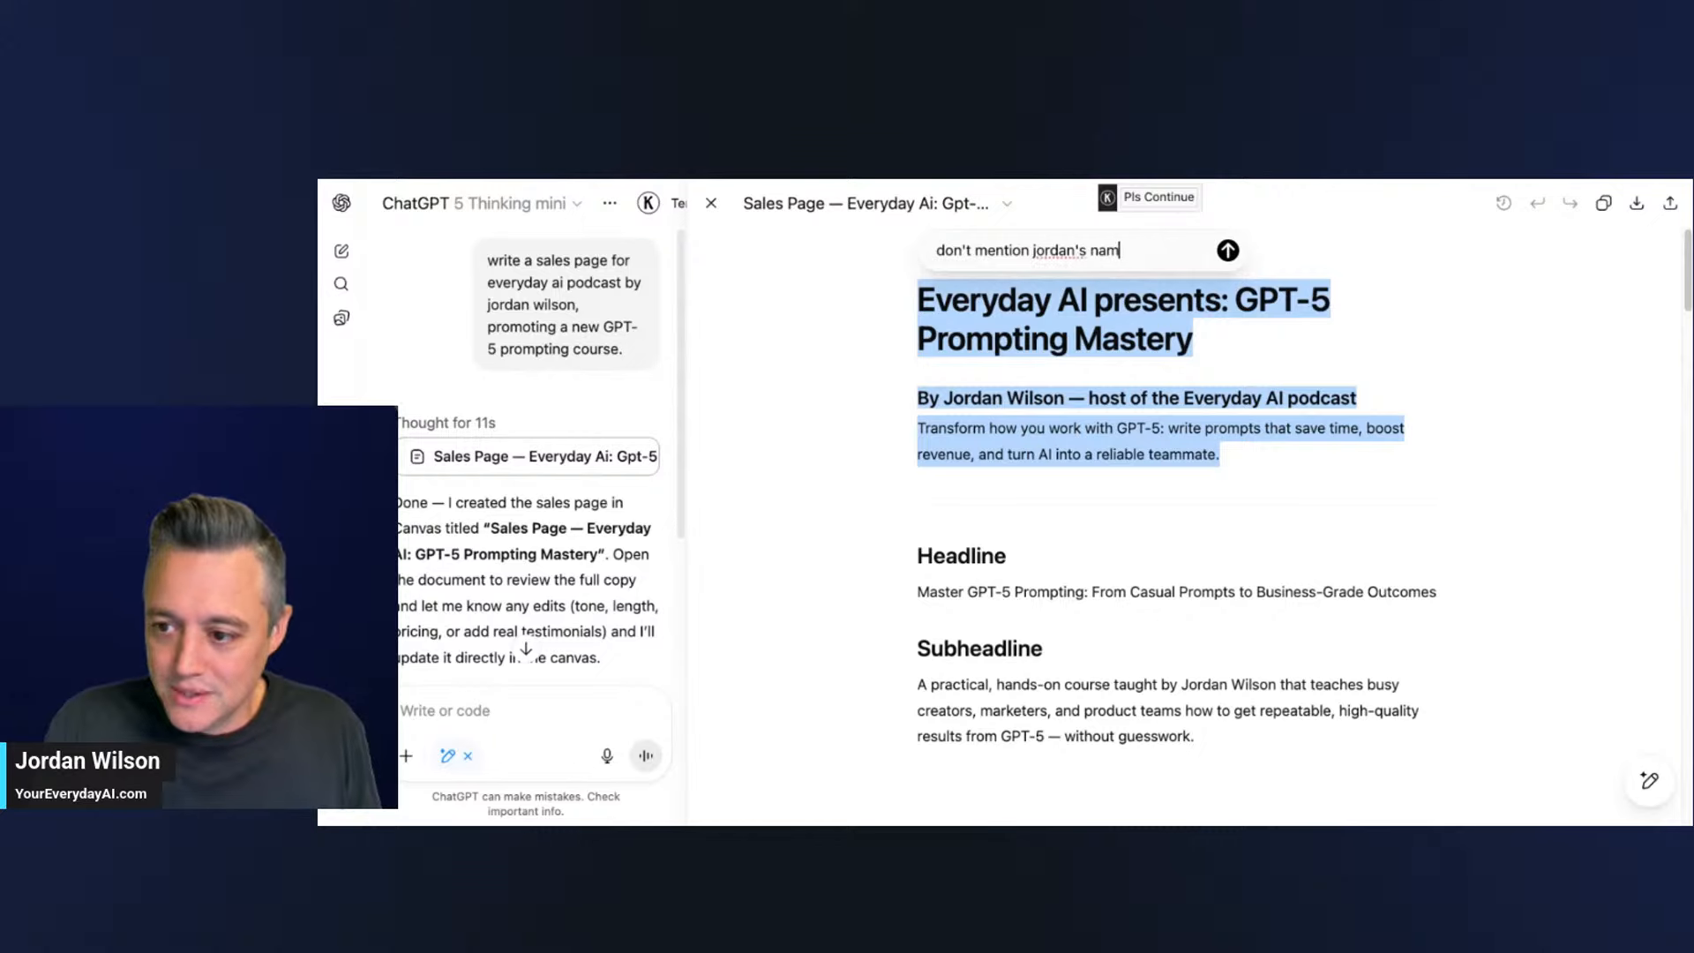
pyautogui.write('e, this is for a')
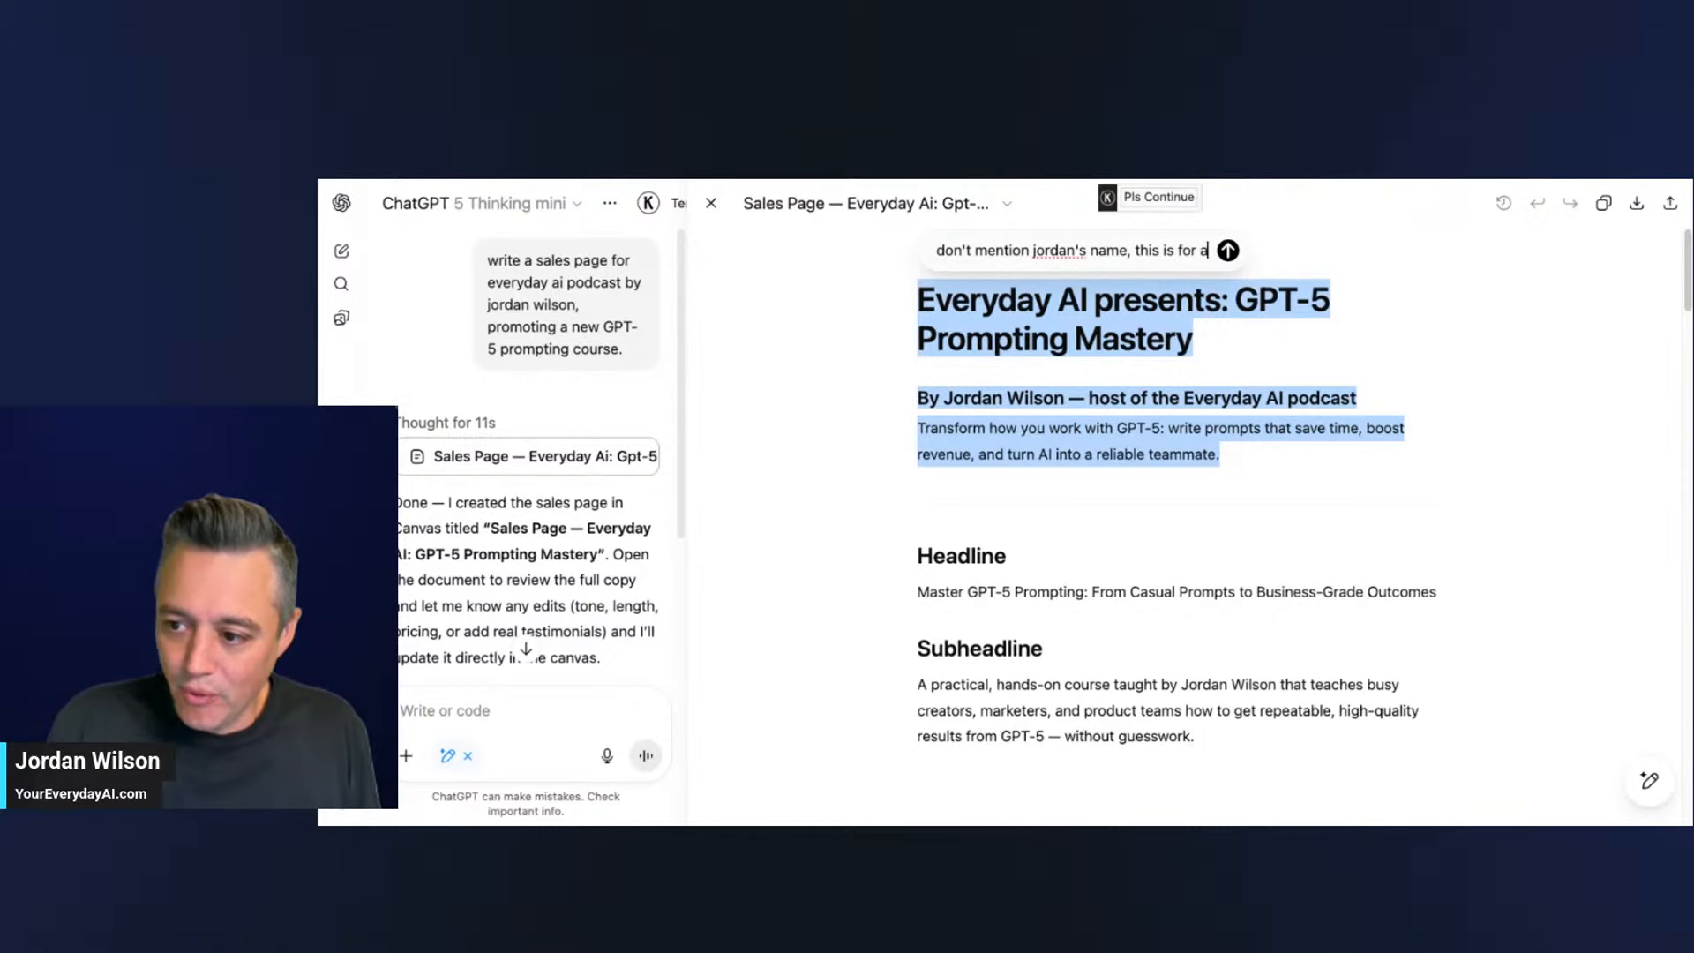
pyautogui.write(' landing page')
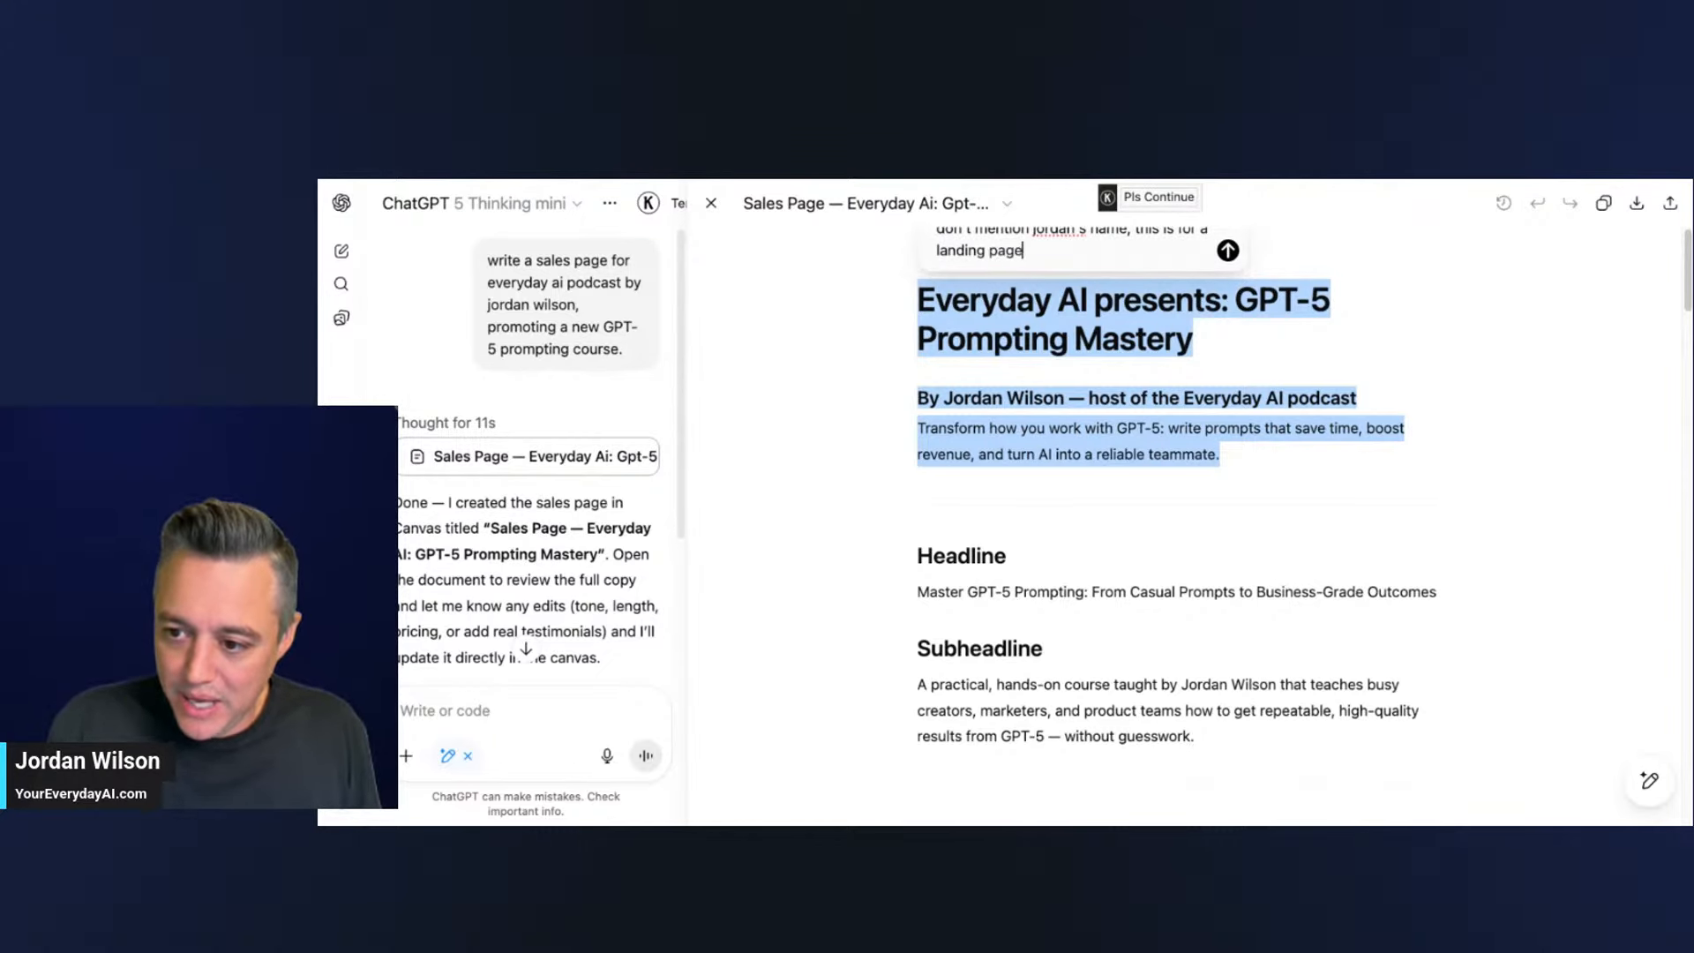
pyautogui.write(". show dont' t")
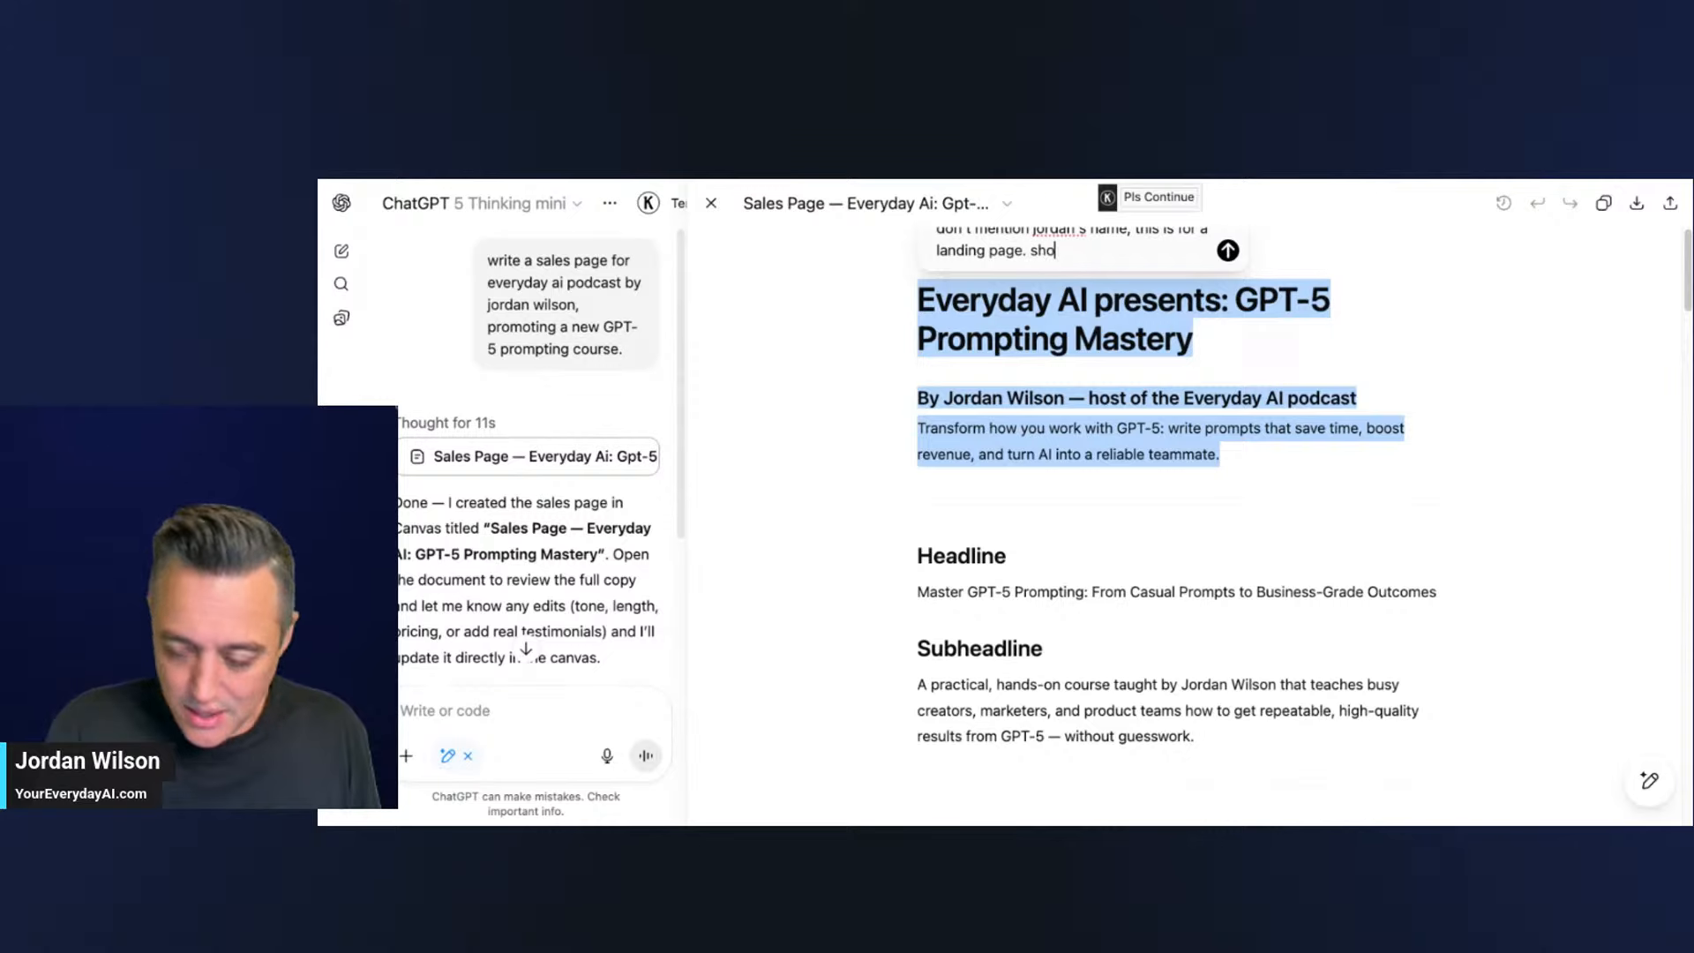
pyautogui.press('BackSpace')
pyautogui.press('BackSpace')
pyautogui.press('BackSpace')
pyautogui.press('BackSpace')
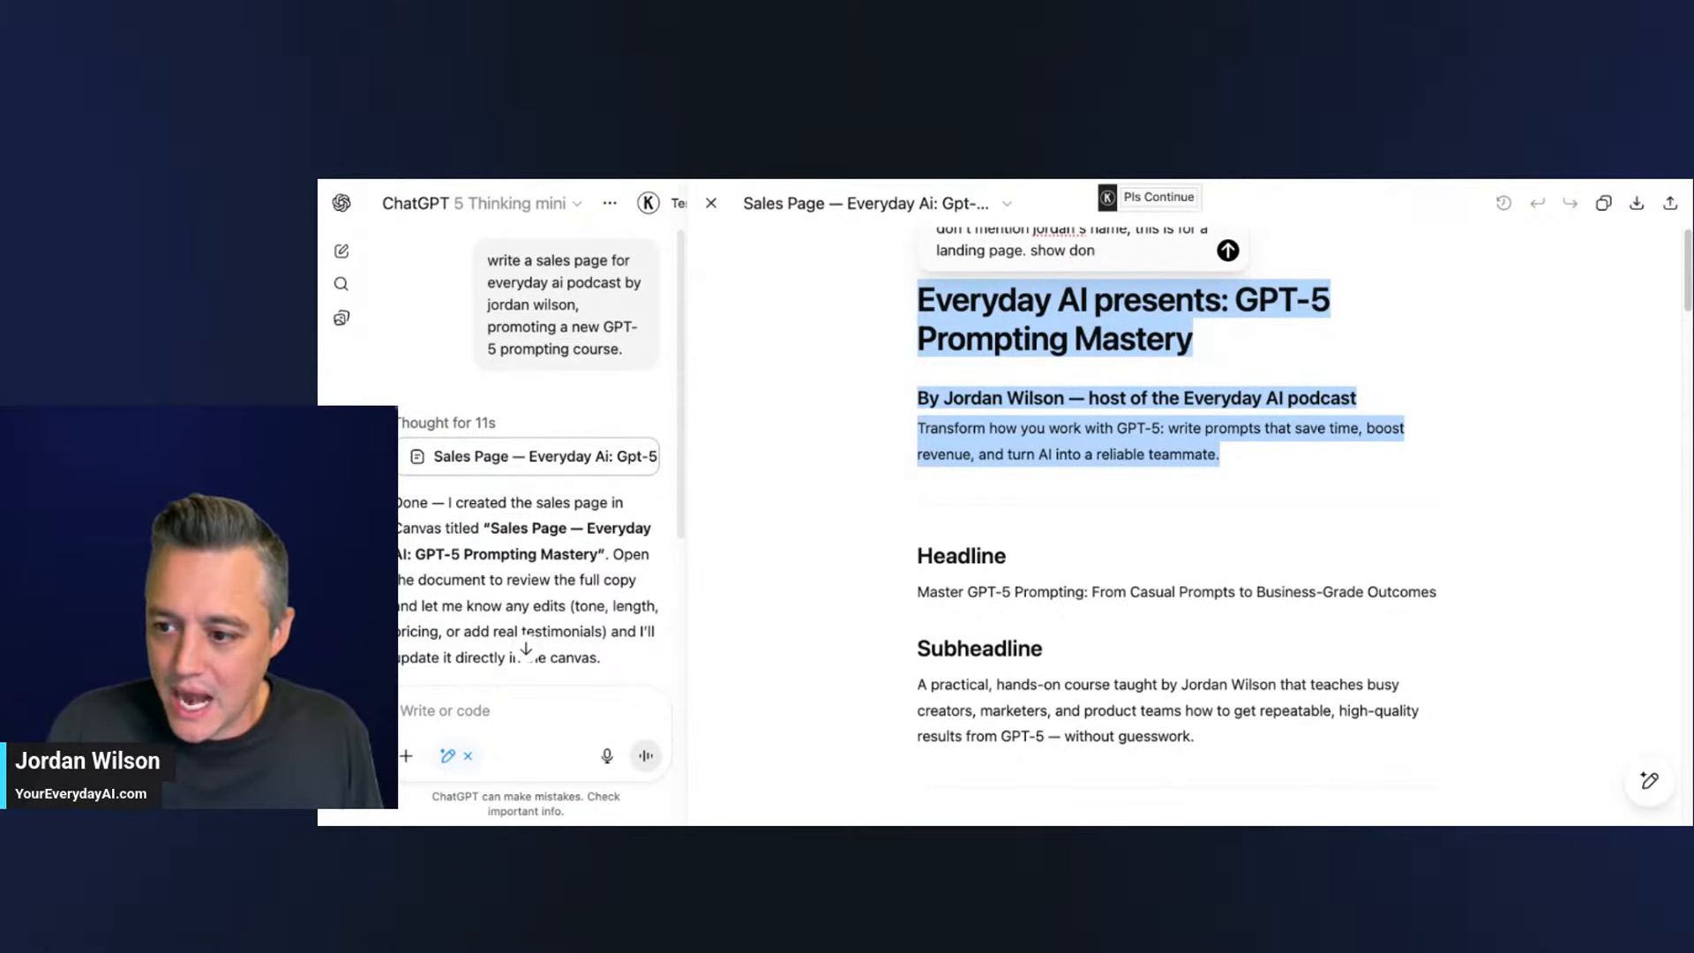
pyautogui.write("n't tell.")
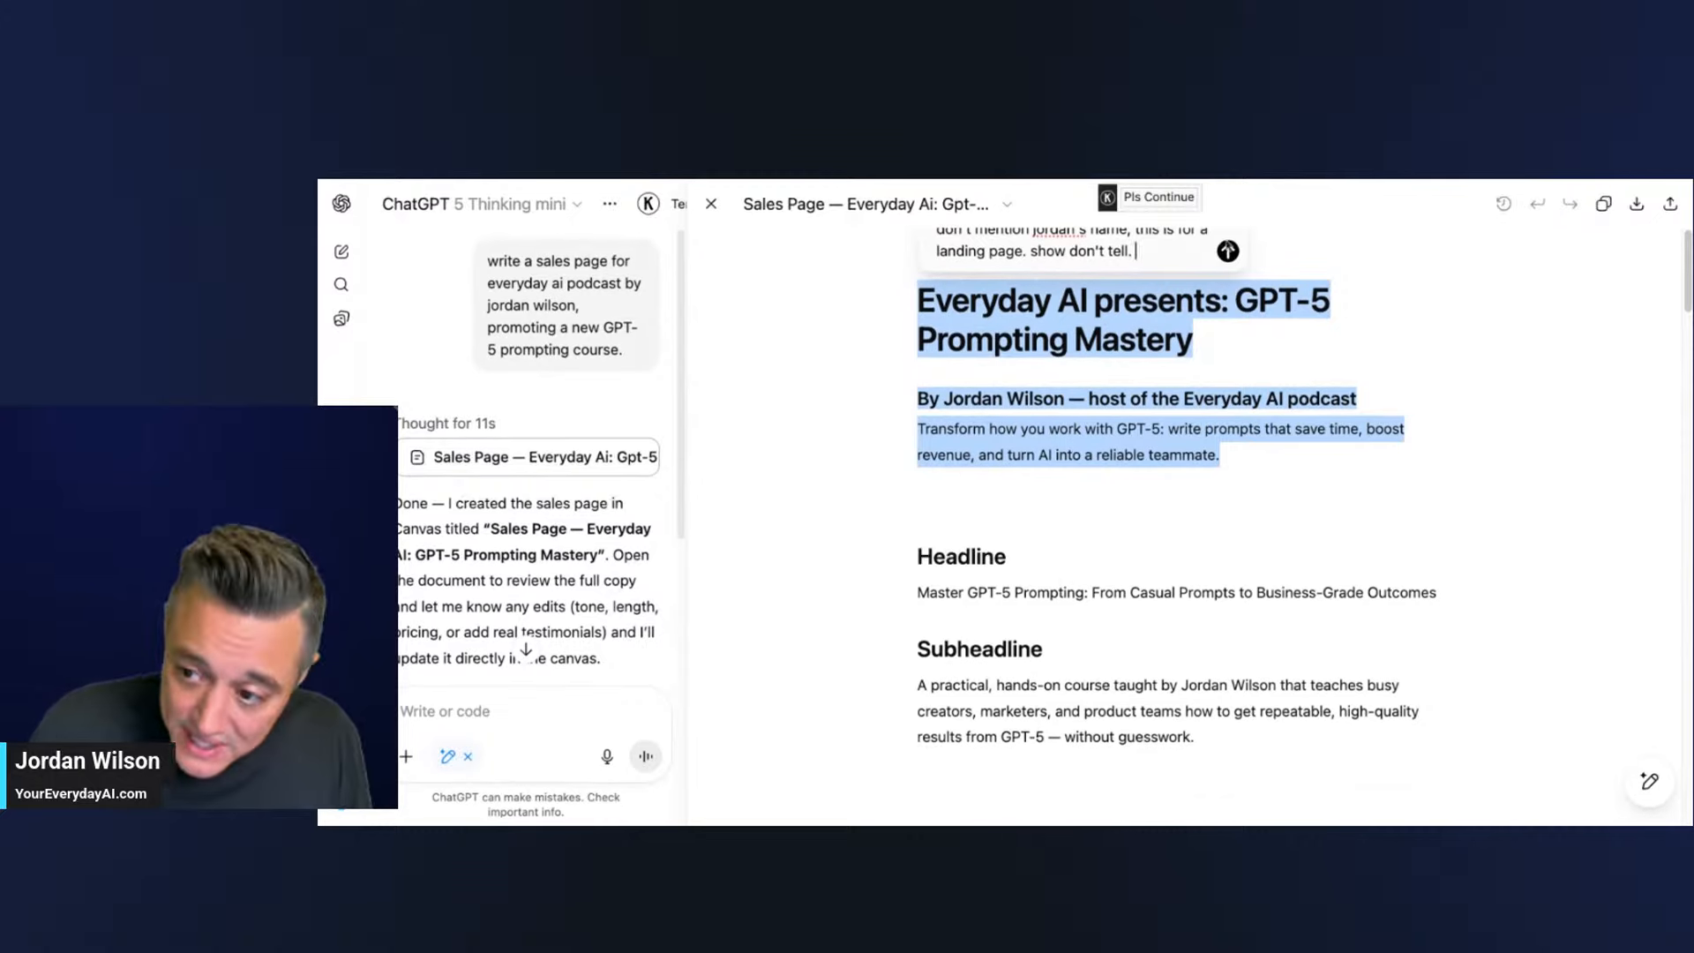
pyautogui.click(1228, 251)
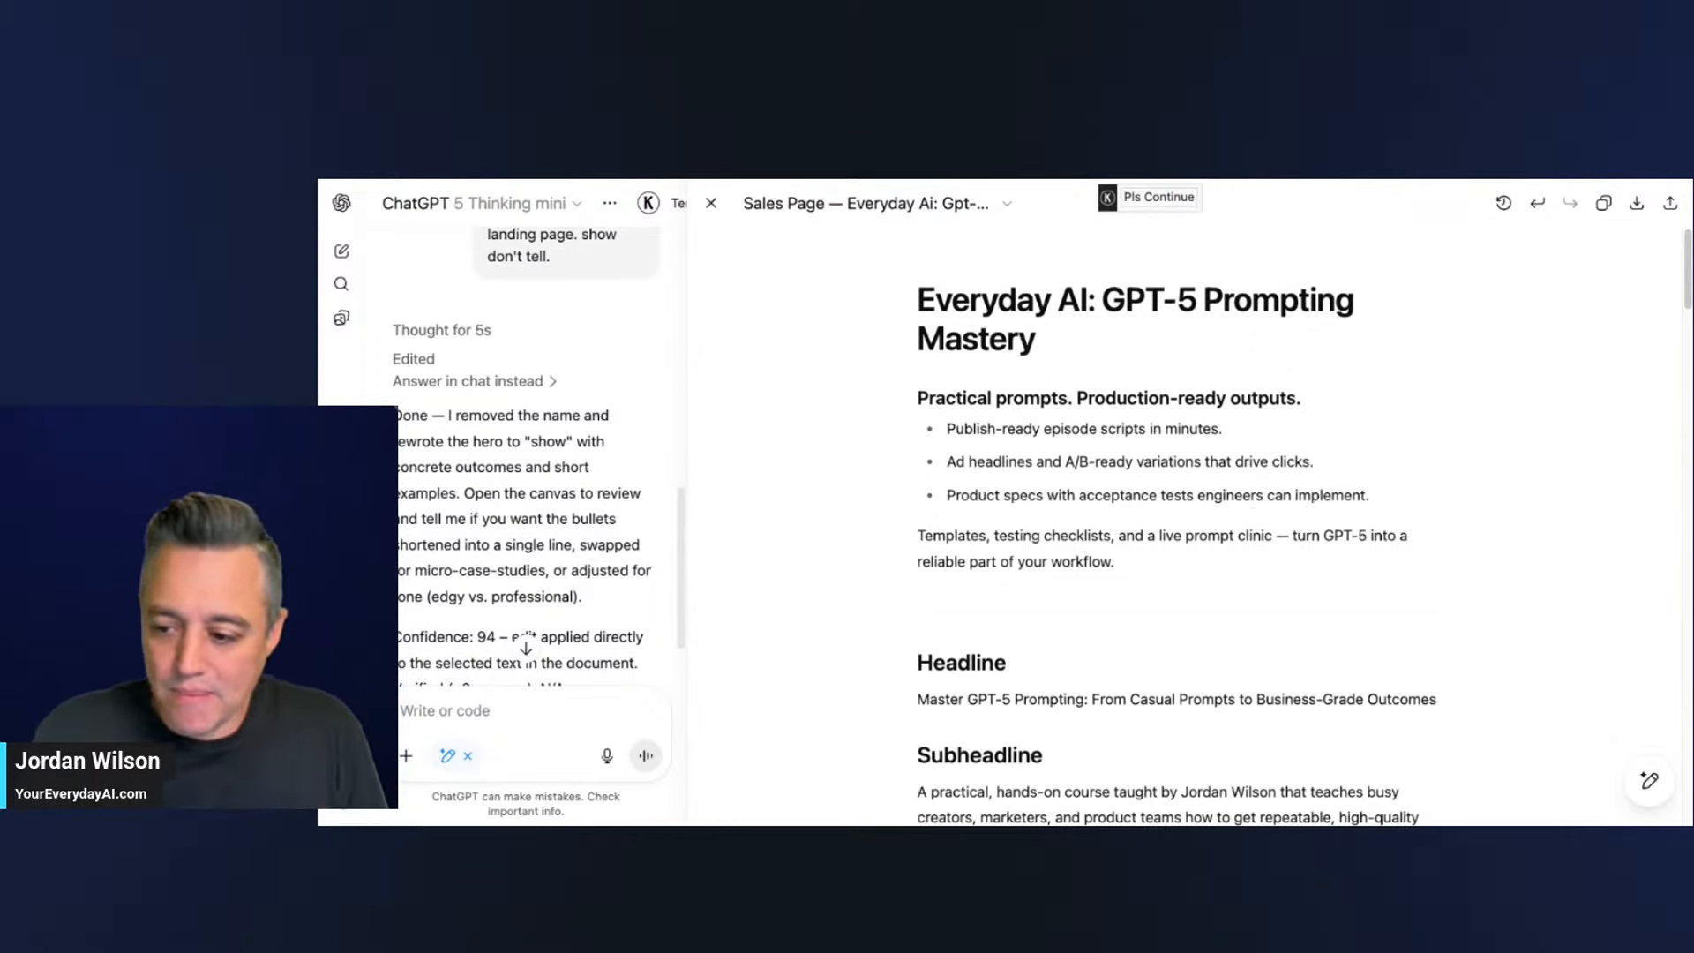
# - Add an empty paragraph after the intro text ending "reliable part of your workflow."
pyautogui.click(1175, 566)
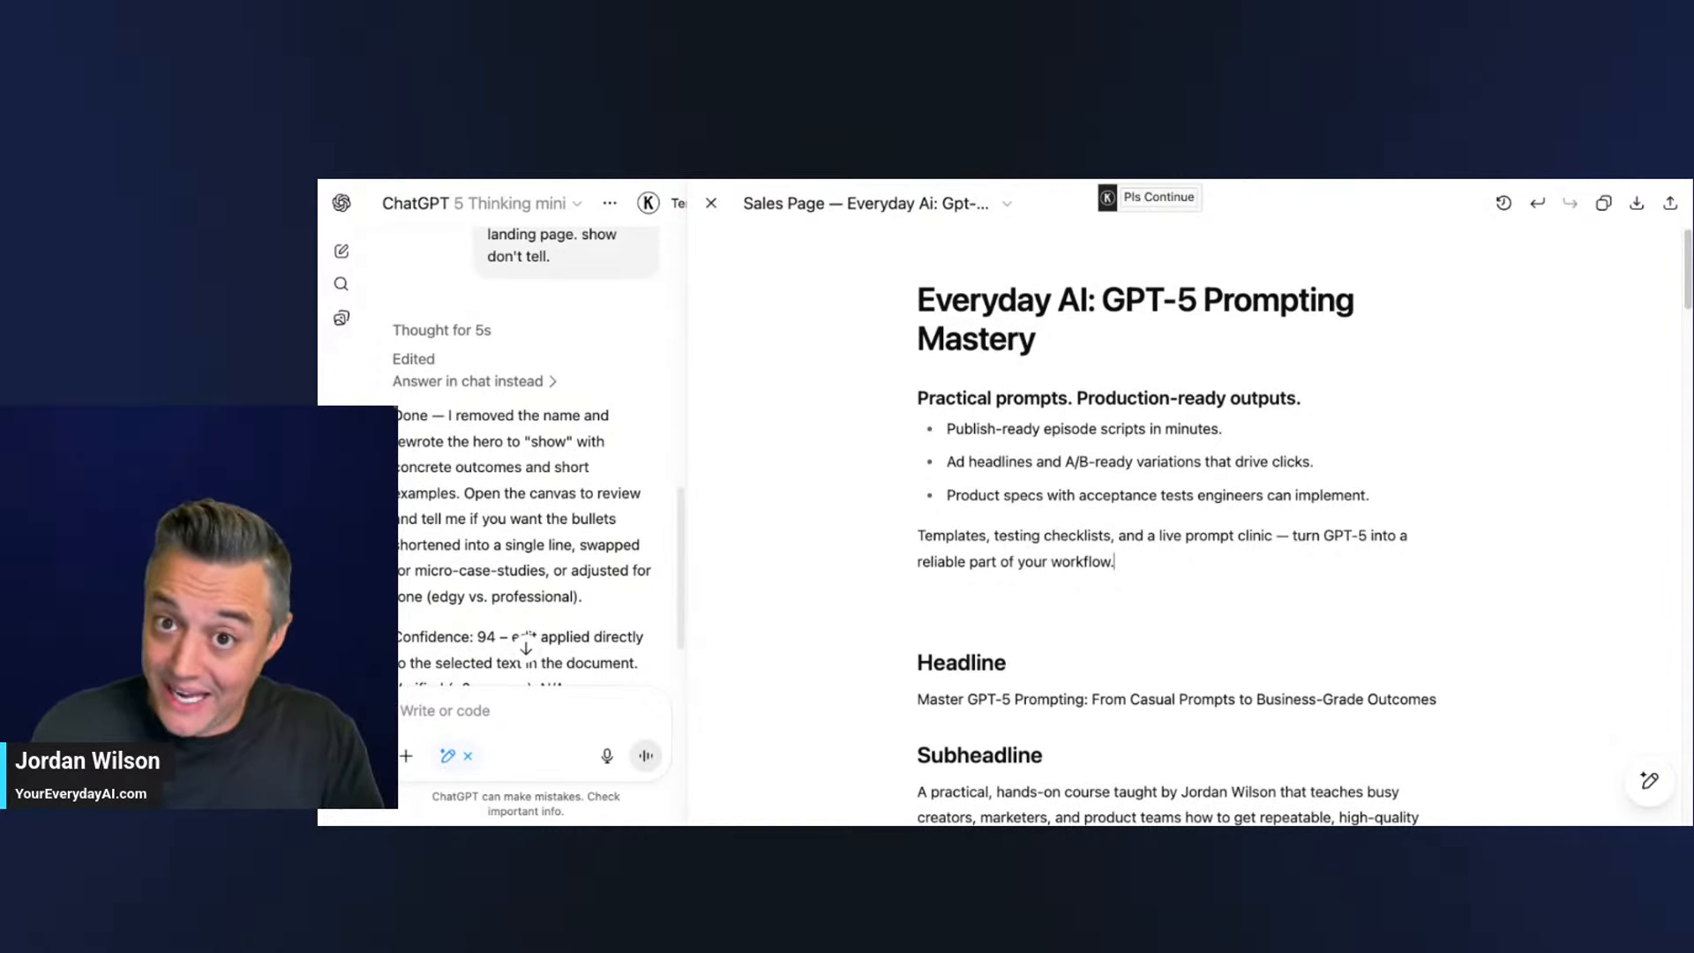
pyautogui.press('Return')
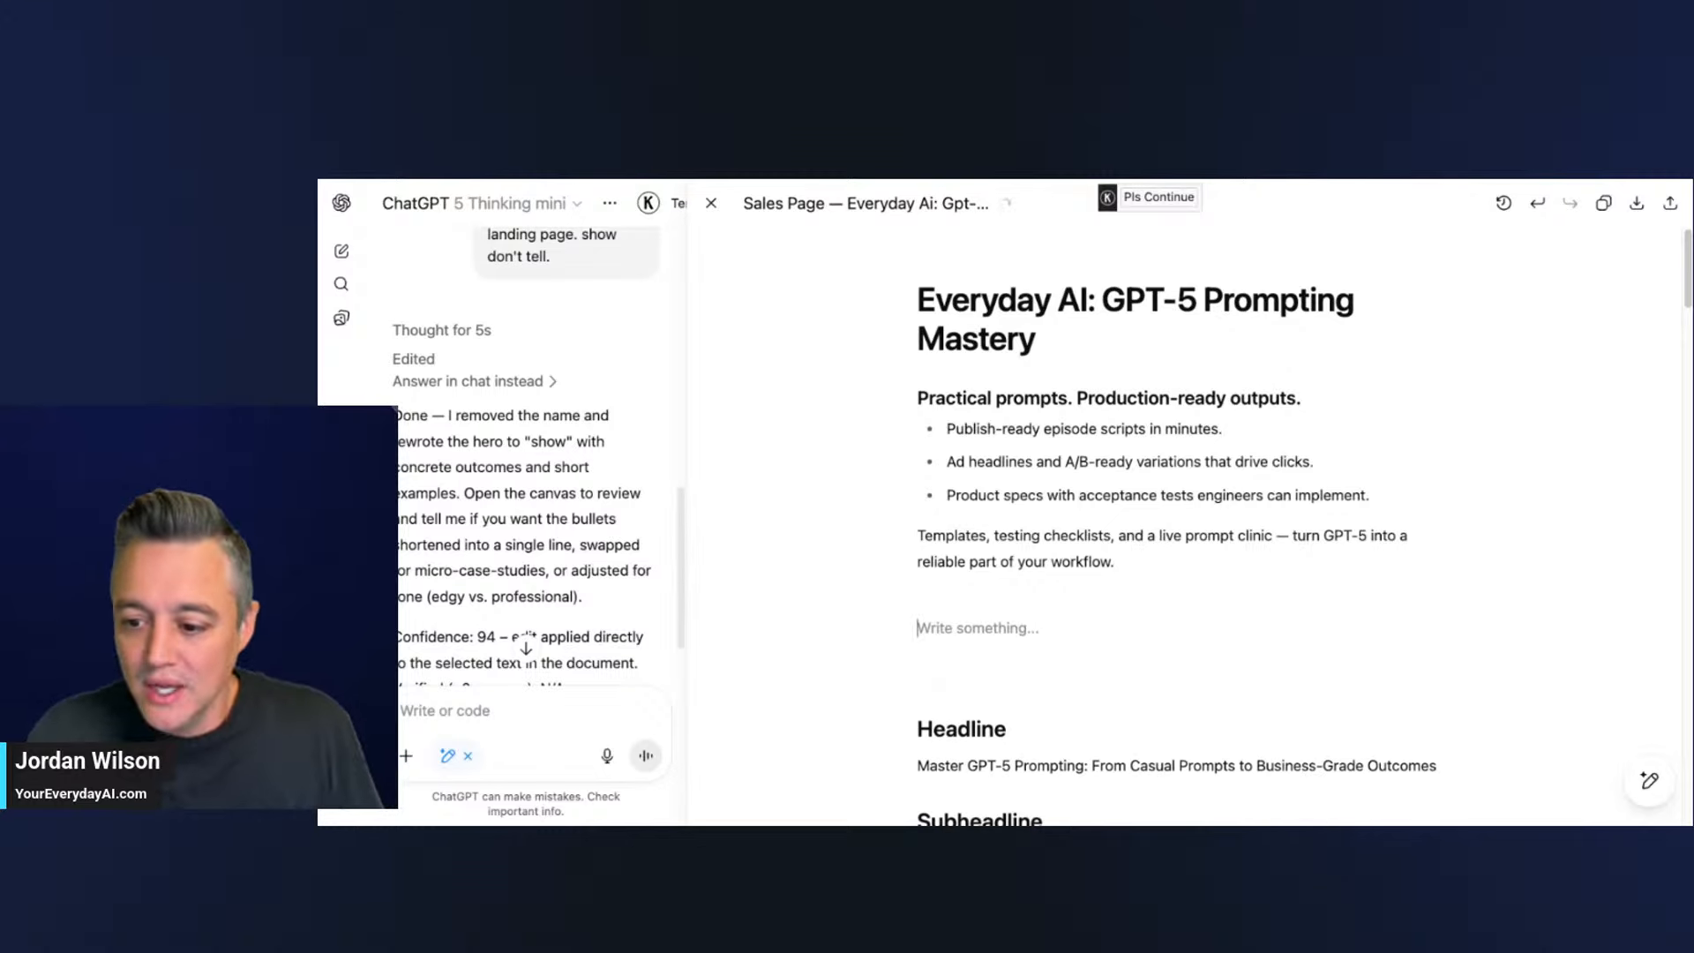
pyautogui.write('/')
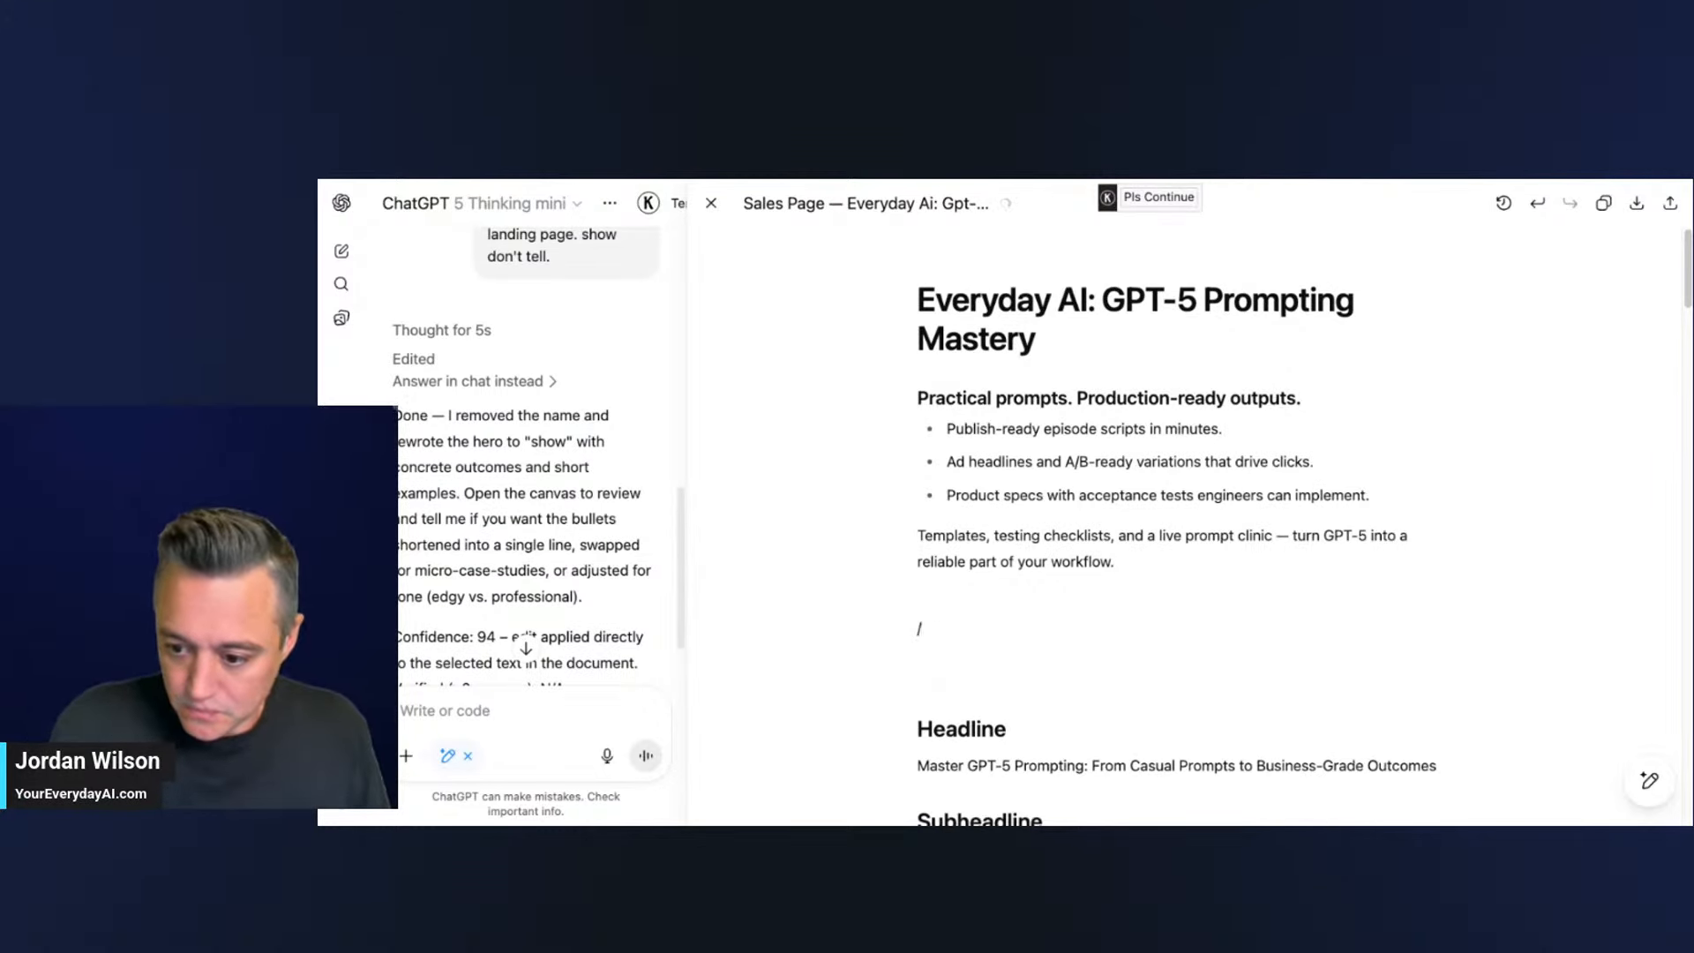
pyautogui.press('BackSpace')
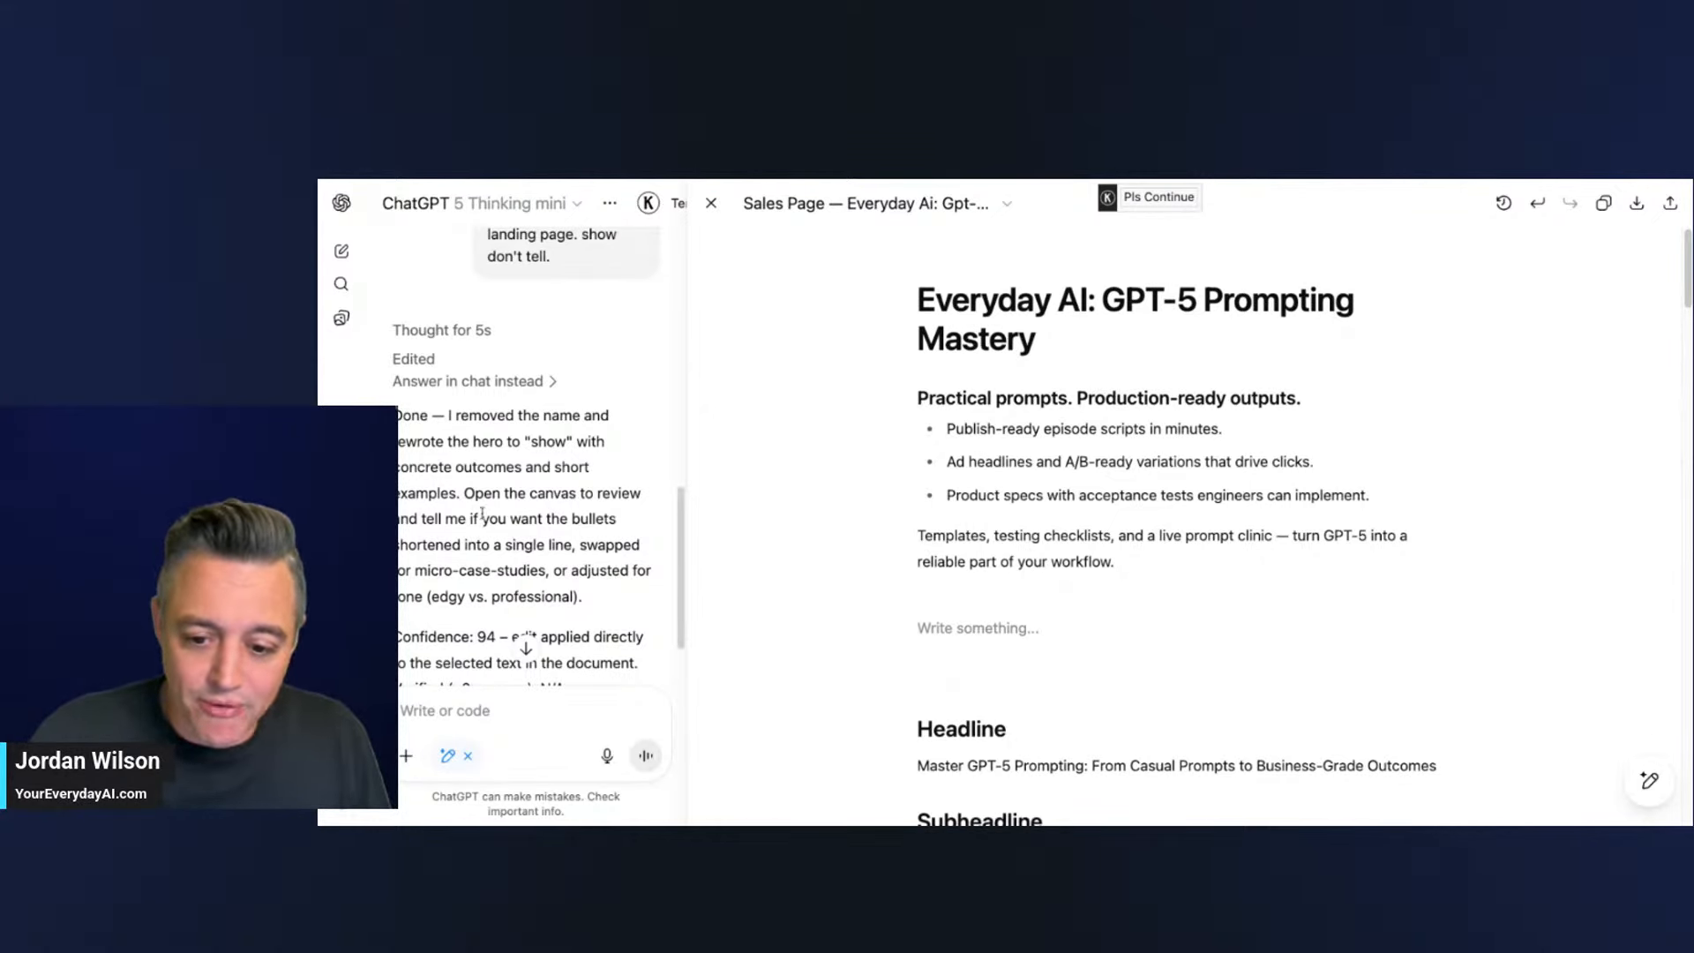
# - Start a new chat with the Canvas tool enabled
pyautogui.scroll(-2, 494, 514)
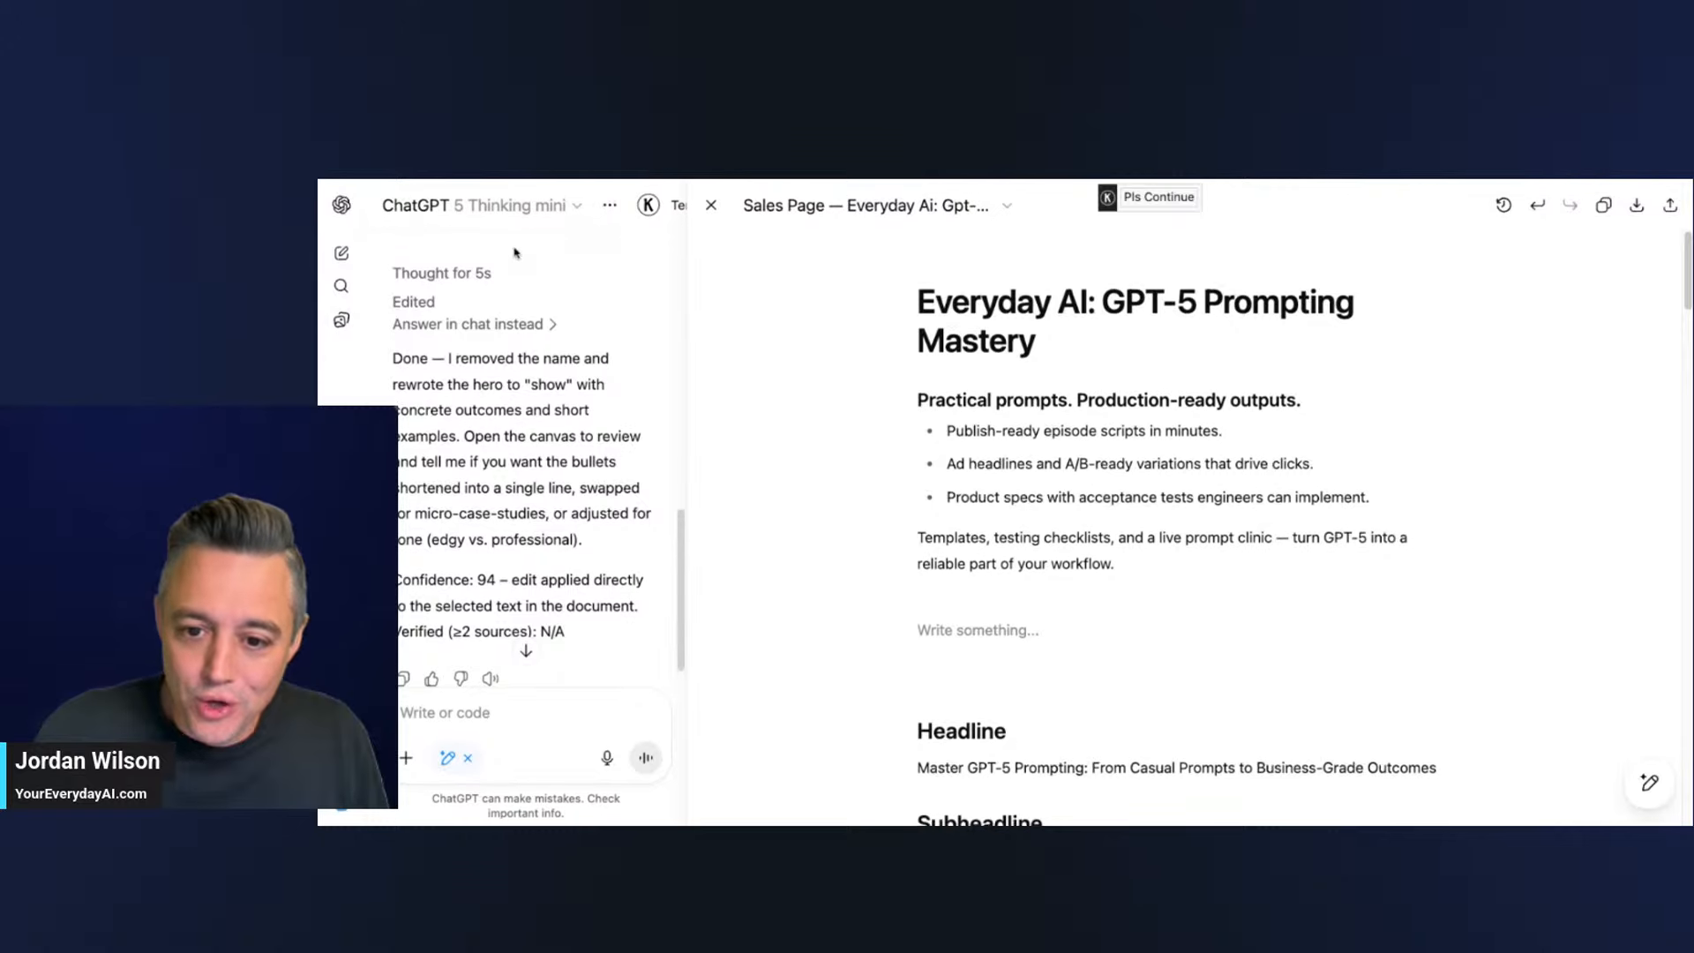
pyautogui.click(342, 253)
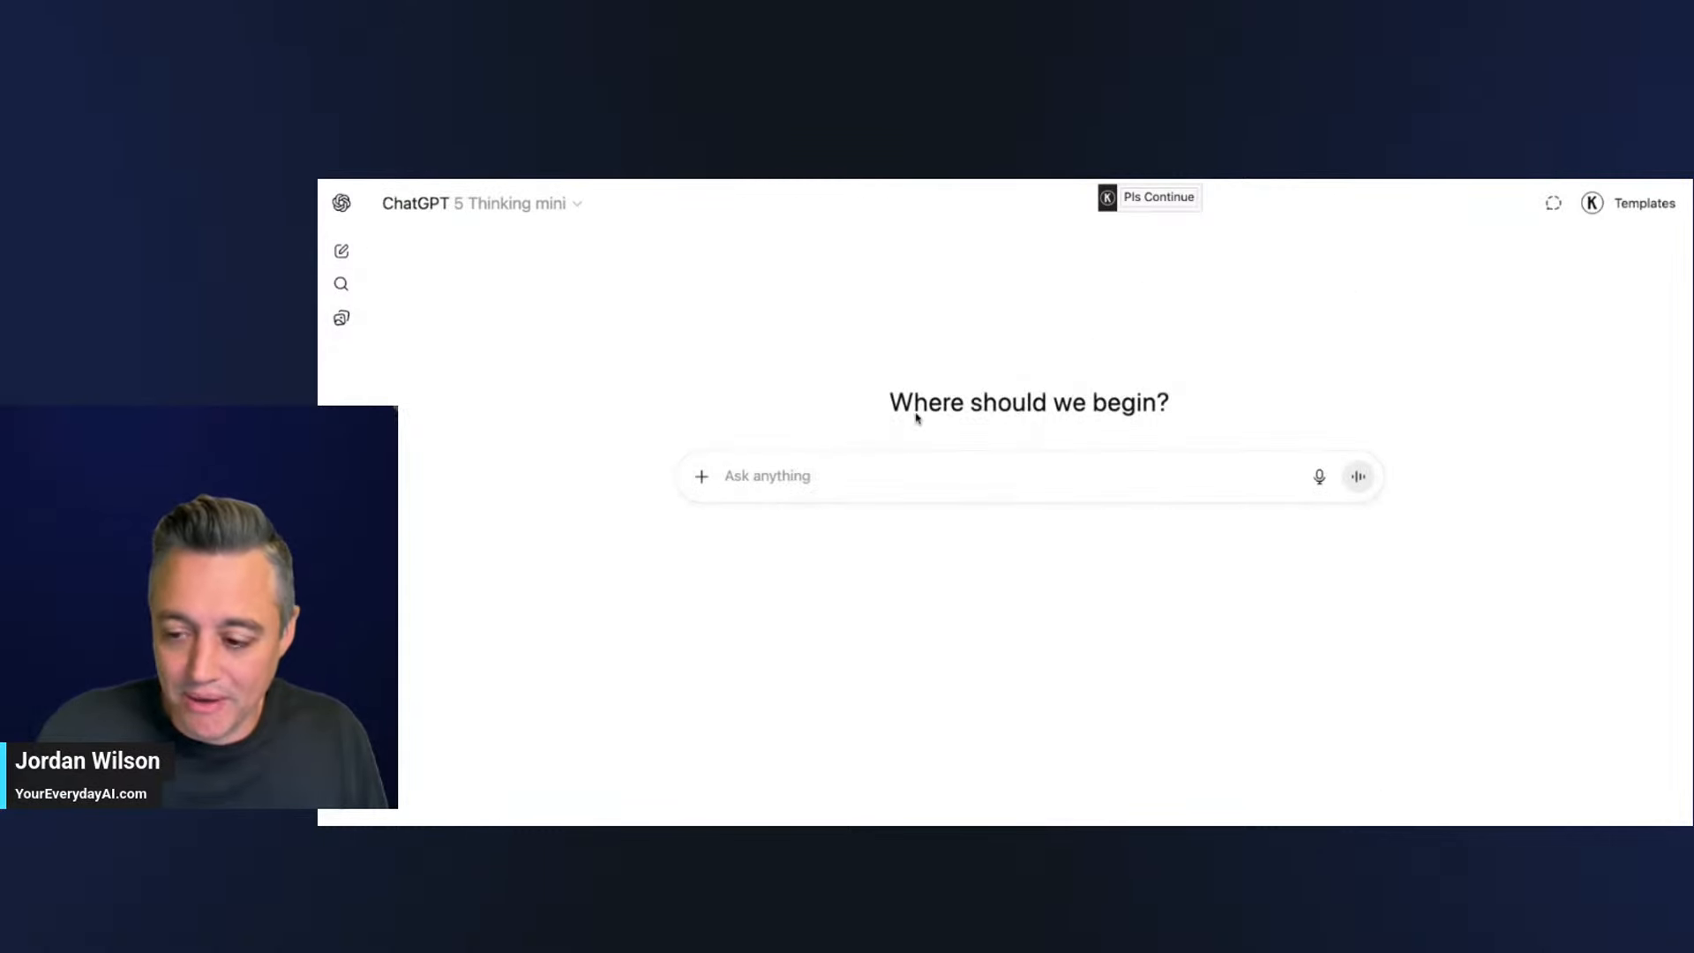
pyautogui.click(702, 477)
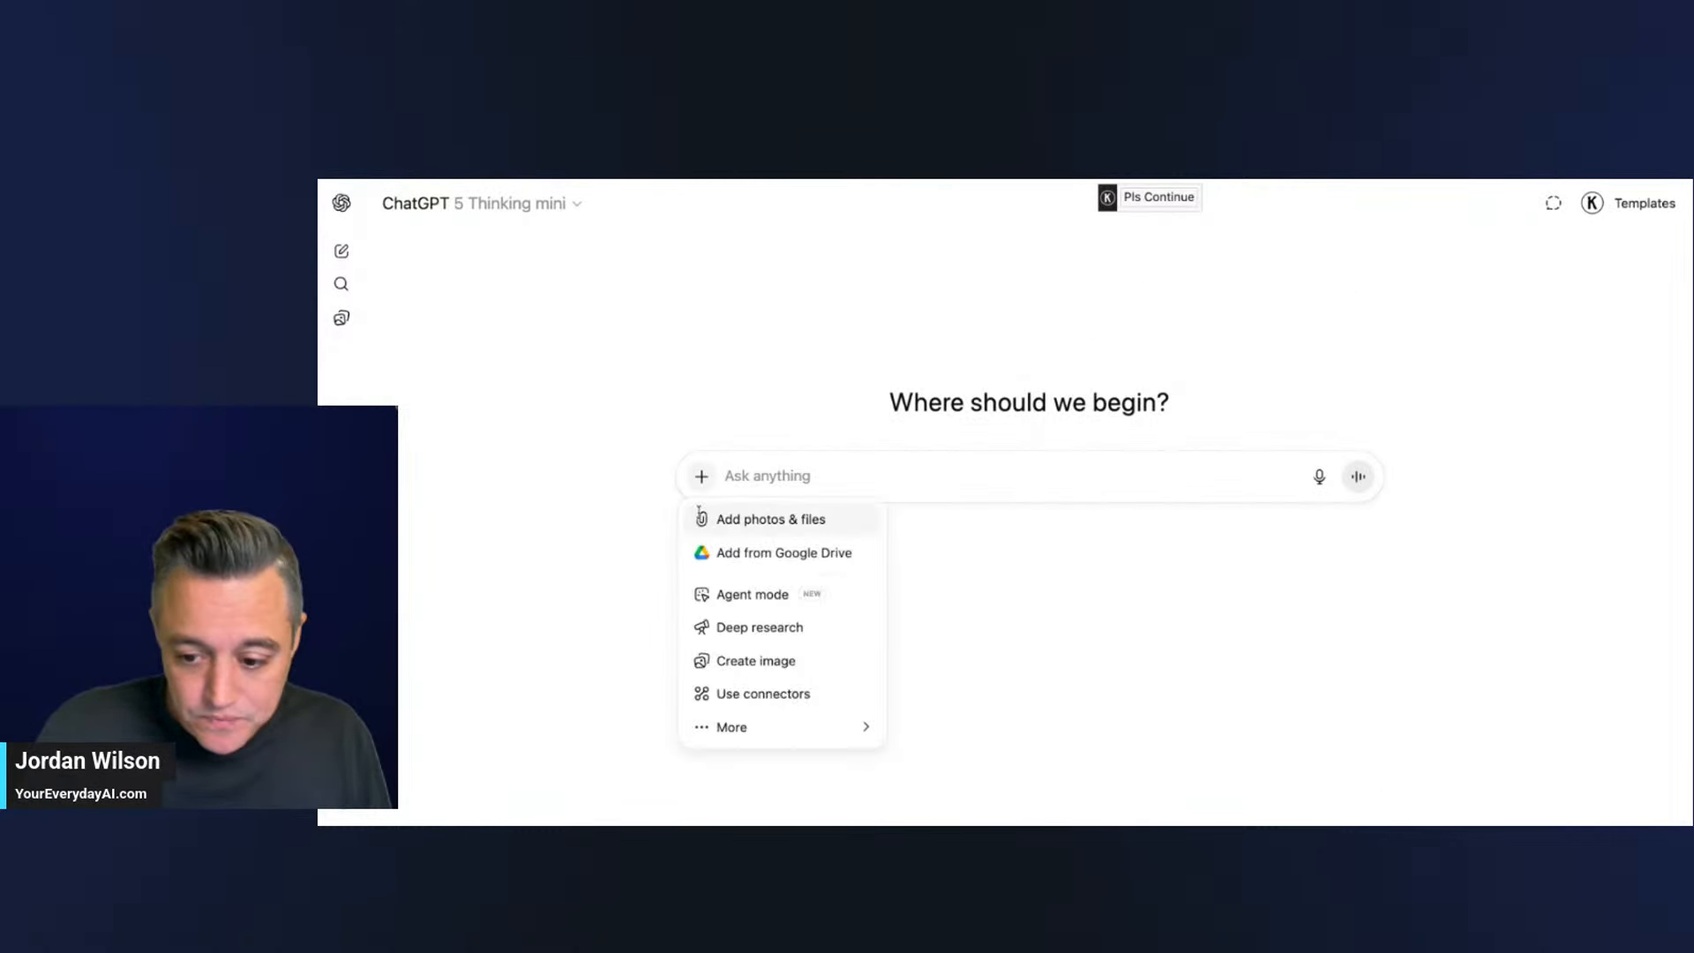
pyautogui.moveTo(749, 724)
pyautogui.click(1014, 723)
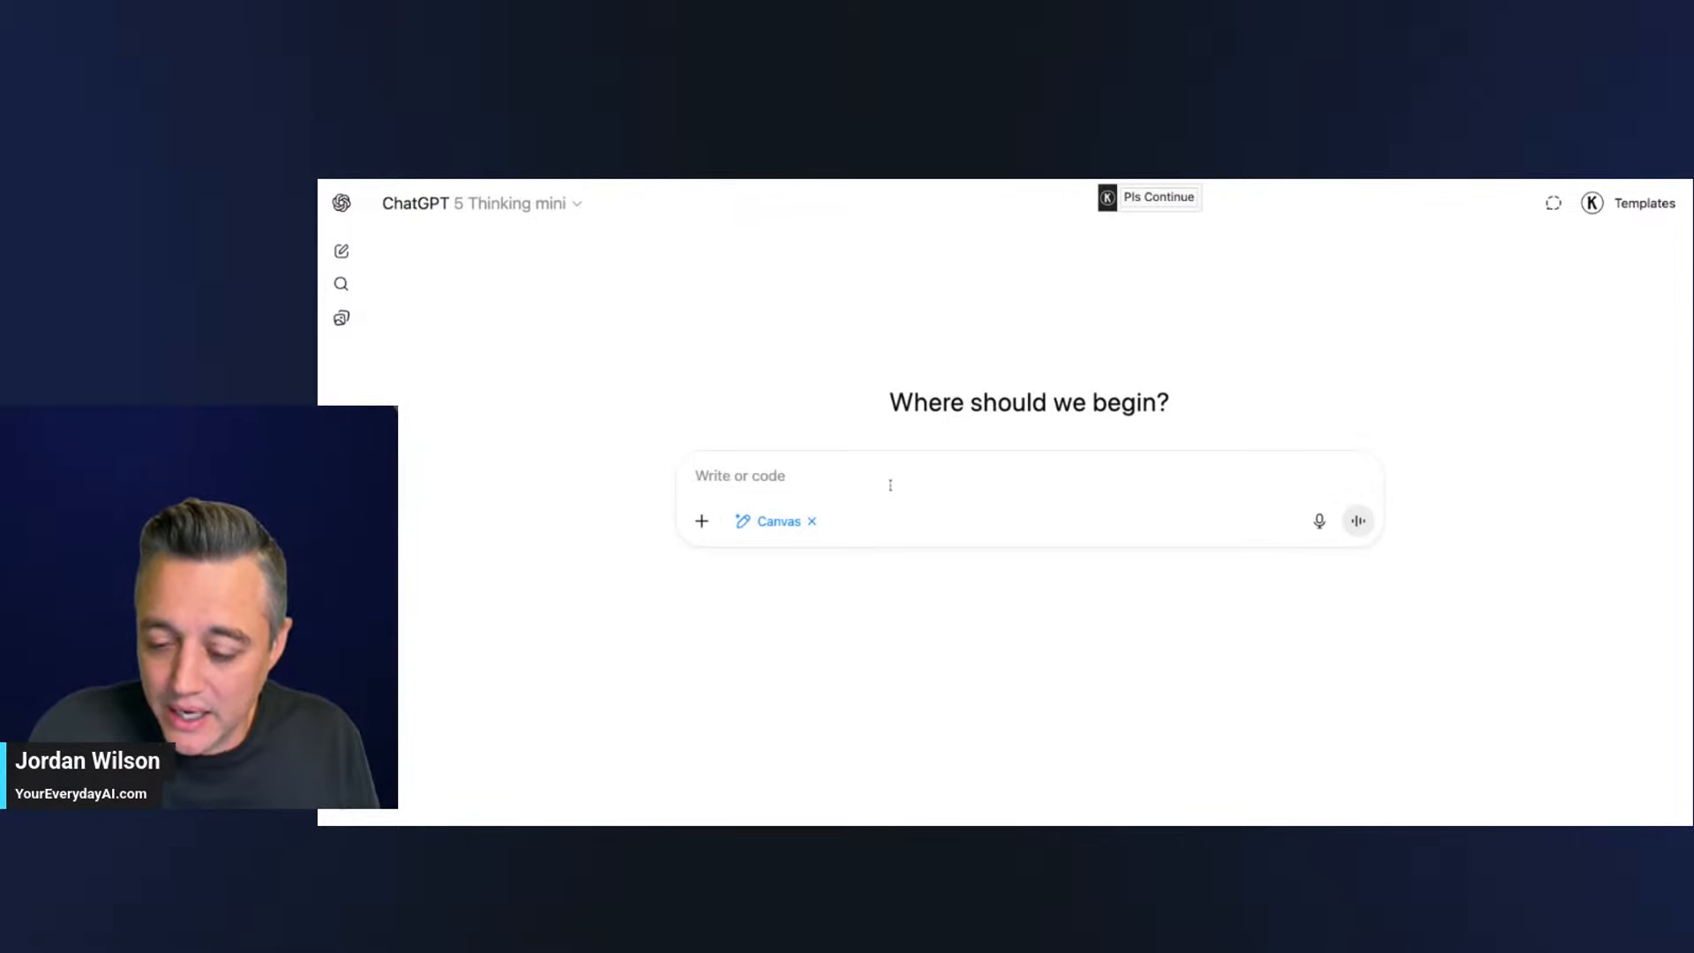
# - Submit a prompt for a fully interactive Canvas learning game comparing context engineering and RAG, using 2025 info only, with scoring or progress
pyautogui.click(522, 205)
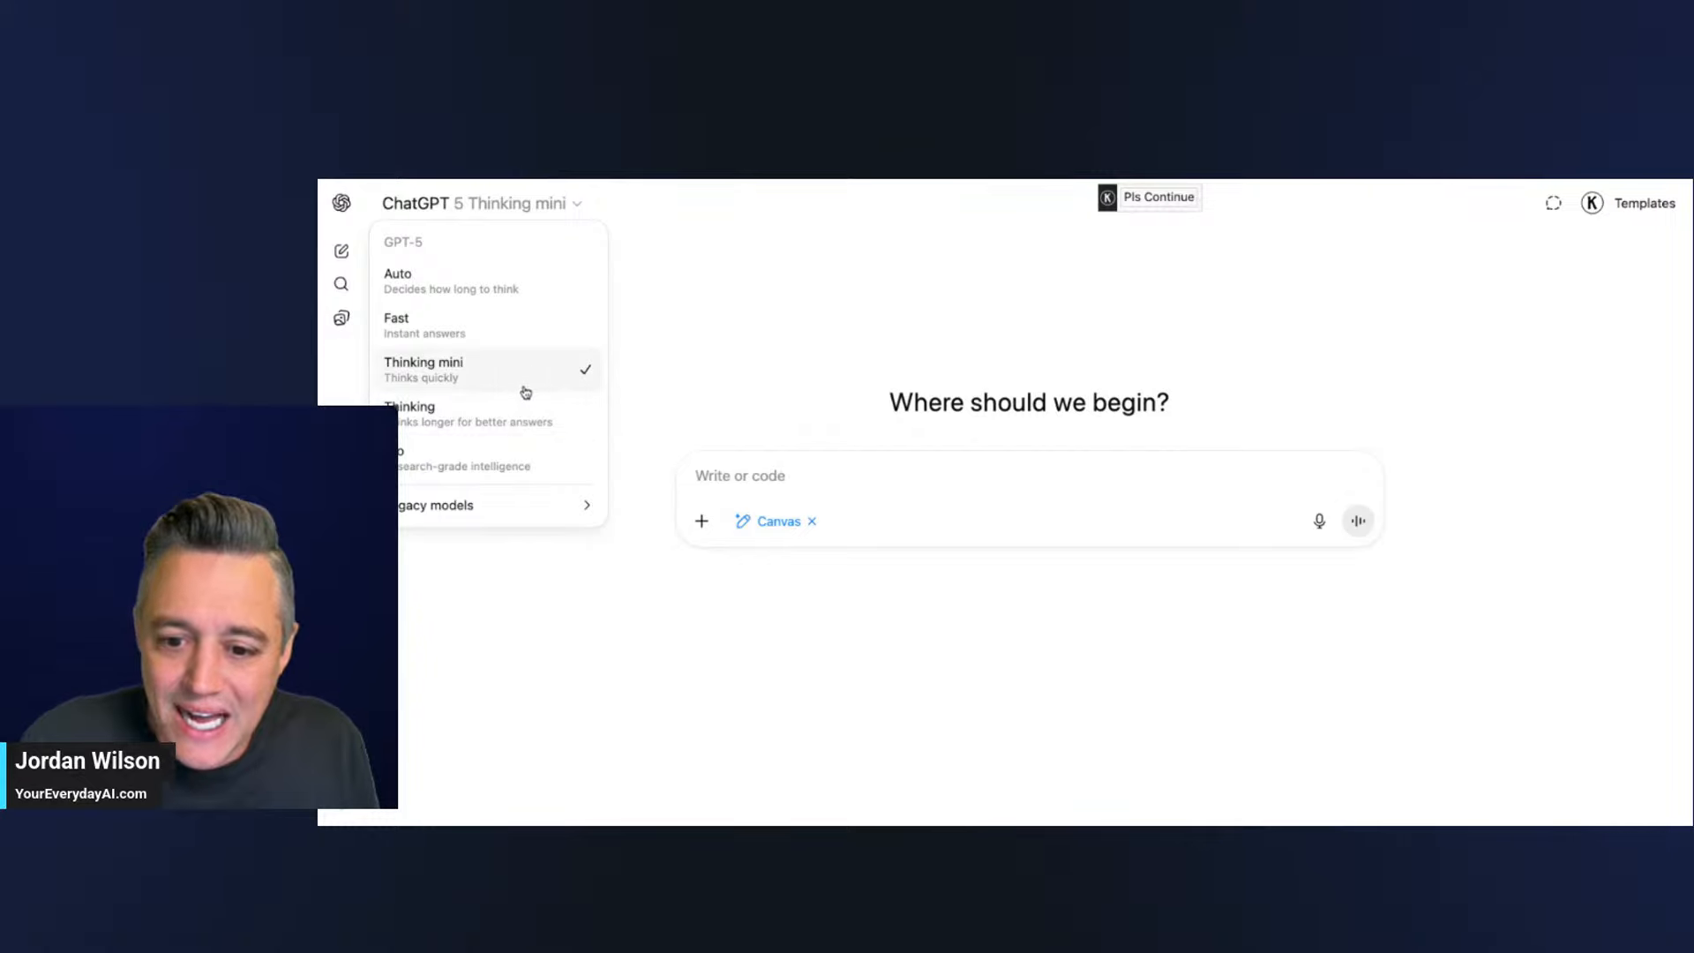
pyautogui.click(752, 344)
pyautogui.write("in the area of LLMs, I'm trying to learn more about the differences/similarities of context engineering and RAG. focus on 2025 info only. then, please create an informative and interactive learning game in Canvas mode. make it a fully interactive webapp that renders full in canvas. make it interactive, informative and some sort of element that makes it either competitive with scoring or progress.")
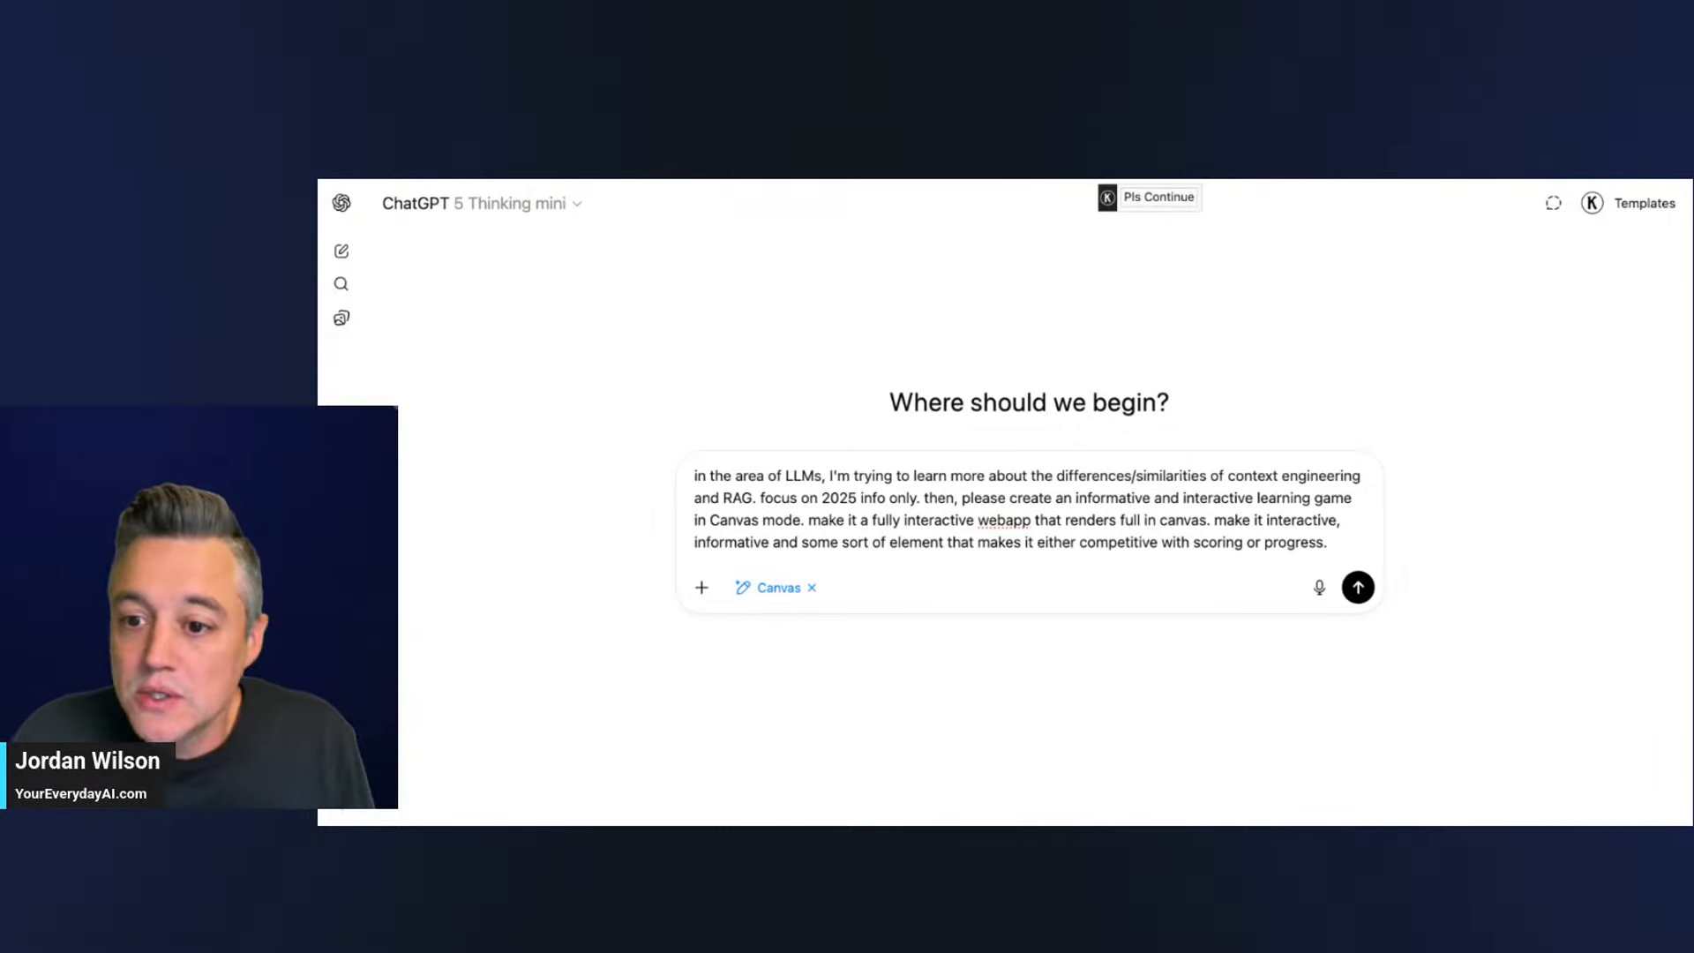
pyautogui.click(1357, 588)
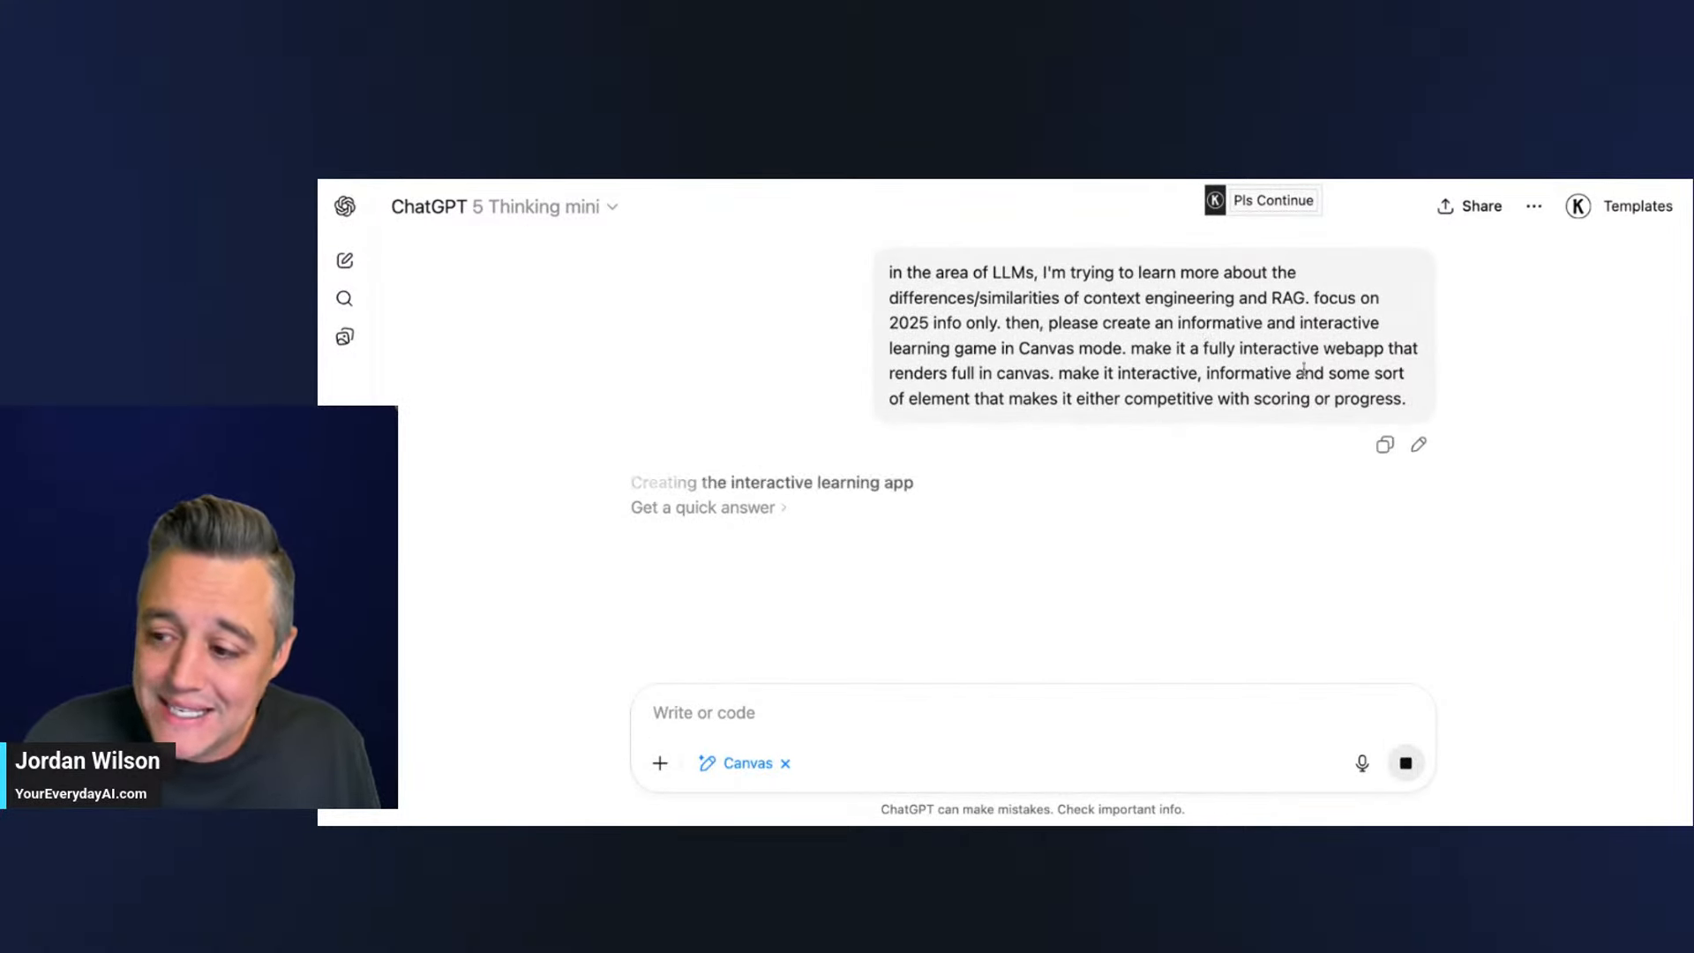
# - Review the submitted prompt, ChatGPT's reply and the generated code of the Context vs RAG learning game
pyautogui.moveTo(1420, 406); pyautogui.dragTo(853, 275)
pyautogui.click(1039, 323)
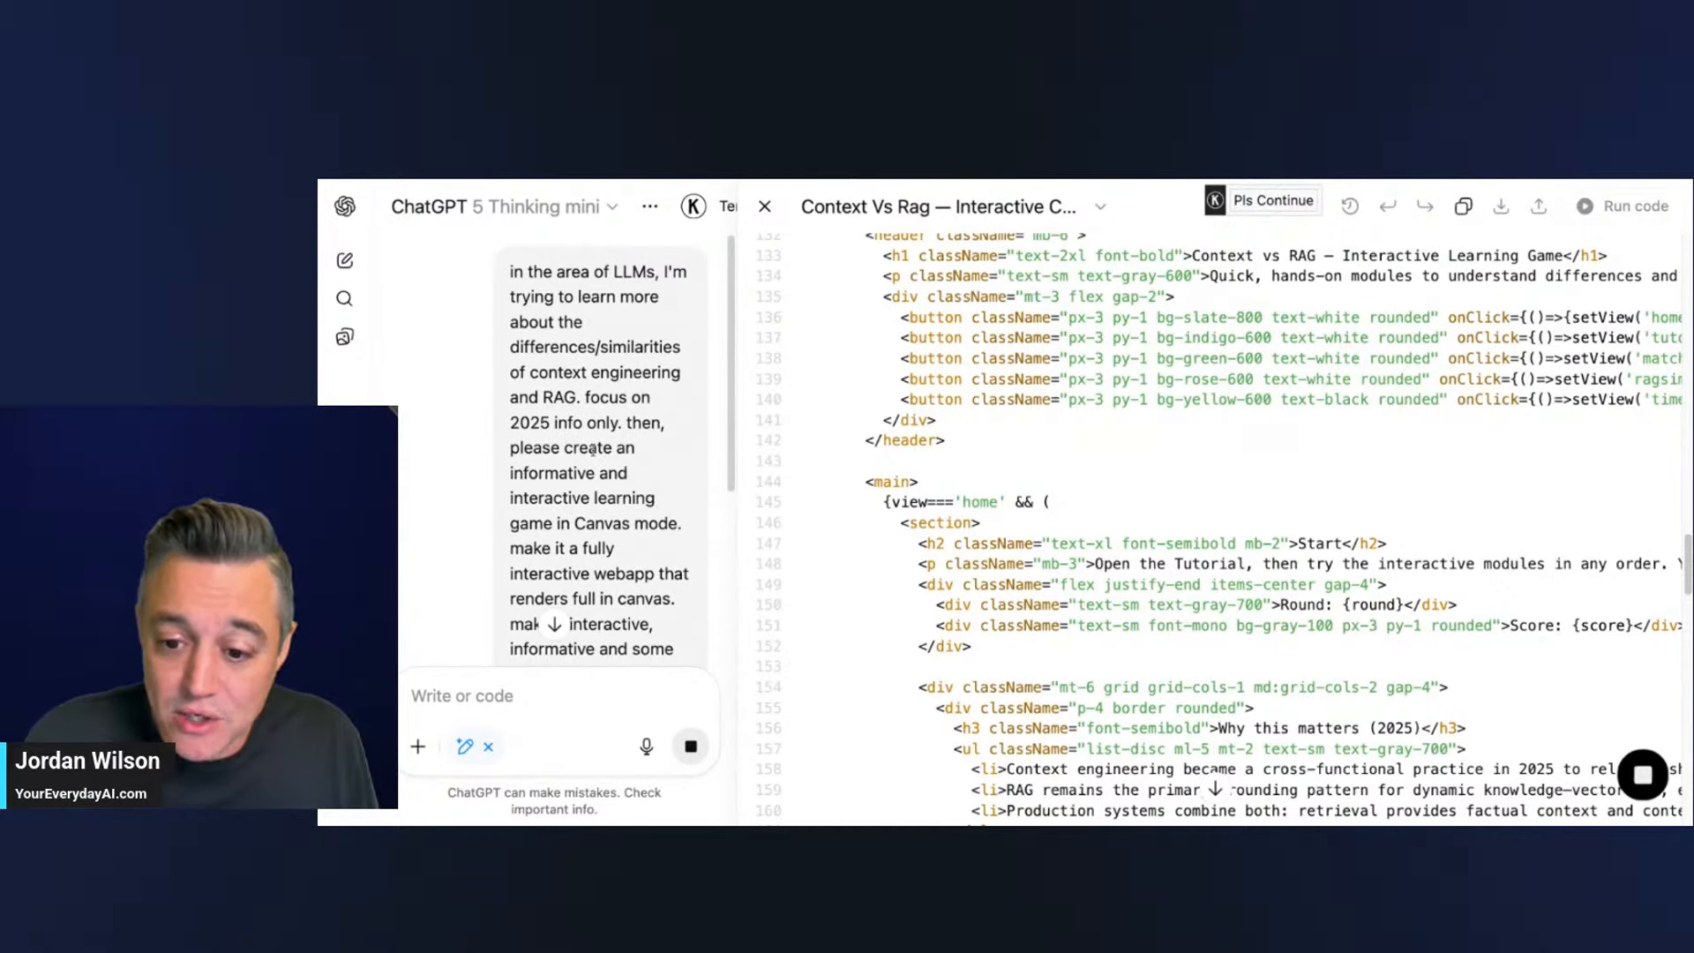
pyautogui.scroll(-2, 632, 431)
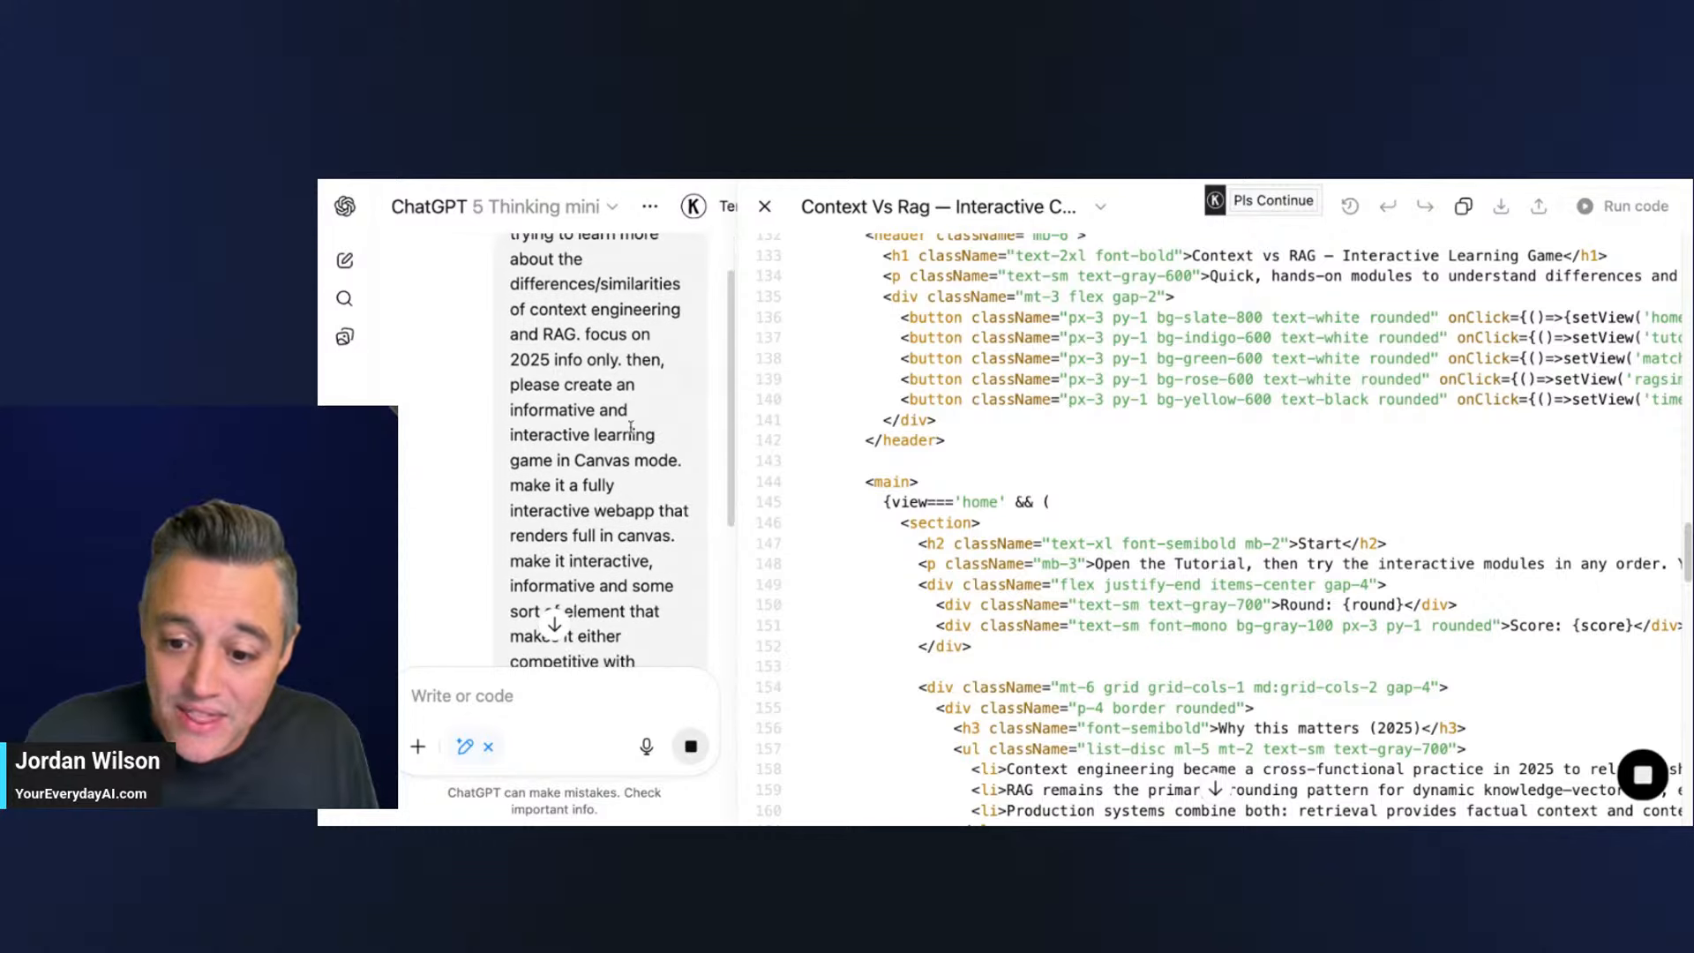
pyautogui.scroll(-1, 586, 377)
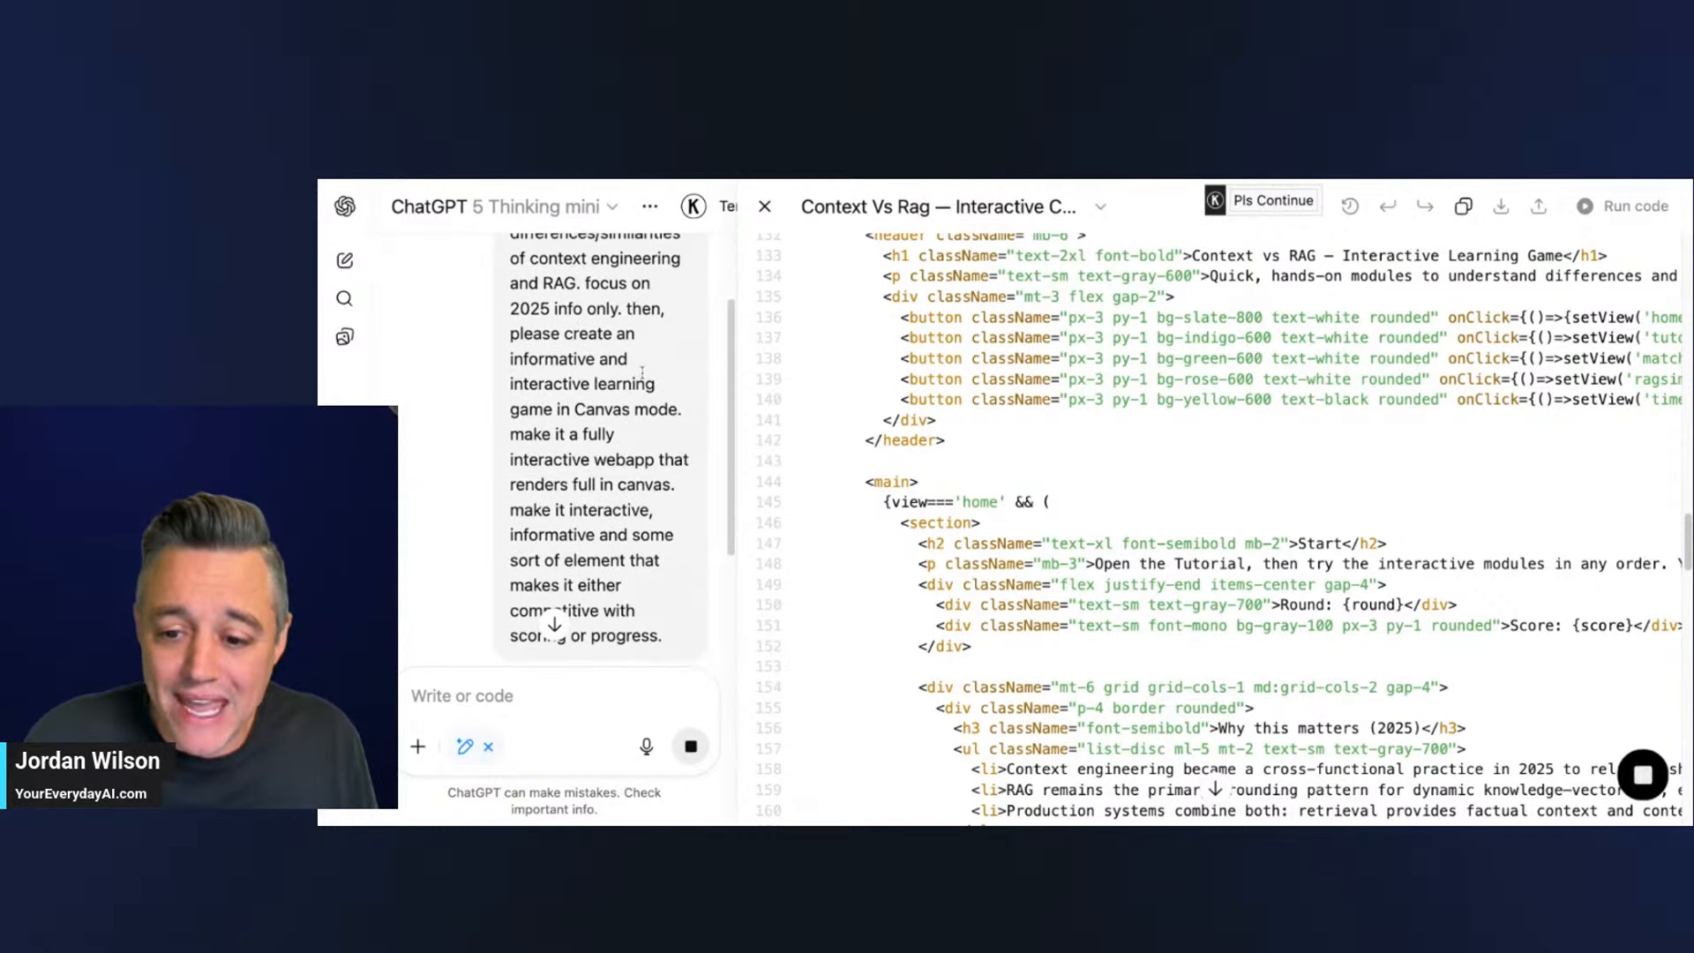
pyautogui.scroll(-1, 660, 433)
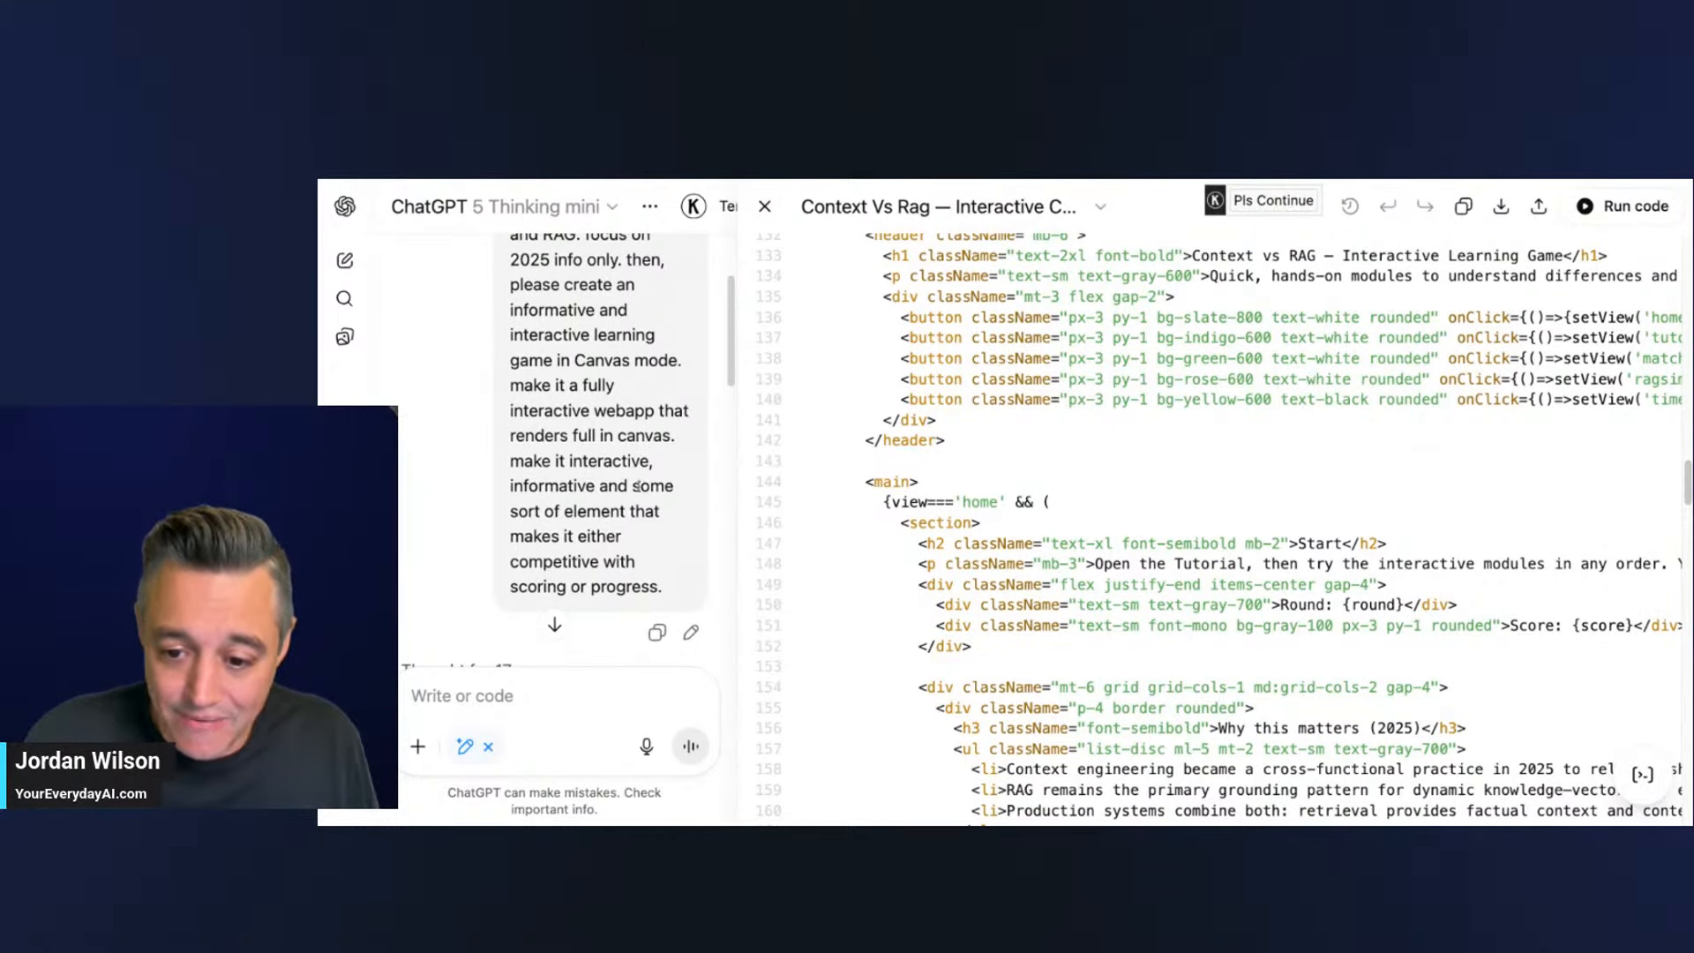
pyautogui.scroll(-1, 637, 485)
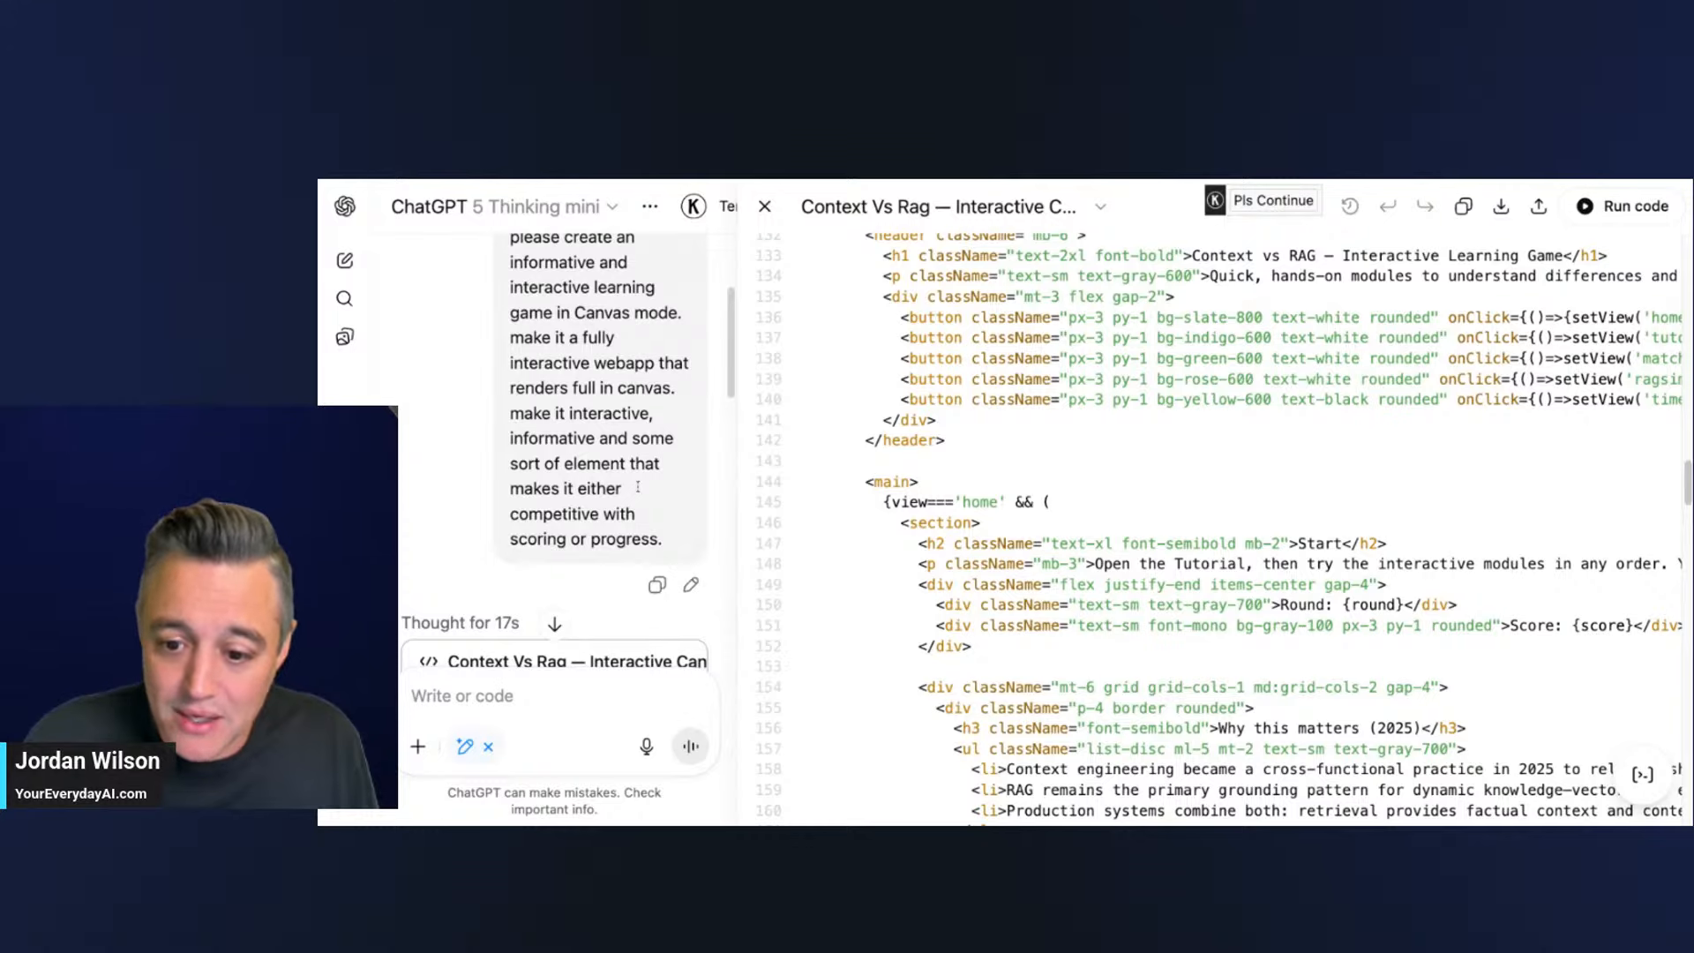
pyautogui.scroll(-3, 562, 374)
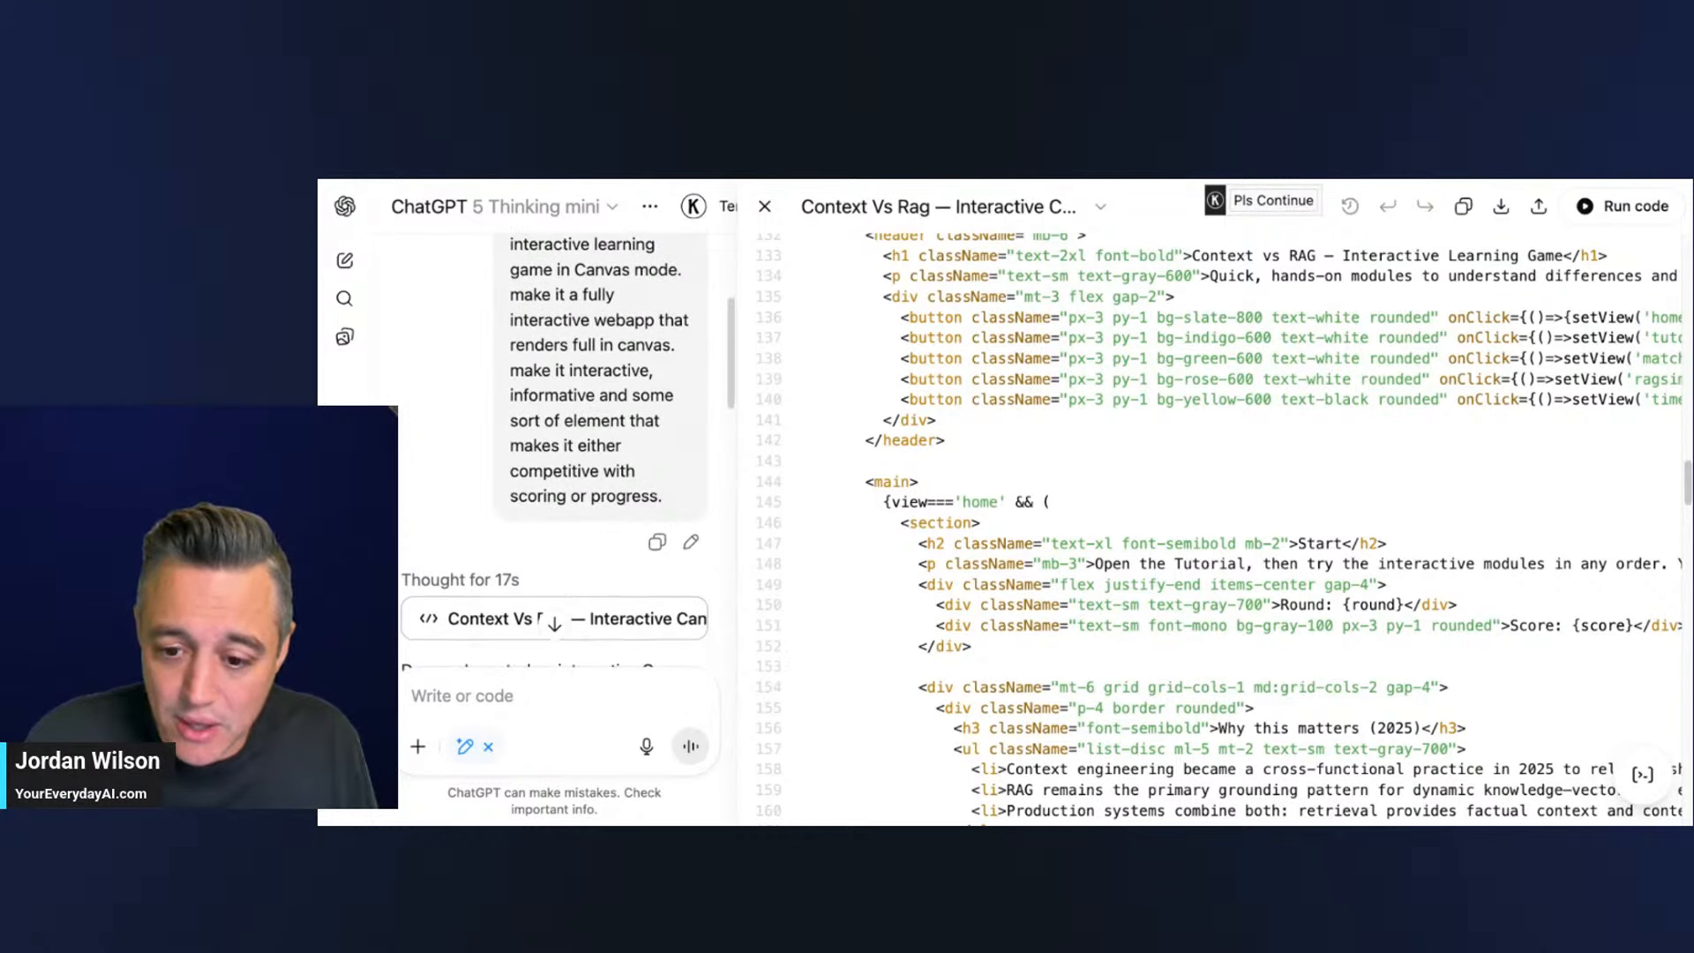
pyautogui.scroll(-3, 562, 374)
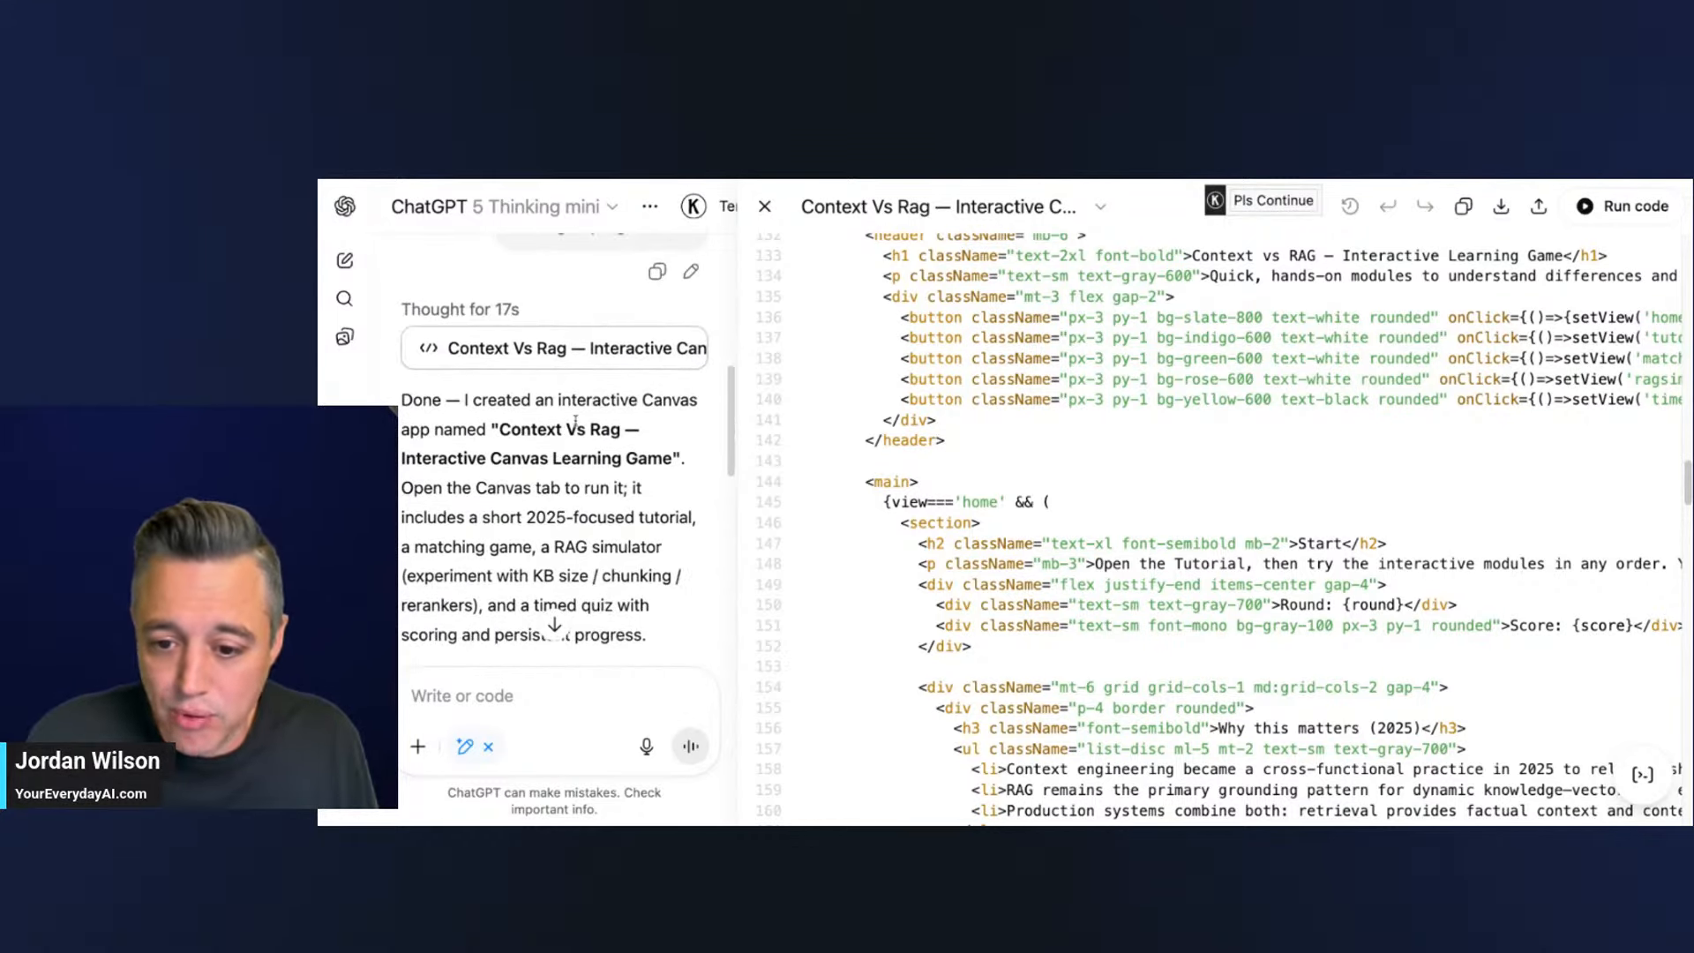
pyautogui.scroll(-15, 1095, 368)
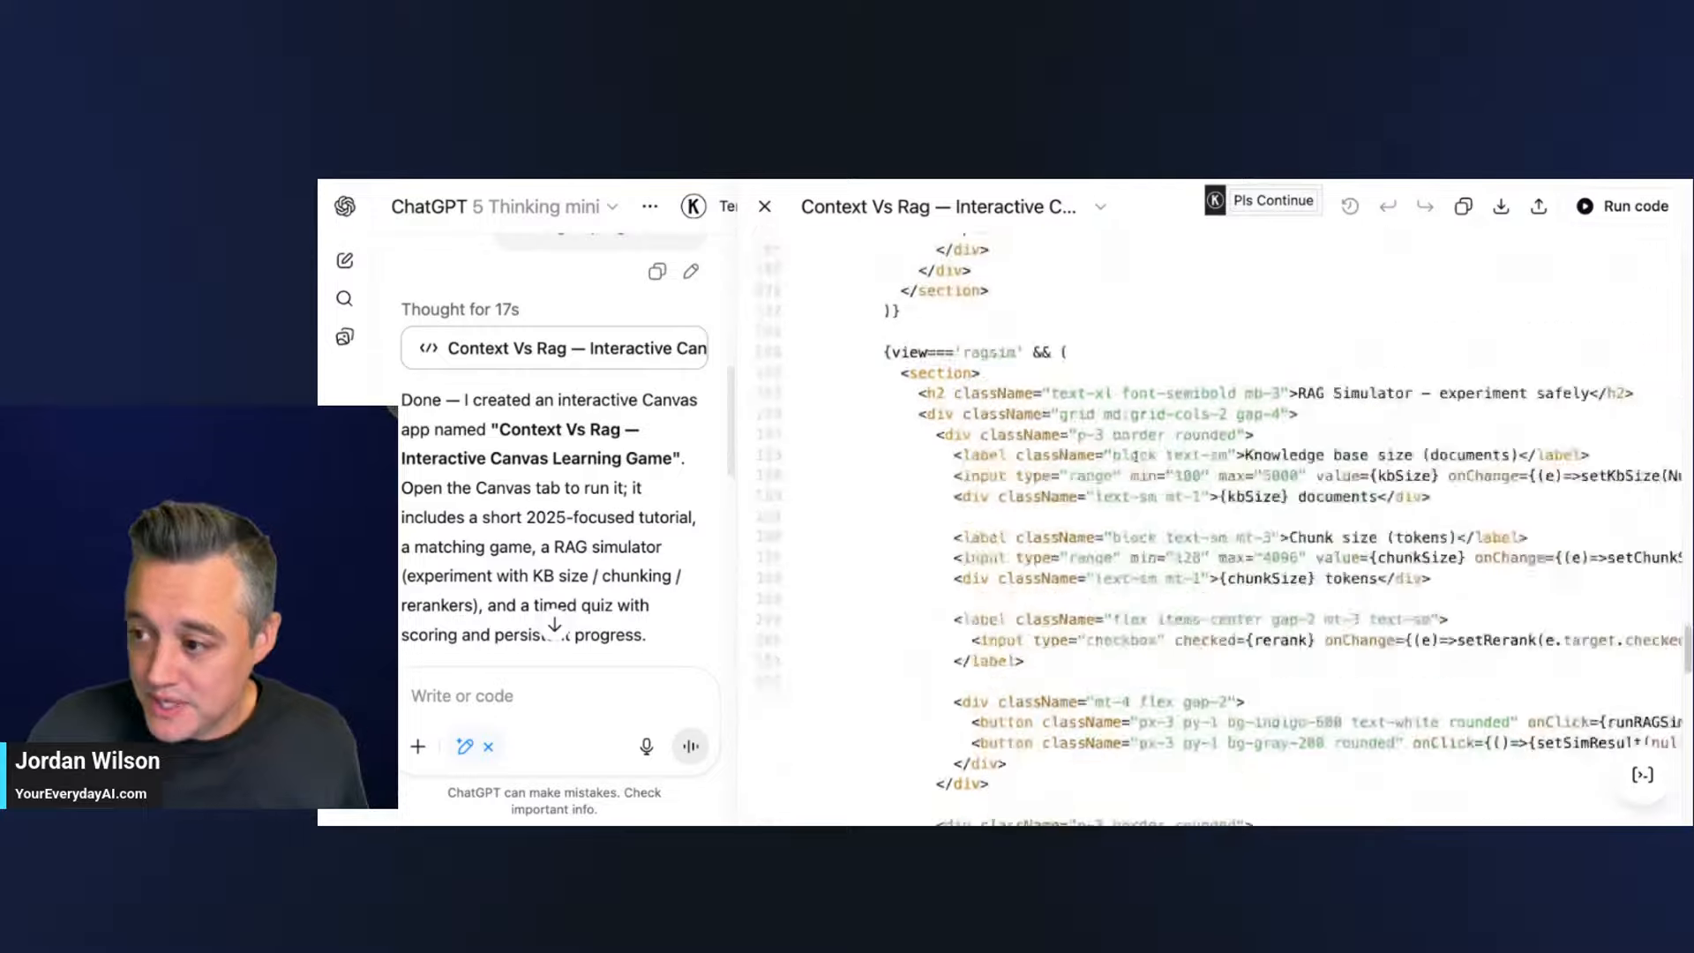
pyautogui.scroll(5, 1134, 467)
pyautogui.scroll(8, 1134, 468)
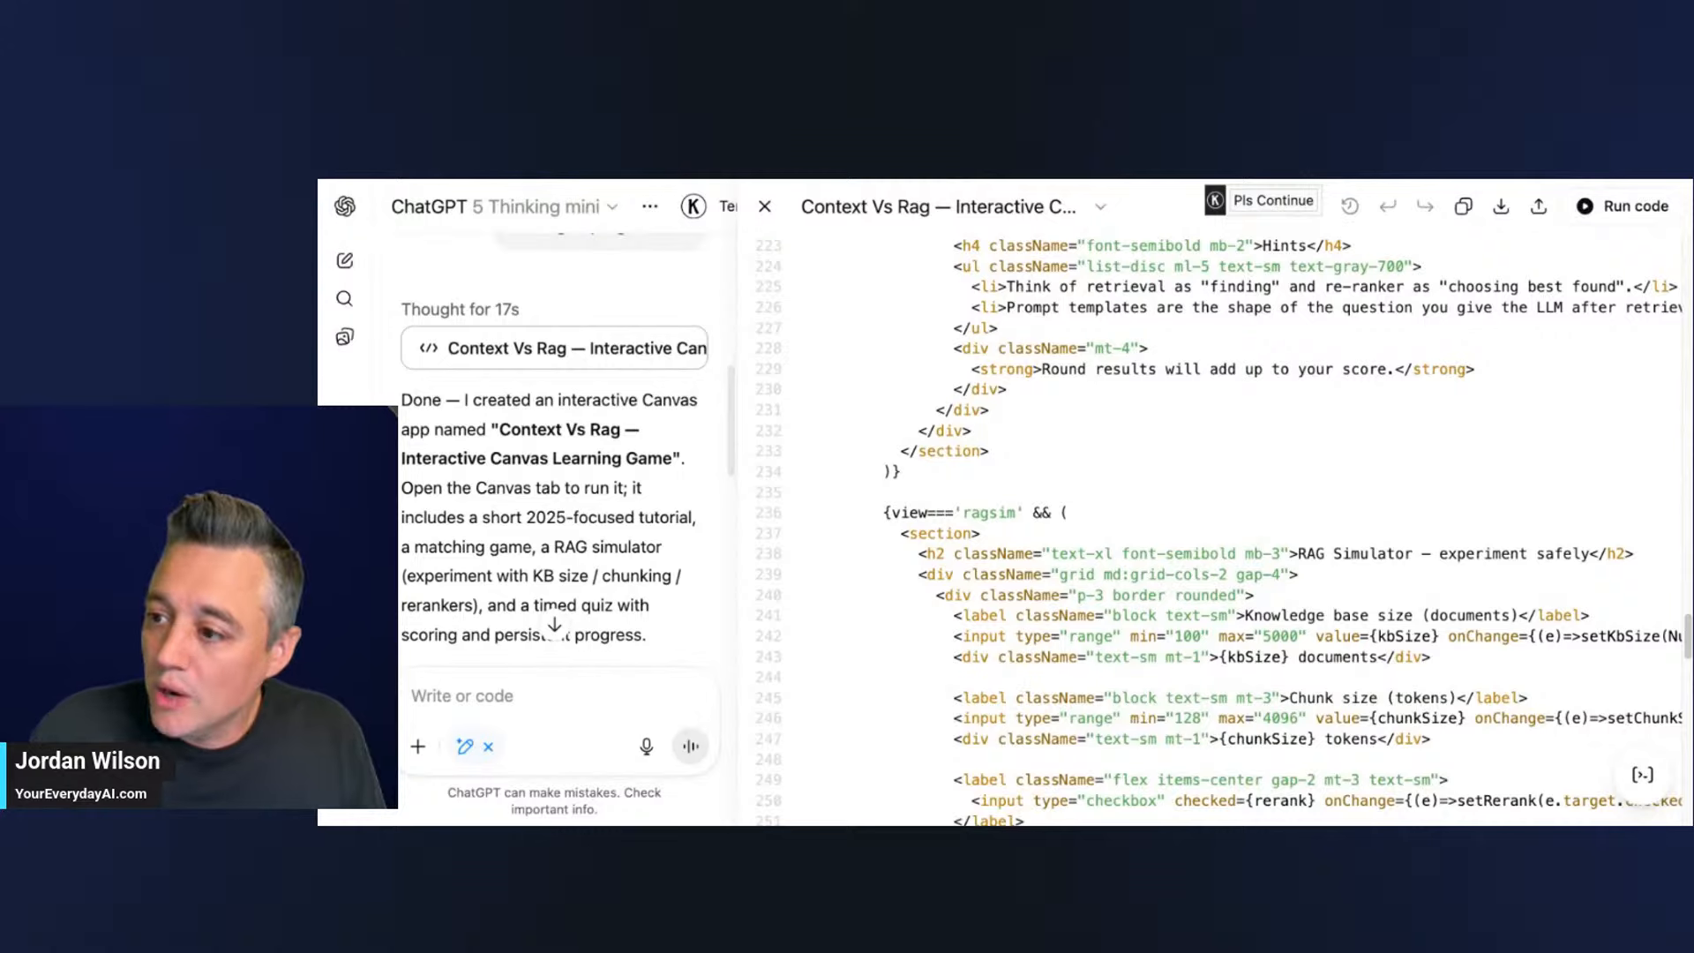
# - In an empty new chat, write a prompt requesting an interactive dashboard that sorts Buzzsprout podcast and beehiiv newsletter stats and uncovers trends and insights
pyautogui.hotkey('ctrl', 'Tab')
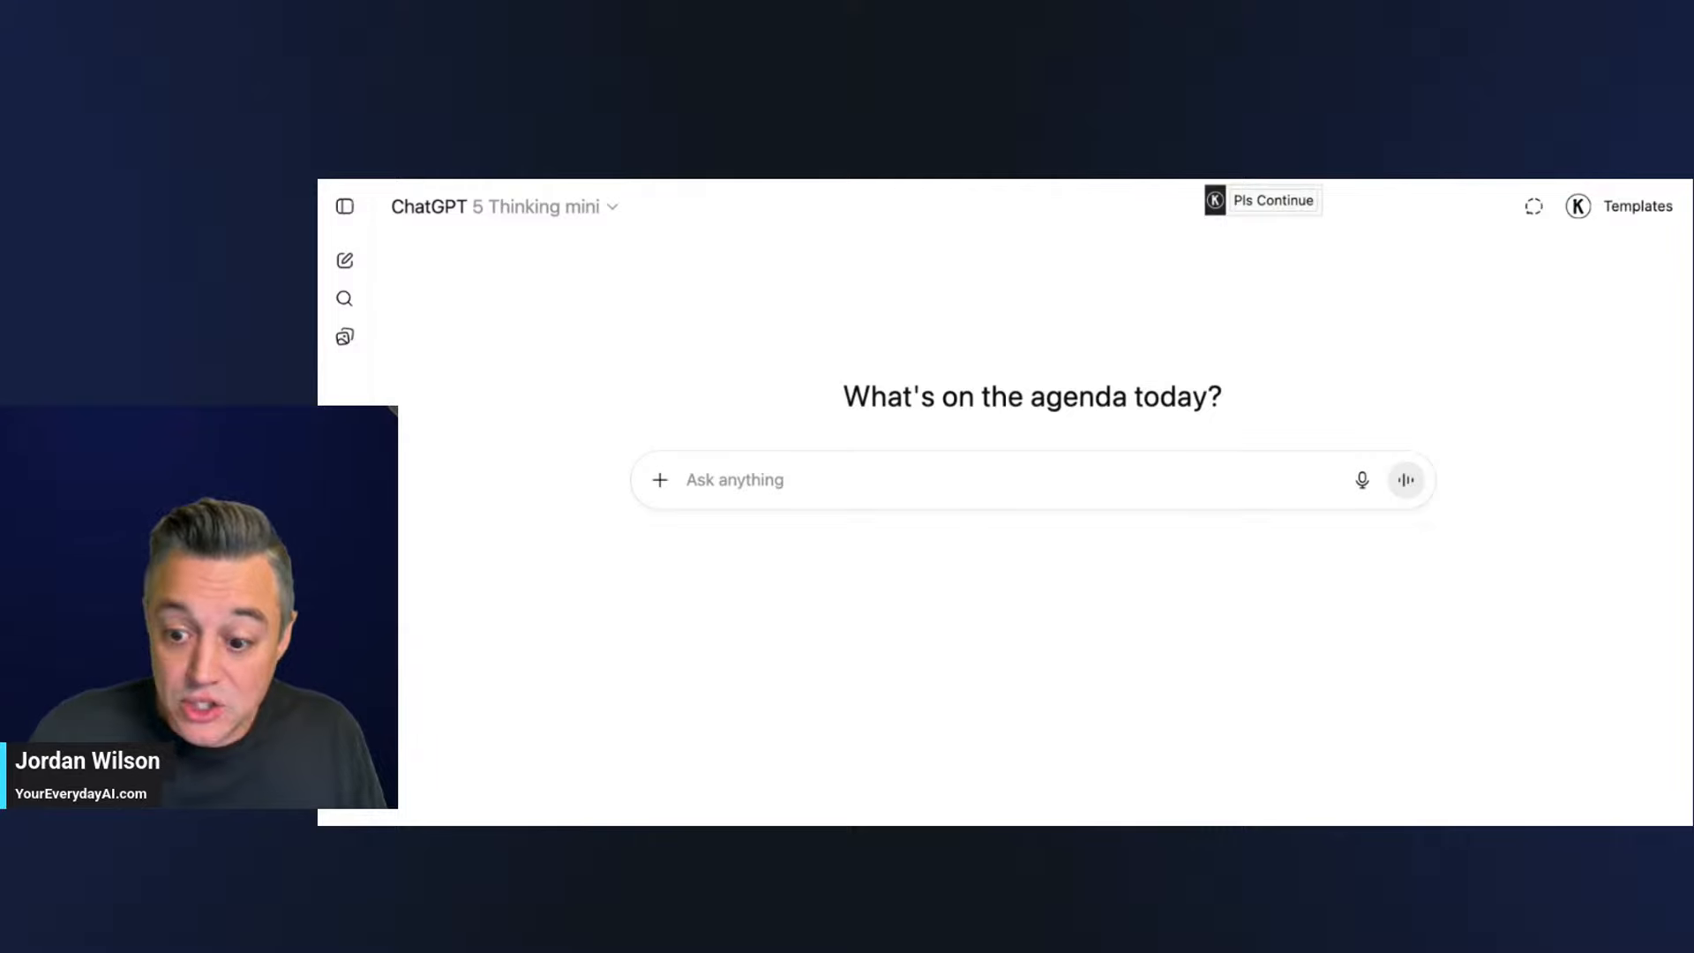
pyautogui.click(722, 479)
pyautogui.write('These are stats for my podcast, everyday ai. They include buzzsprout stats, which are for the podcast. And beehiiv stats, which are for the email newsletter. Create an interactive dashboard where I can not only view and sort the stats, but a dashboard that creates new business value by helping me find trends and insights in my data that I would not otherwise be able to find/discover.')
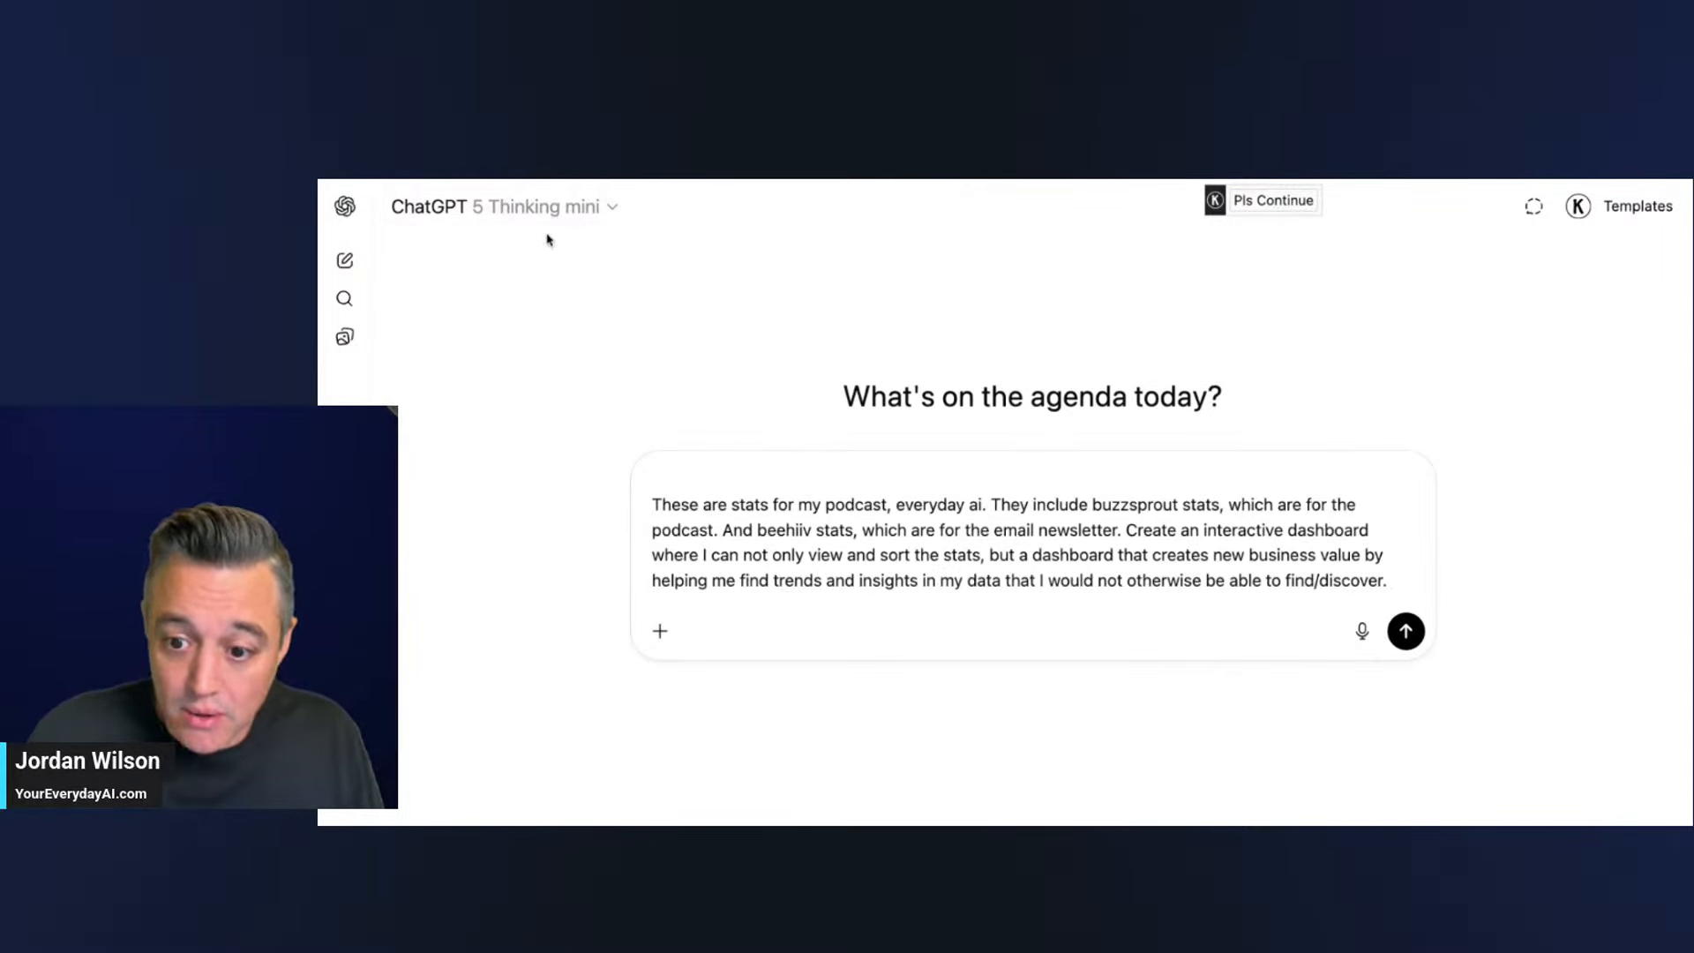
# - Switch the chat's model to GPT-5 Thinking and enable the Canvas tool for the dashboard prompt
pyautogui.click(609, 207)
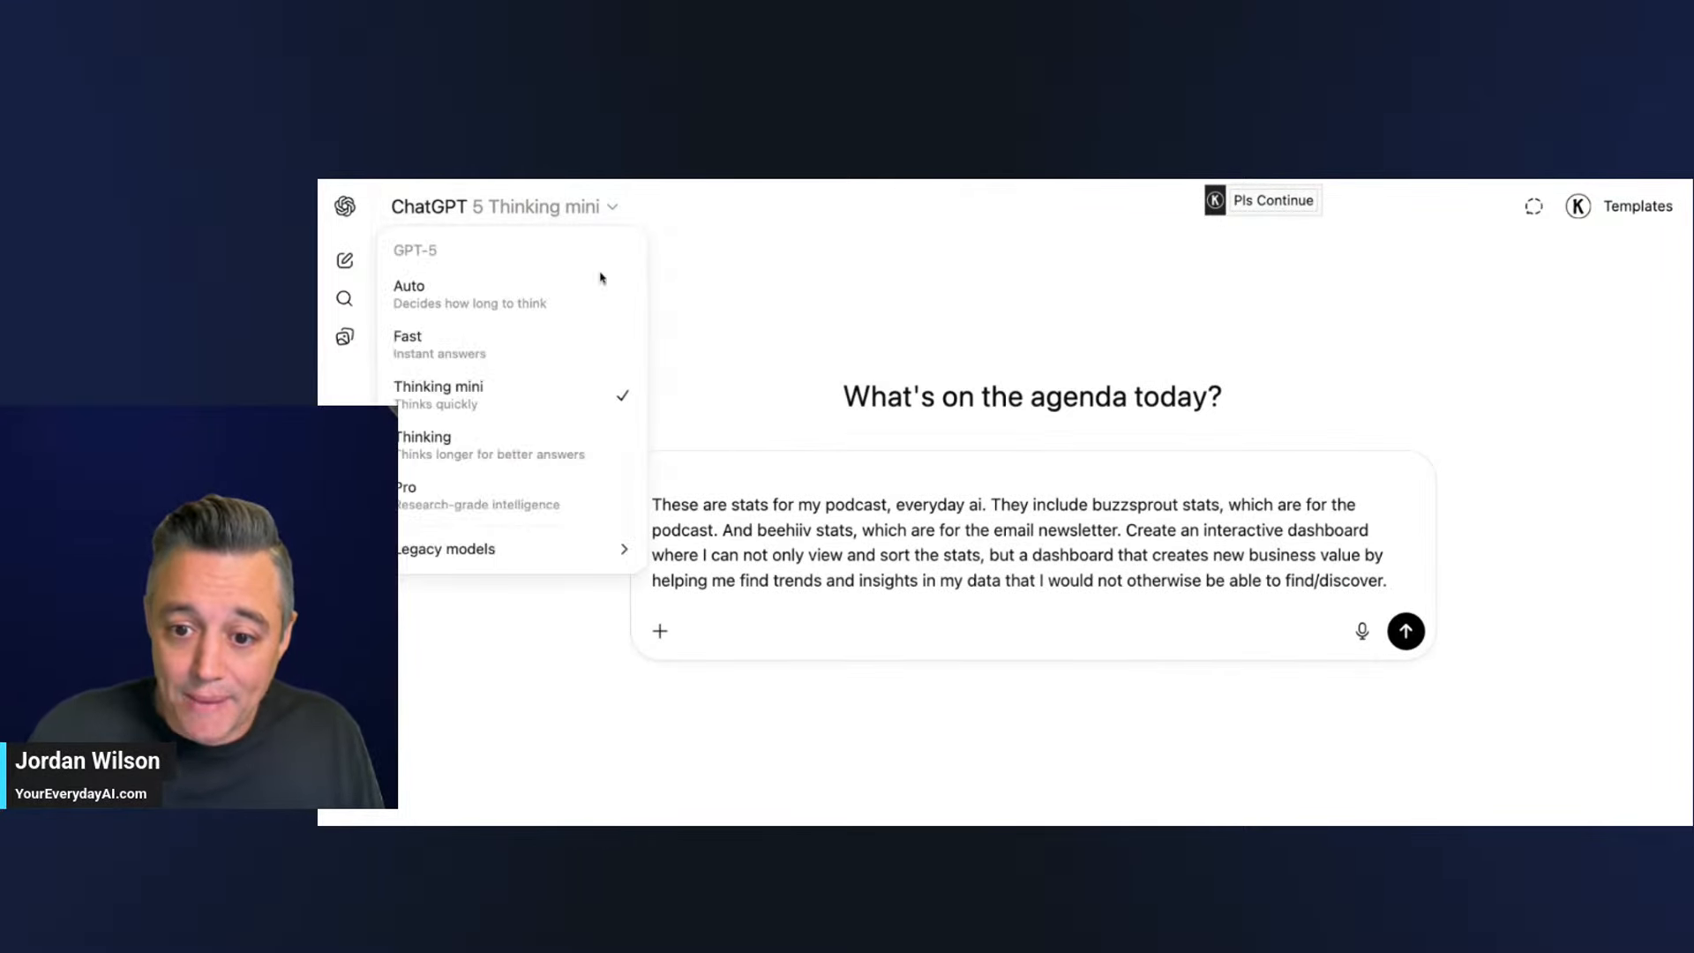
pyautogui.click(523, 462)
pyautogui.click(660, 630)
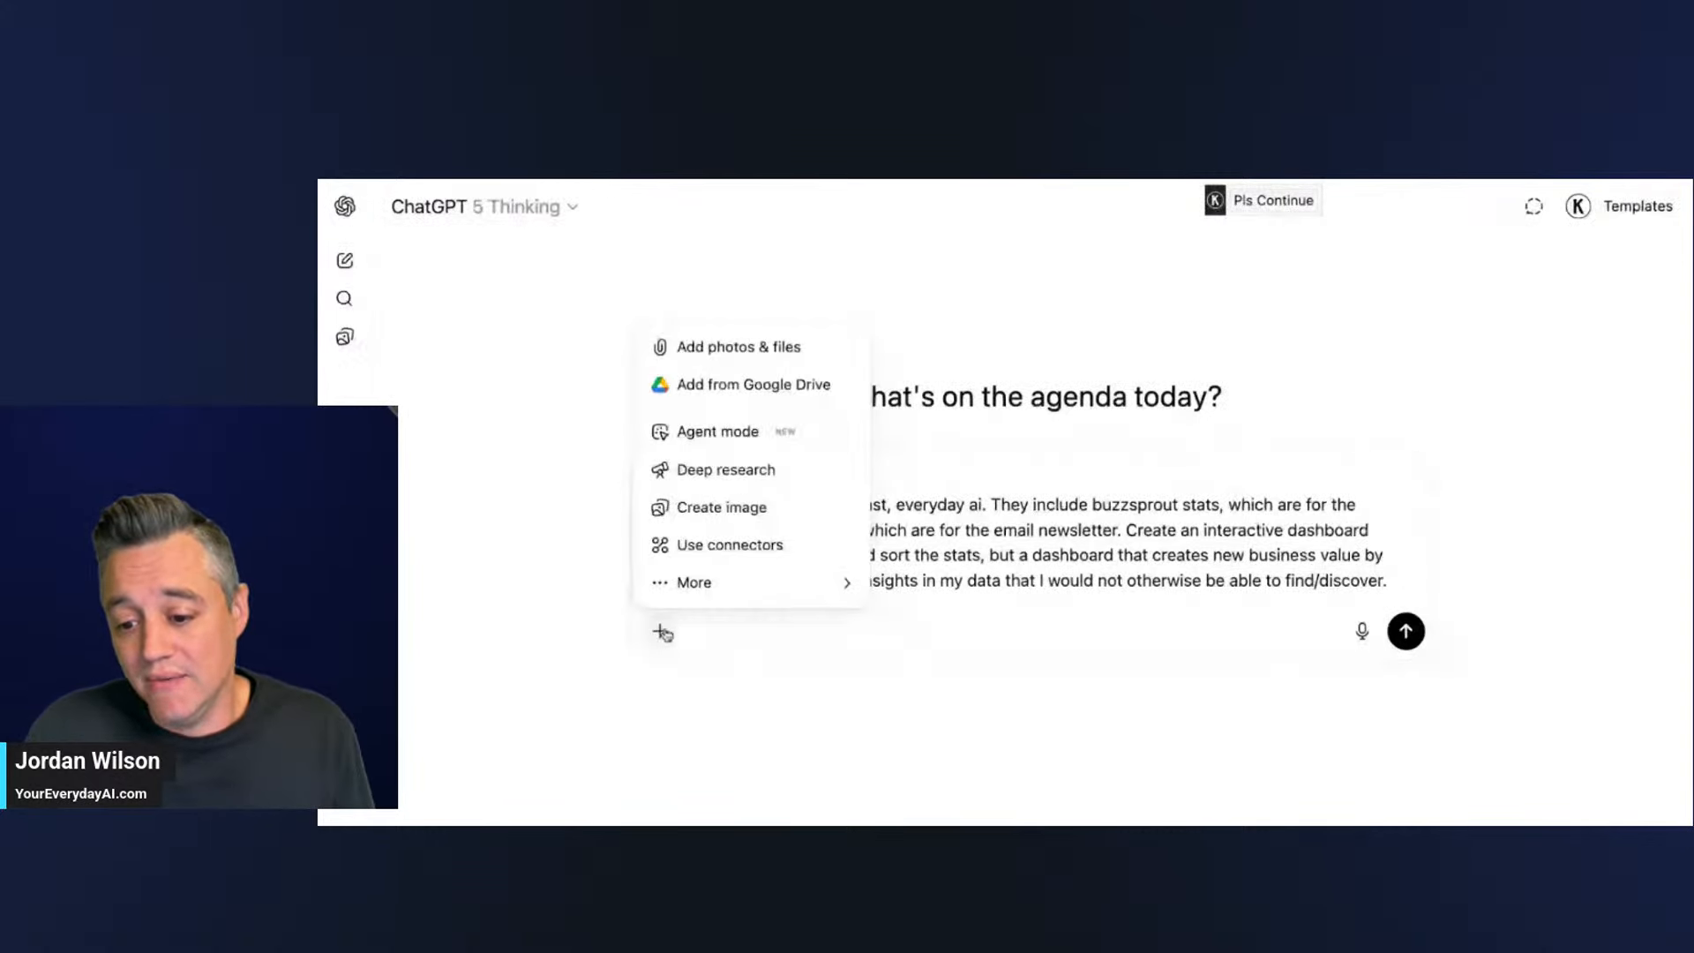
pyautogui.moveTo(725, 589)
pyautogui.click(1103, 590)
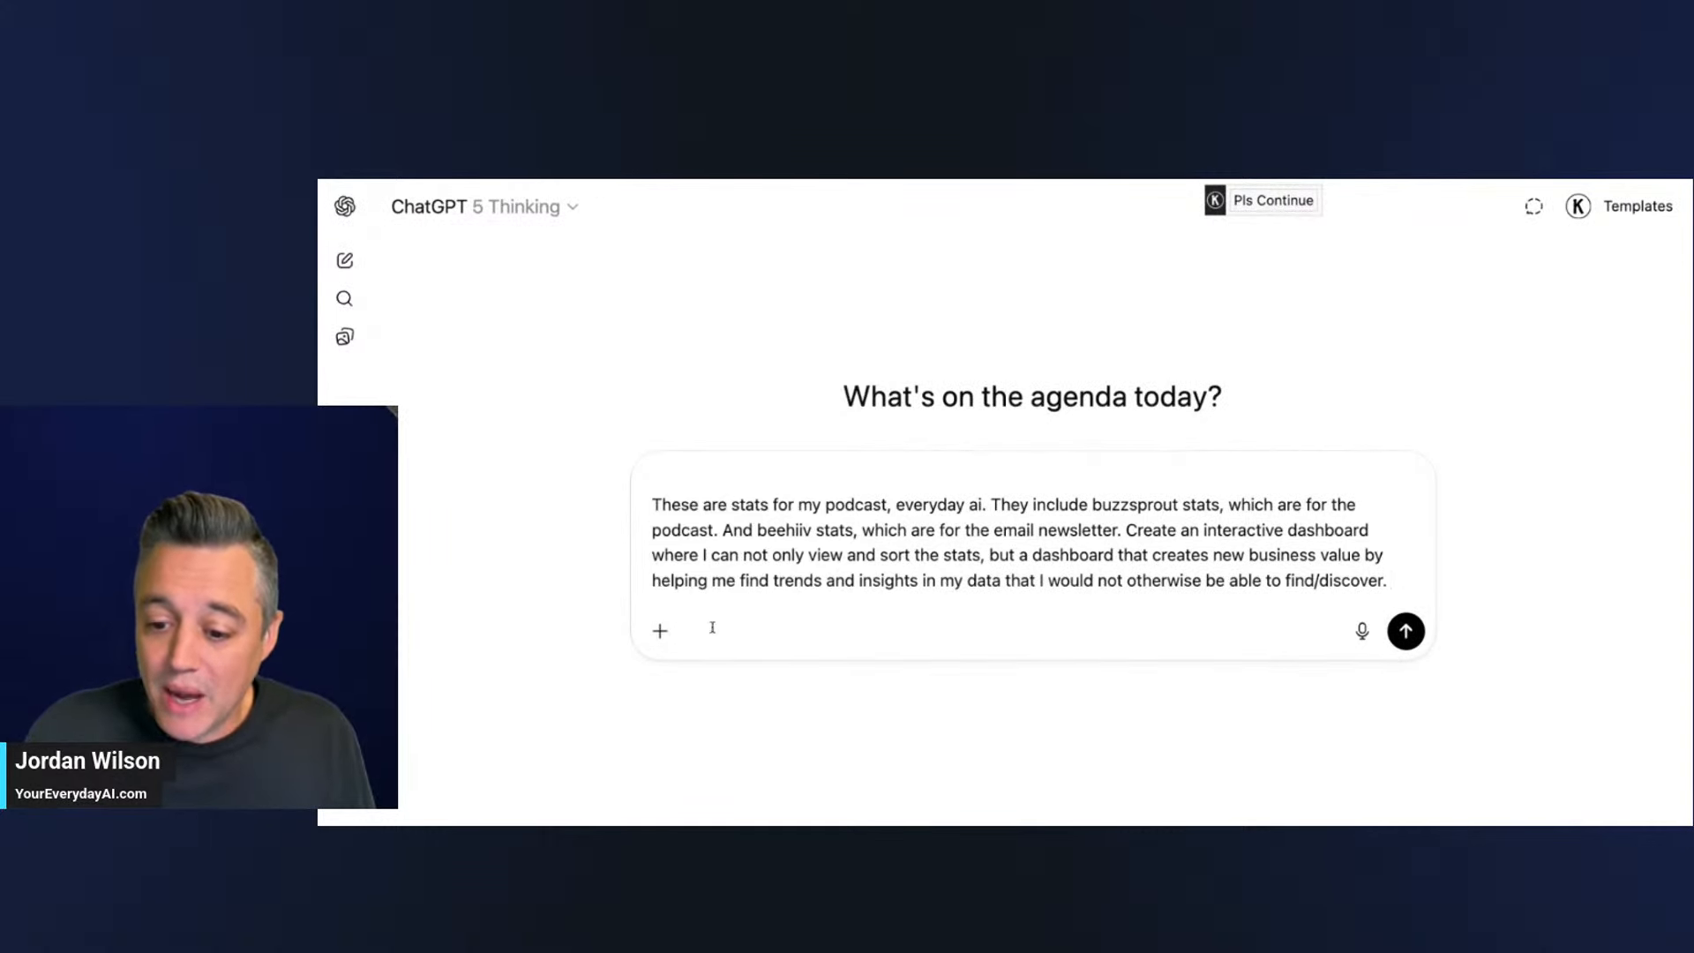
pyautogui.click(660, 630)
pyautogui.click(985, 666)
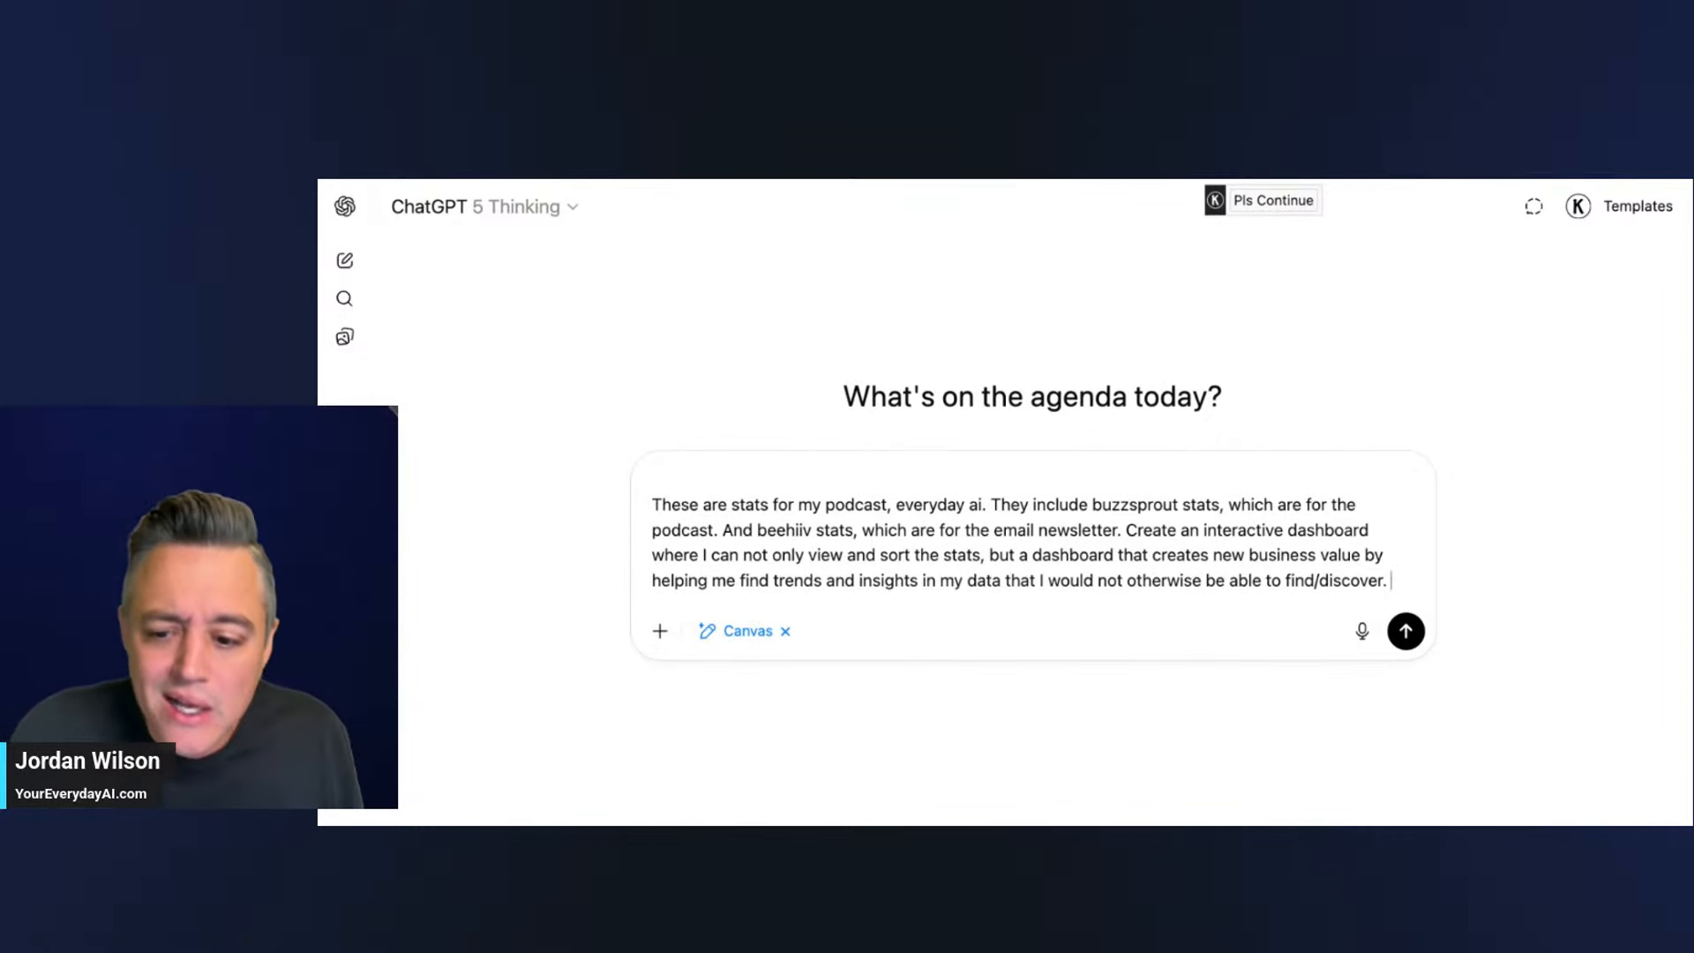
# - Attach the Buzzsprout stats spreadsheet and the beehiiv dashboard PDFs to the prompt, check the attachments, and submit it
pyautogui.click(663, 630)
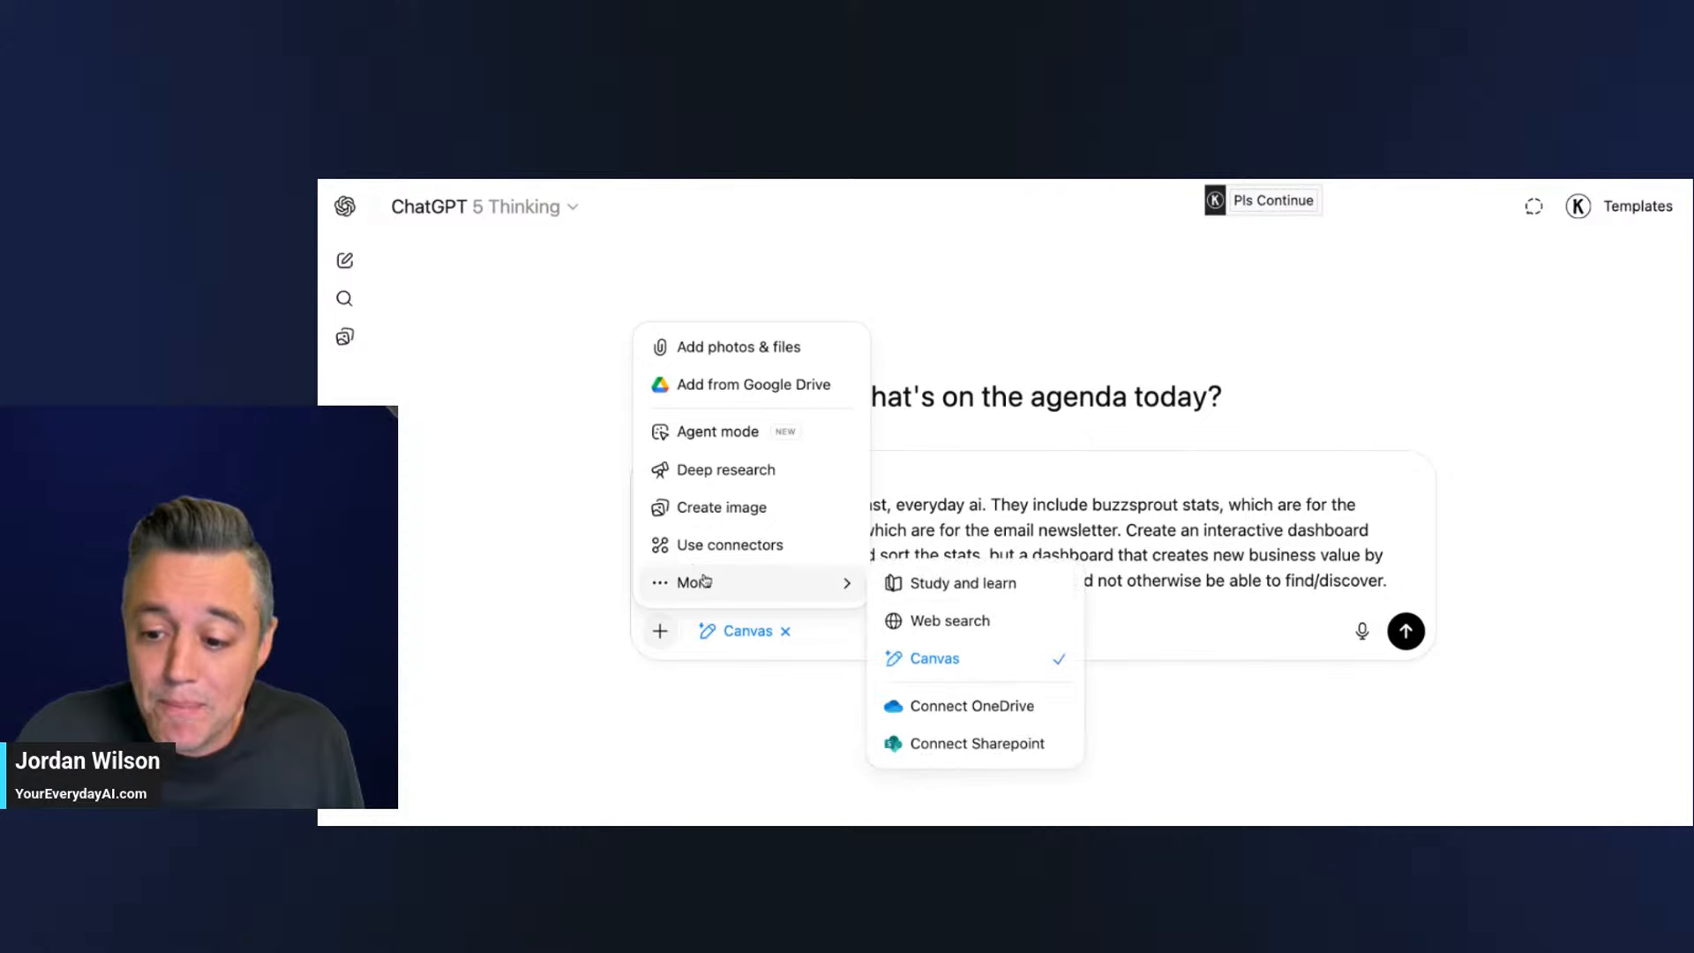
pyautogui.moveTo(744, 586)
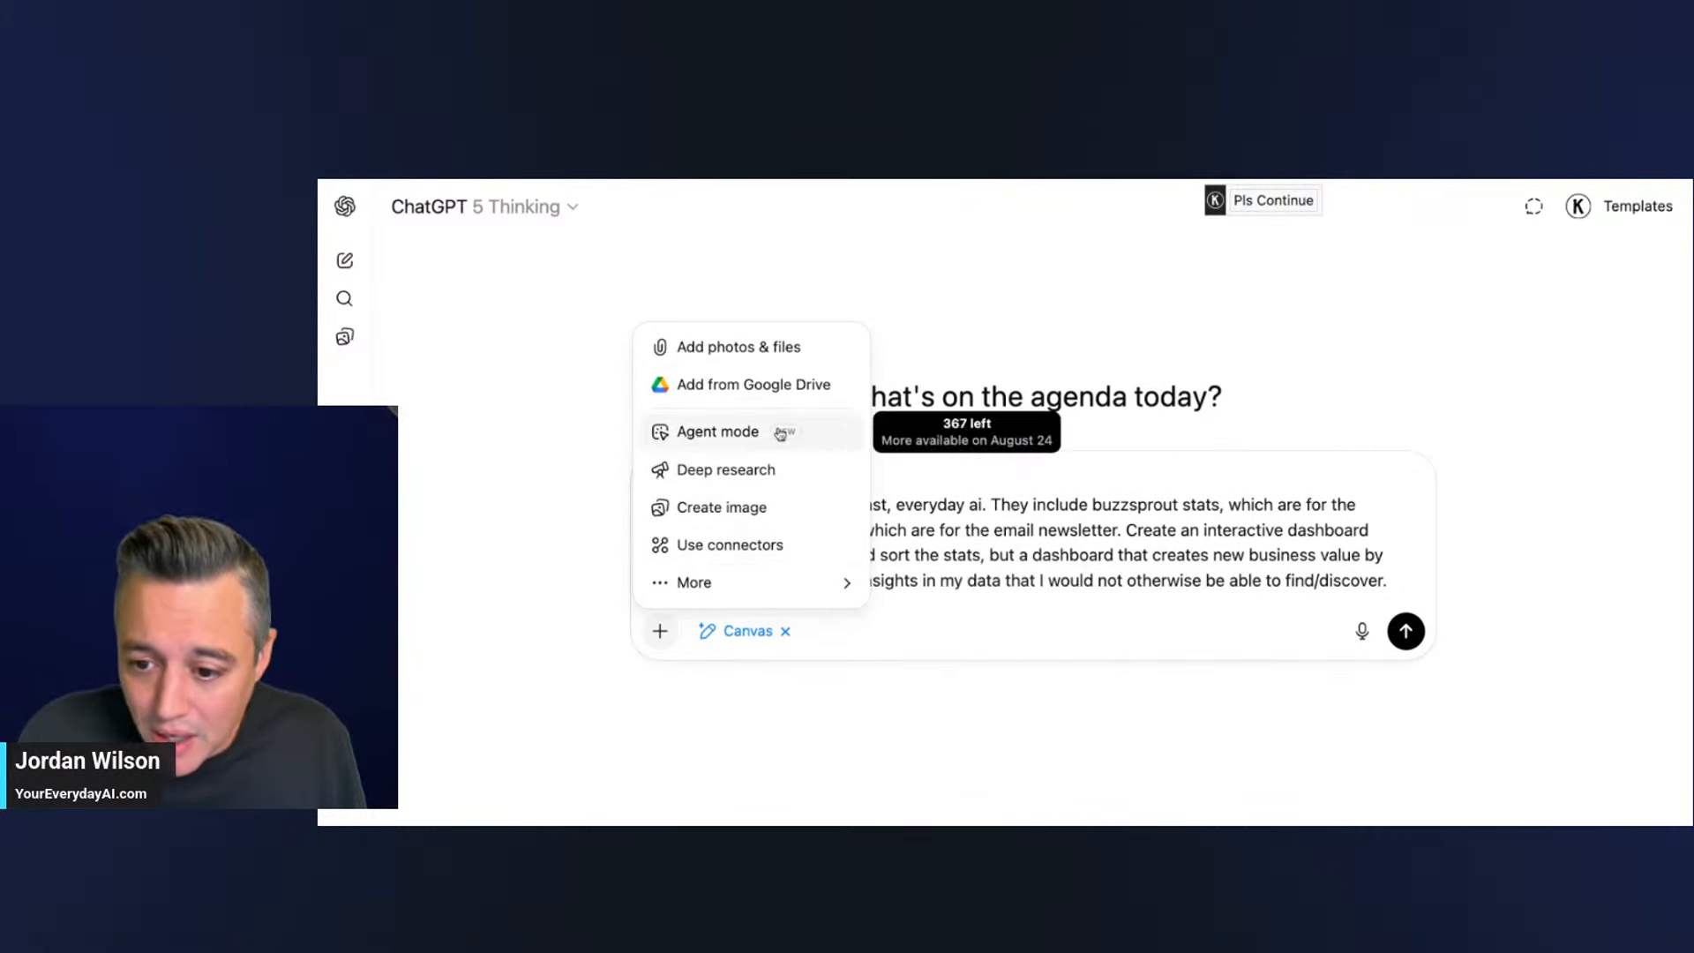
pyautogui.click(741, 353)
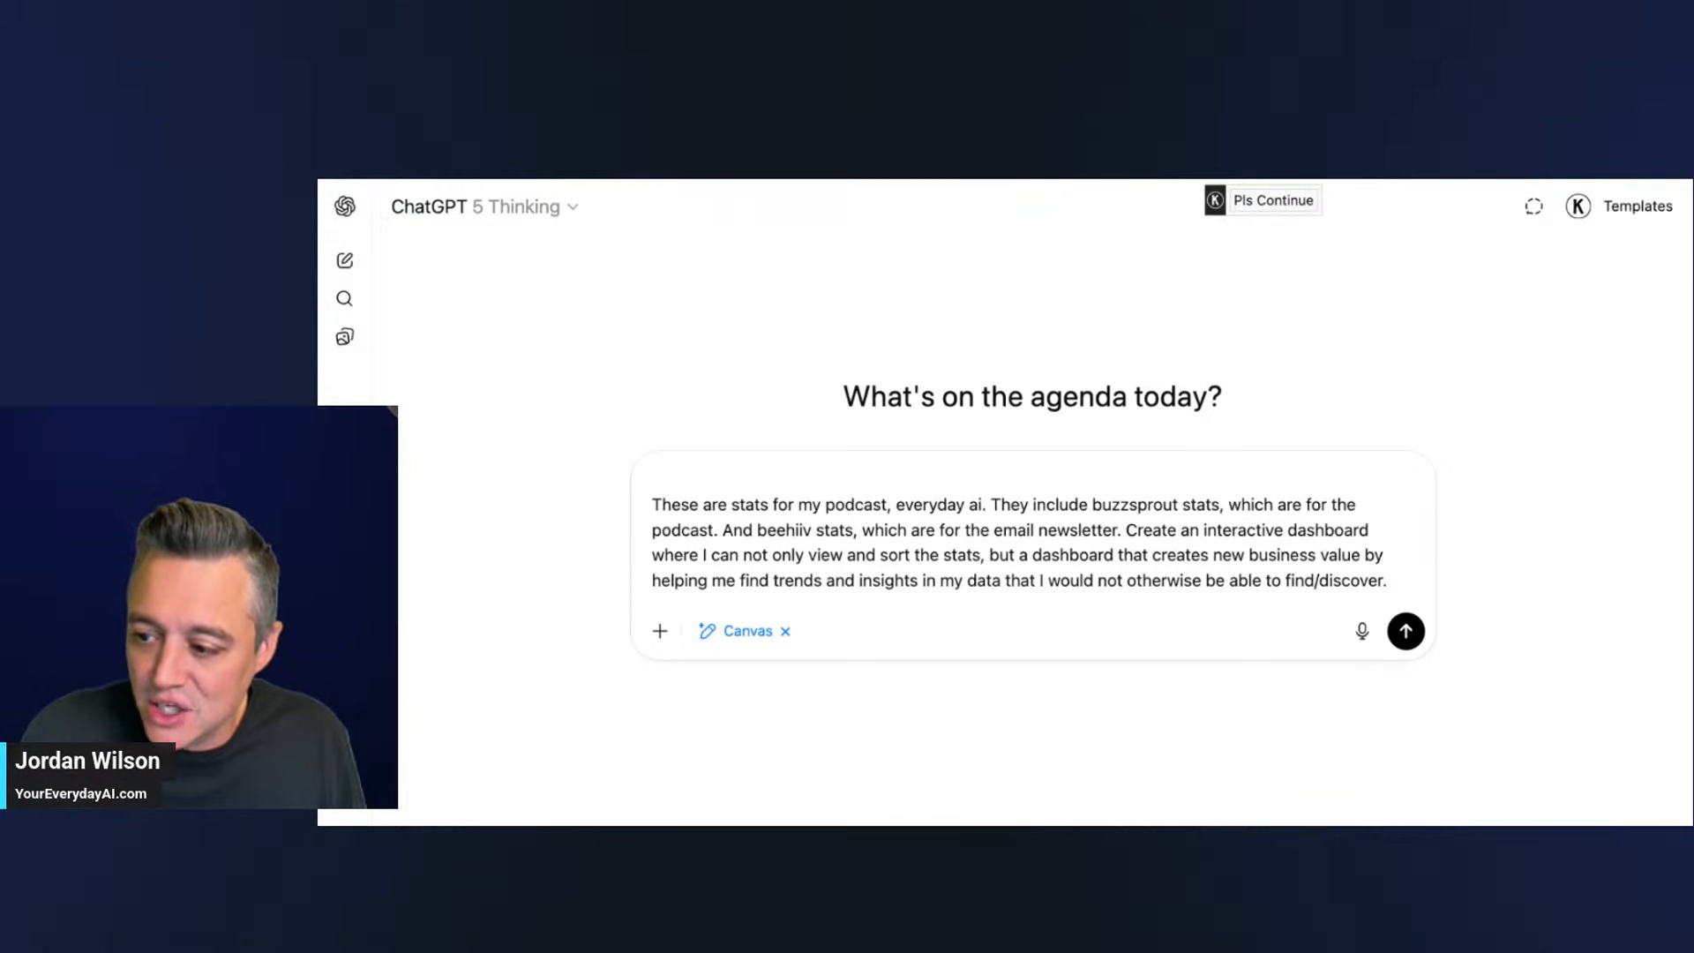
pyautogui.click(1666, 603)
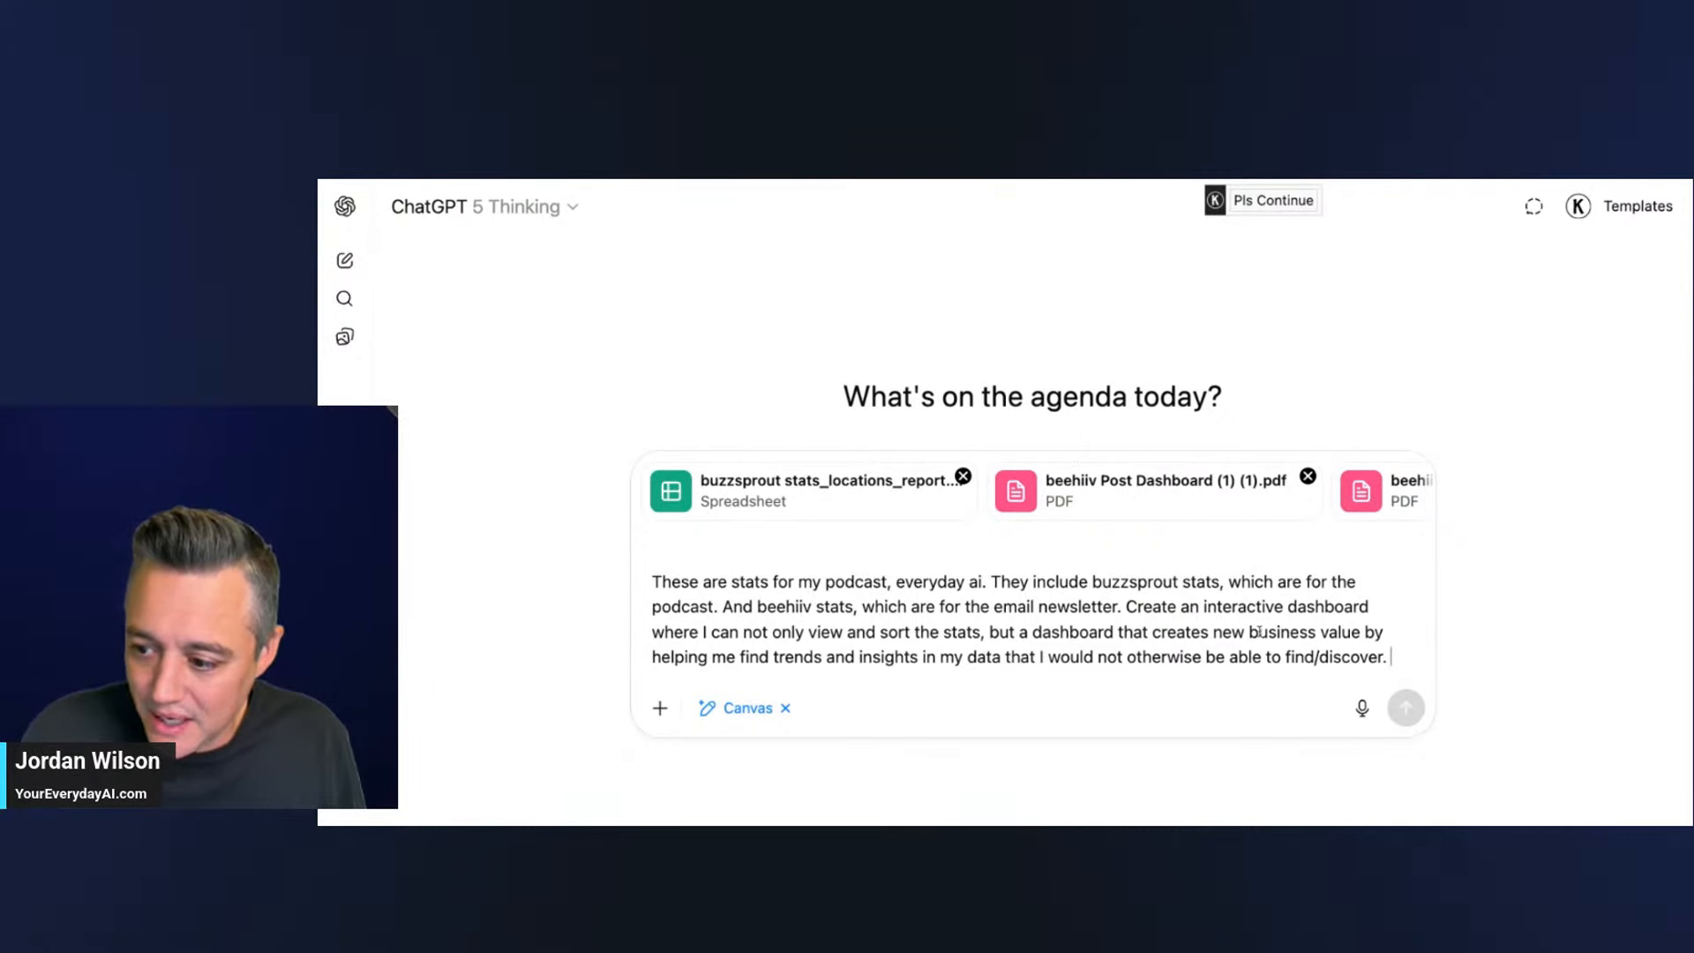
pyautogui.hscroll(3, 1287, 504)
pyautogui.hscroll(3, 1287, 504)
pyautogui.hscroll(-6, 1287, 504)
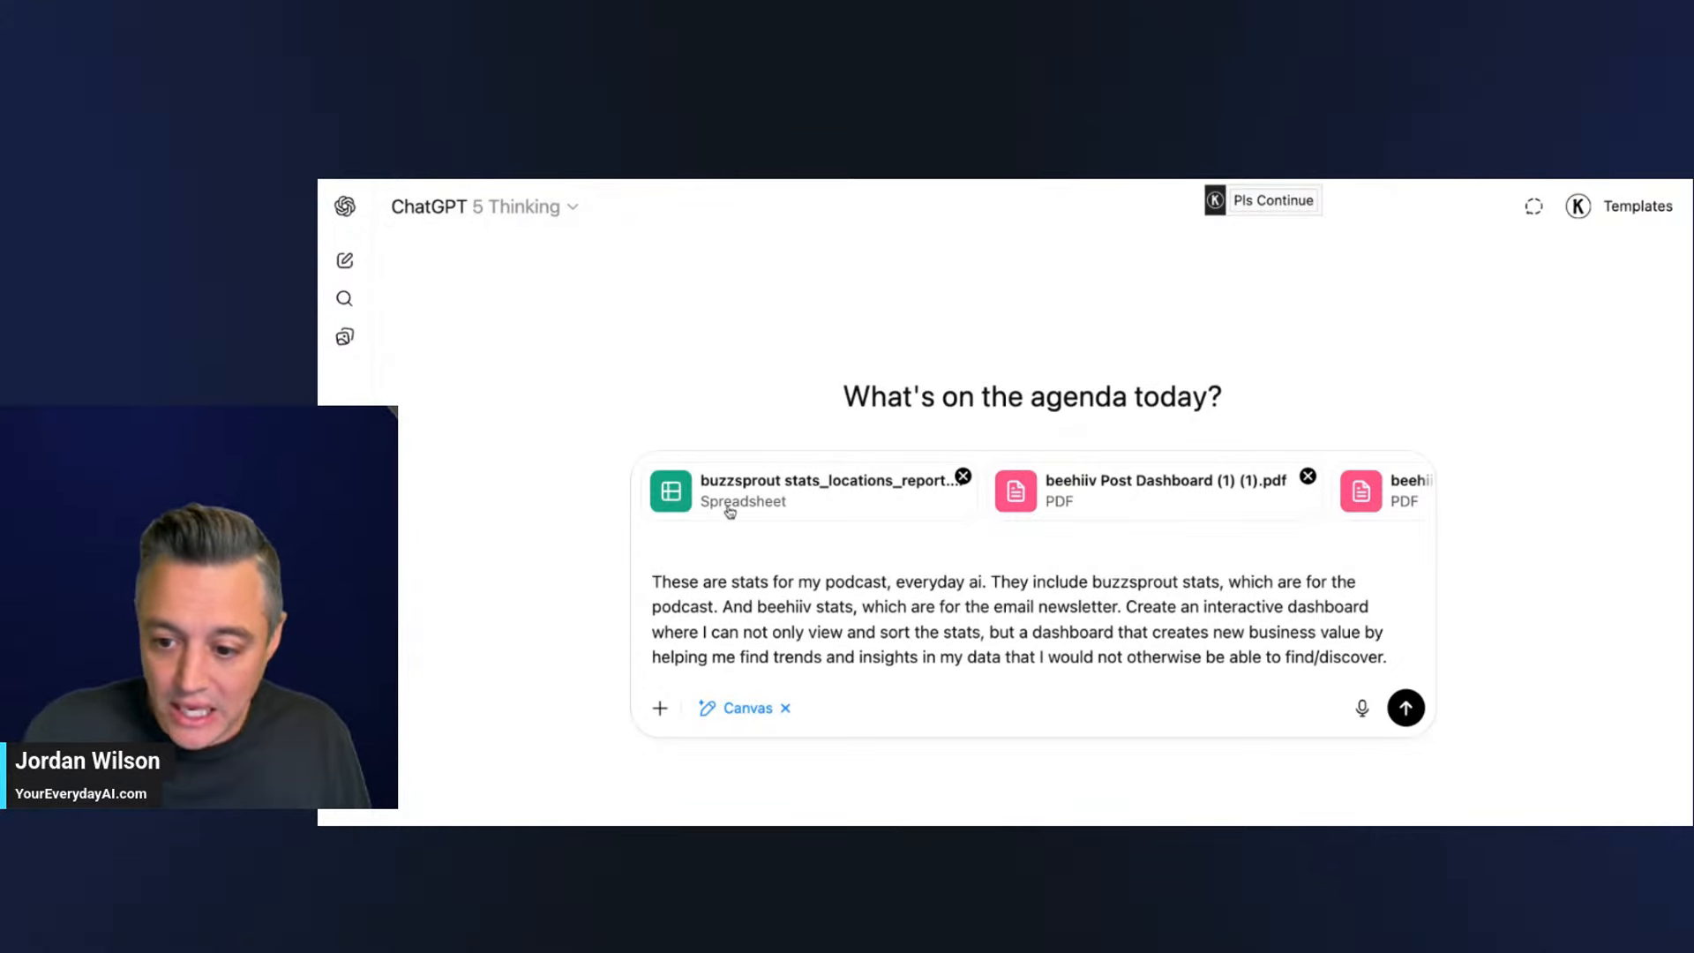
pyautogui.click(865, 632)
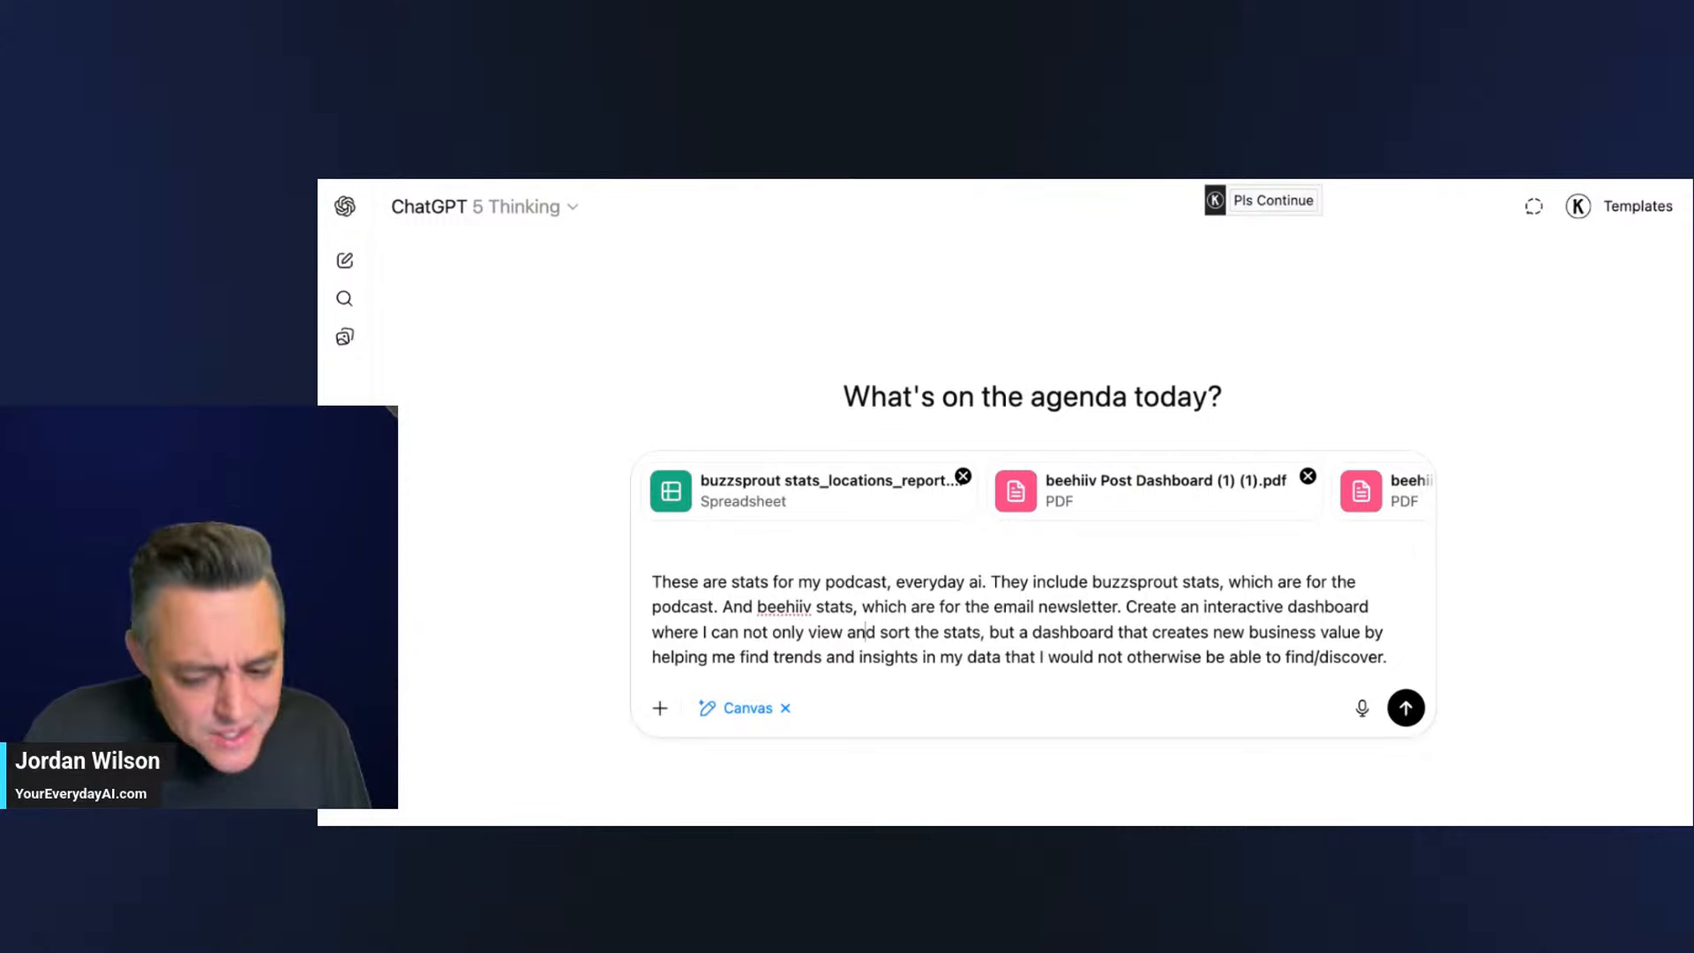
pyautogui.press('Return')
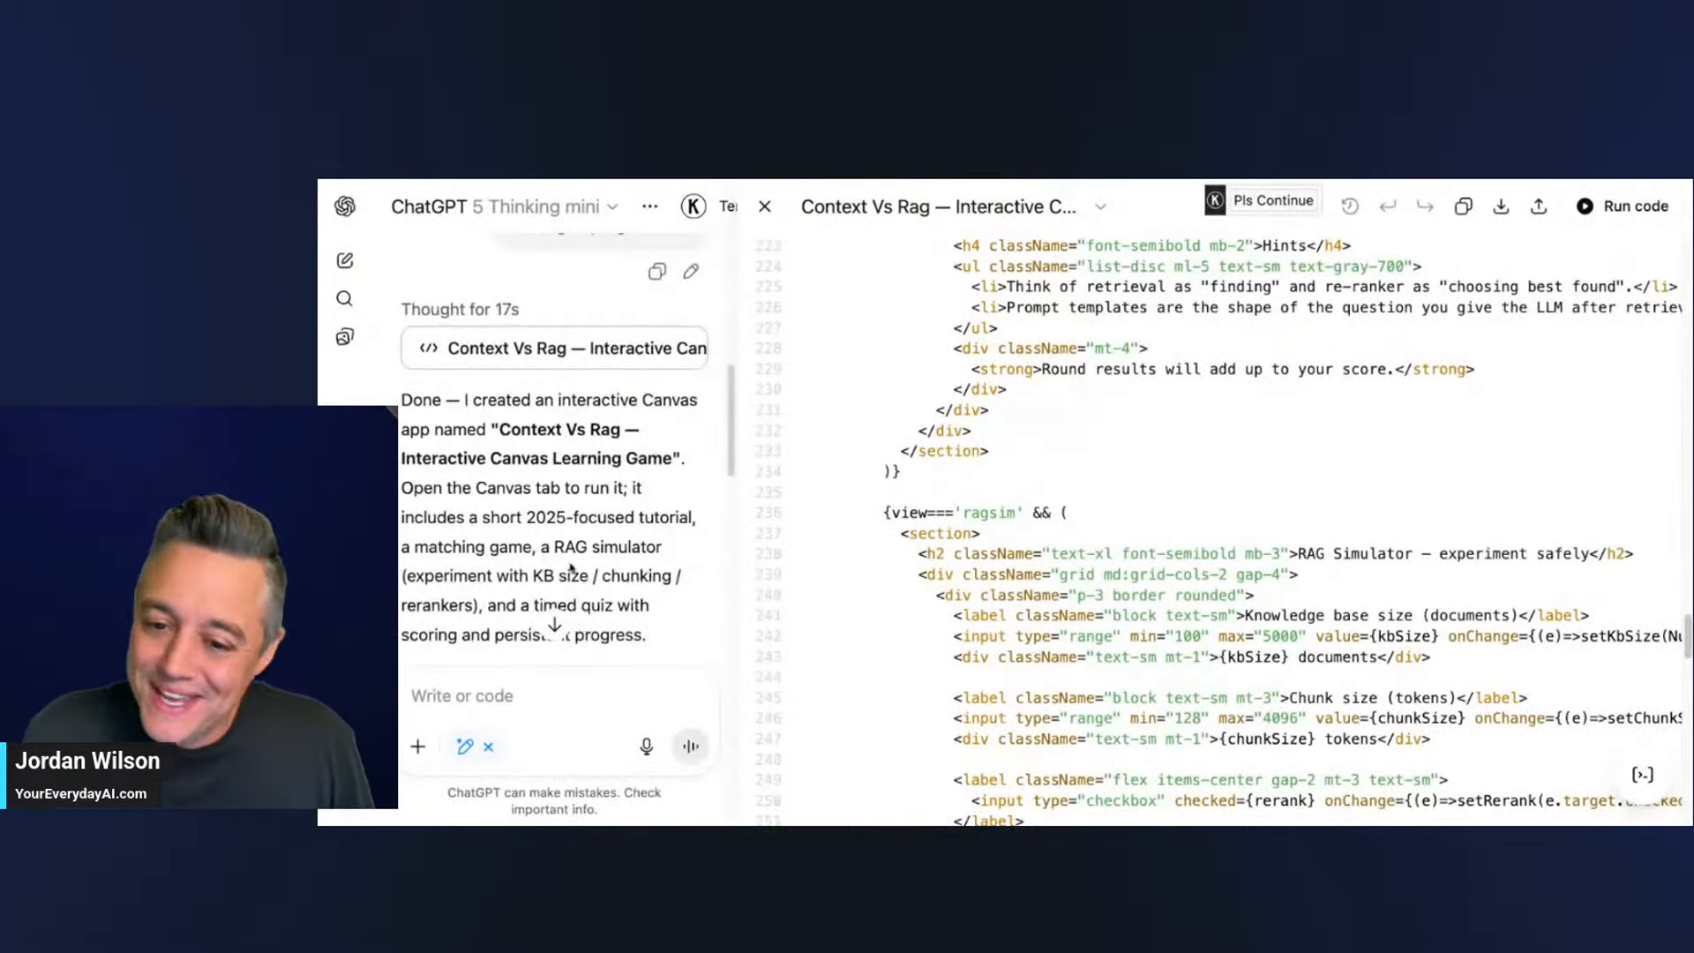
# - Look over the Context vs RAG game's reply, sources and code, and run the code in Canvas
pyautogui.scroll(5, 570, 563)
pyautogui.scroll(-10, 570, 563)
pyautogui.scroll(-15, 1173, 578)
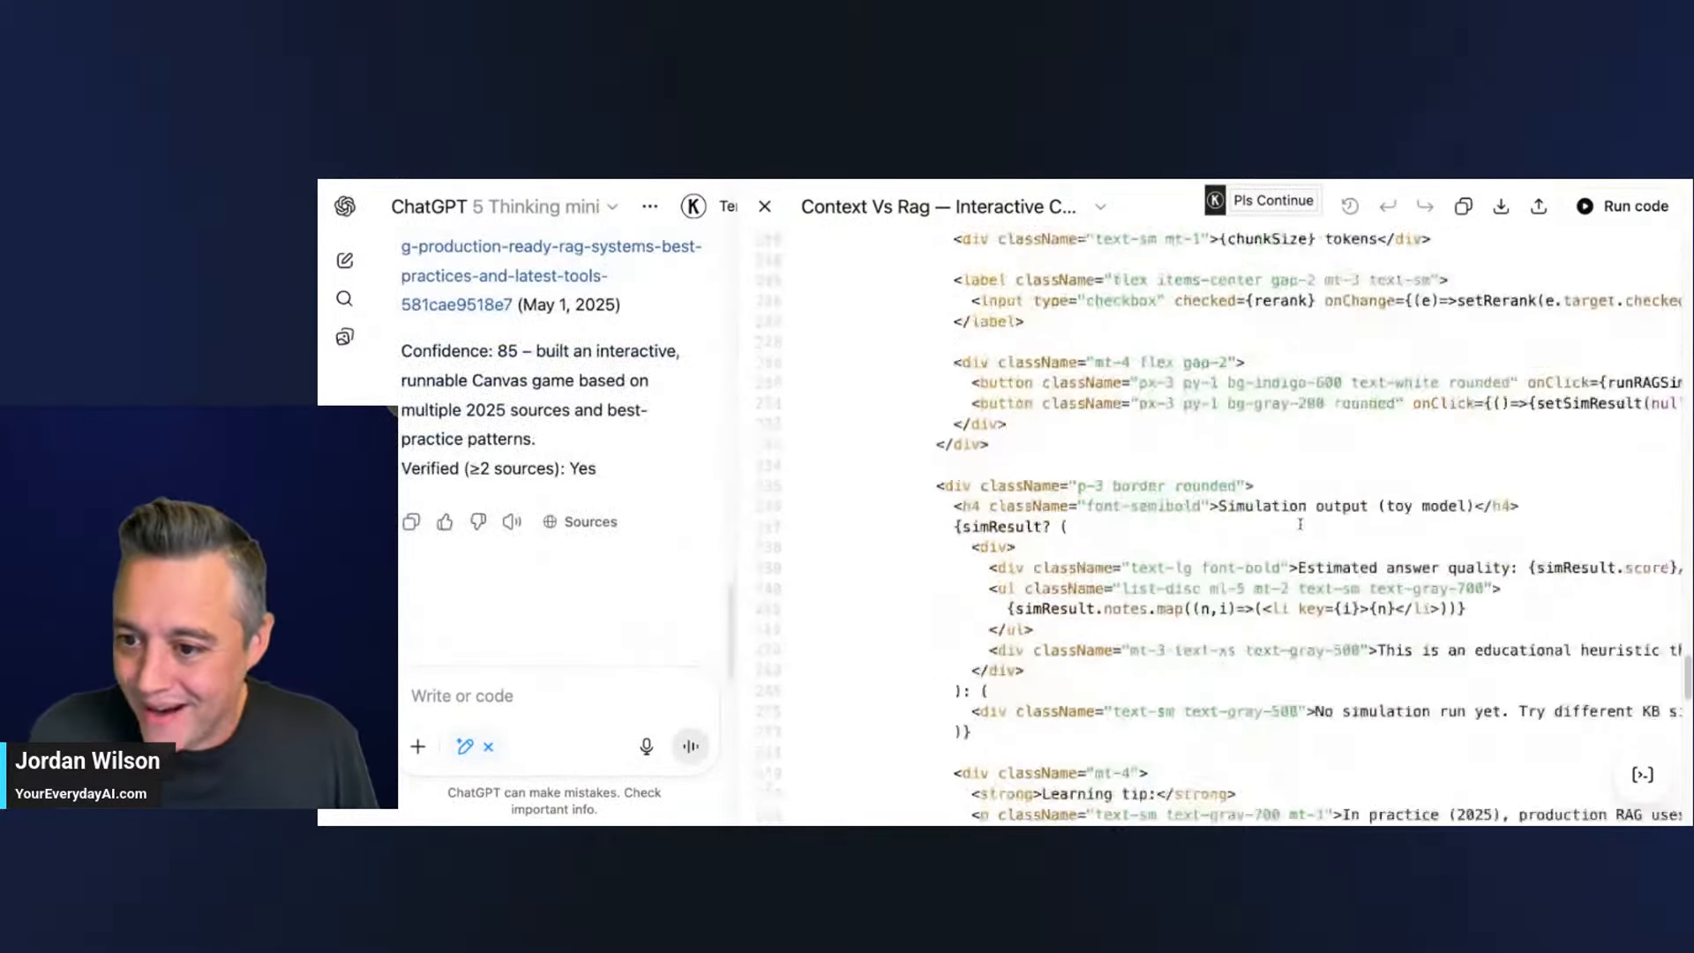
pyautogui.scroll(20, 1173, 578)
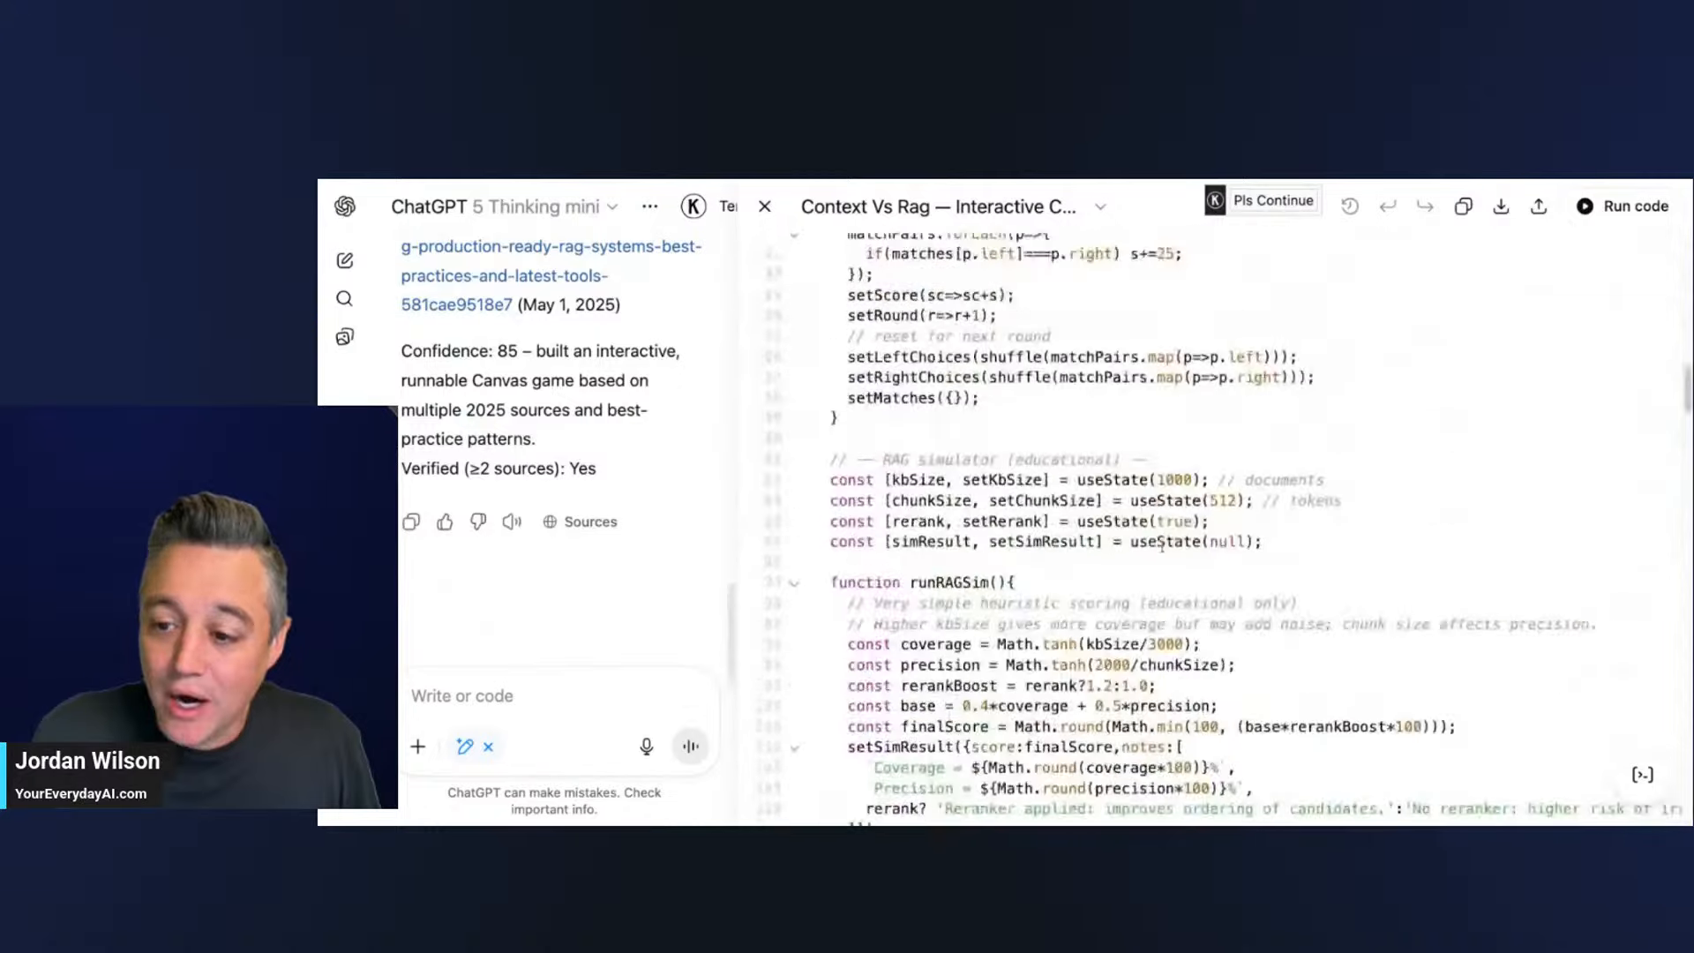
pyautogui.scroll(5, 574, 397)
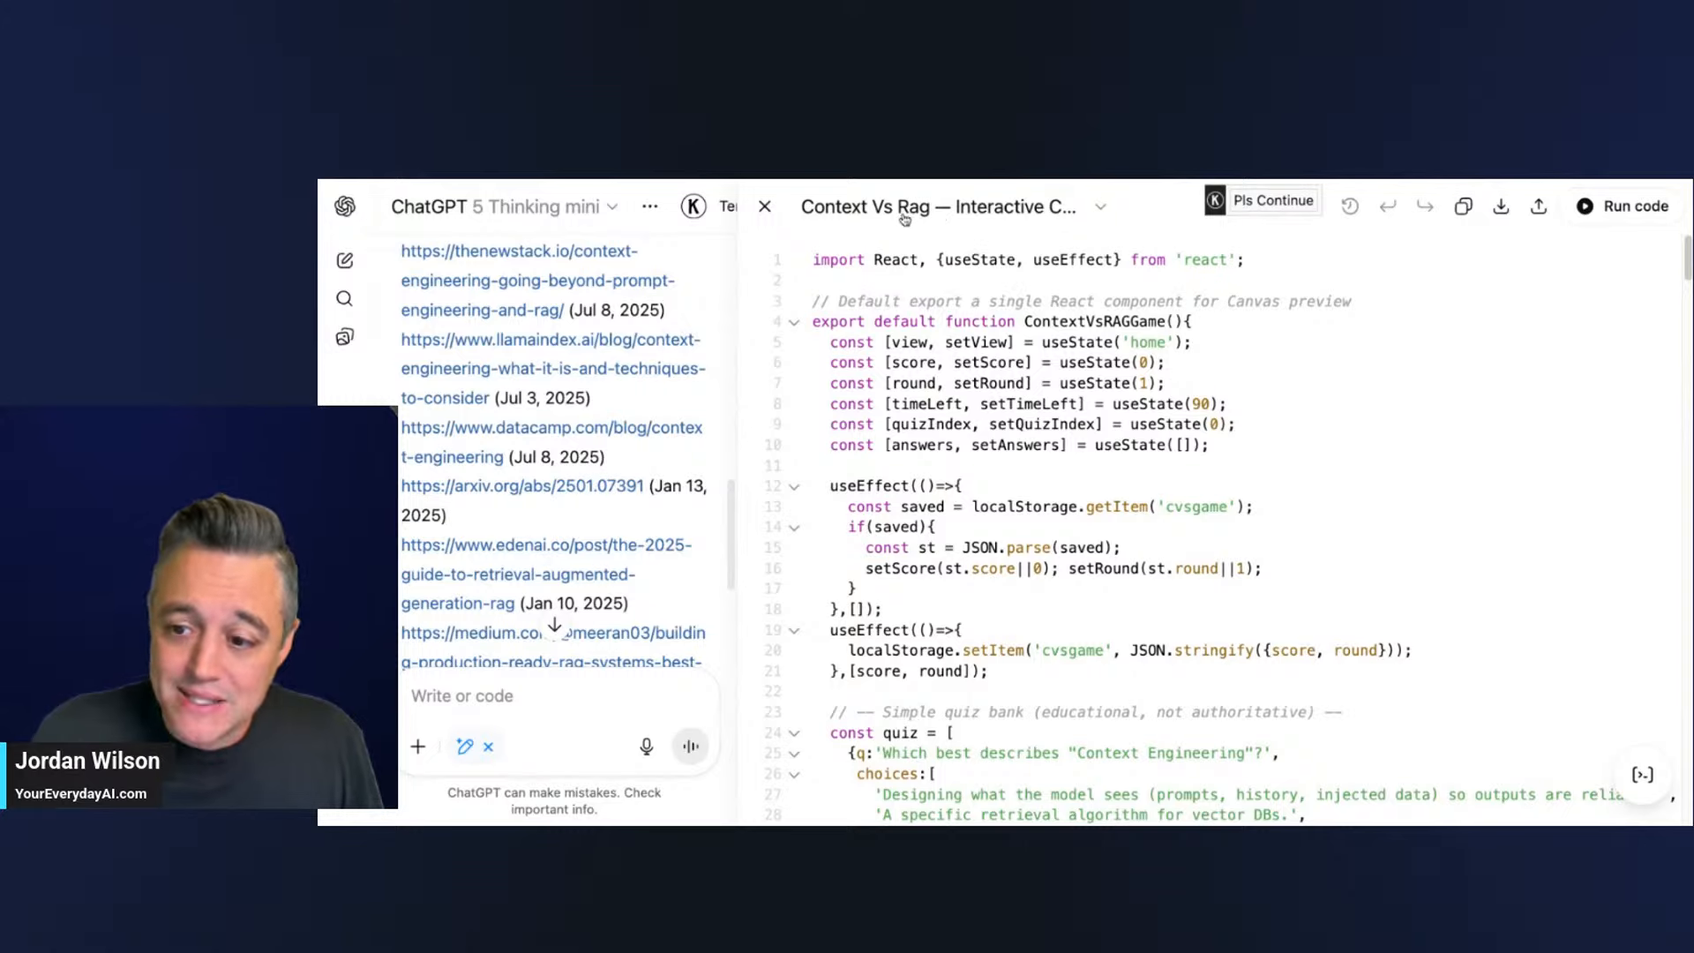
pyautogui.scroll(10, 676, 291)
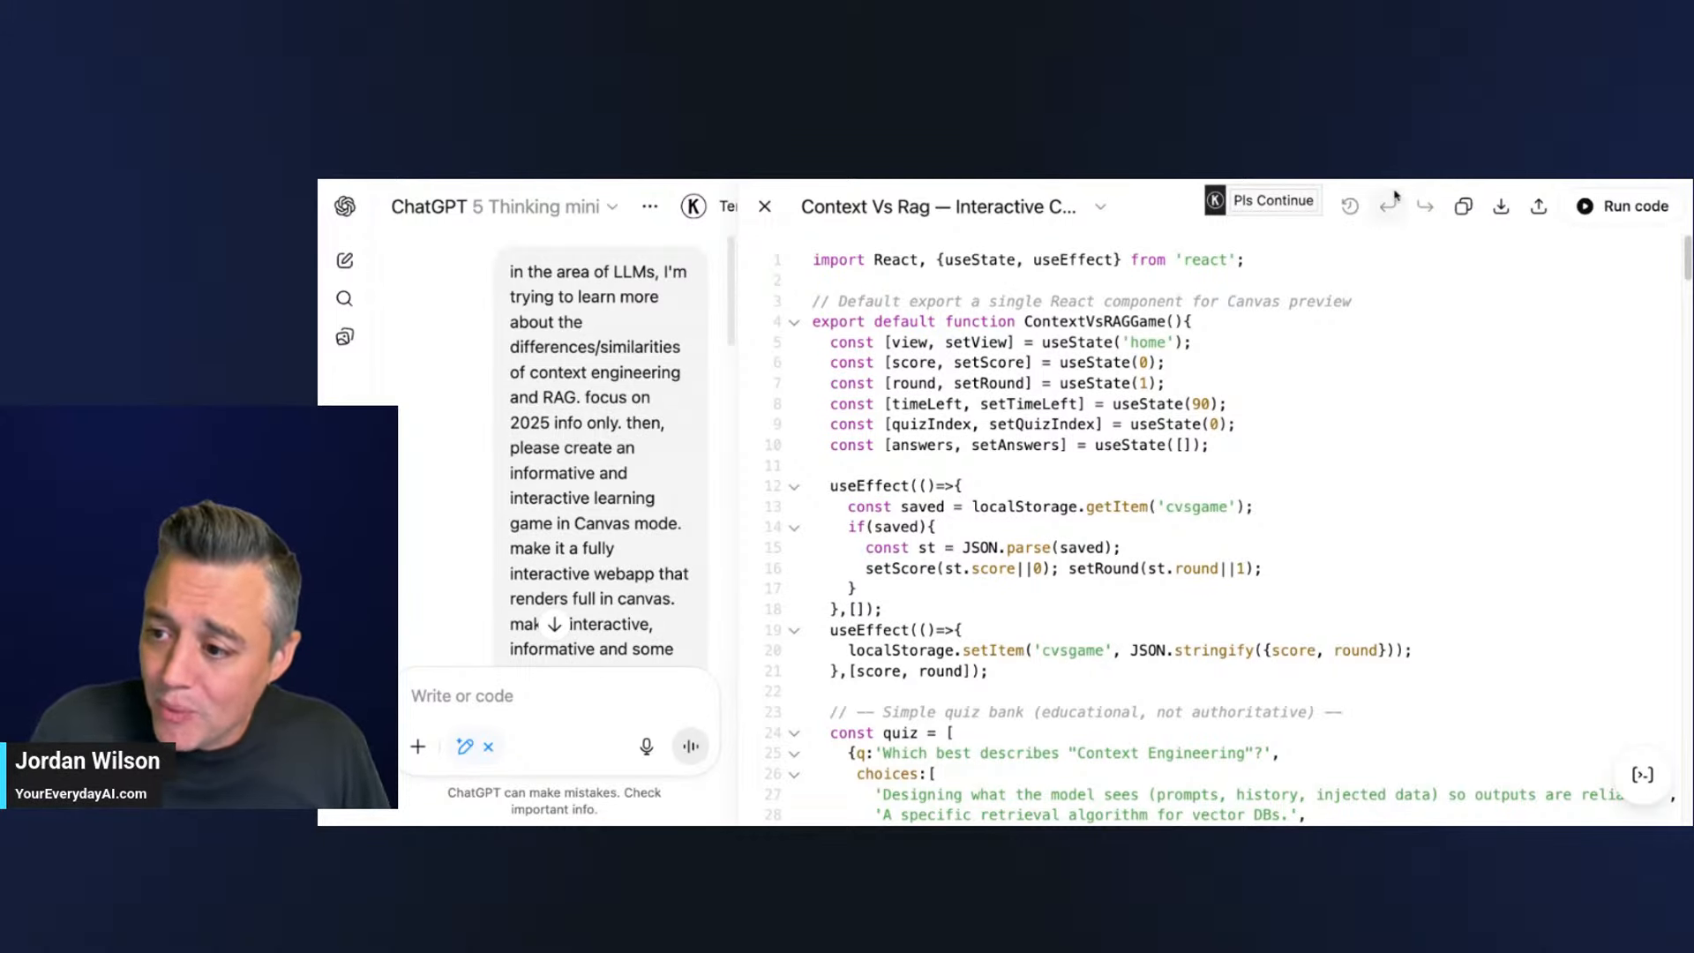
pyautogui.click(1637, 215)
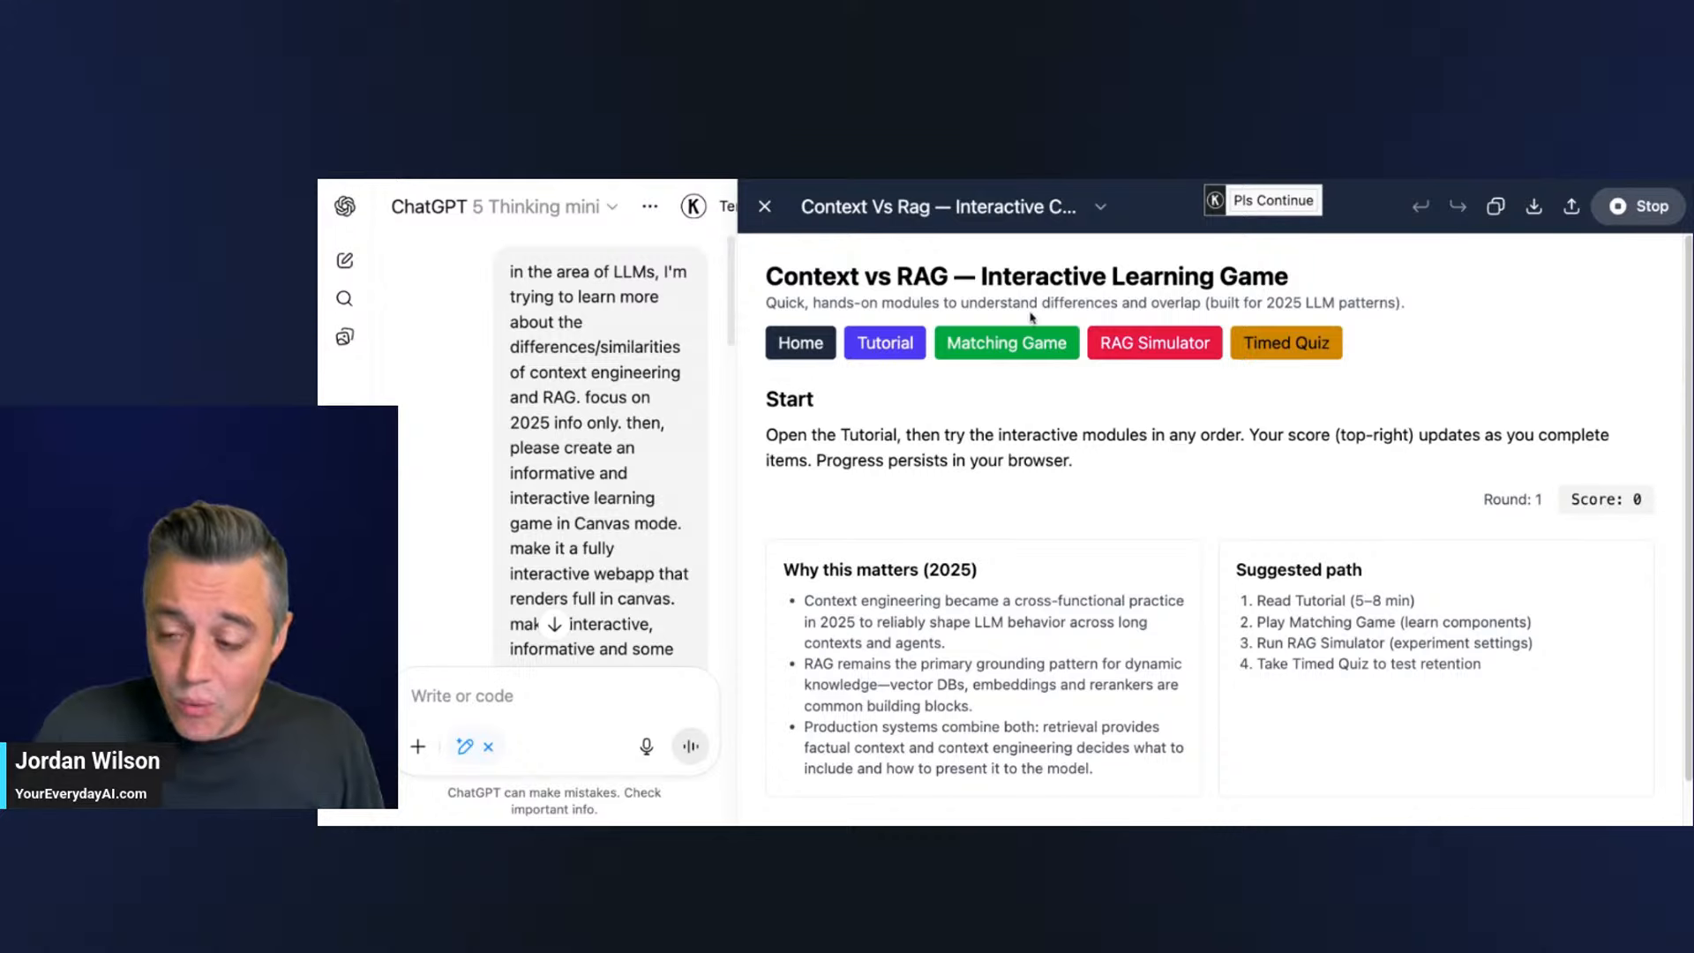
# - Examine the running game's start page, including the "Why this matters (2025)" and "Suggested path" sections
pyautogui.scroll(-1, 964, 455)
pyautogui.scroll(1, 963, 571)
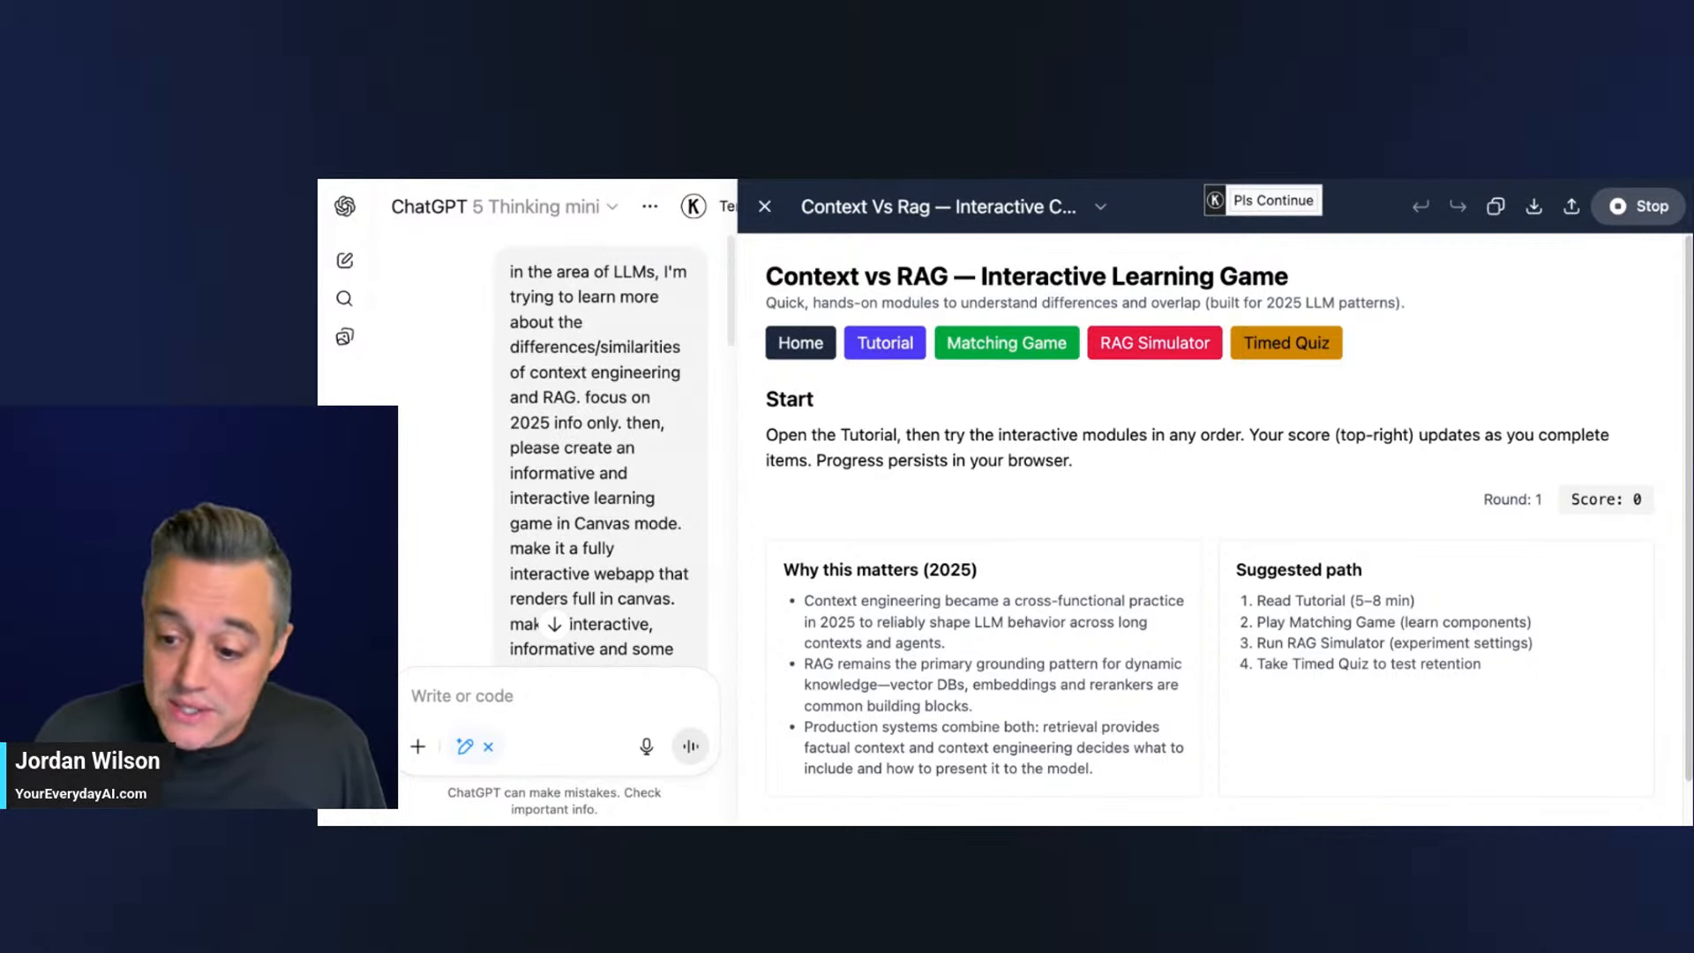
pyautogui.scroll(-1, 880, 658)
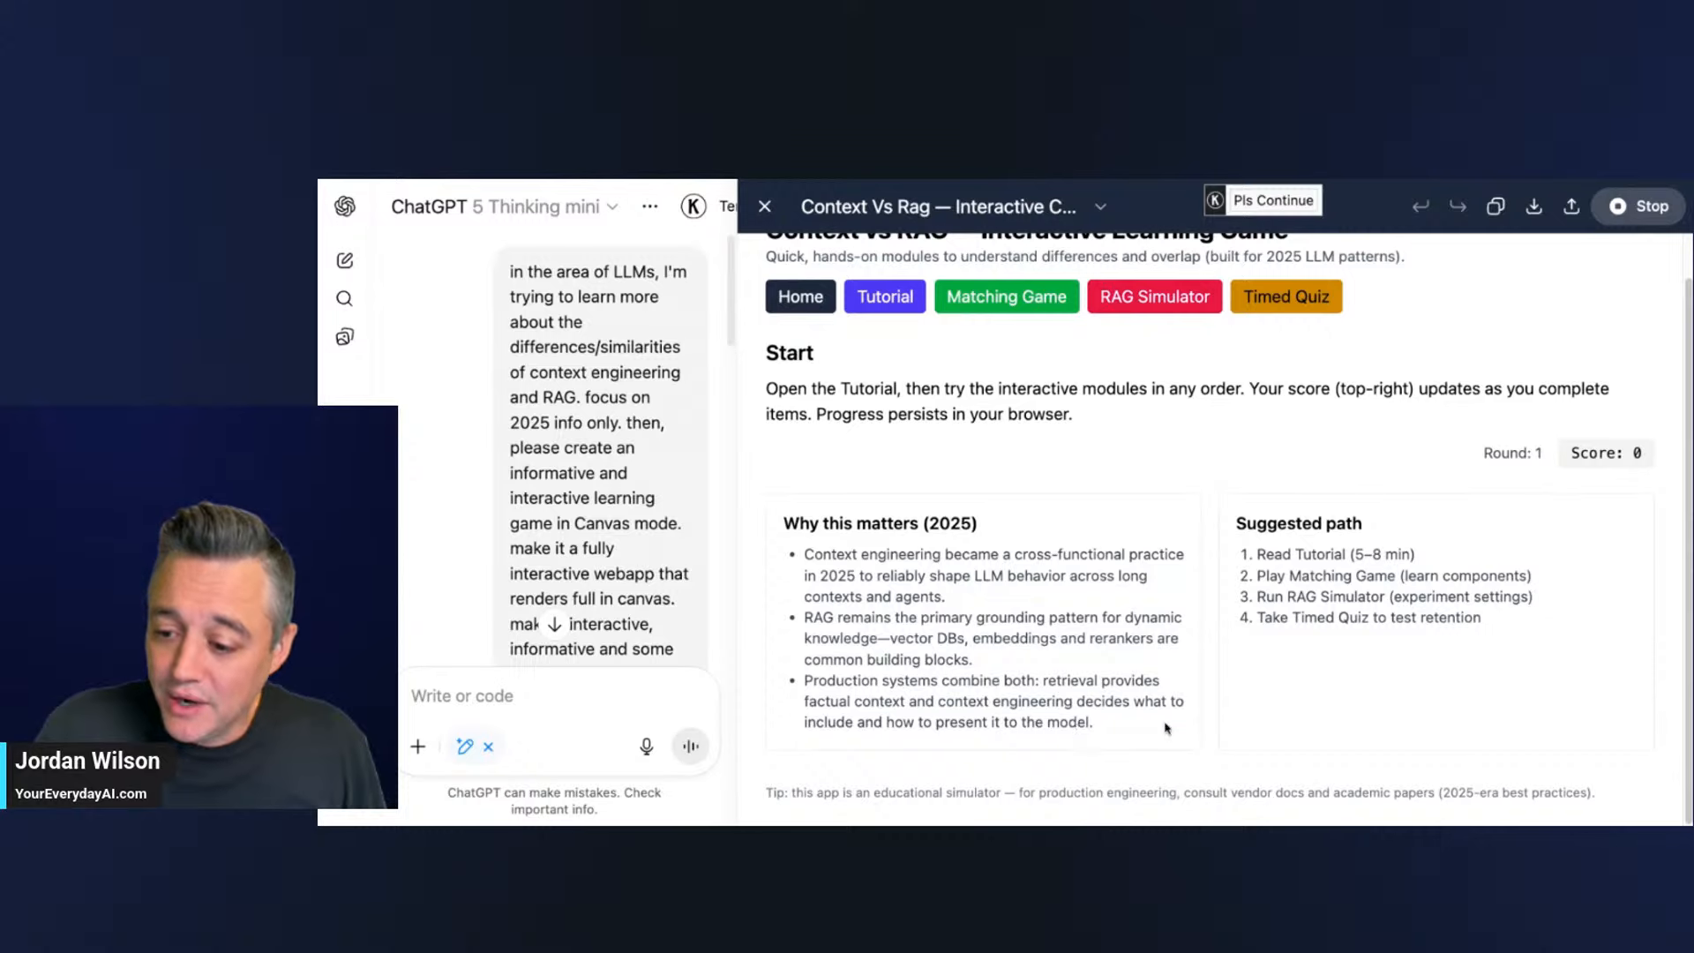
pyautogui.moveTo(1167, 730); pyautogui.dragTo(755, 510)
pyautogui.click(940, 532)
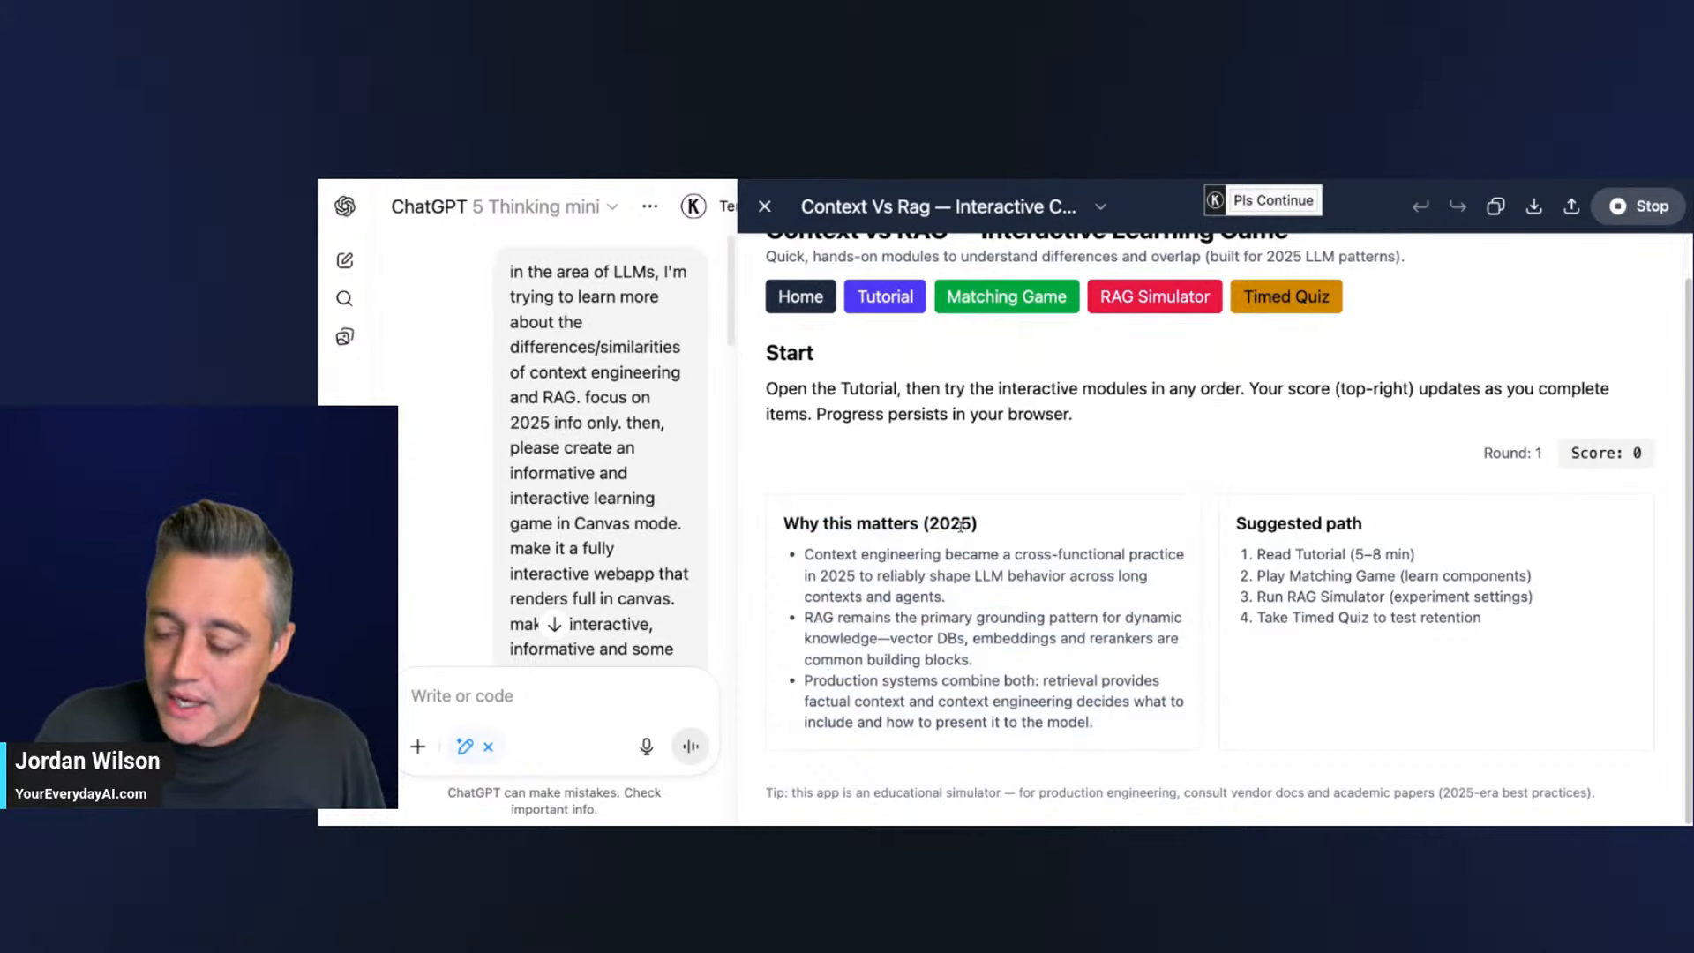
pyautogui.moveTo(1509, 637); pyautogui.dragTo(1236, 523)
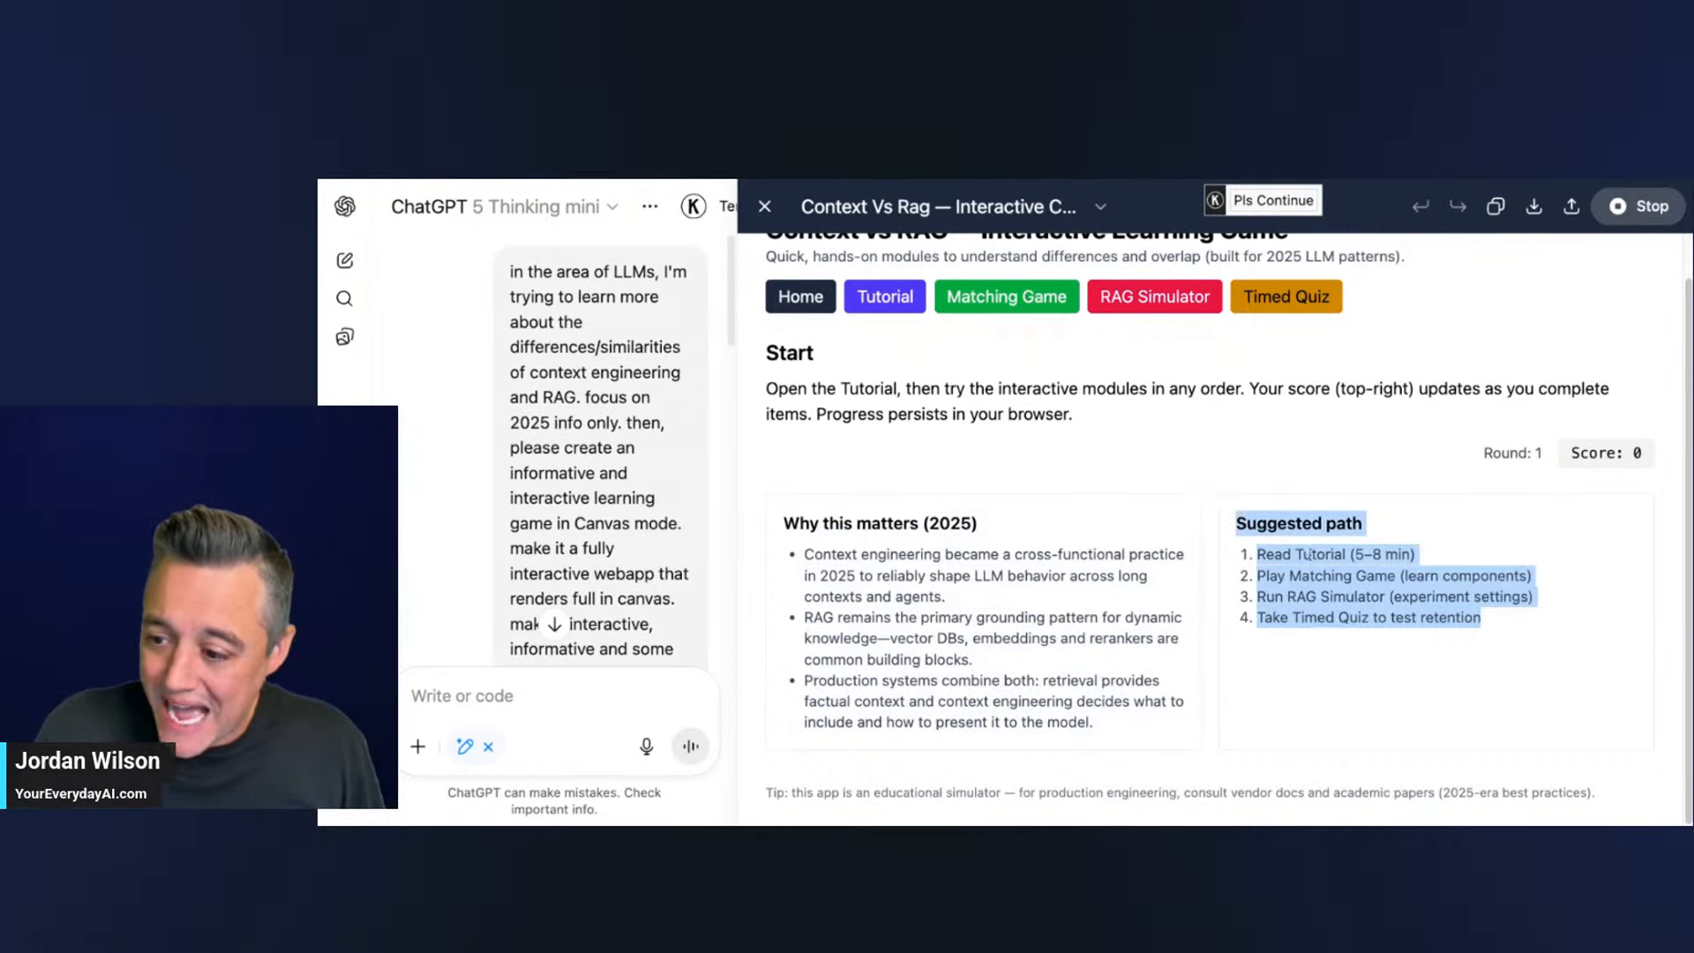
pyautogui.click(1371, 554)
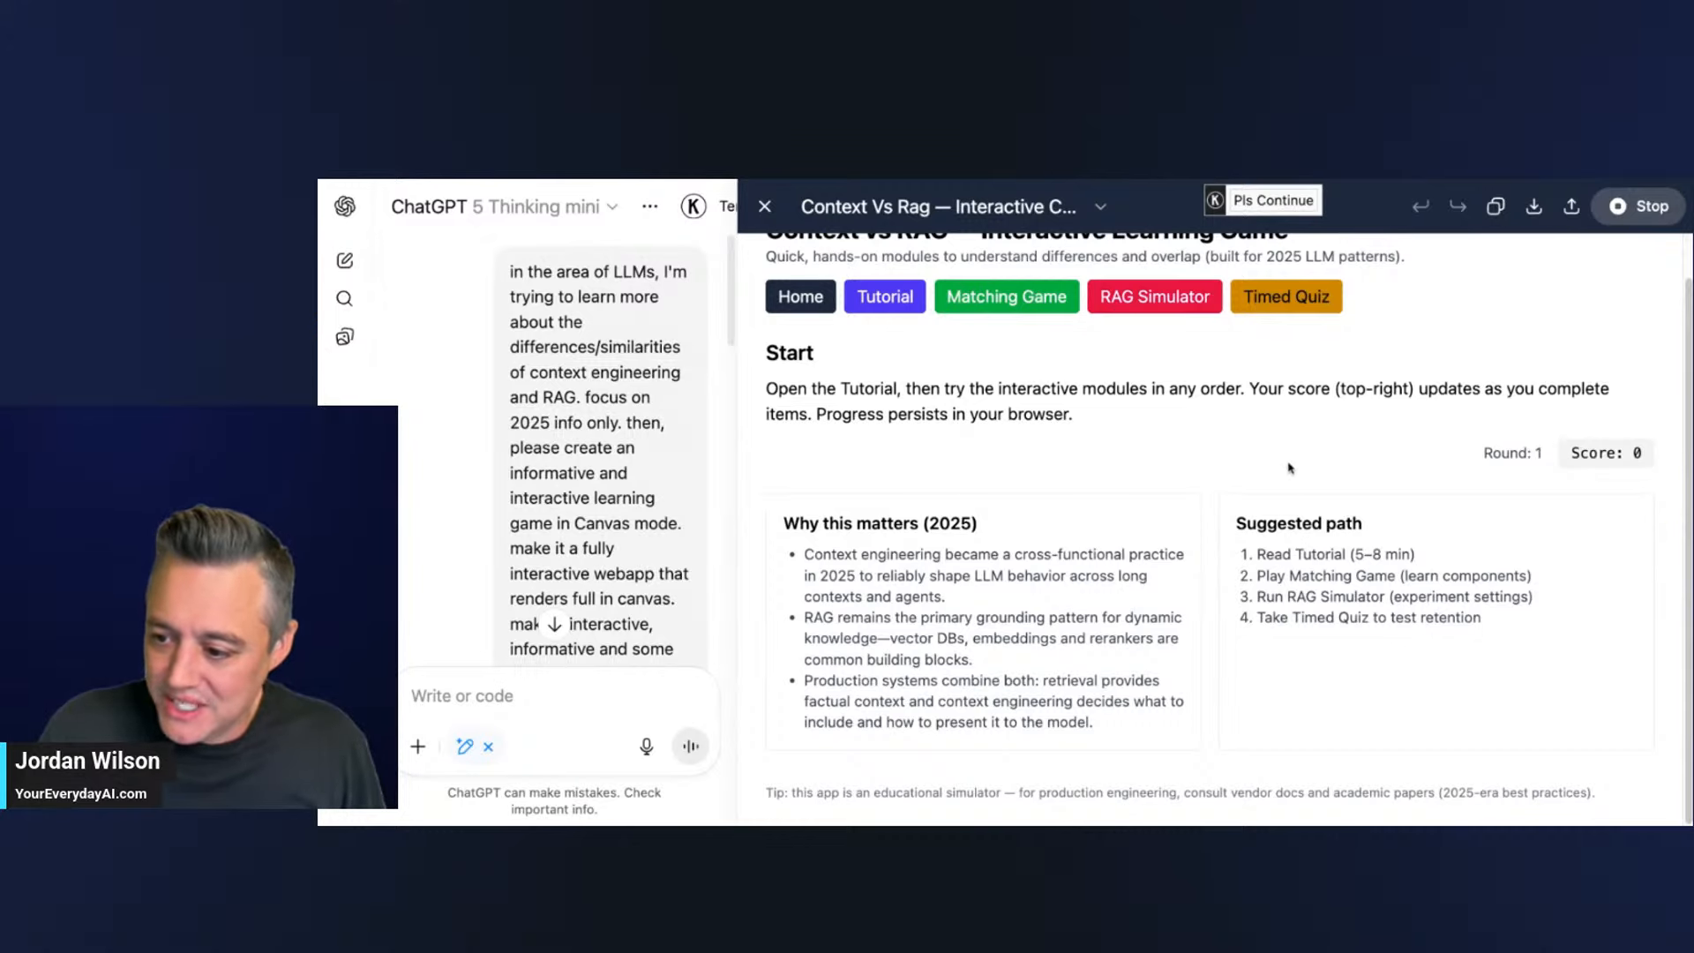
pyautogui.scroll(1, 1290, 468)
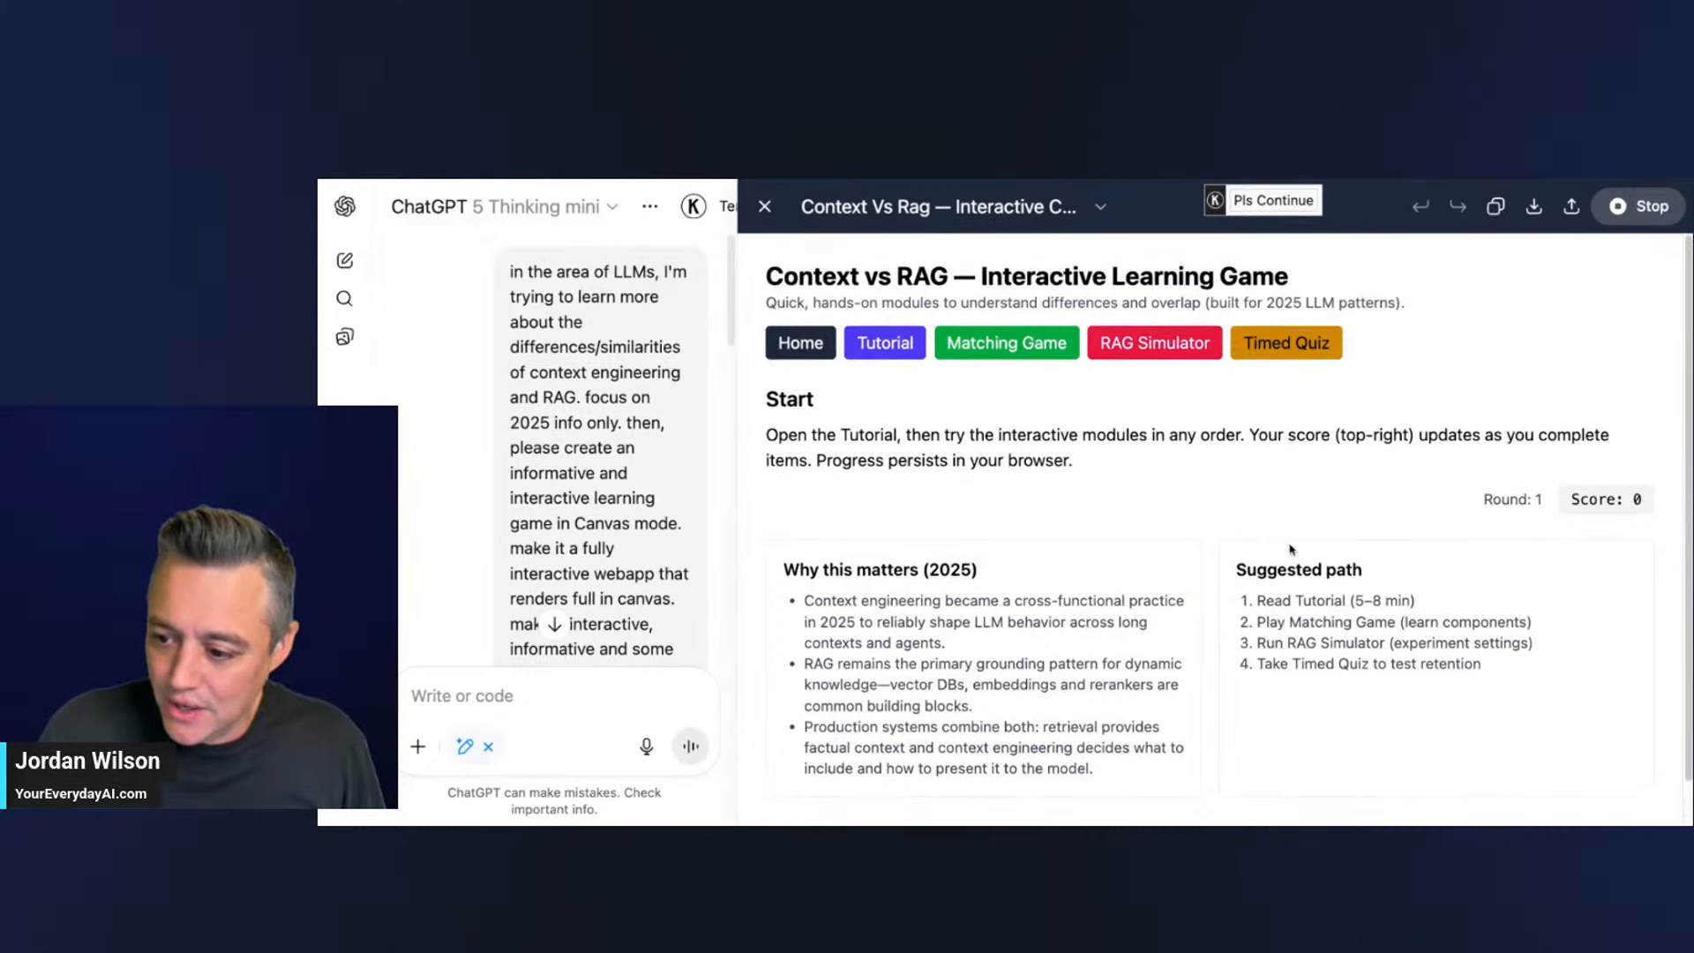
# - Open the game's Tutorial and read its sections on context engineering, RAG and how they fit together
pyautogui.click(892, 346)
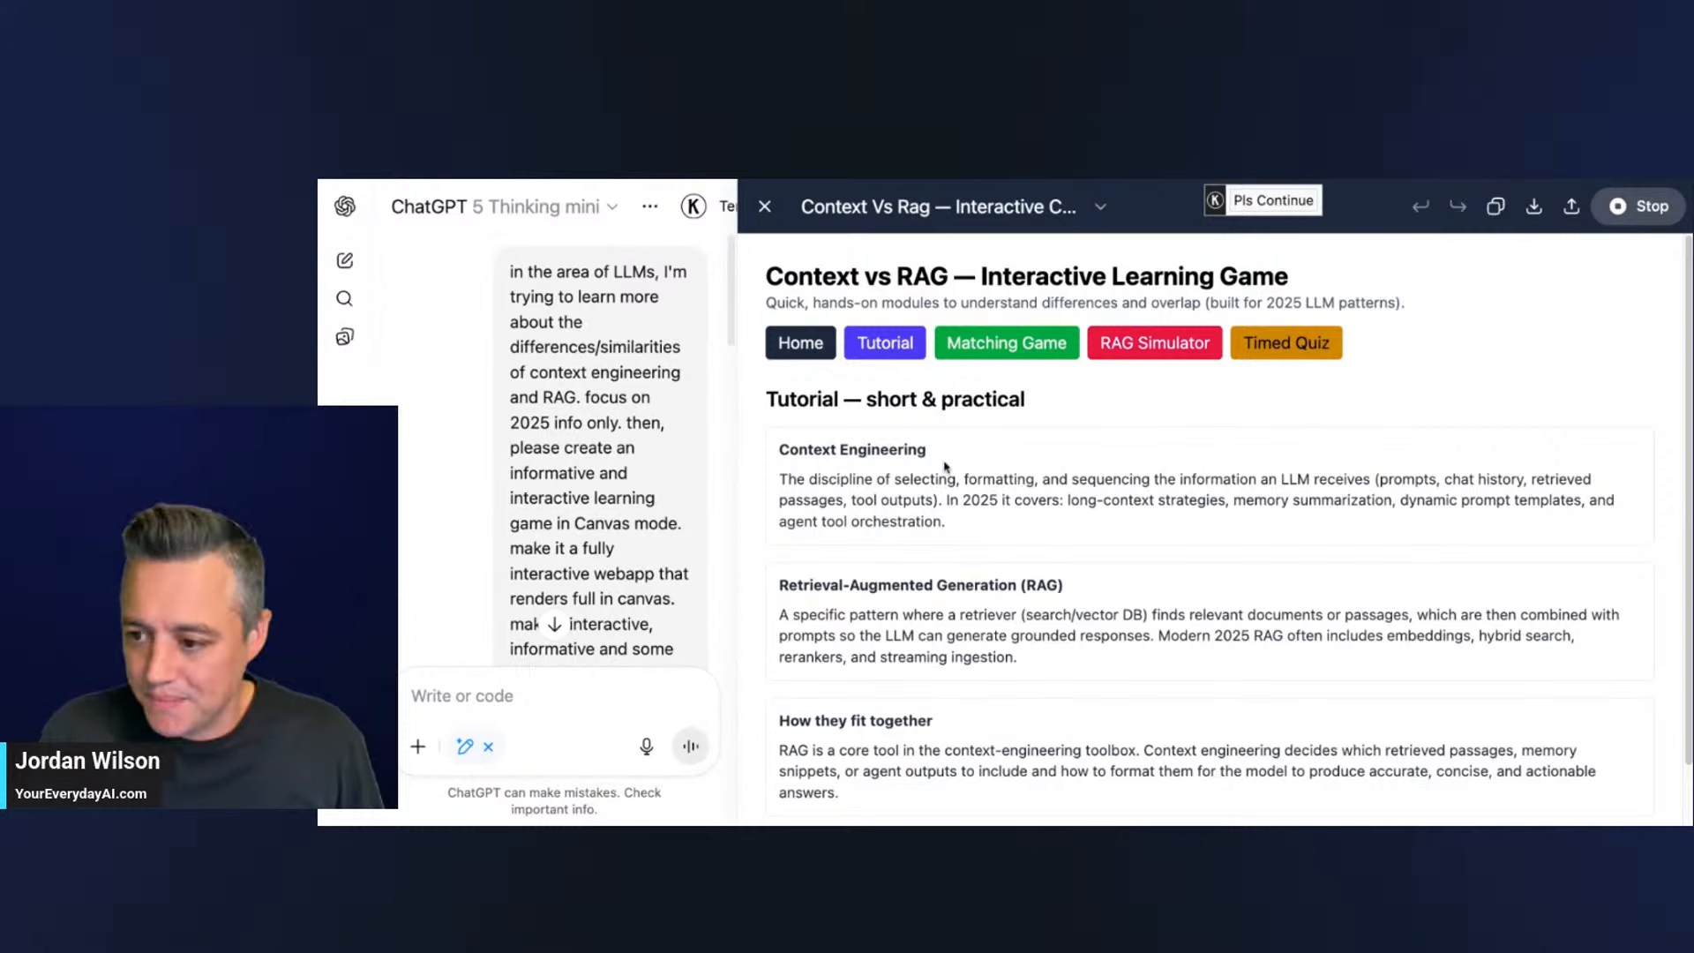
pyautogui.scroll(-2, 994, 574)
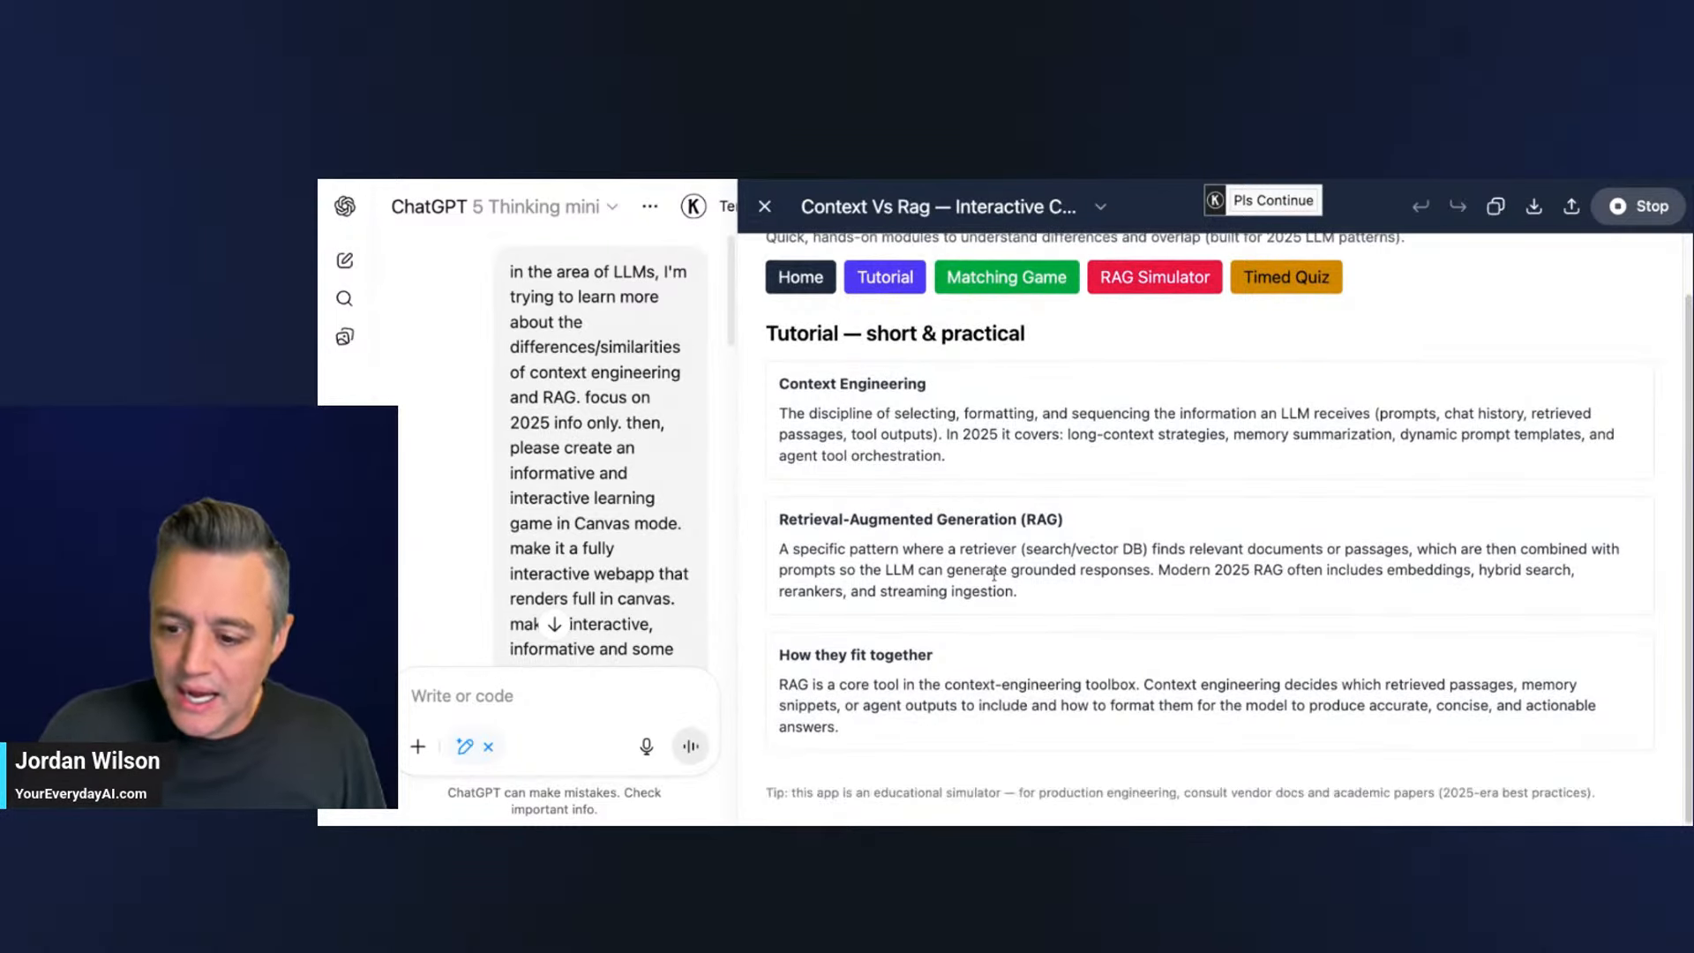
pyautogui.scroll(1, 976, 315)
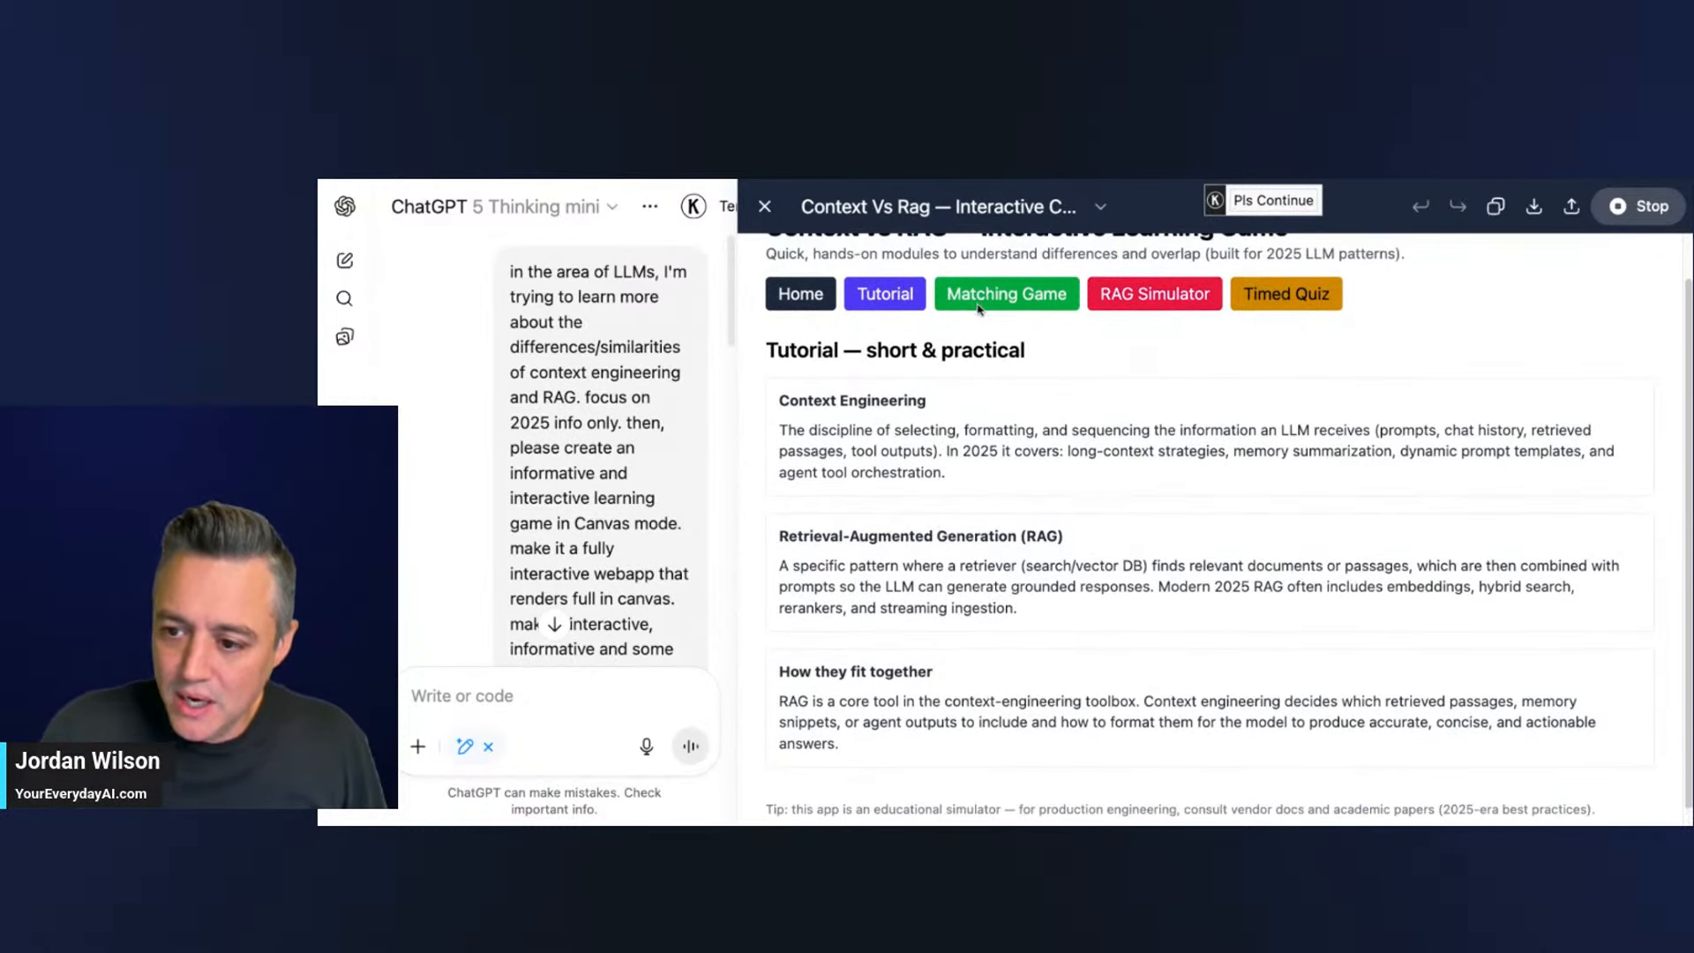
# - Open the Matching Game and match "Prompt template" with "Returns candidate passages to ground answers" after trying its other options
pyautogui.click(979, 302)
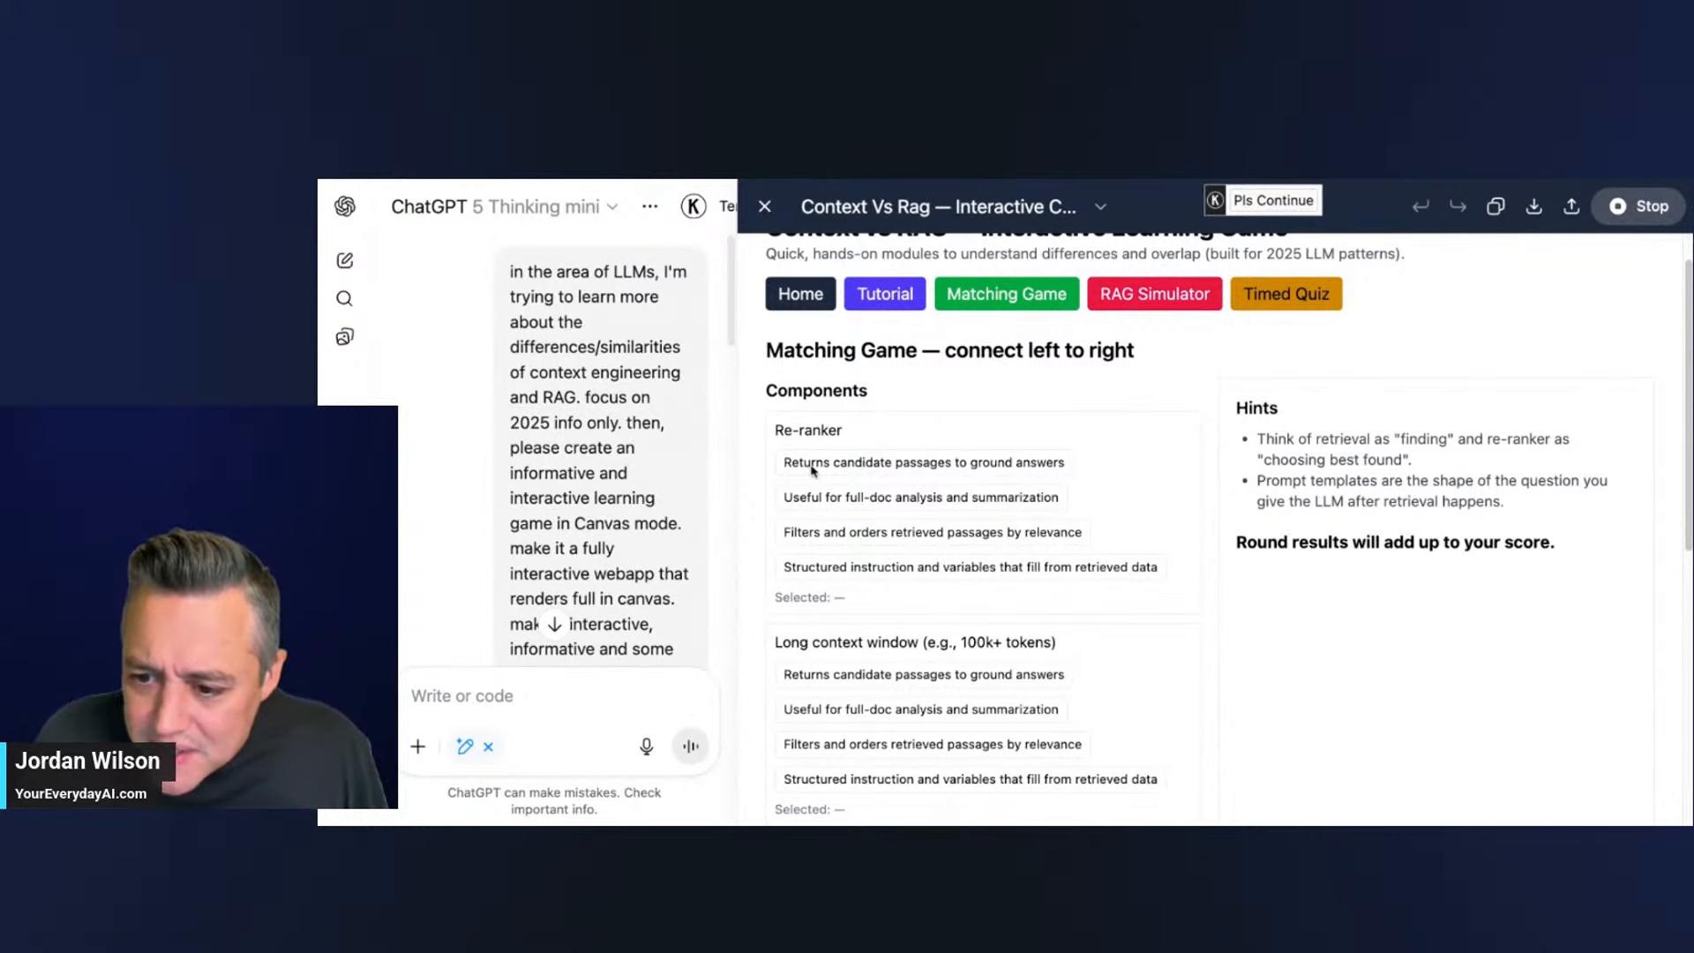
pyautogui.scroll(-1, 810, 470)
pyautogui.scroll(1, 1157, 490)
pyautogui.scroll(-2, 977, 599)
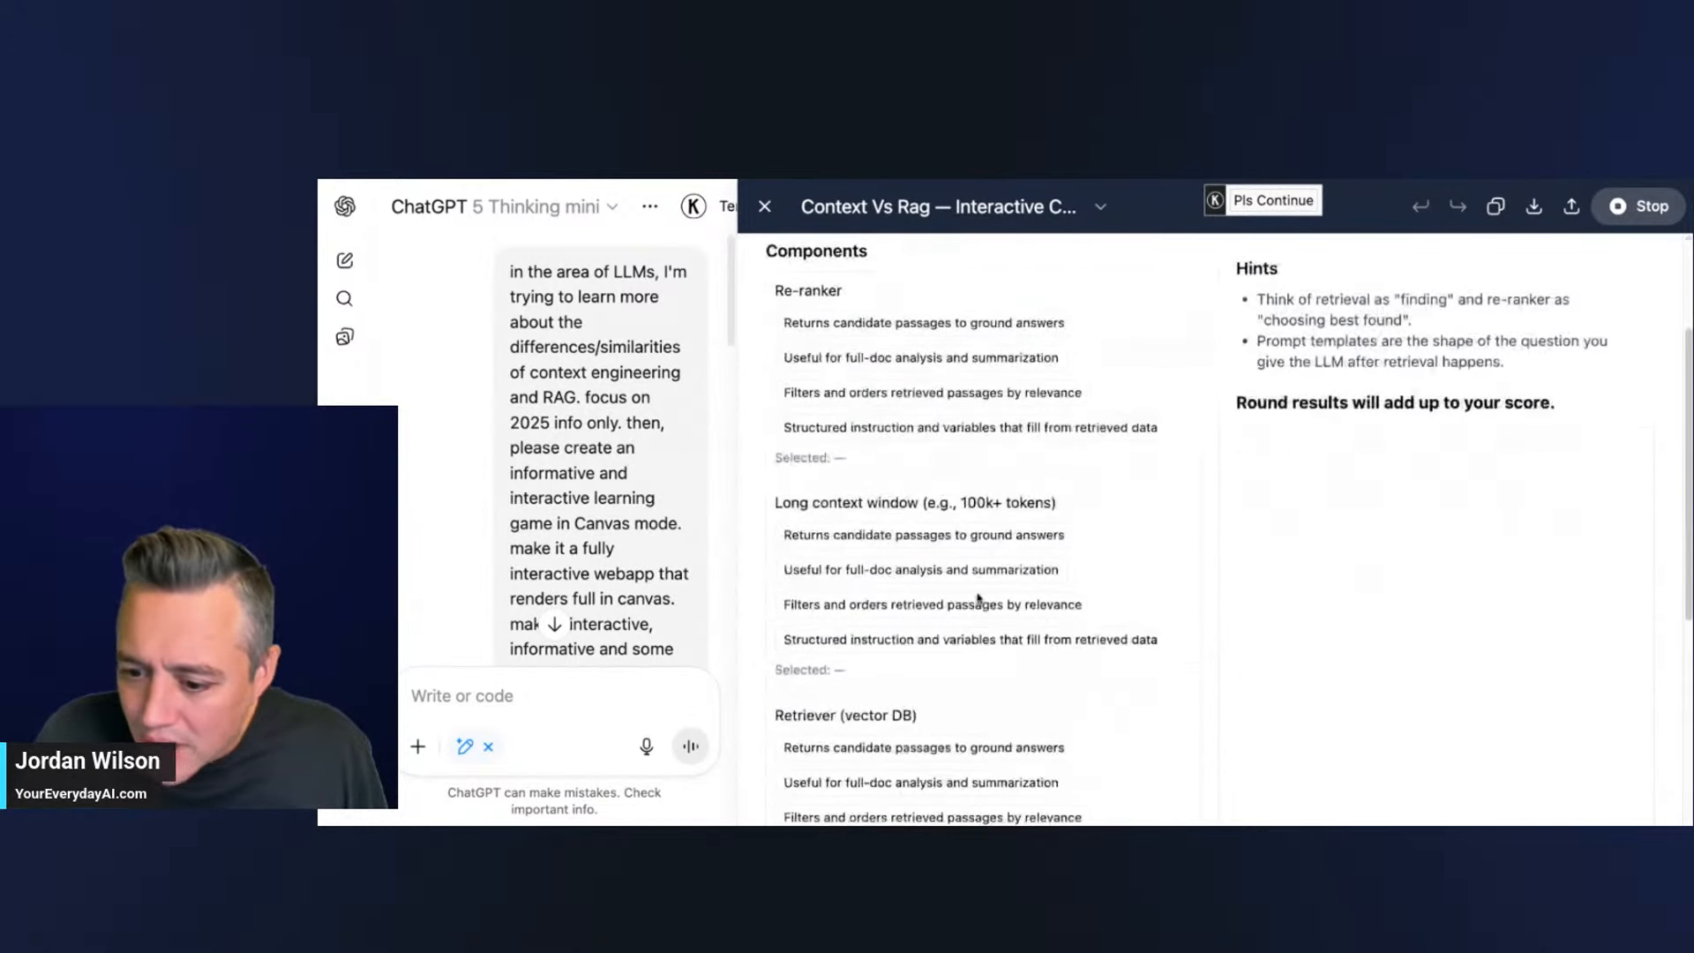
pyautogui.scroll(-5, 978, 599)
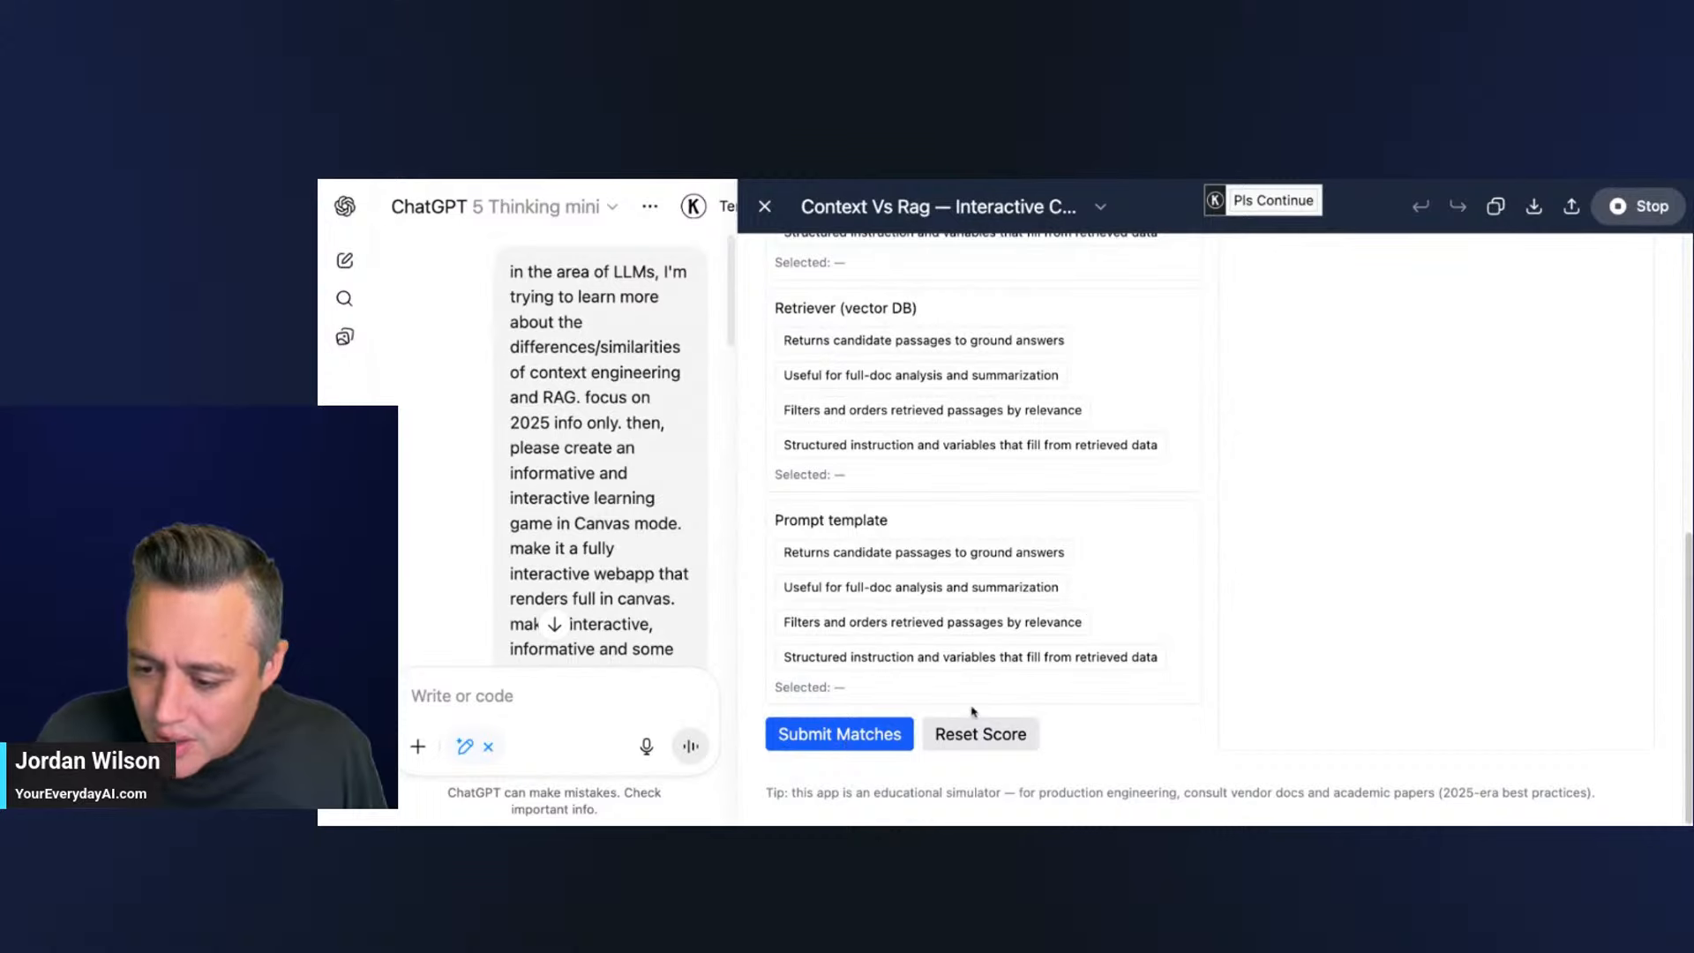
pyautogui.click(925, 656)
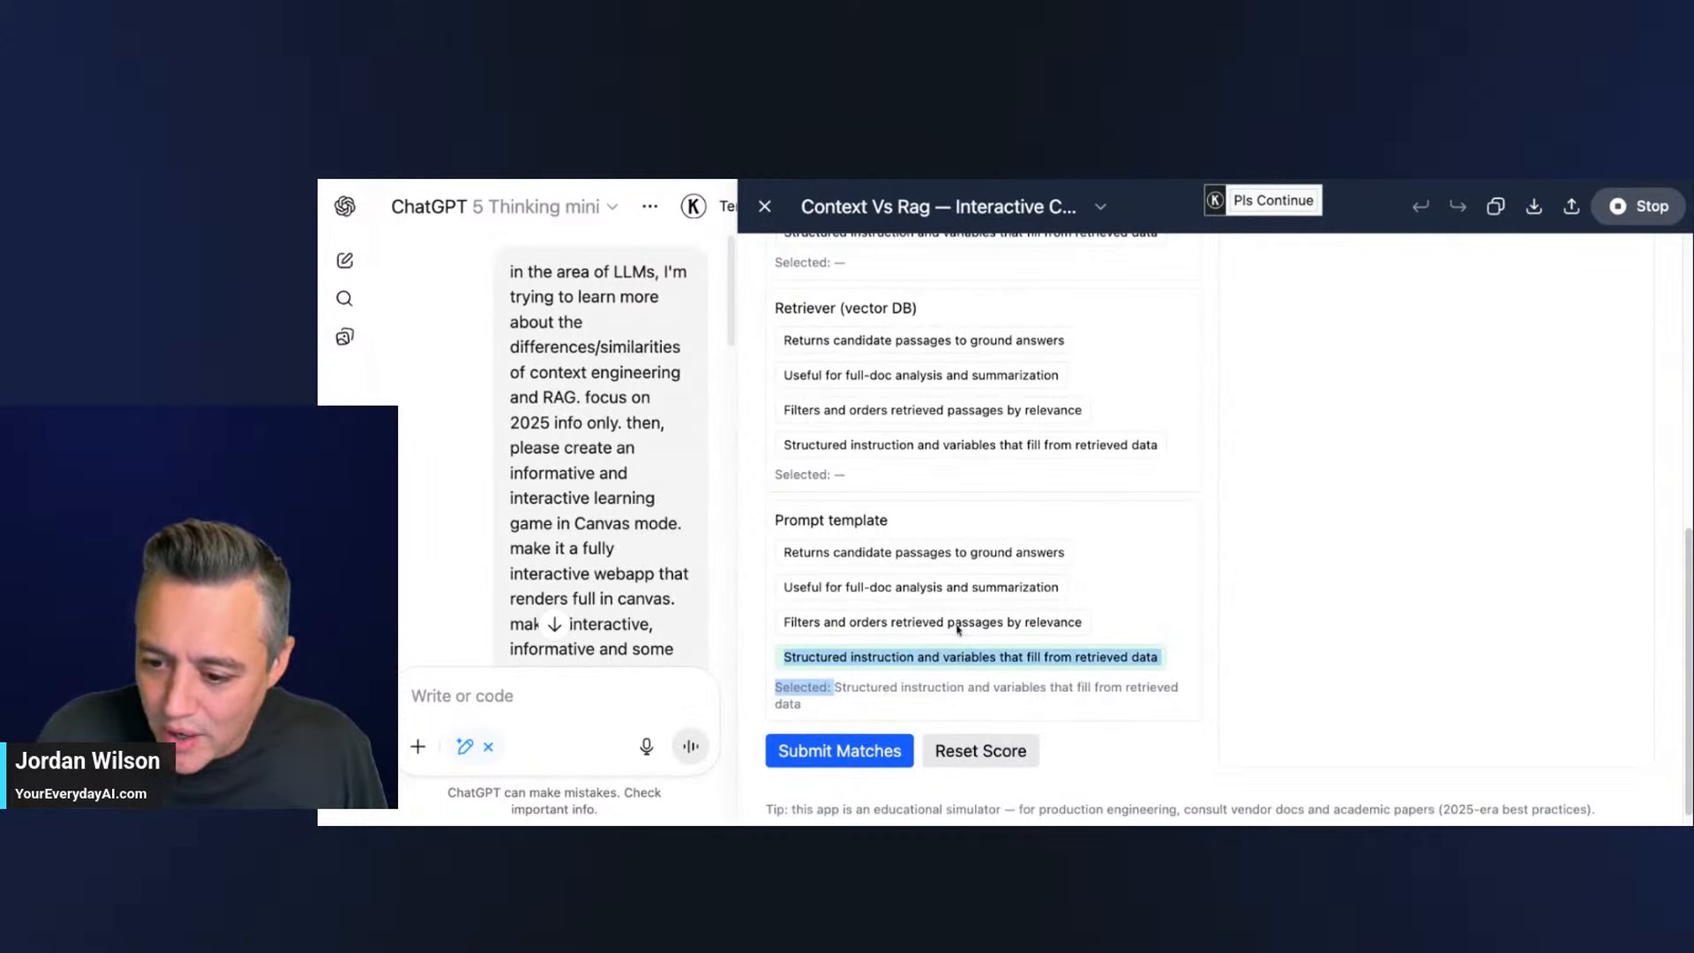
pyautogui.click(958, 623)
pyautogui.click(969, 585)
pyautogui.click(965, 554)
# - Choose "Returns candidate passages to ground answers" for the Retriever, Long context window and Re-ranker components
pyautogui.scroll(1, 969, 559)
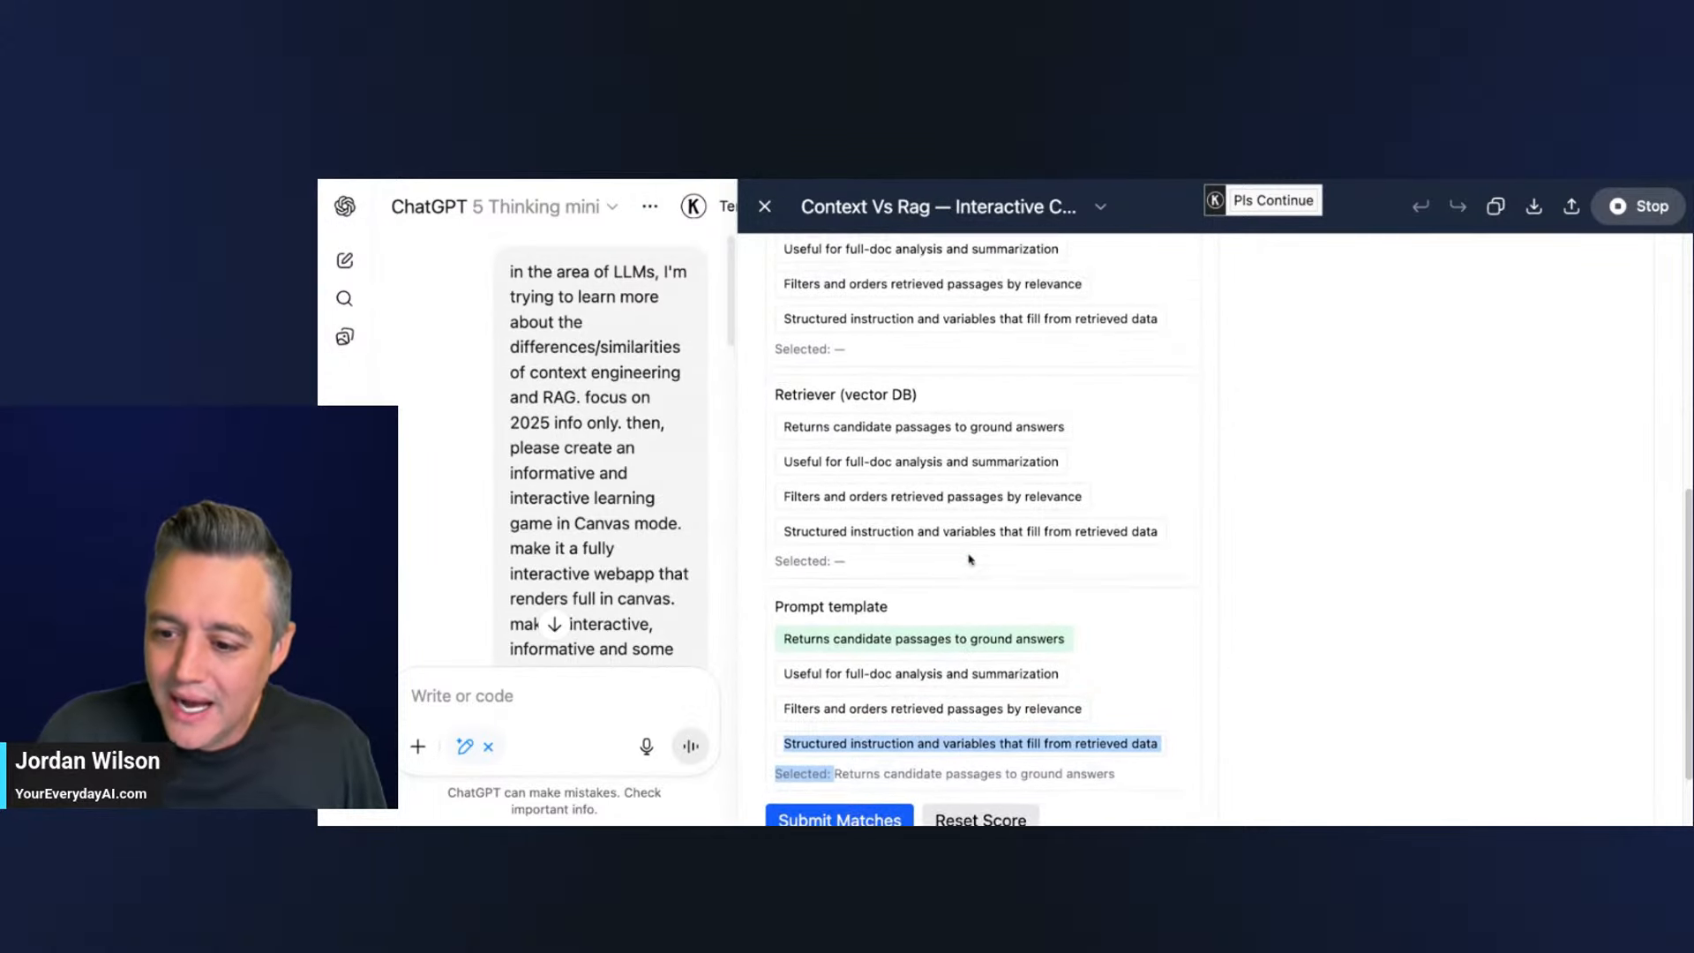
pyautogui.scroll(1, 969, 559)
pyautogui.click(961, 520)
pyautogui.click(960, 485)
pyautogui.click(962, 452)
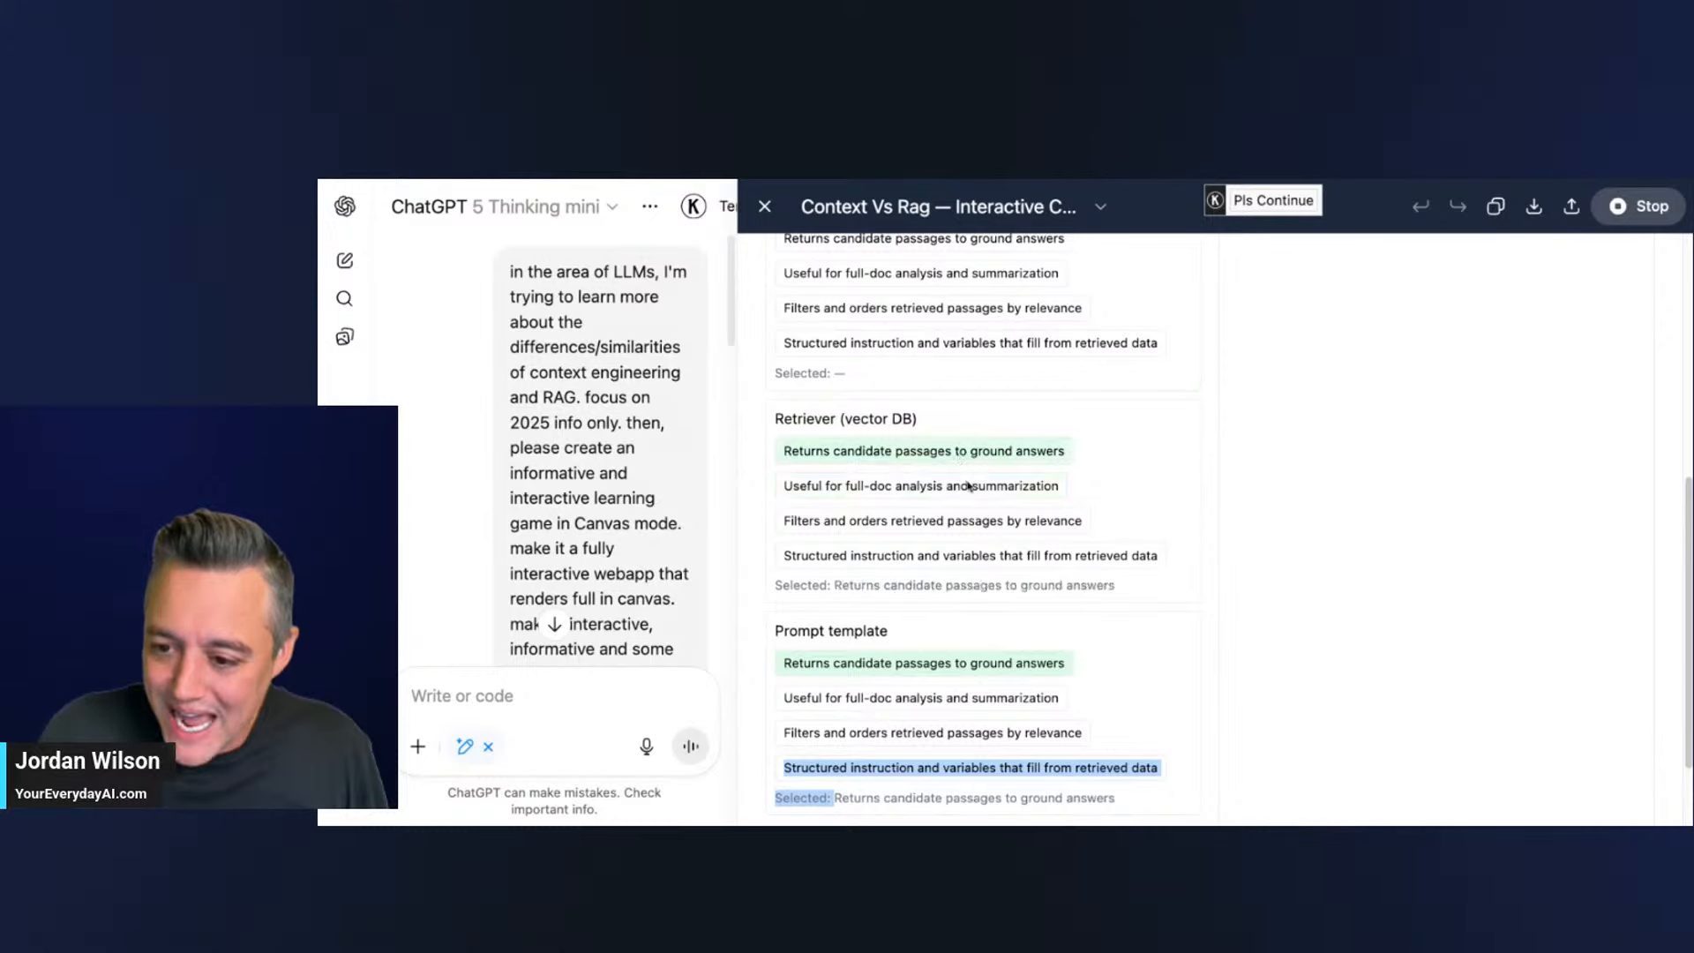
pyautogui.scroll(4, 969, 485)
pyautogui.click(930, 533)
pyautogui.scroll(2, 936, 530)
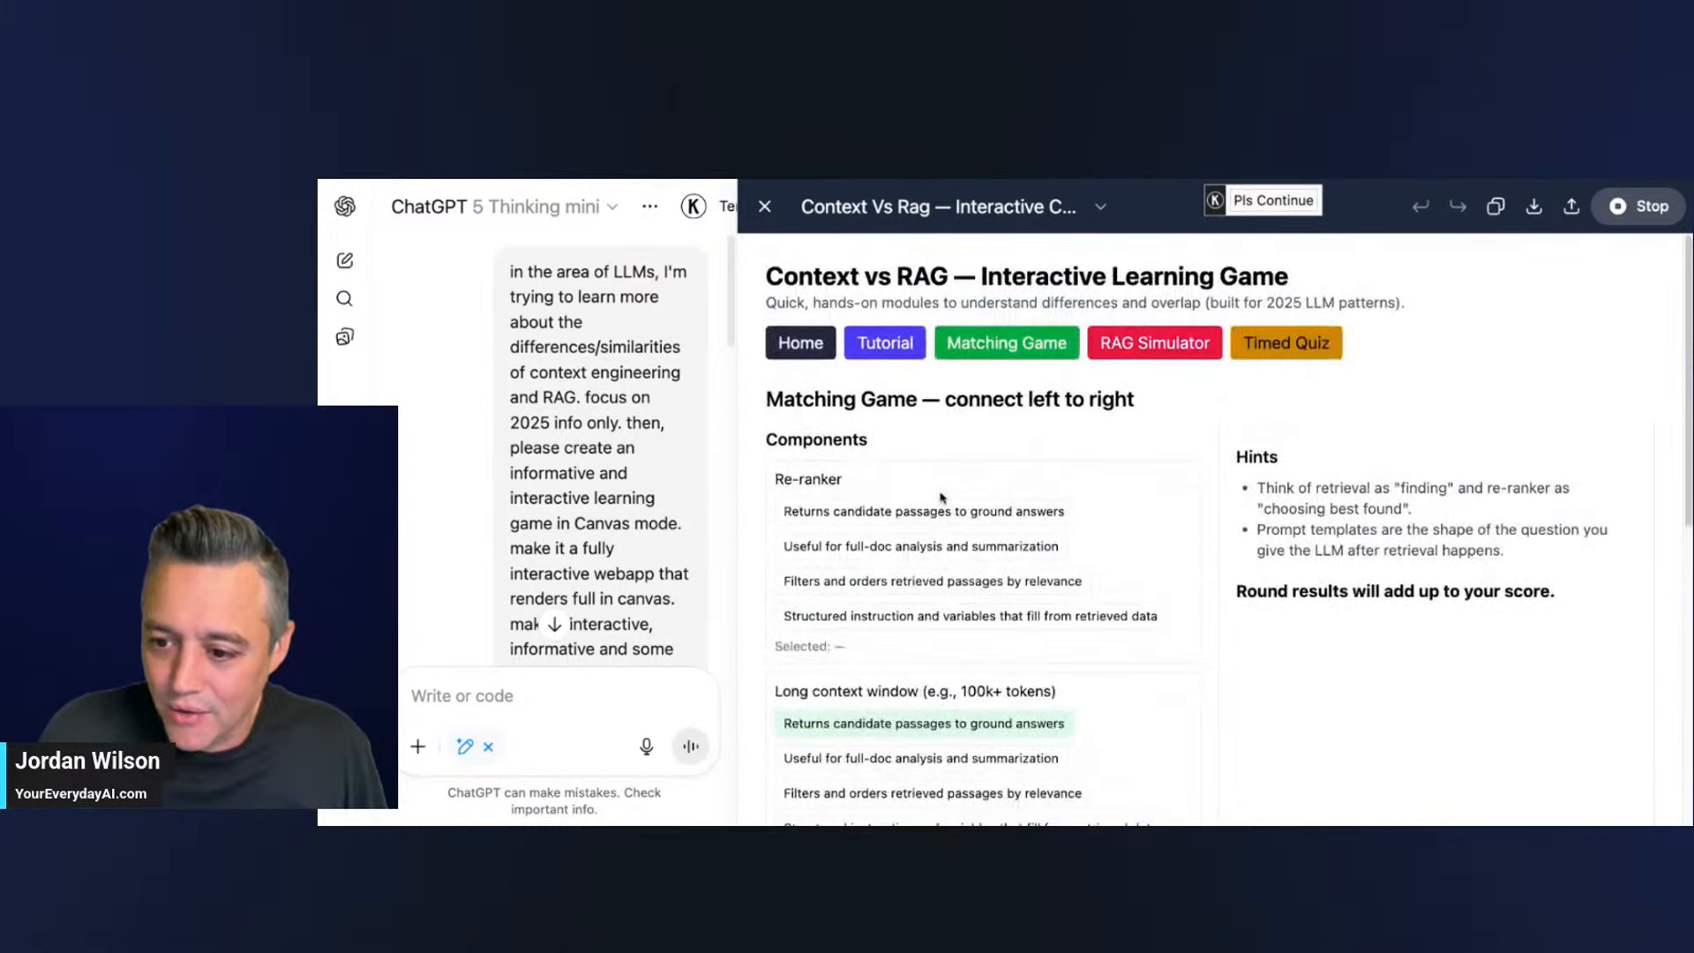
pyautogui.click(938, 516)
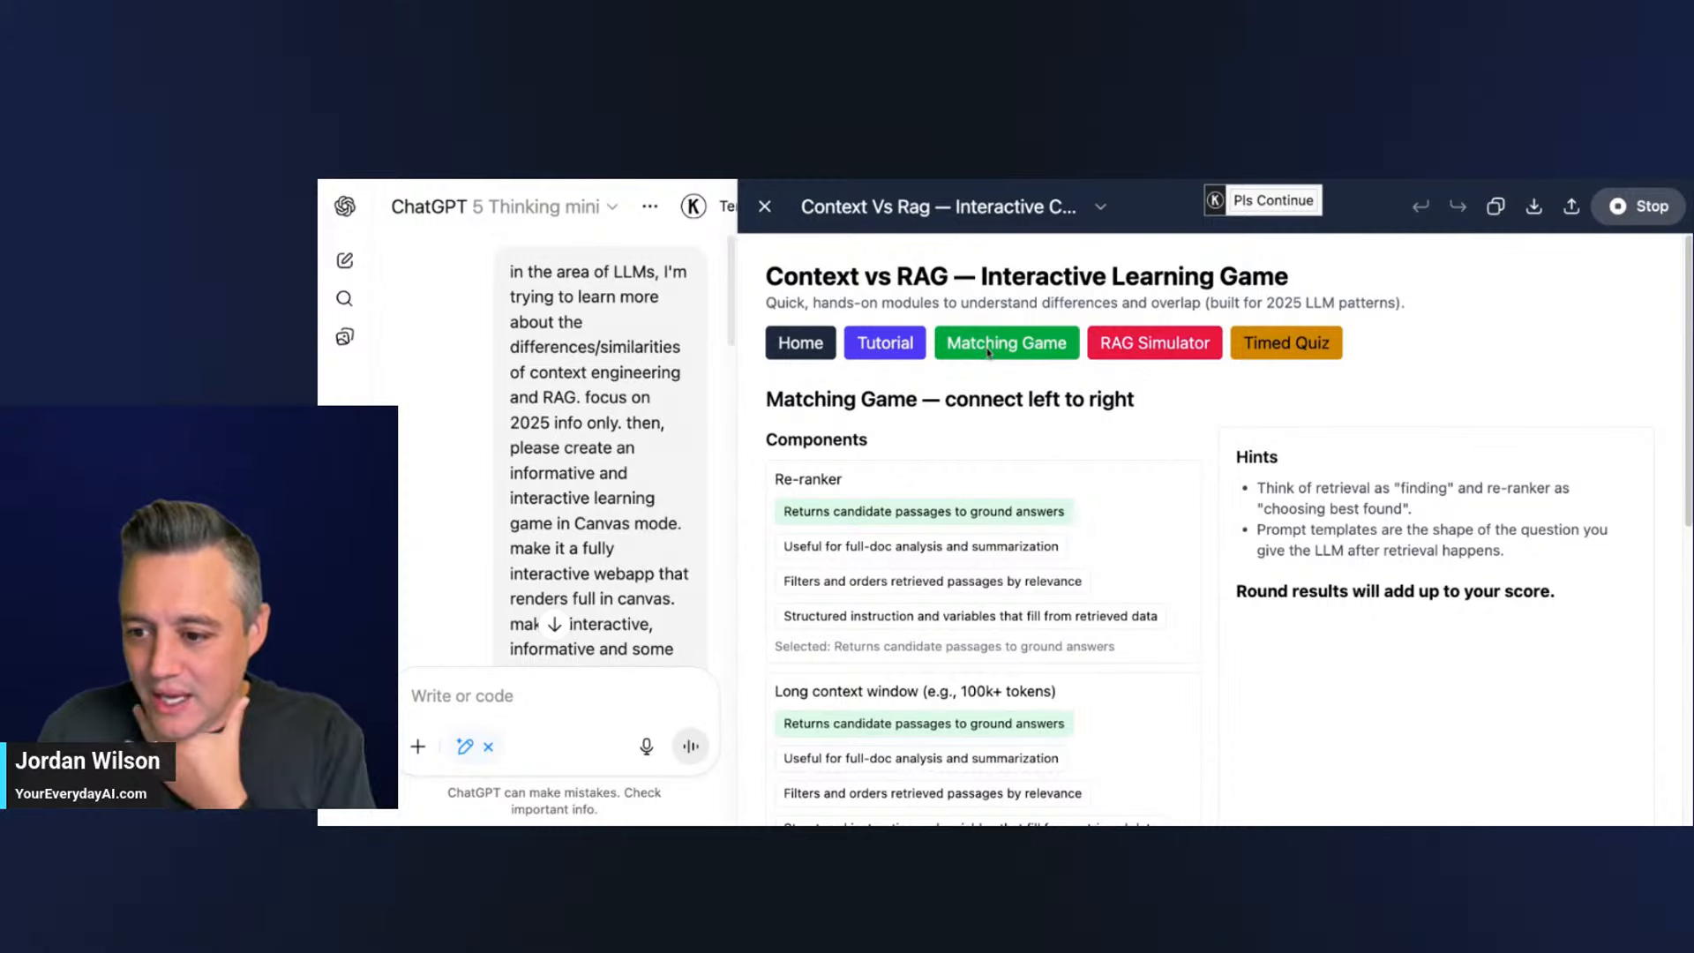
# - Open the RAG Simulator, set the knowledge base to about 3002 documents and chunk size to 1760 tokens, and run the simulation
pyautogui.click(1125, 346)
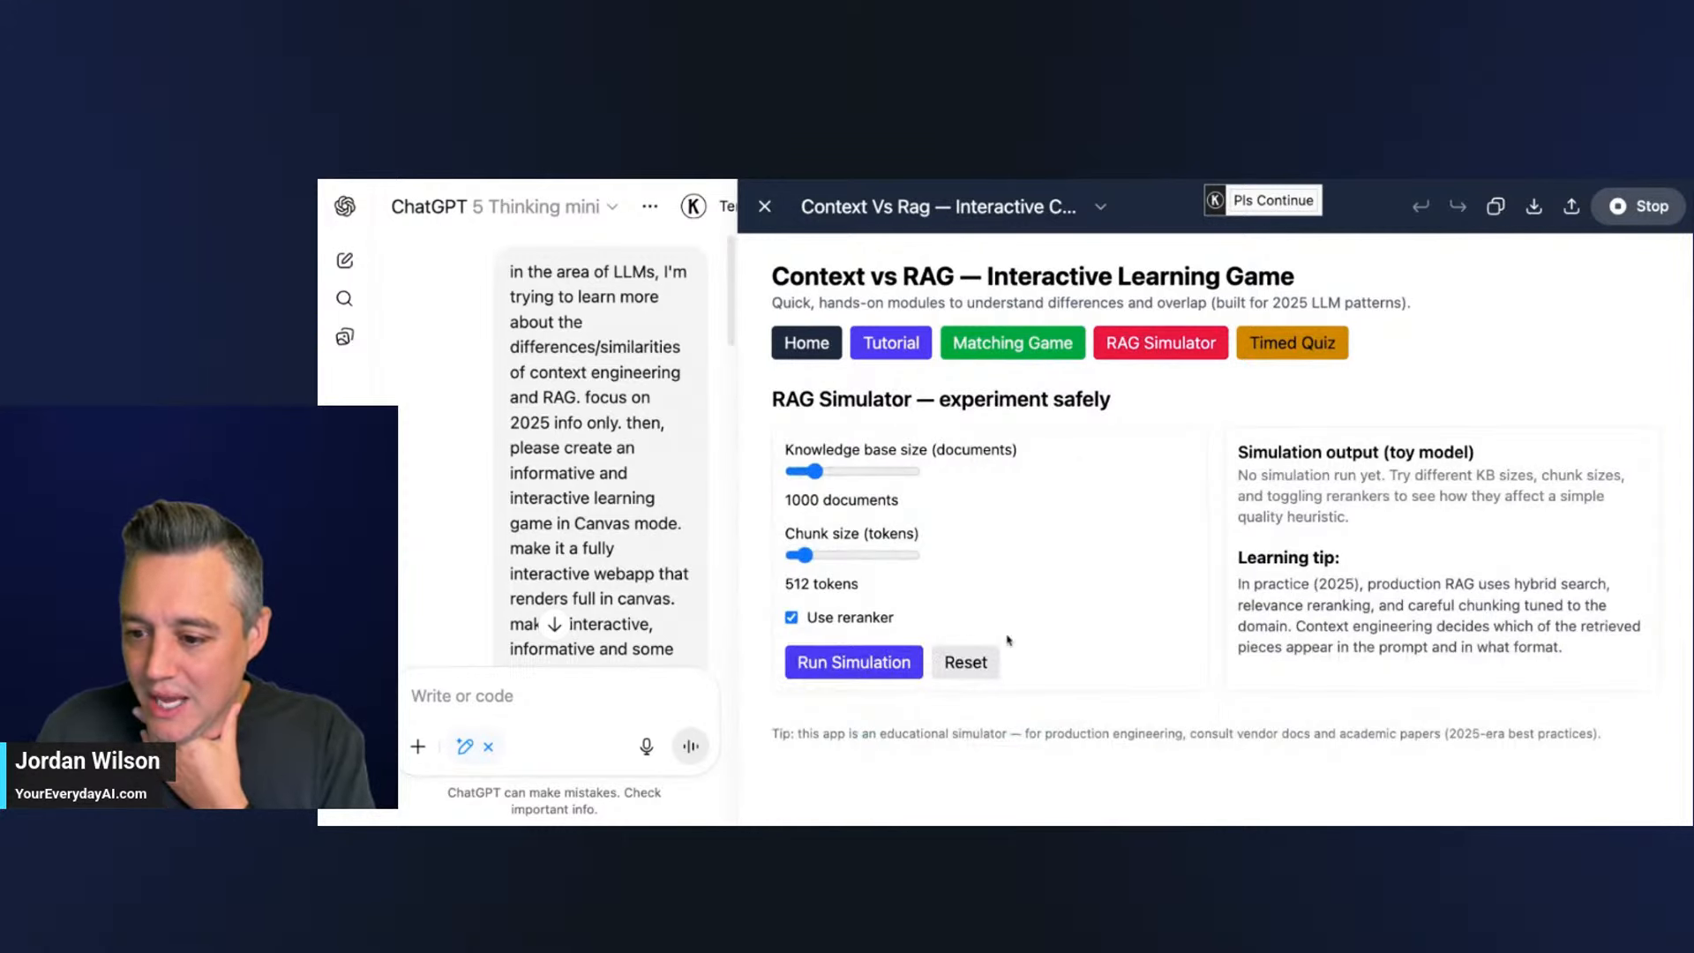
pyautogui.click(816, 475)
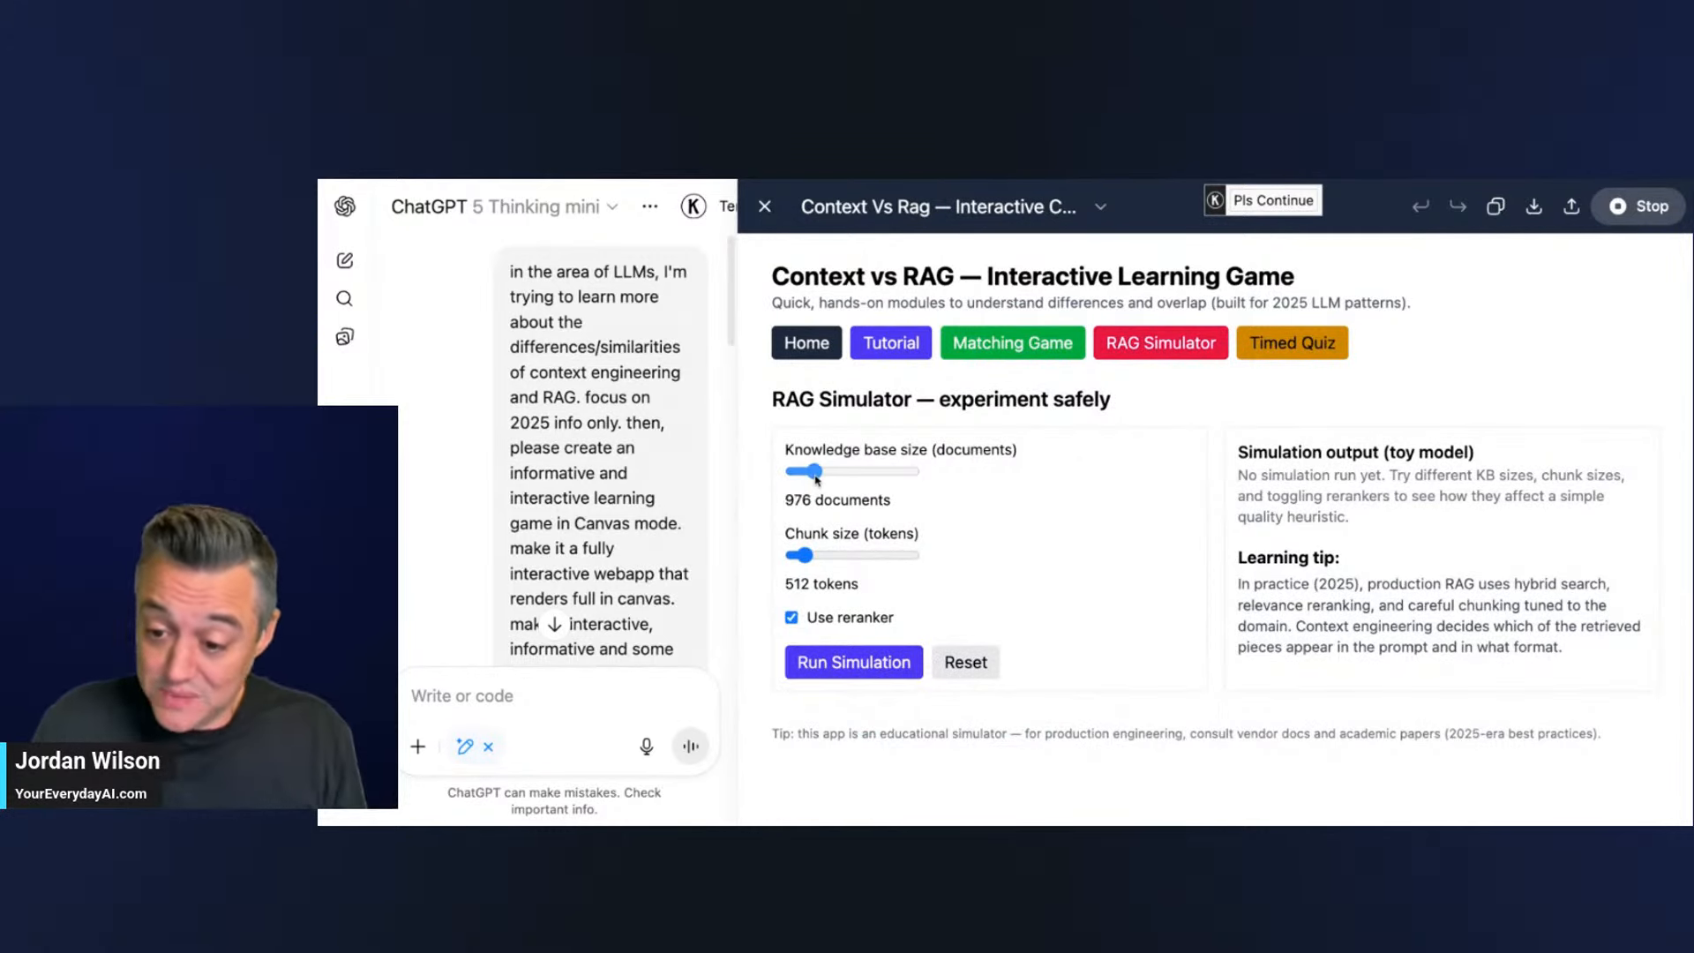
pyautogui.moveTo(816, 478); pyautogui.dragTo(866, 477)
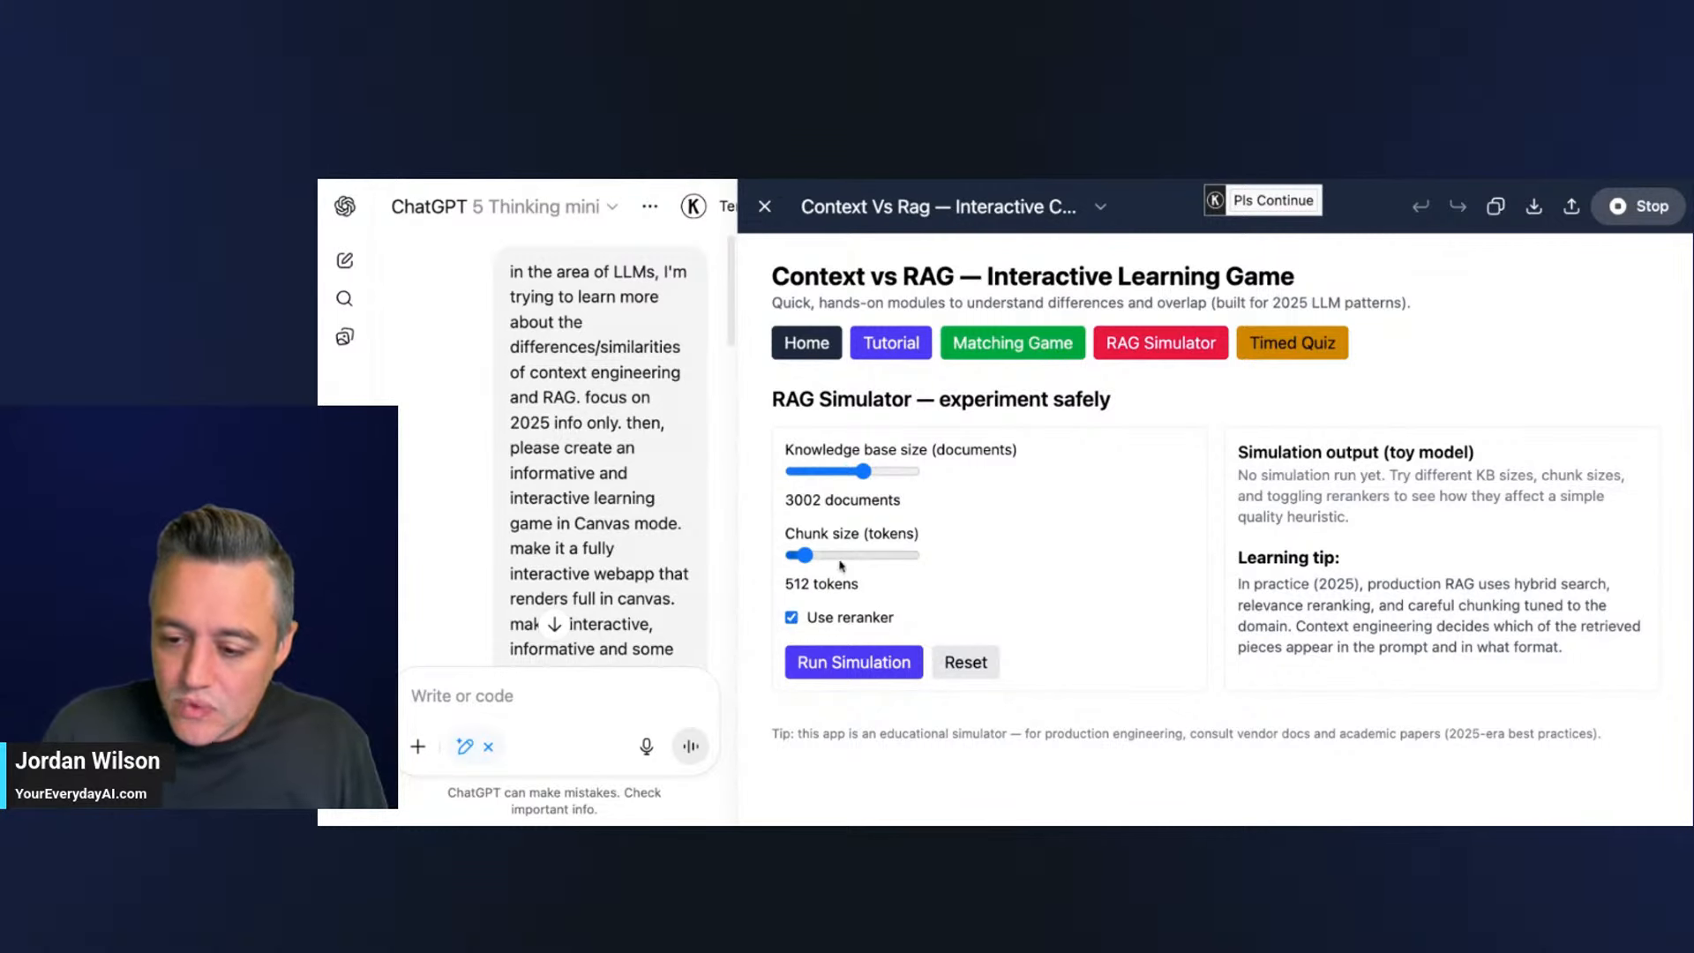
pyautogui.moveTo(810, 557); pyautogui.dragTo(844, 558)
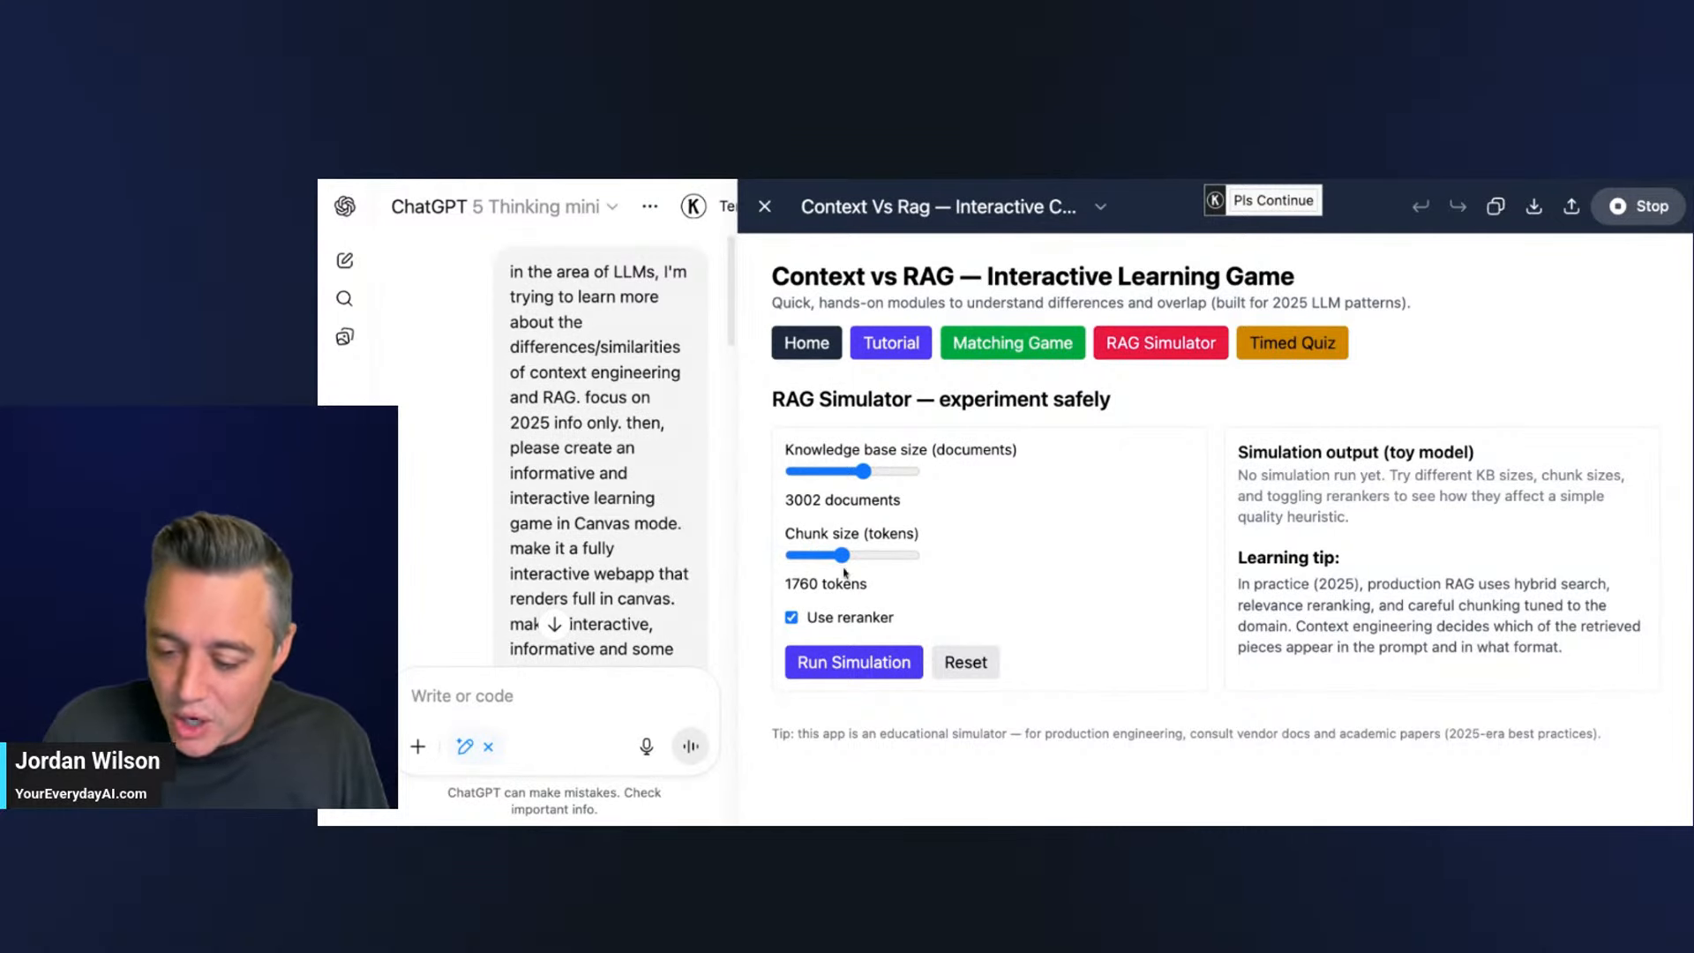
pyautogui.click(842, 666)
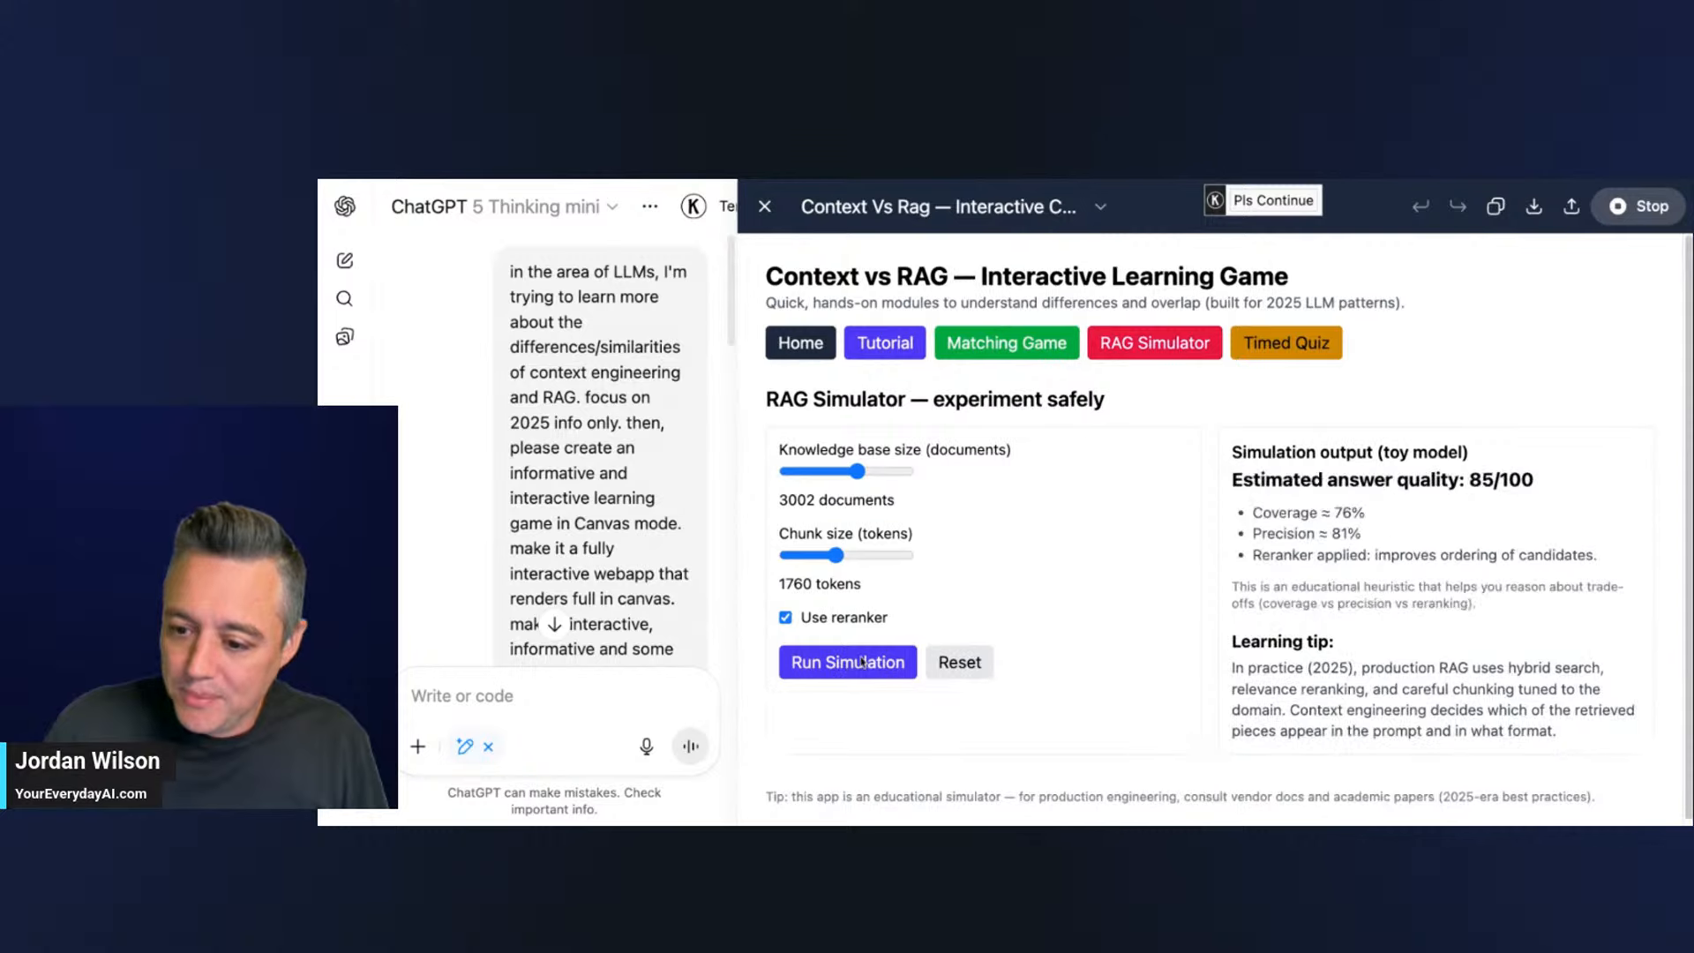
# - Open the Timed Quiz and answer the Context Engineering question with "Designing what the model sees (prompts, history, injected data) so outputs are reliable."
pyautogui.click(1291, 344)
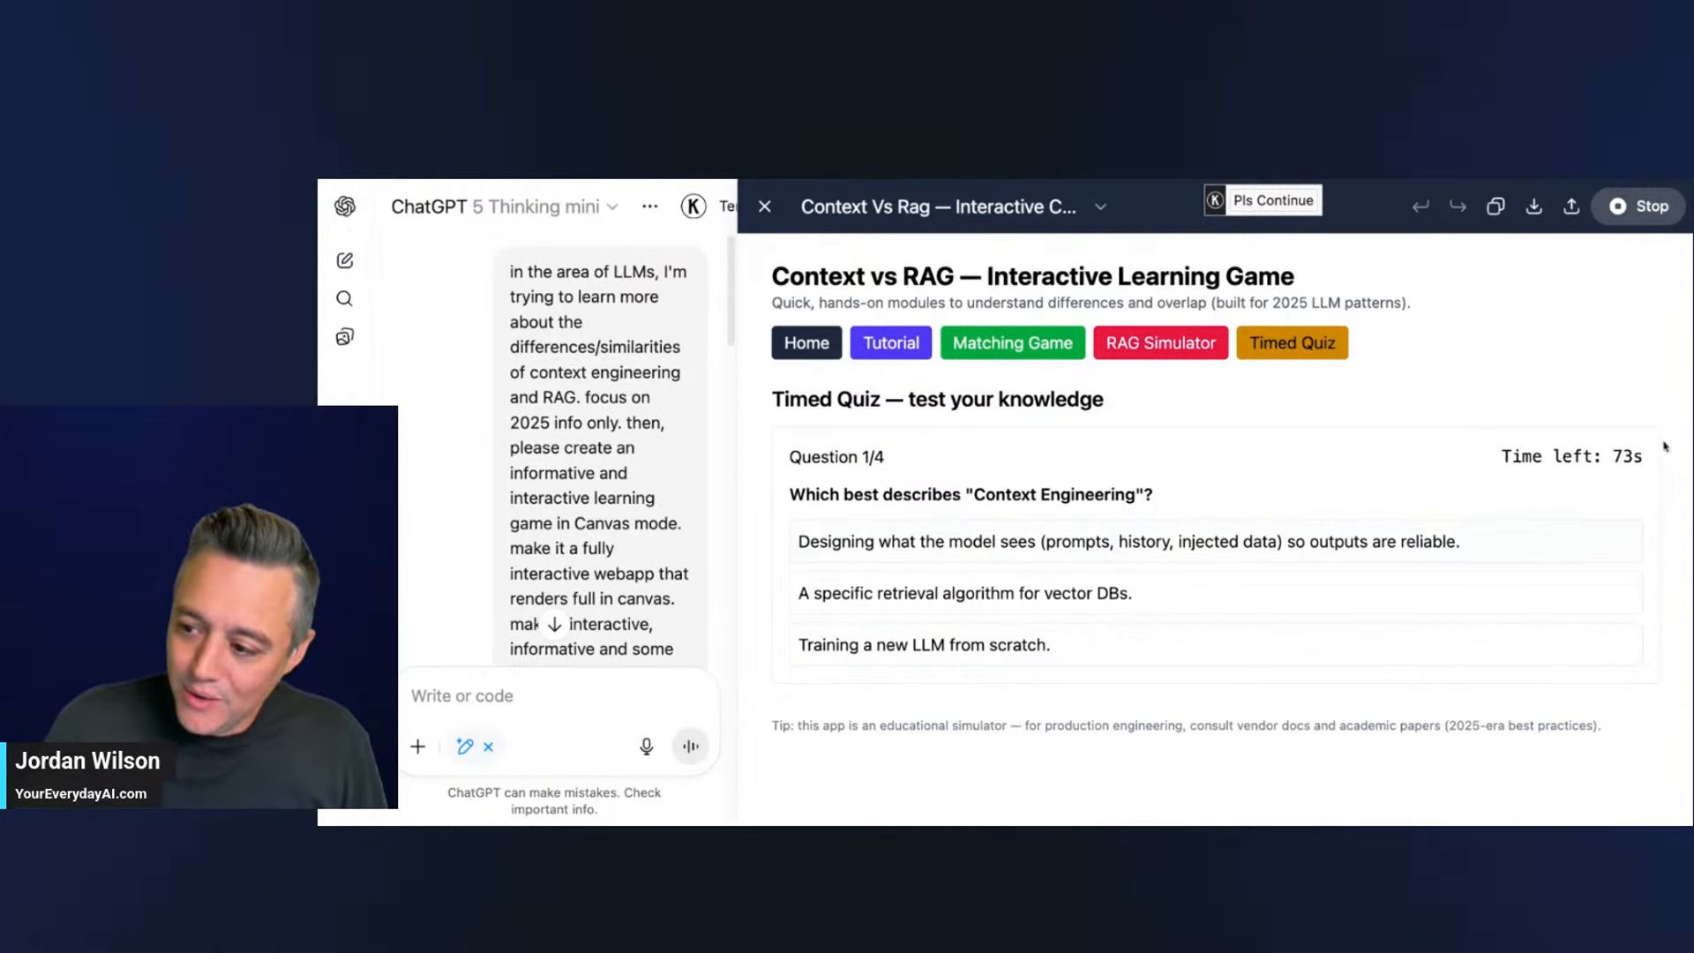
pyautogui.click(900, 552)
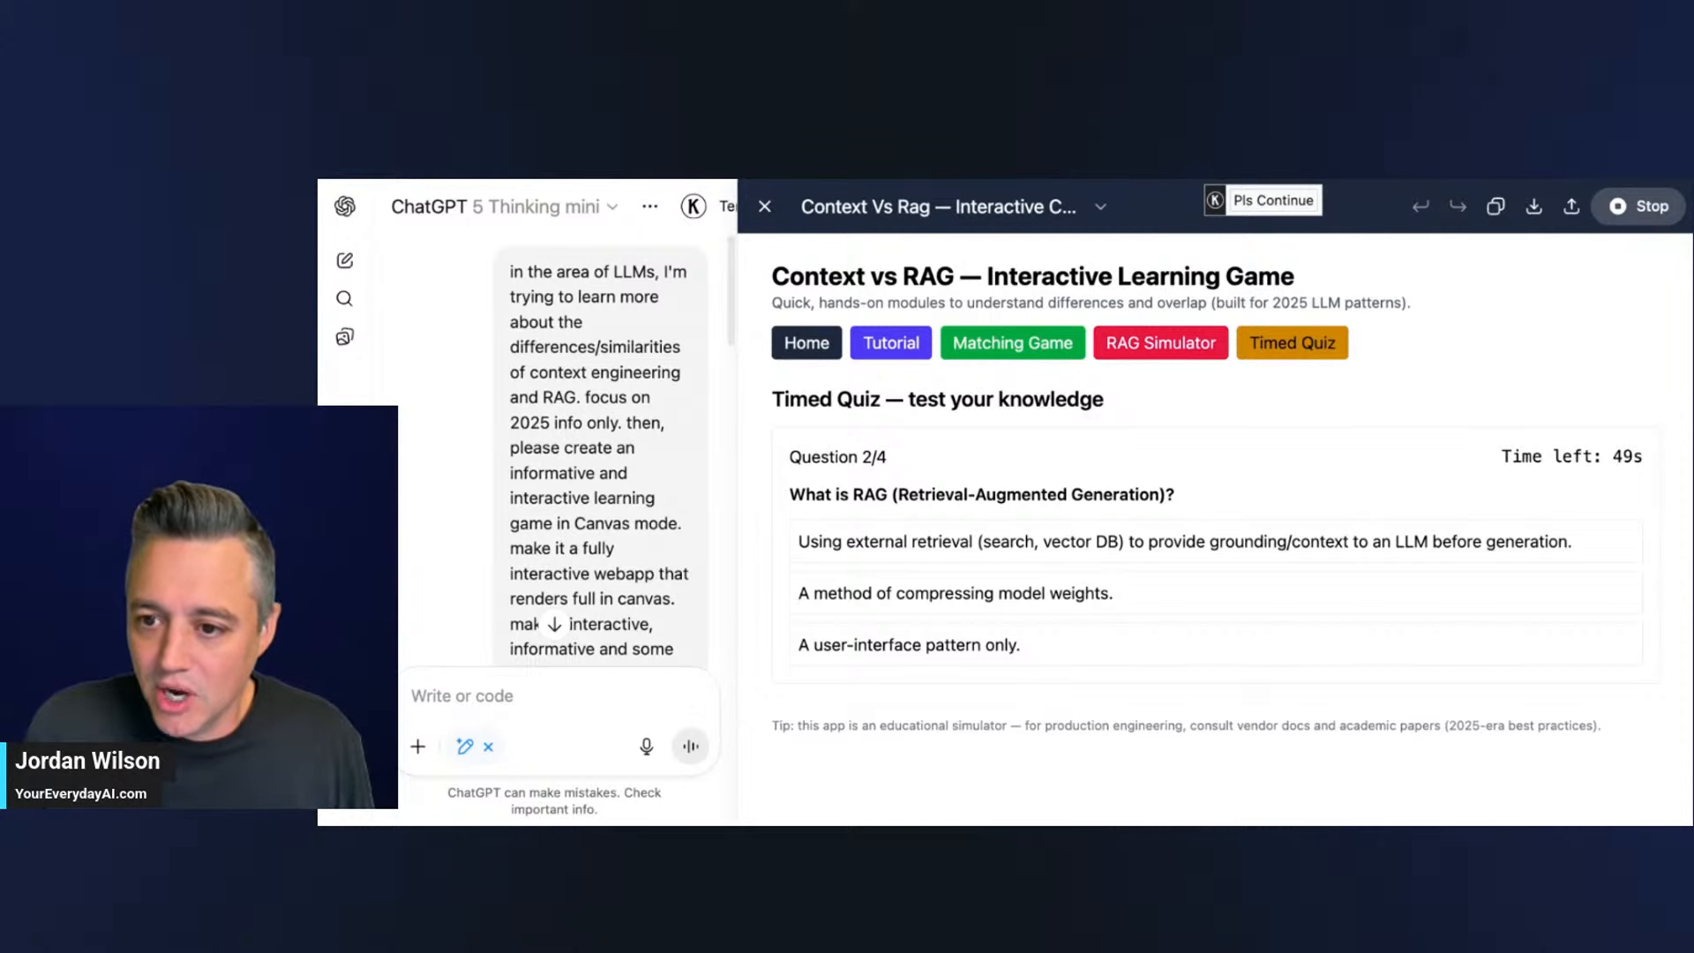
# - Start a new chat and set its model to GPT-5 Thinking mini
pyautogui.click(346, 260)
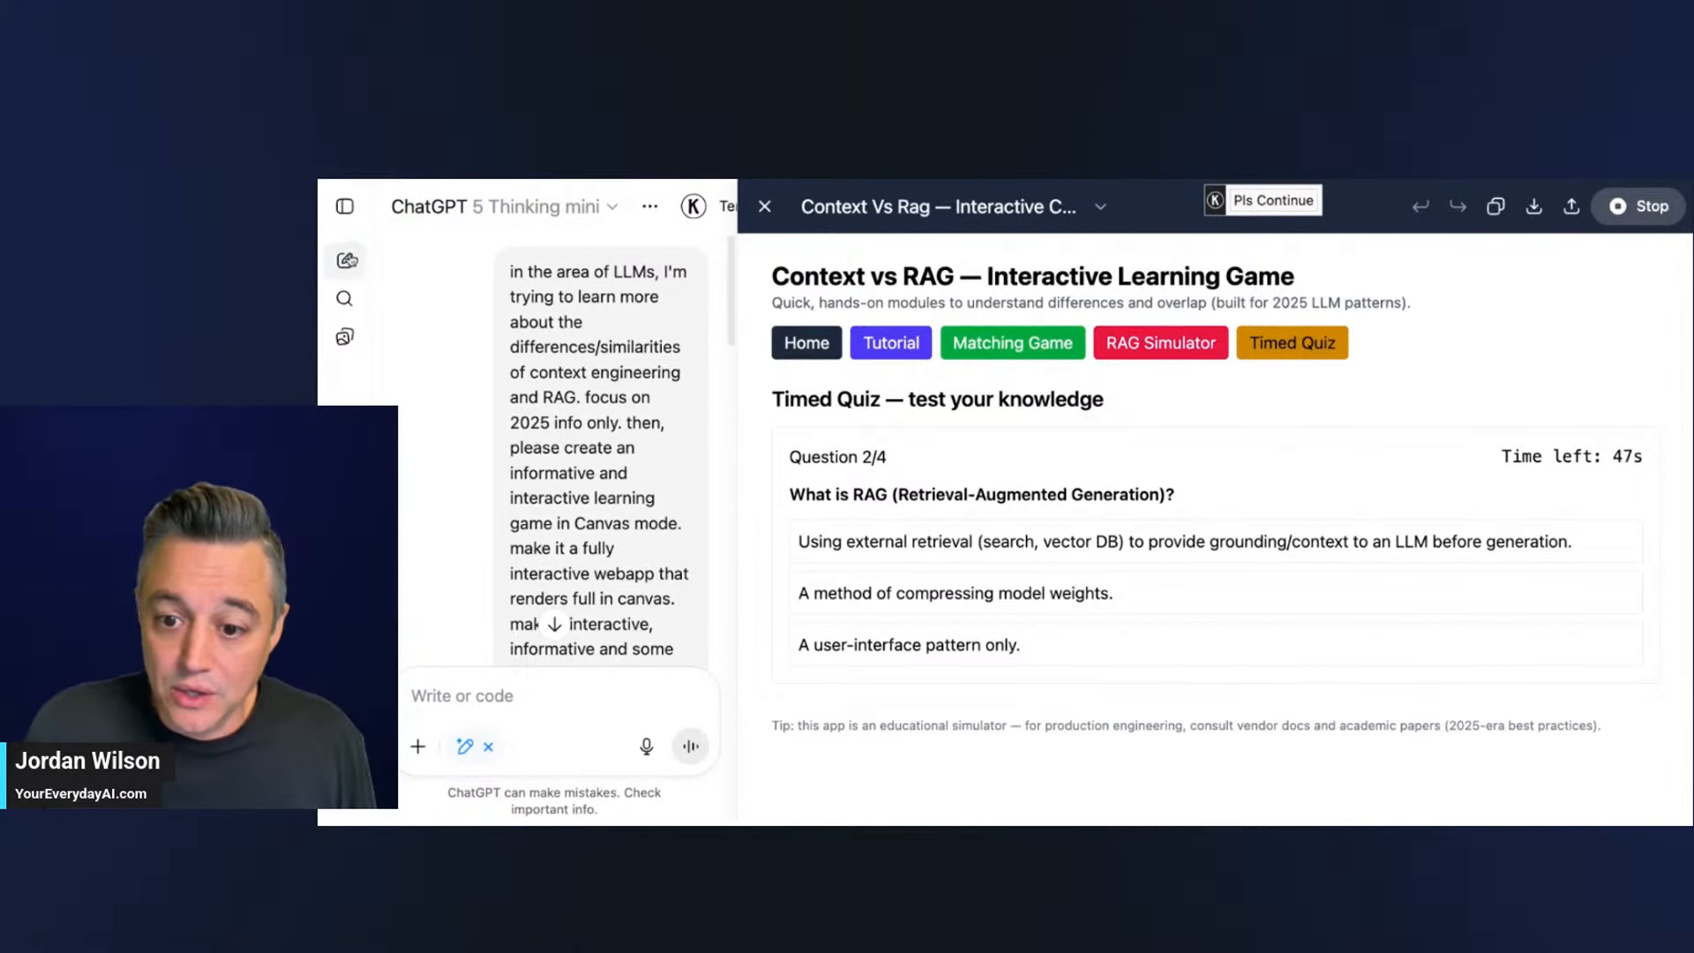
pyautogui.click(564, 221)
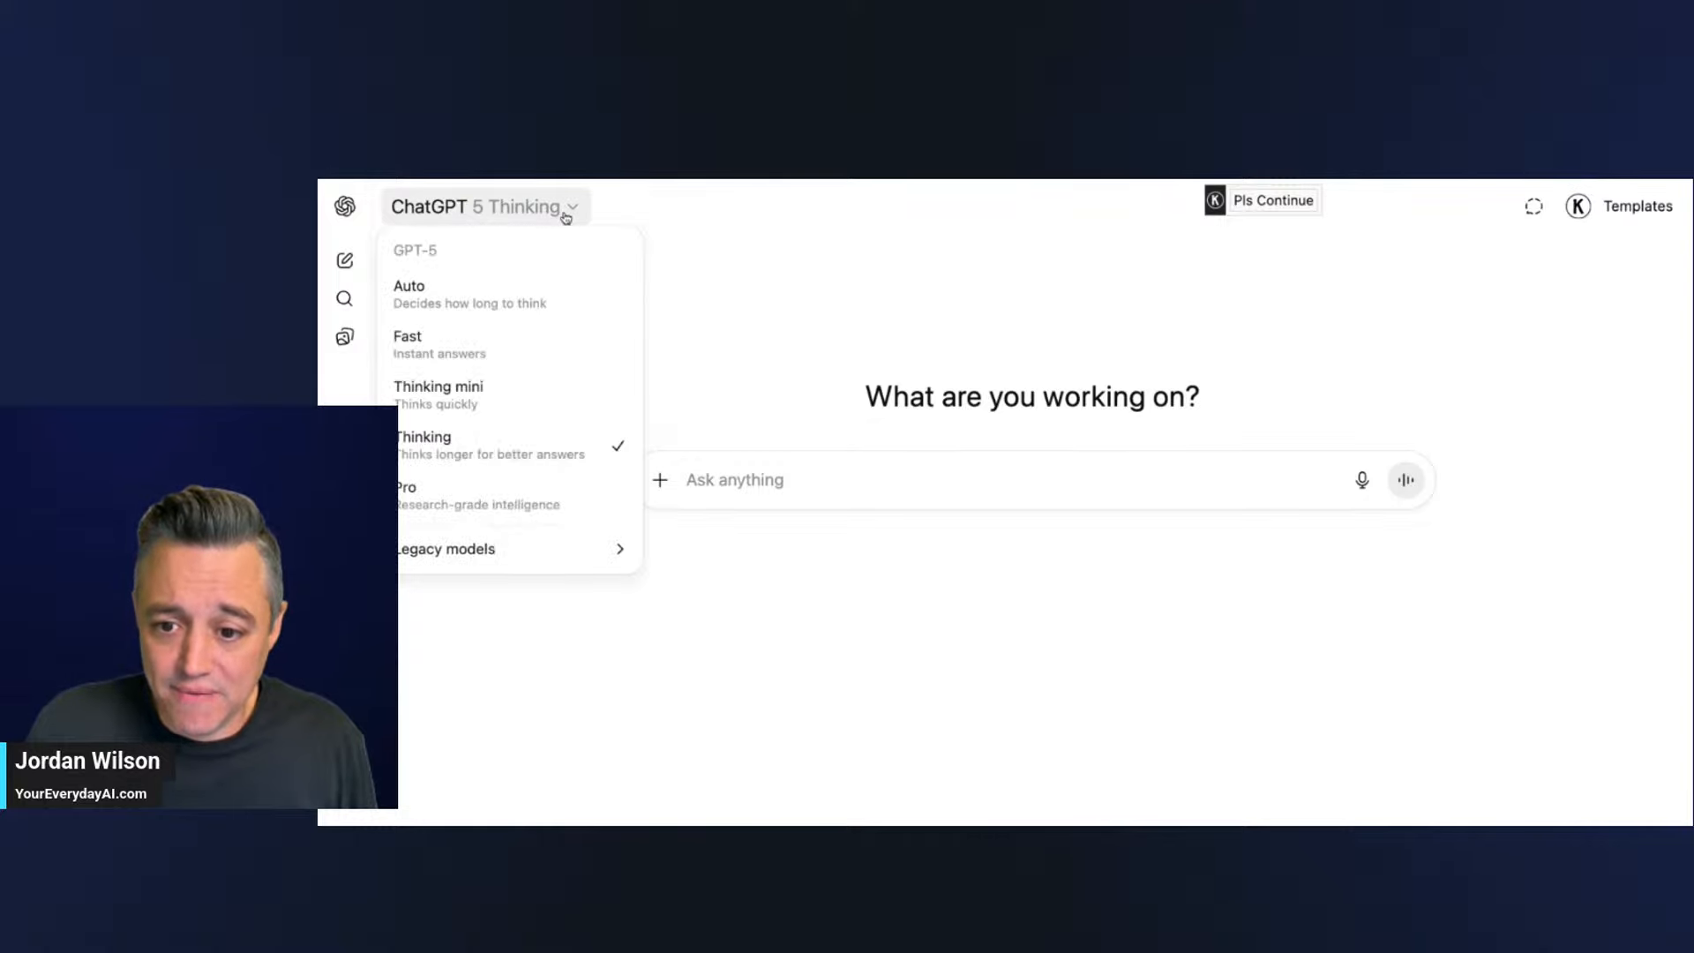
pyautogui.click(474, 404)
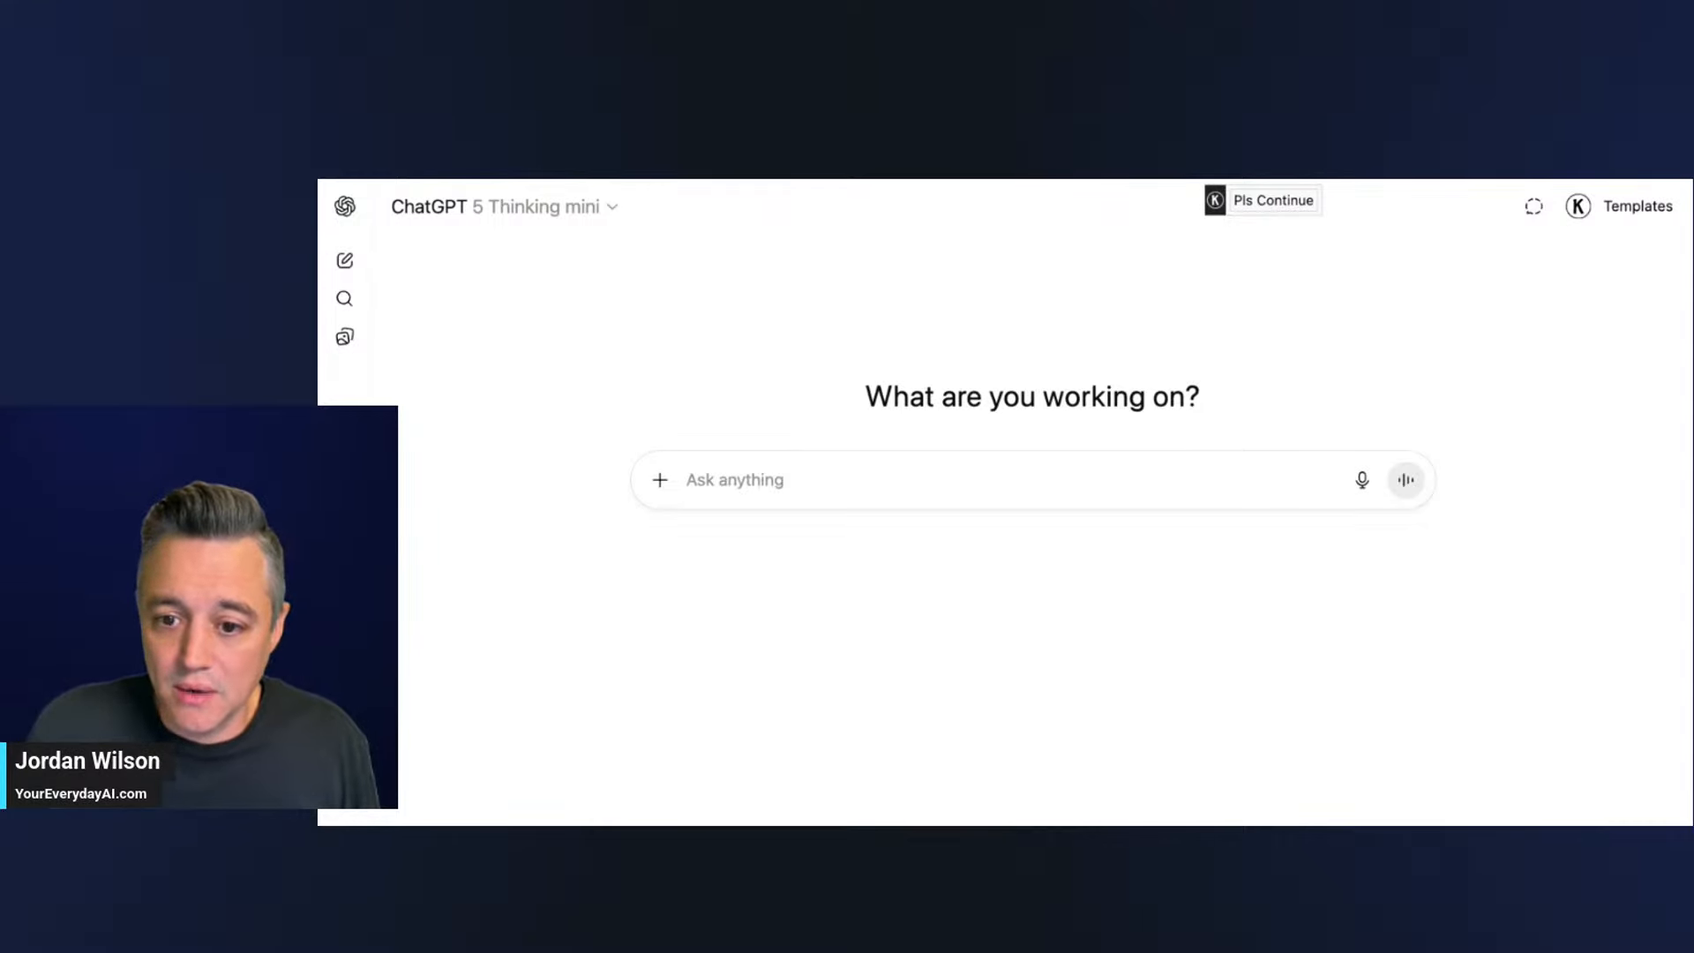
# - Switch to the resume in Google Docs and copy the whole document, including the portfolio website instructions above it
pyautogui.hotkey('ctrl', 'Tab')
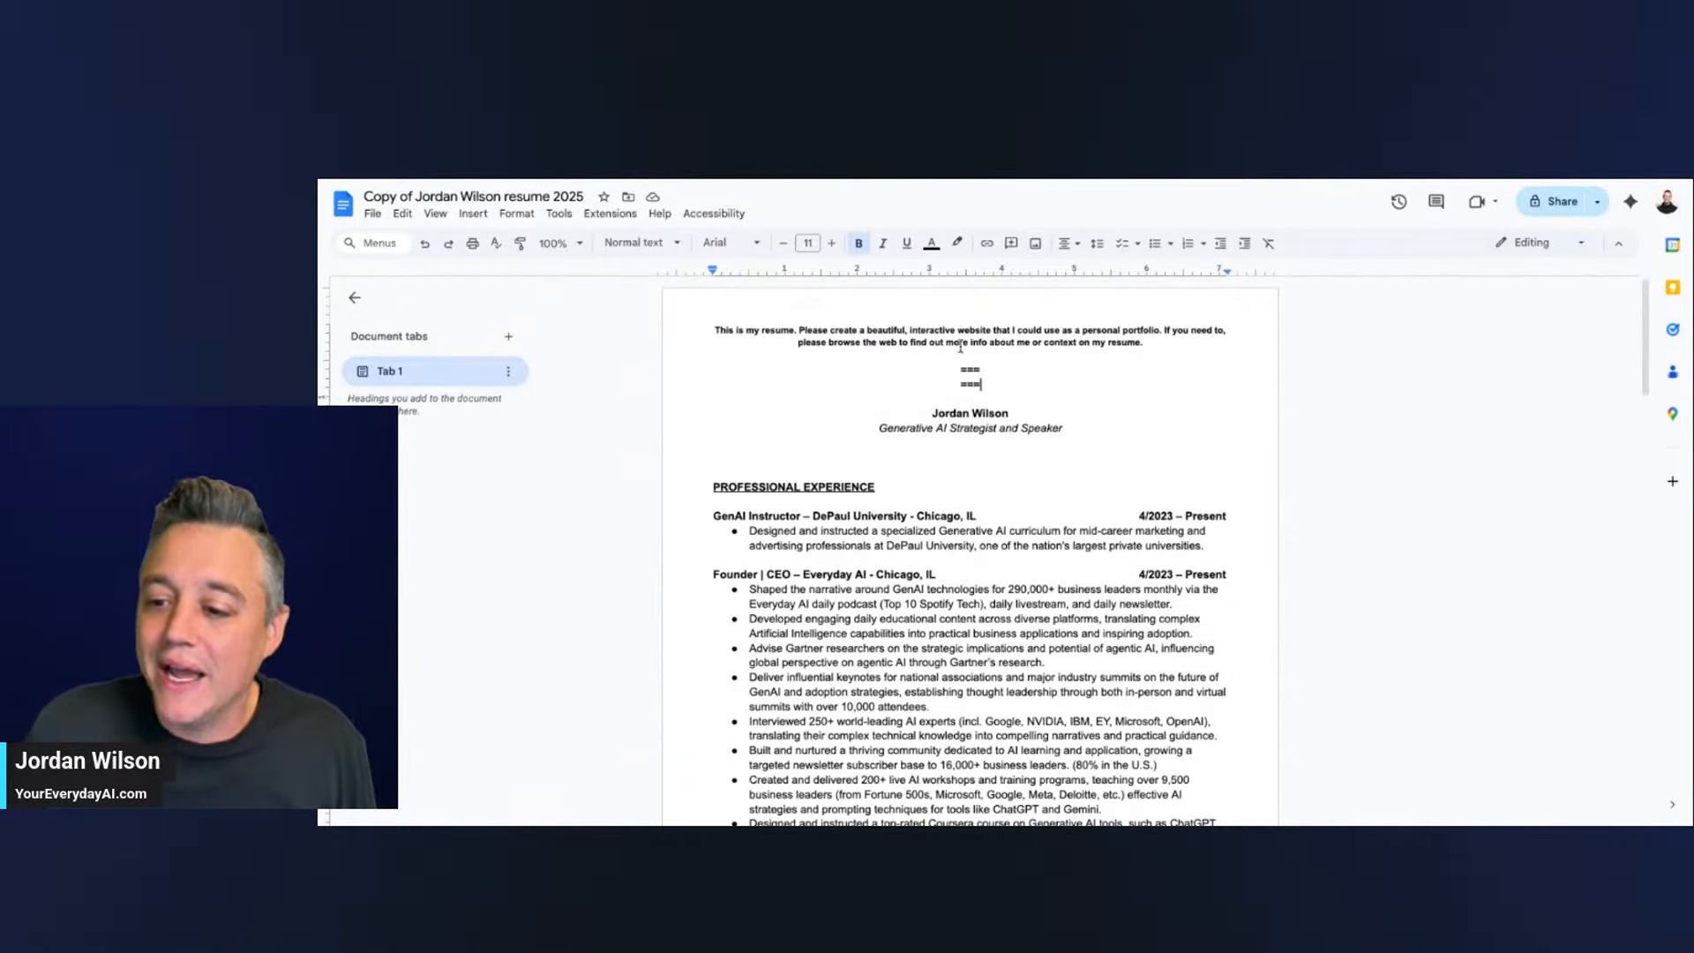
pyautogui.press('super+Down')
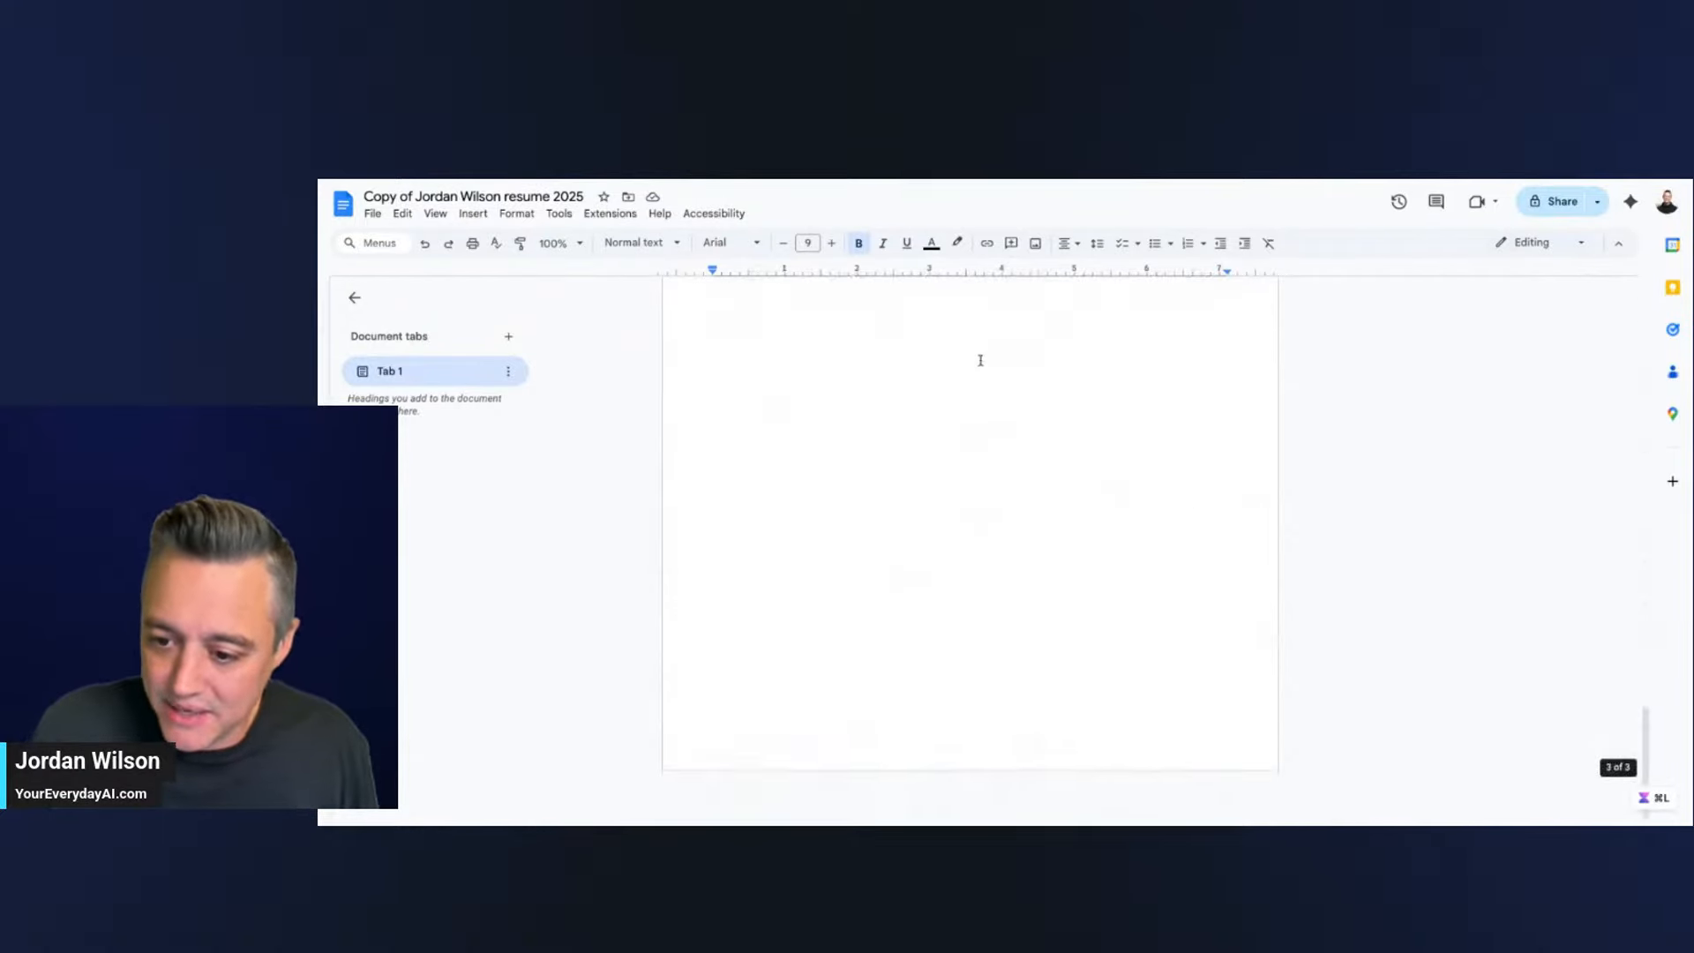
pyautogui.scroll(20, 980, 360)
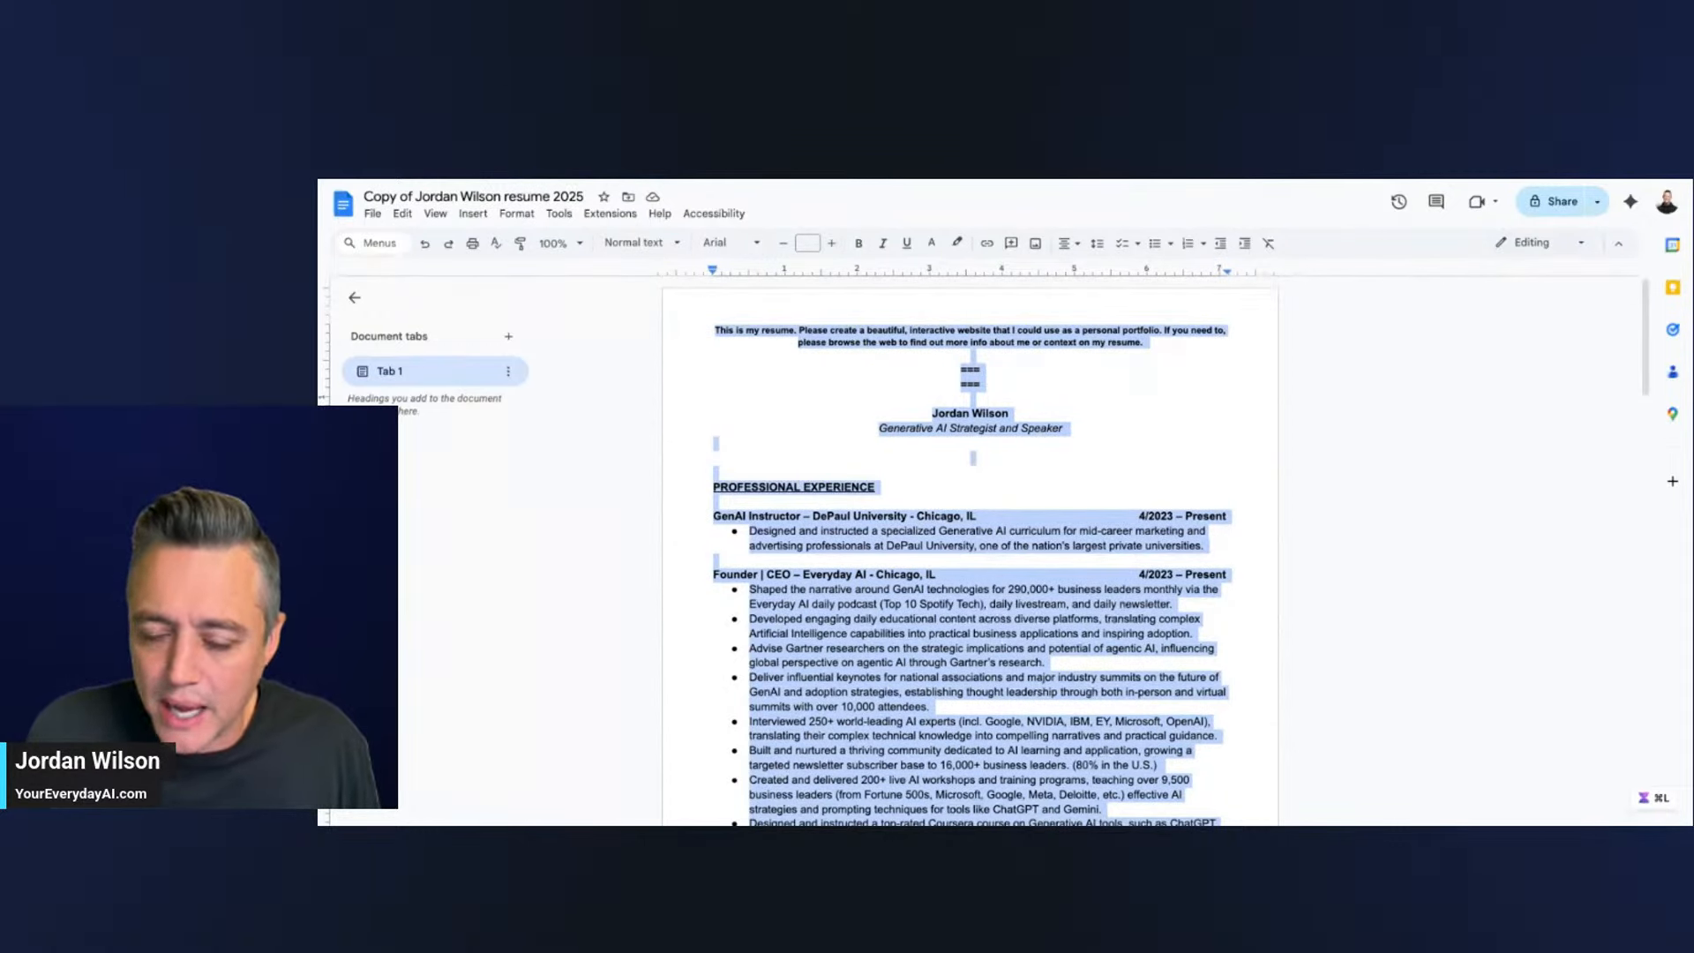
pyautogui.press('super+Tab')
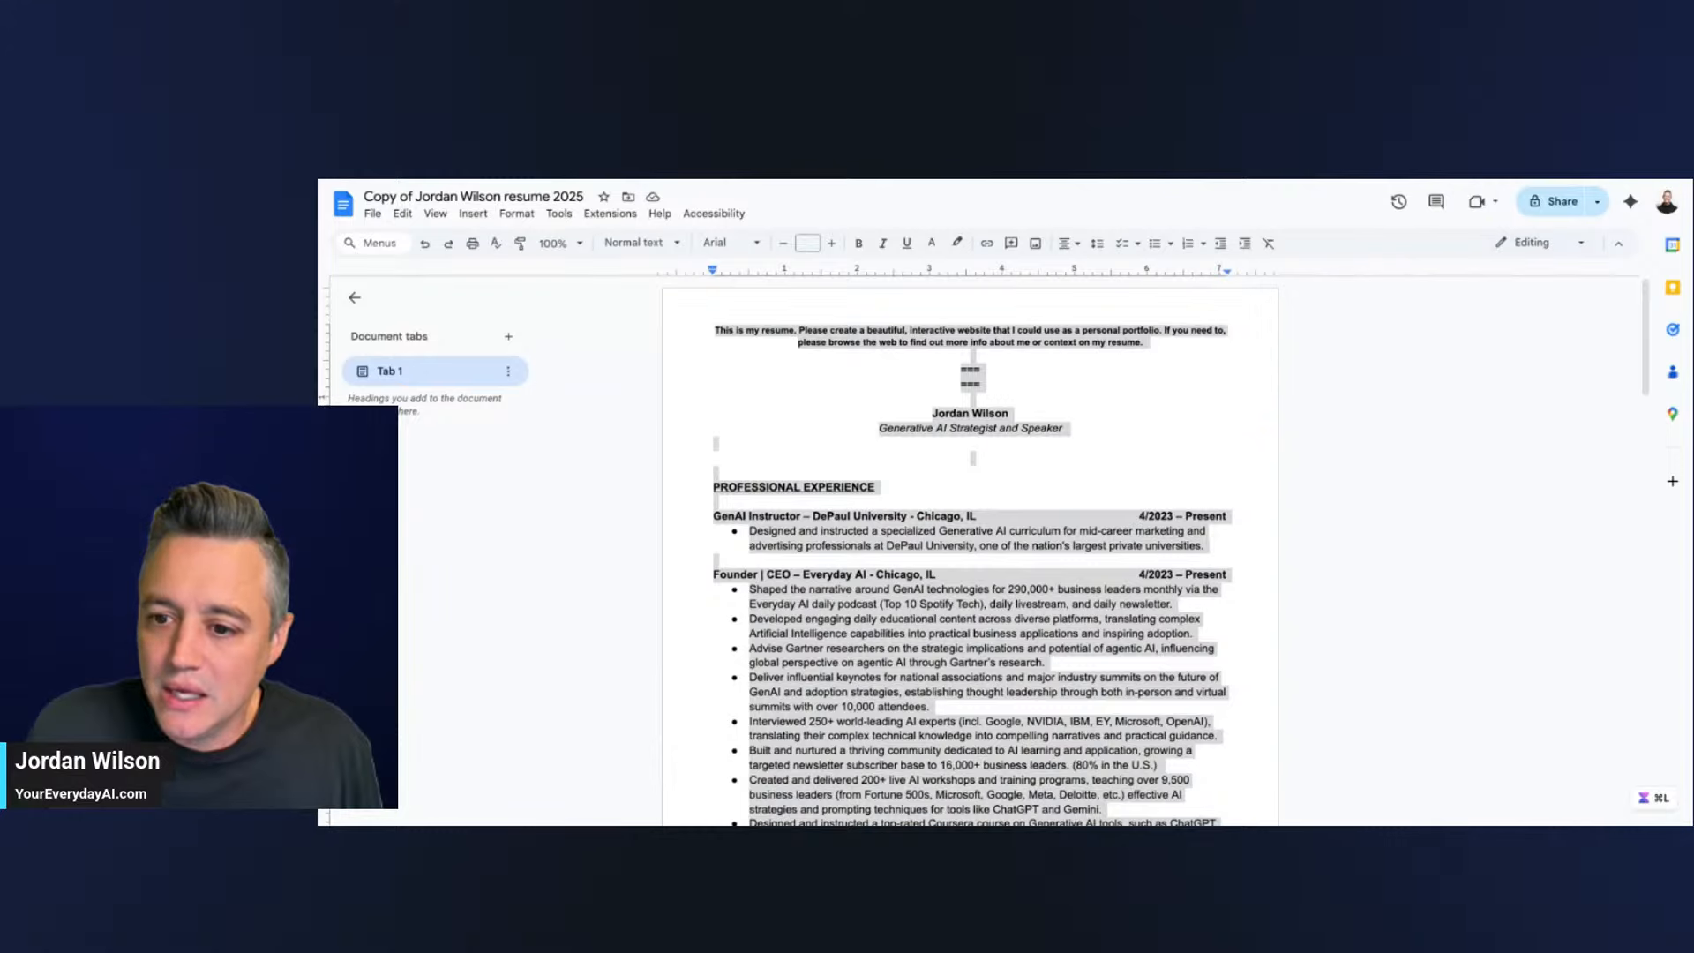
# - Return to ChatGPT, paste the copied resume prompt into the new chat's message and enable Canvas for it
pyautogui.click(444, 181)
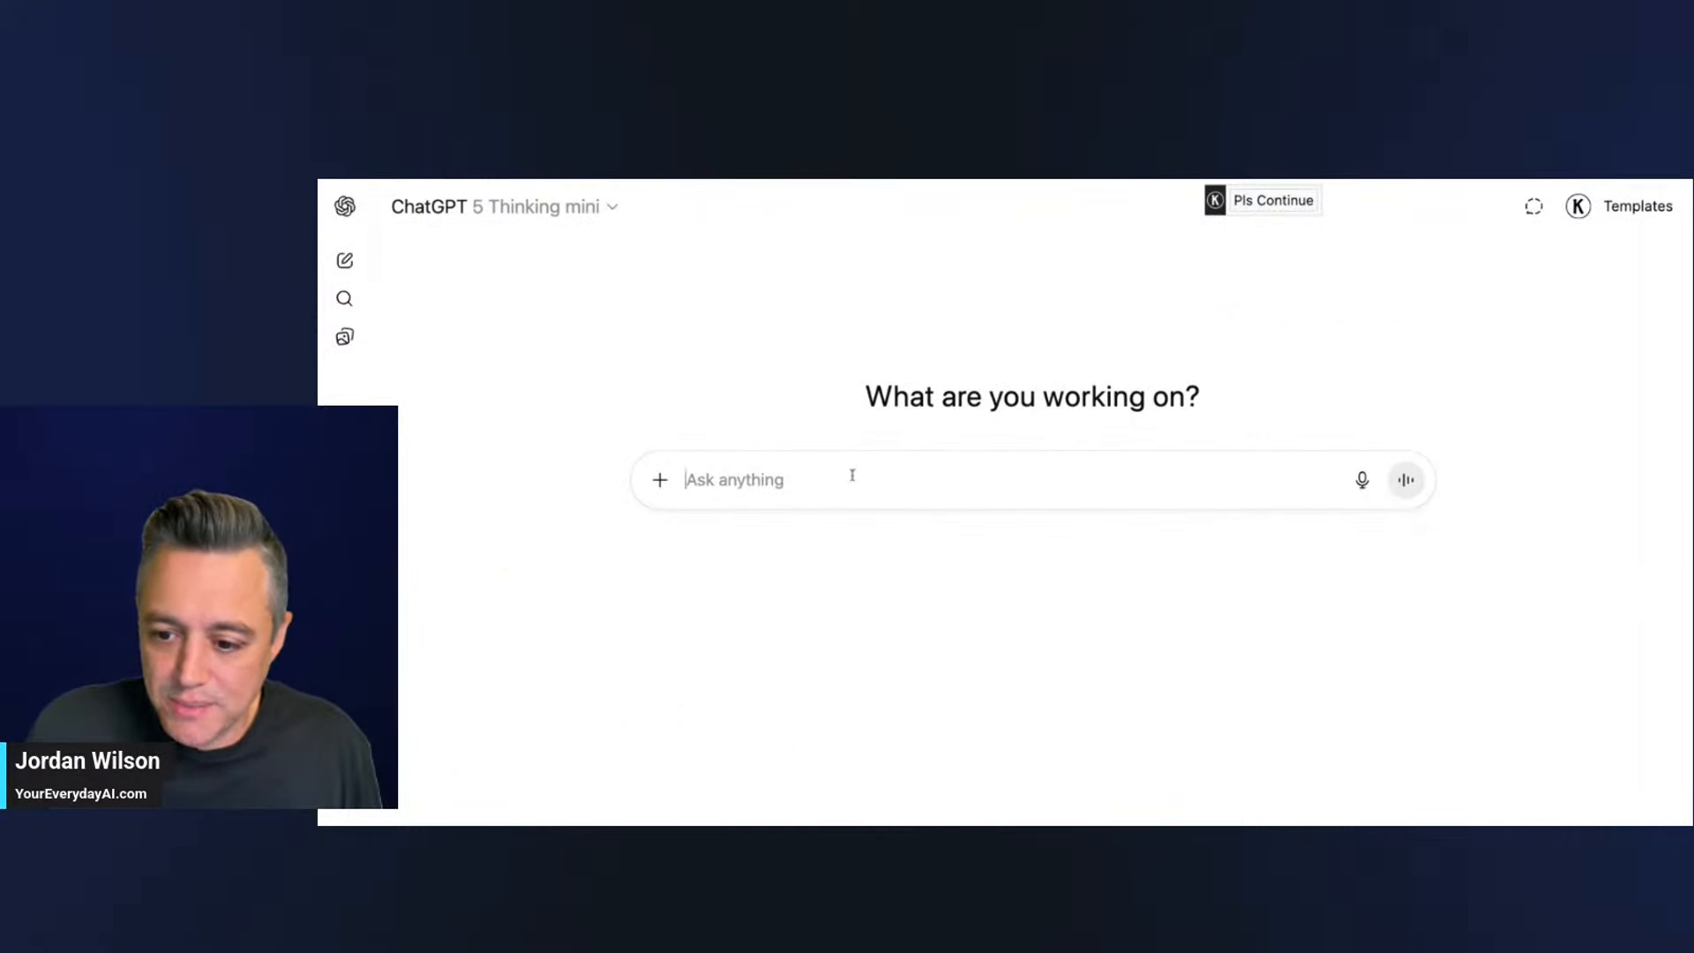
pyautogui.press('super+v')
pyautogui.scroll(15, 851, 503)
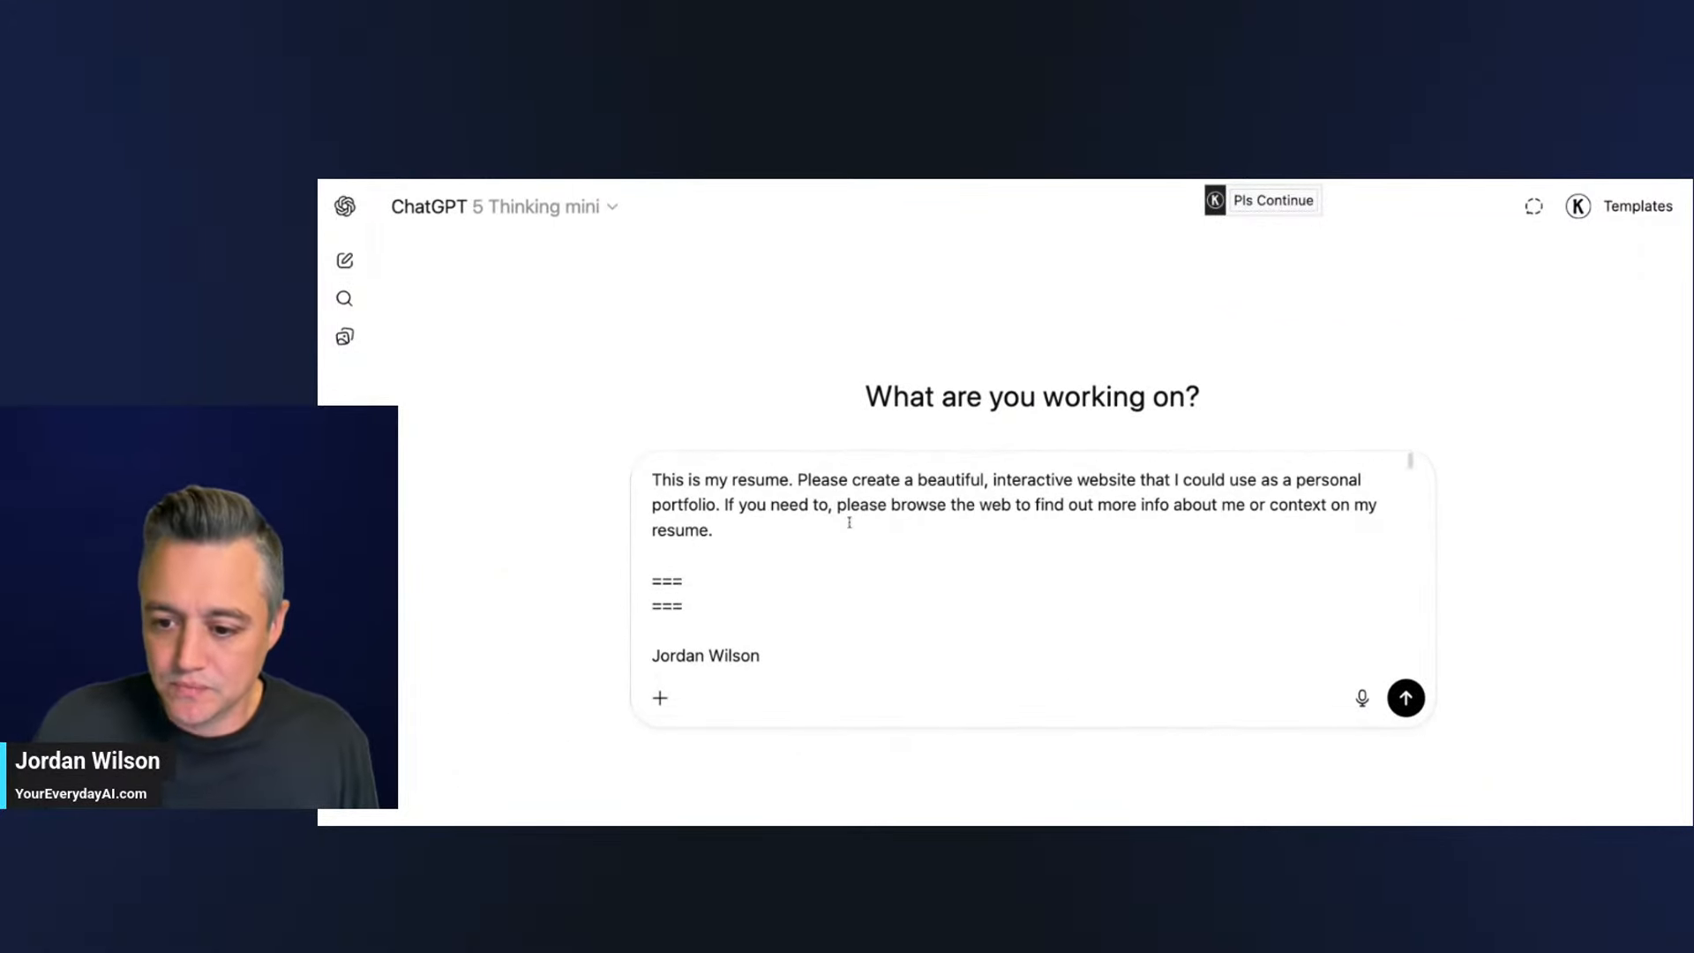
pyautogui.click(660, 698)
pyautogui.moveTo(729, 662)
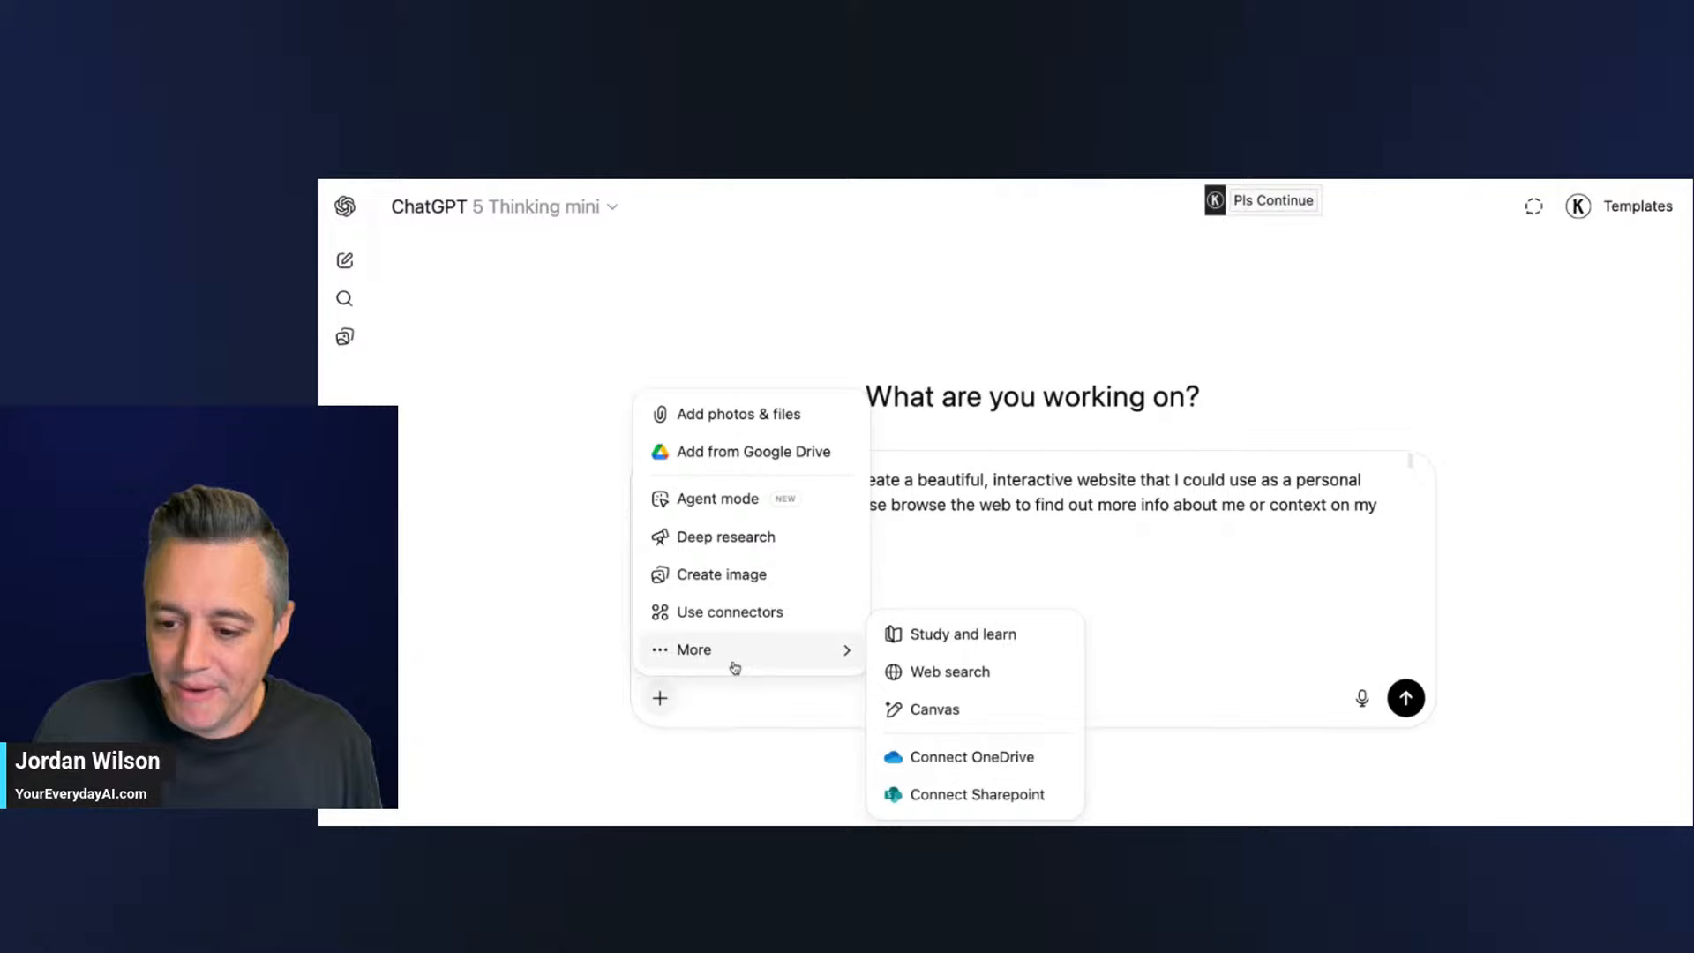
pyautogui.click(1021, 711)
# - Insert "using canvas mode," before "Please create a beautiful, interactive website" in the prompt and send it
pyautogui.scroll(15, 1036, 547)
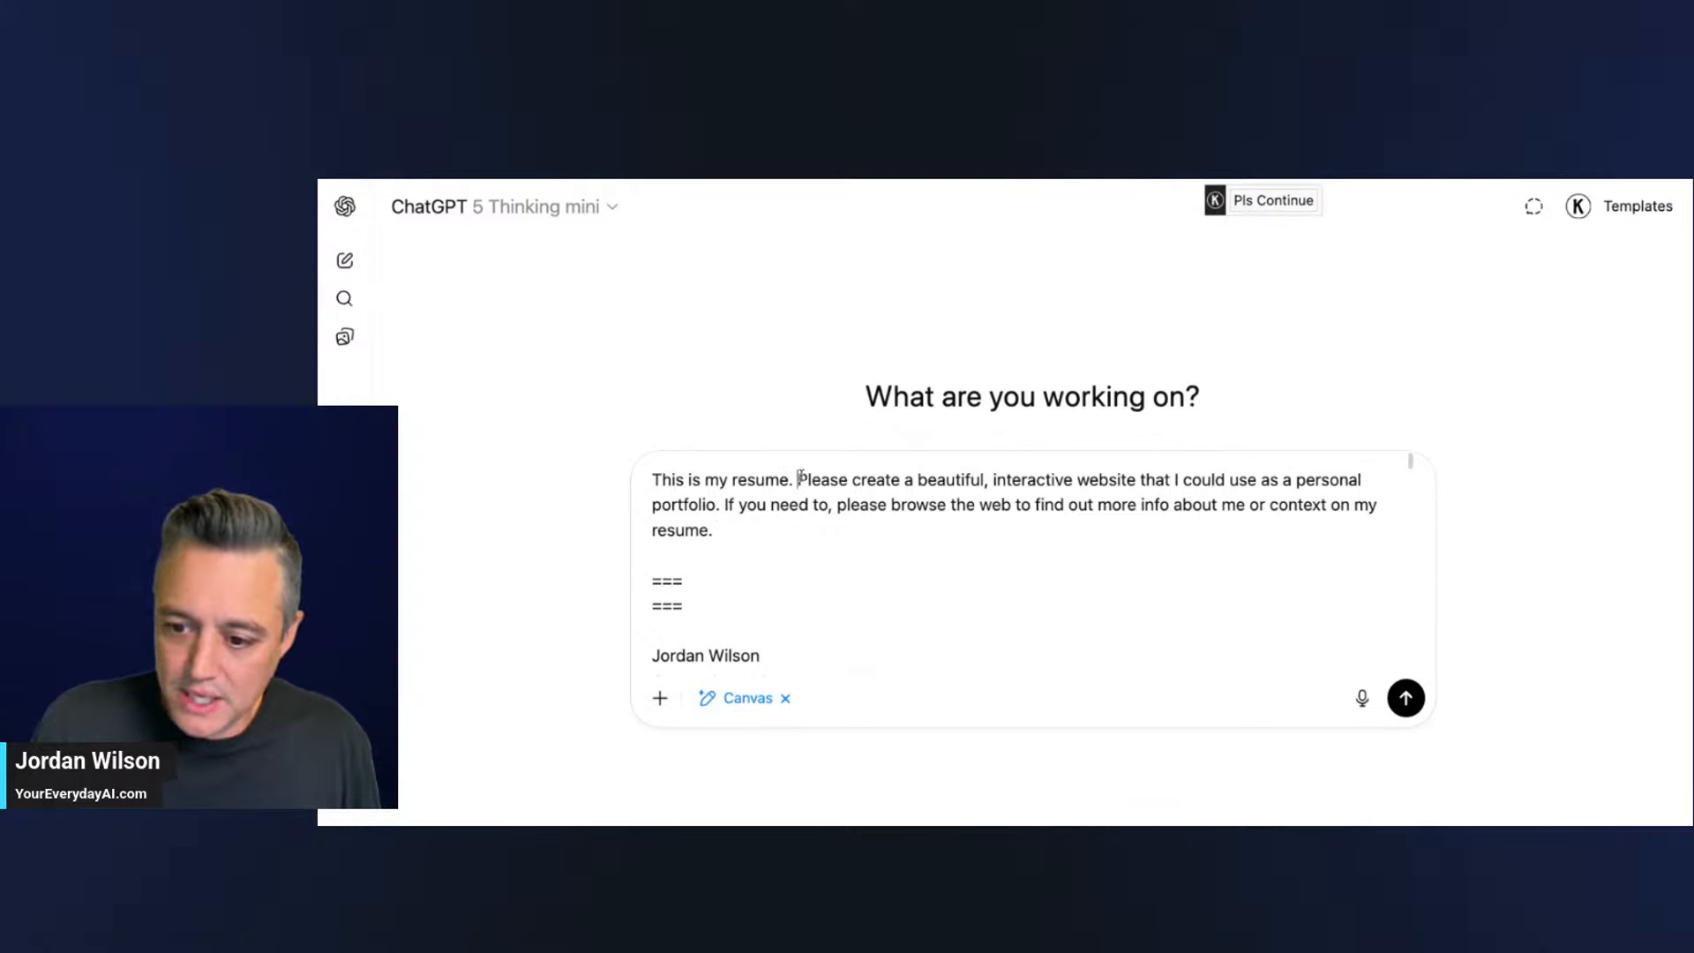
pyautogui.write('using canvas ')
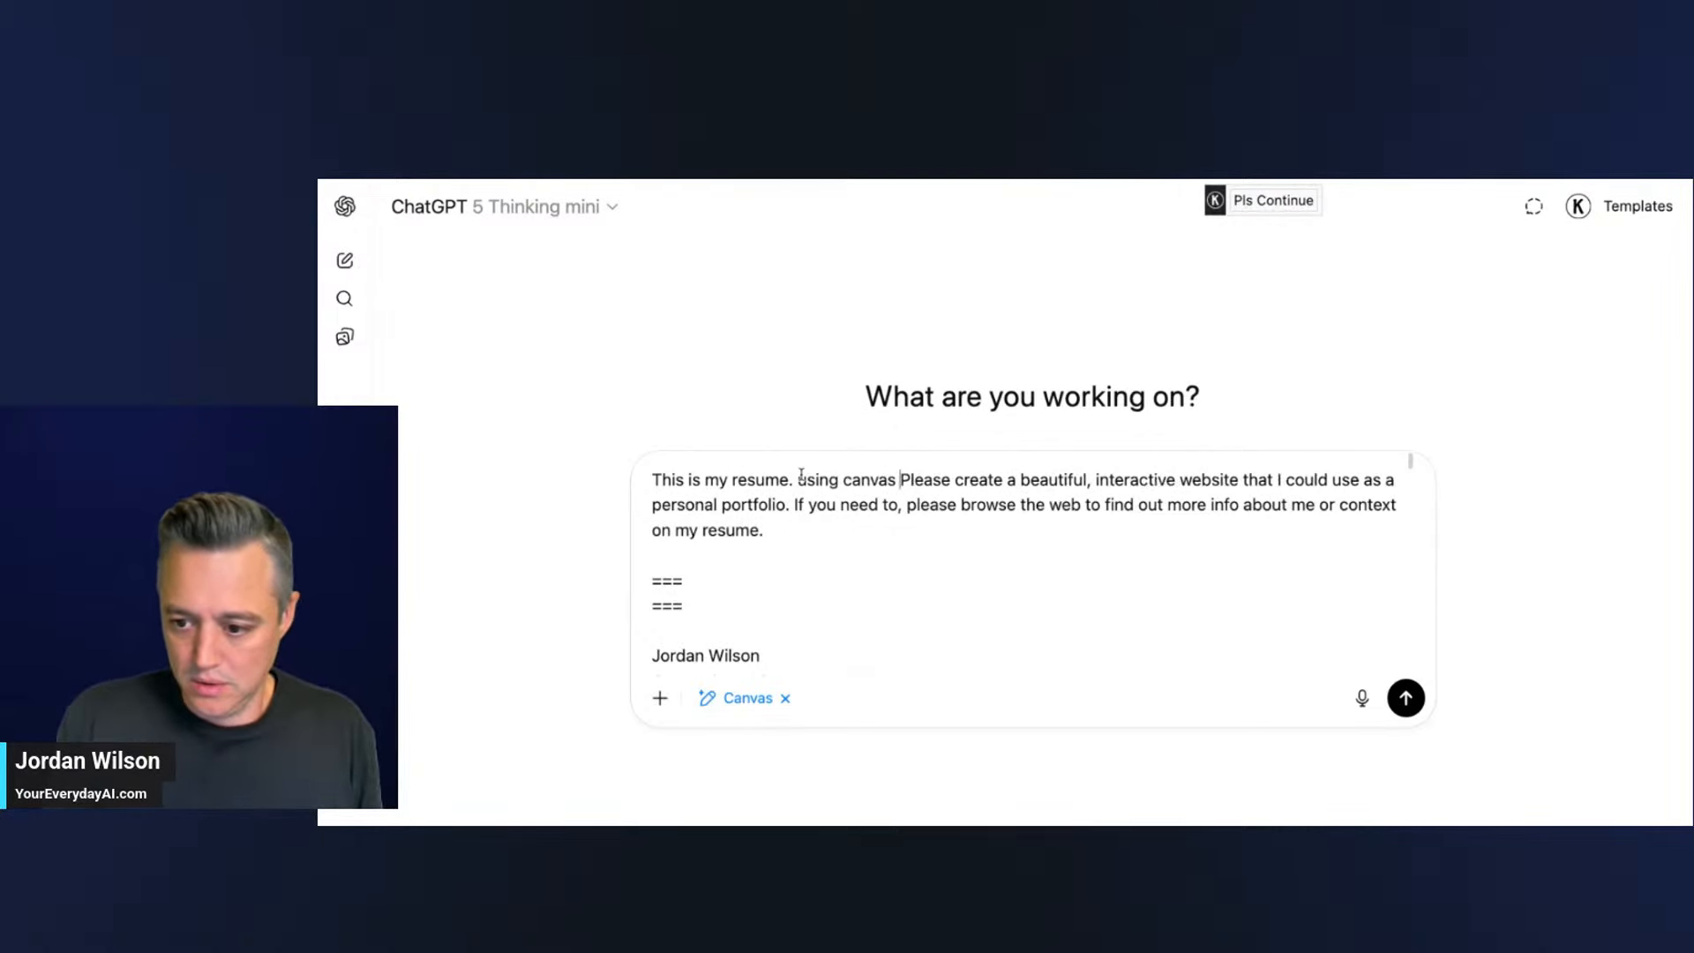
pyautogui.write('mode')
pyautogui.press('BackSpace')
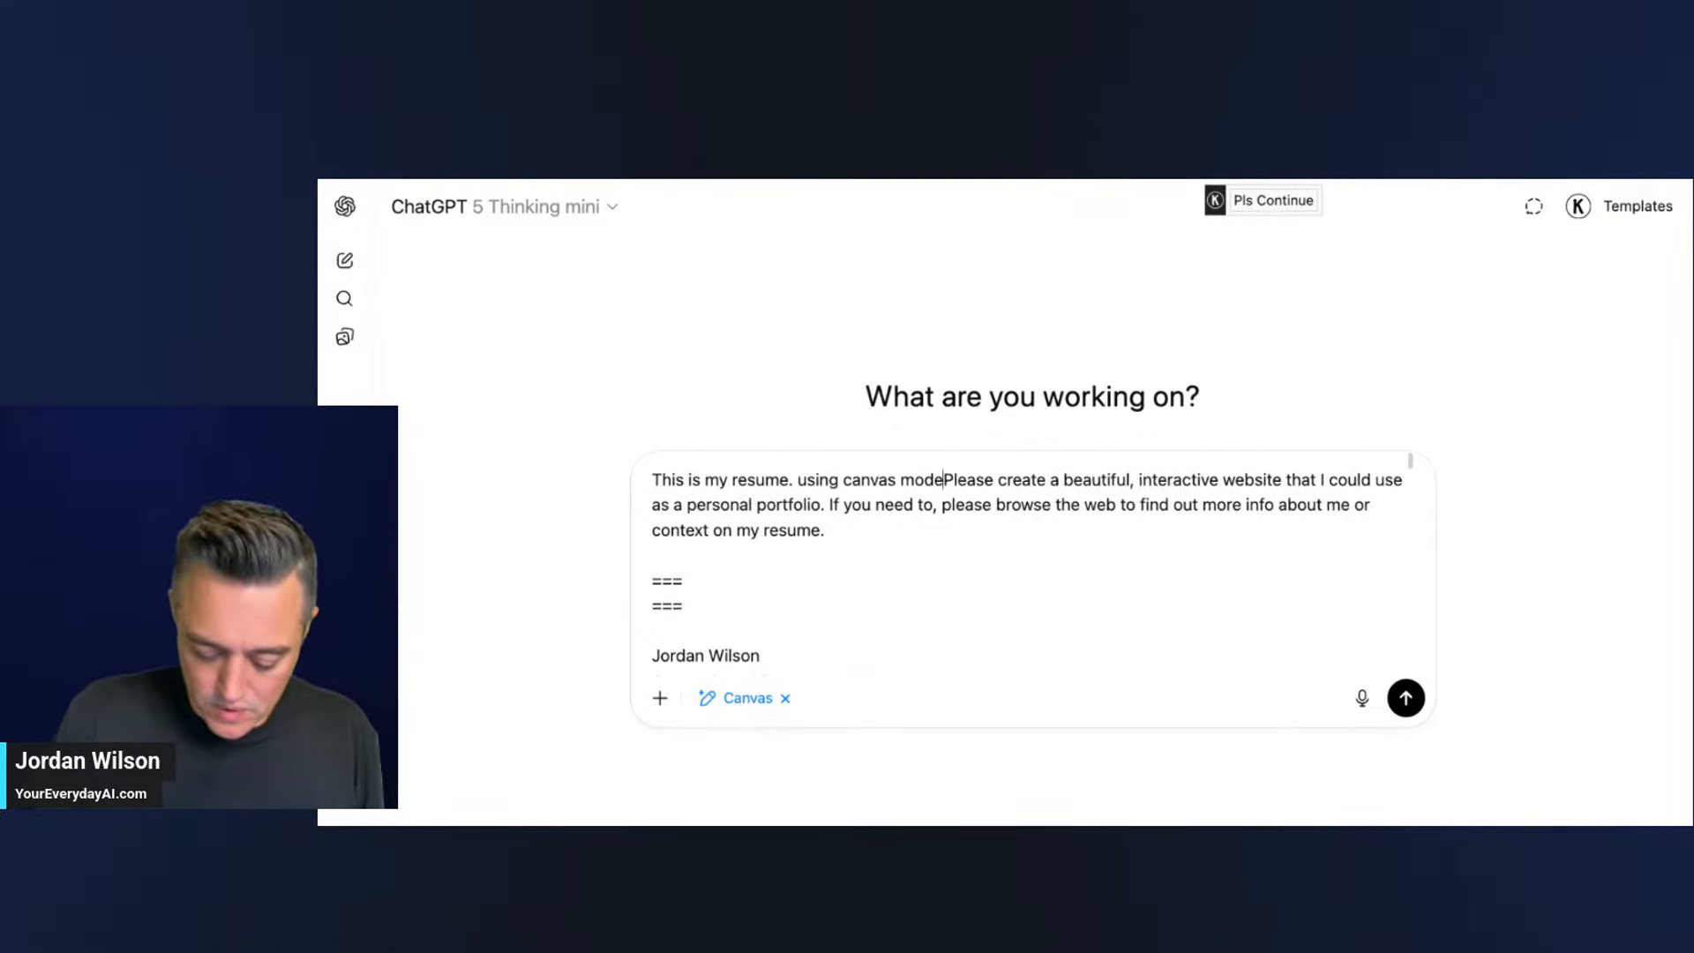
pyautogui.write('.')
pyautogui.press('Return')
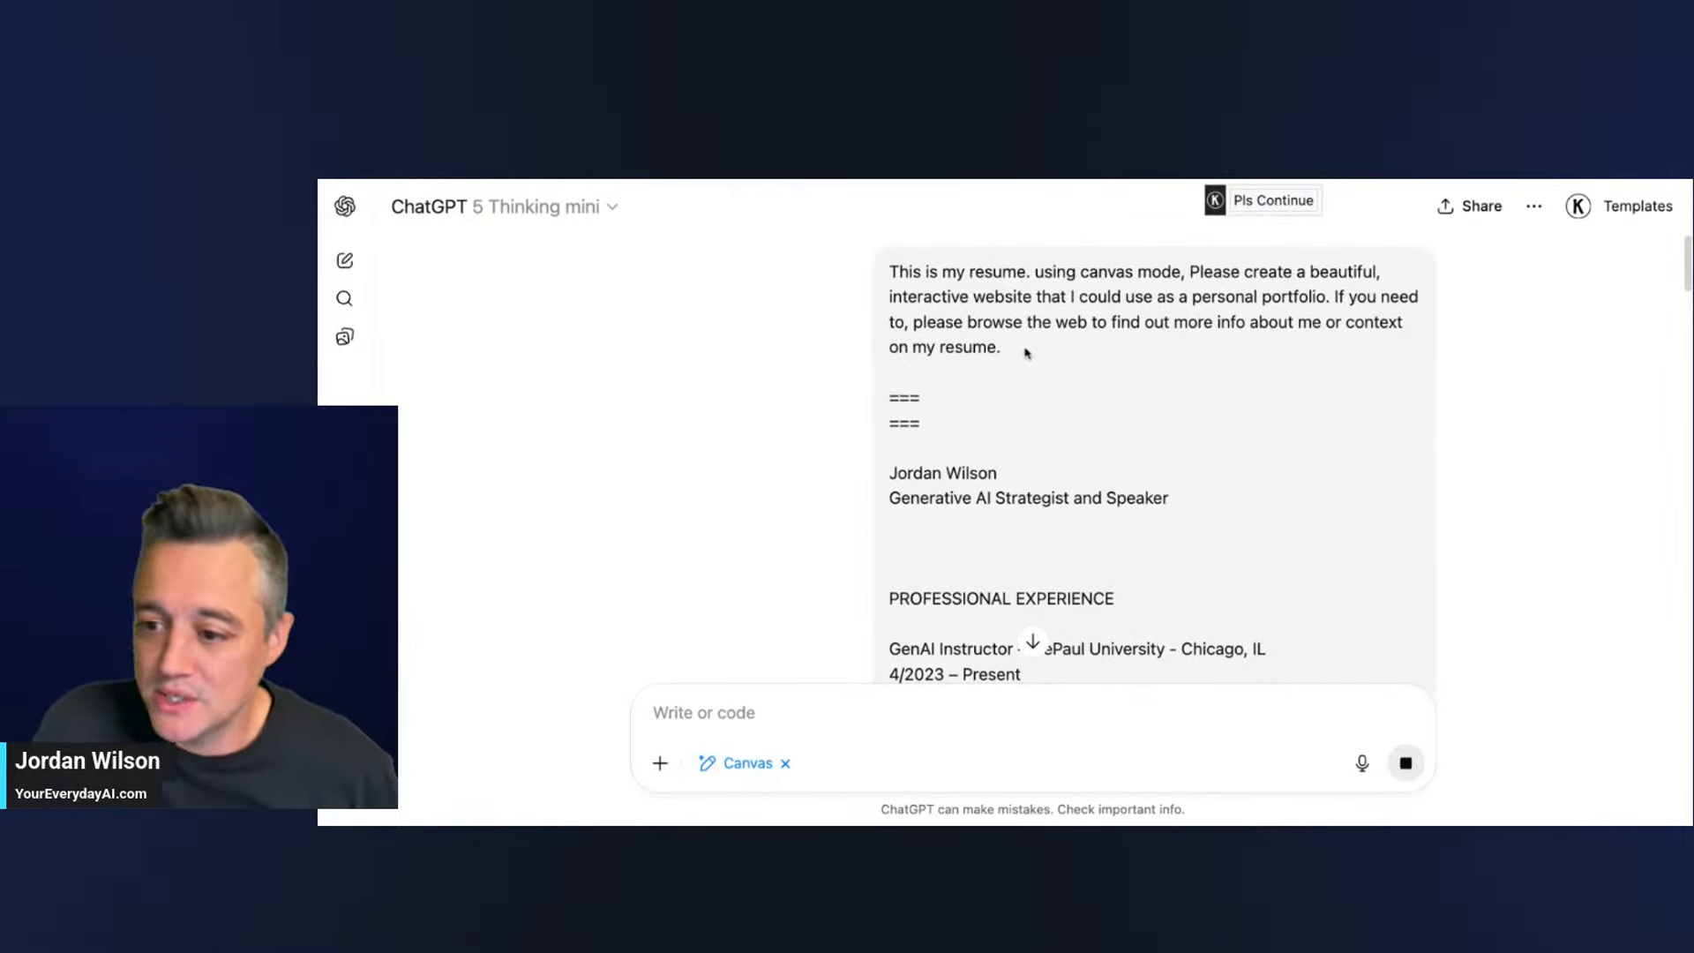
# - Review the sent resume prompt, ChatGPT's summary of the portfolio features, and the generated React code up to its first lines
pyautogui.moveTo(1021, 352); pyautogui.dragTo(798, 216)
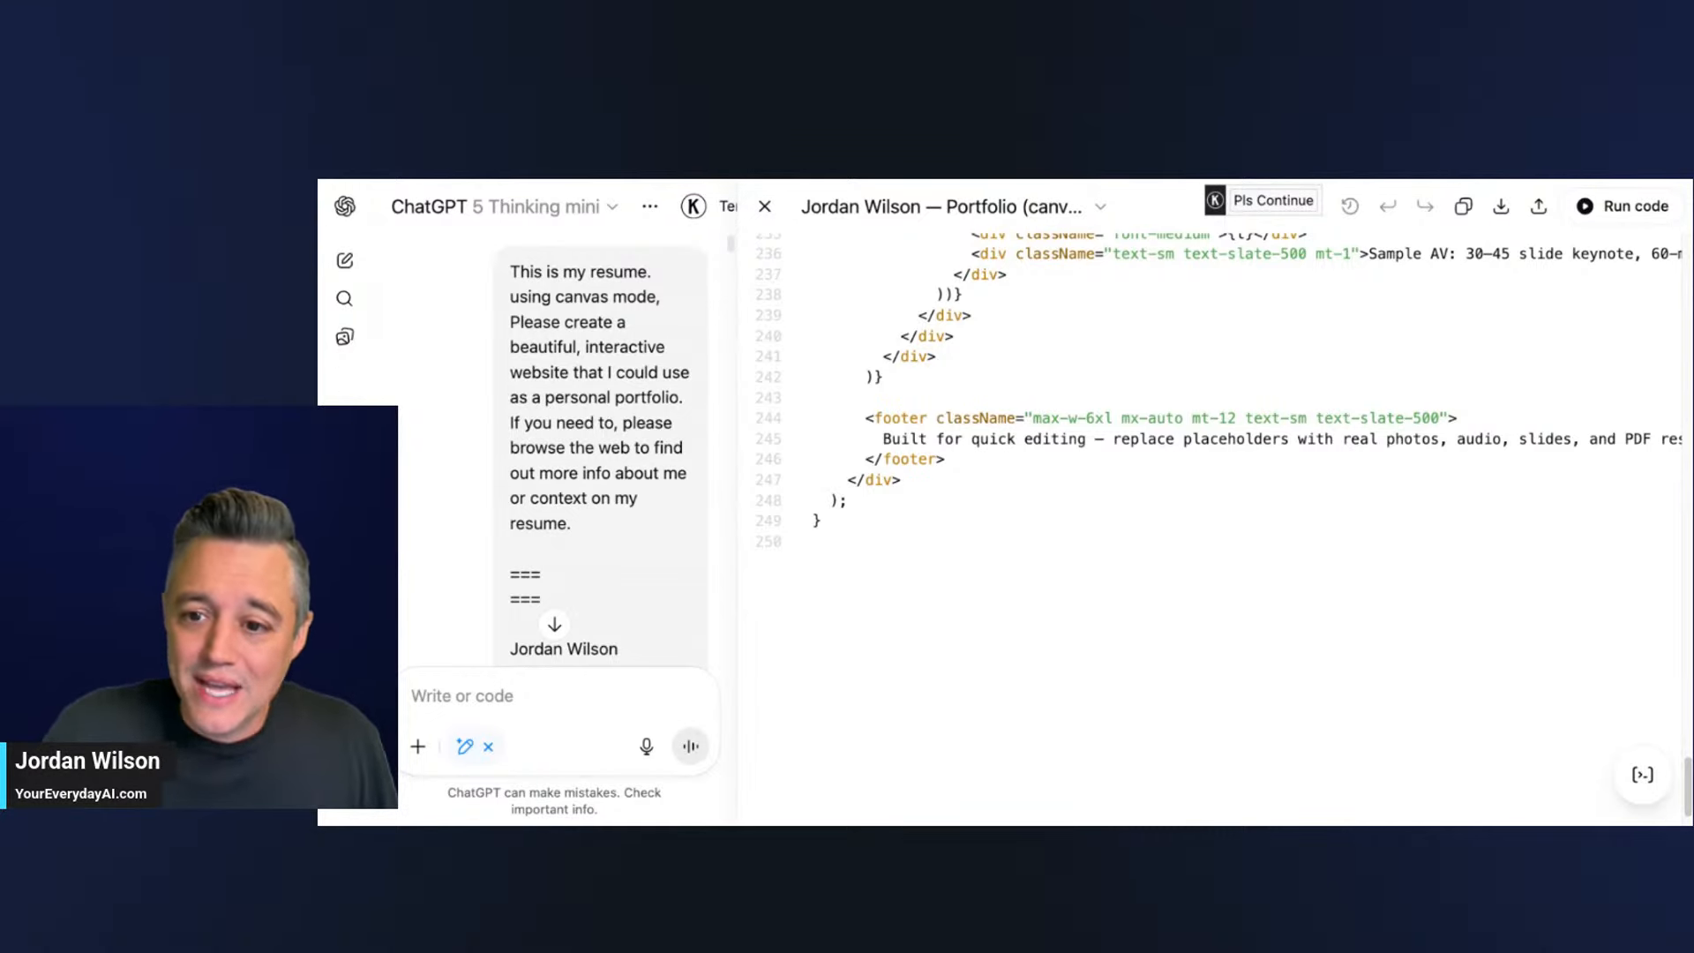
pyautogui.scroll(-20, 465, 590)
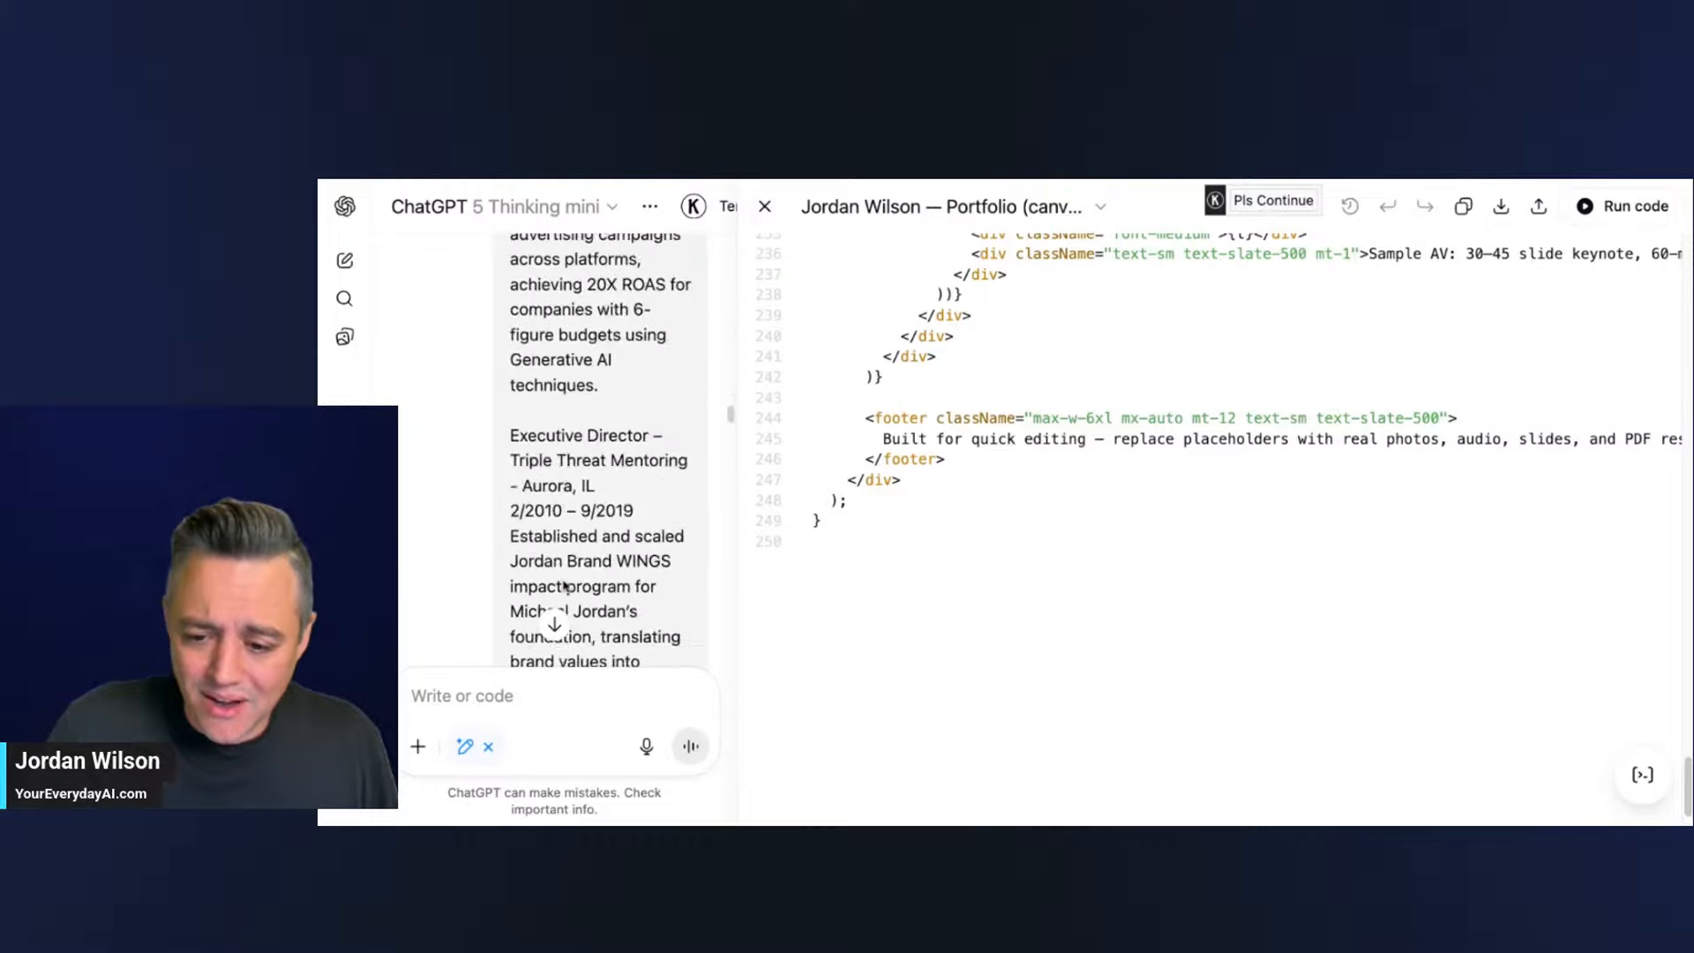
pyautogui.scroll(20, 568, 599)
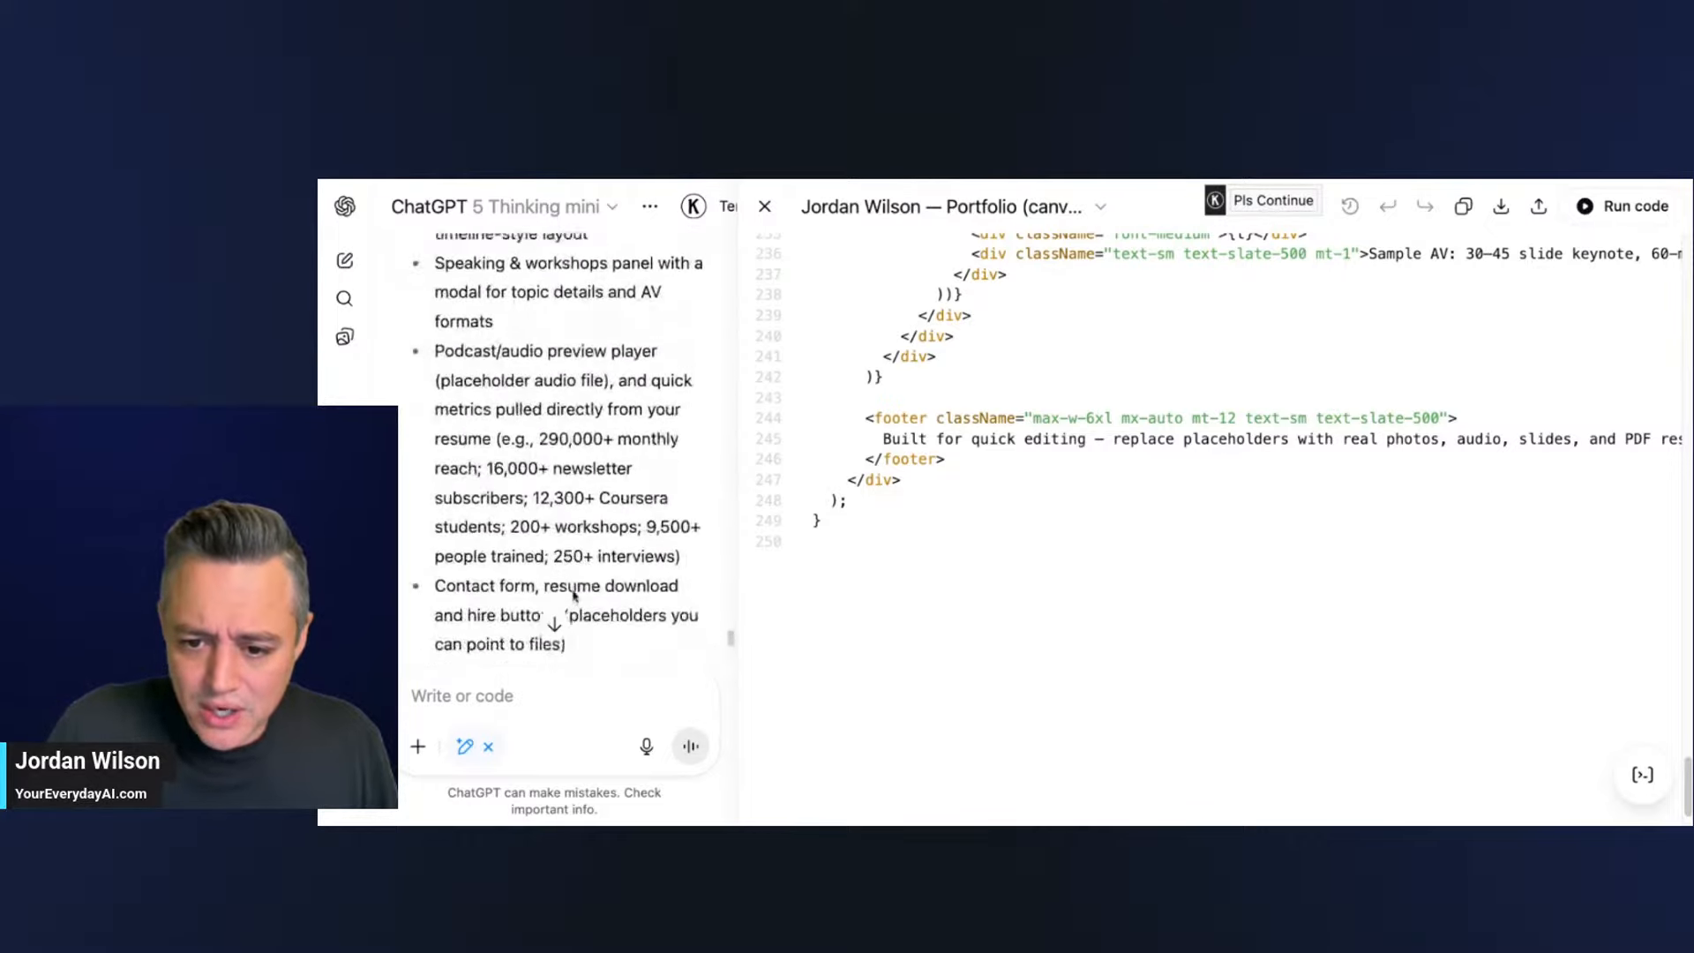
pyautogui.scroll(-1, 577, 590)
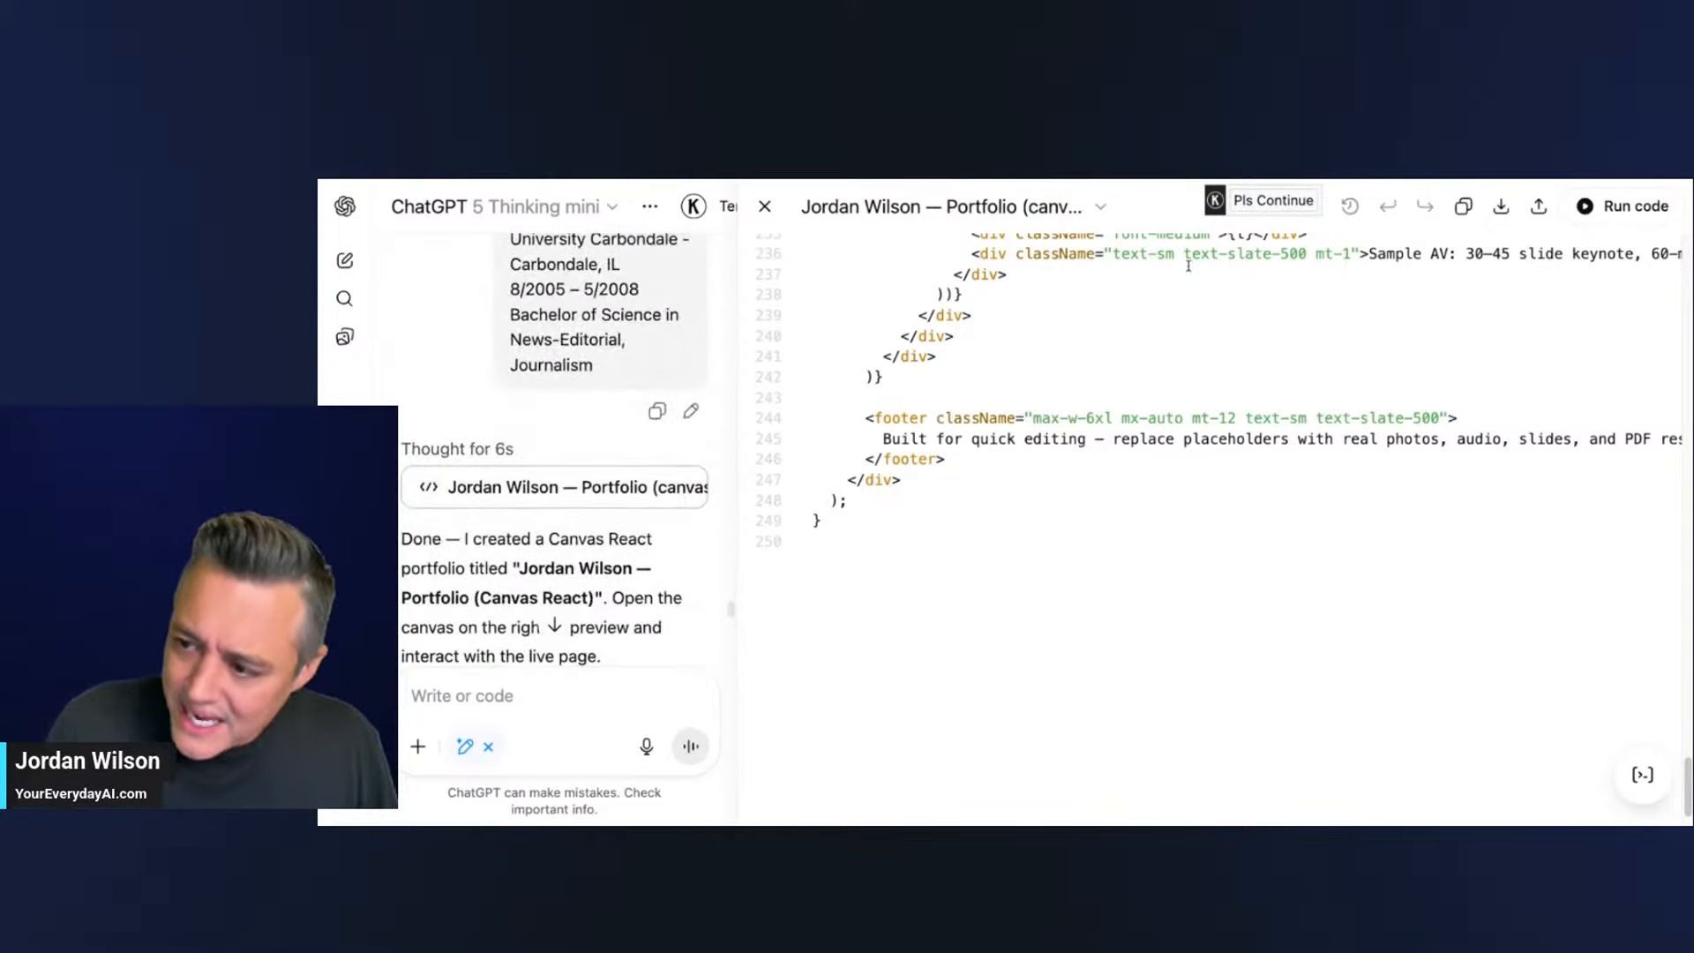
pyautogui.scroll(10, 1188, 265)
pyautogui.scroll(15, 1298, 354)
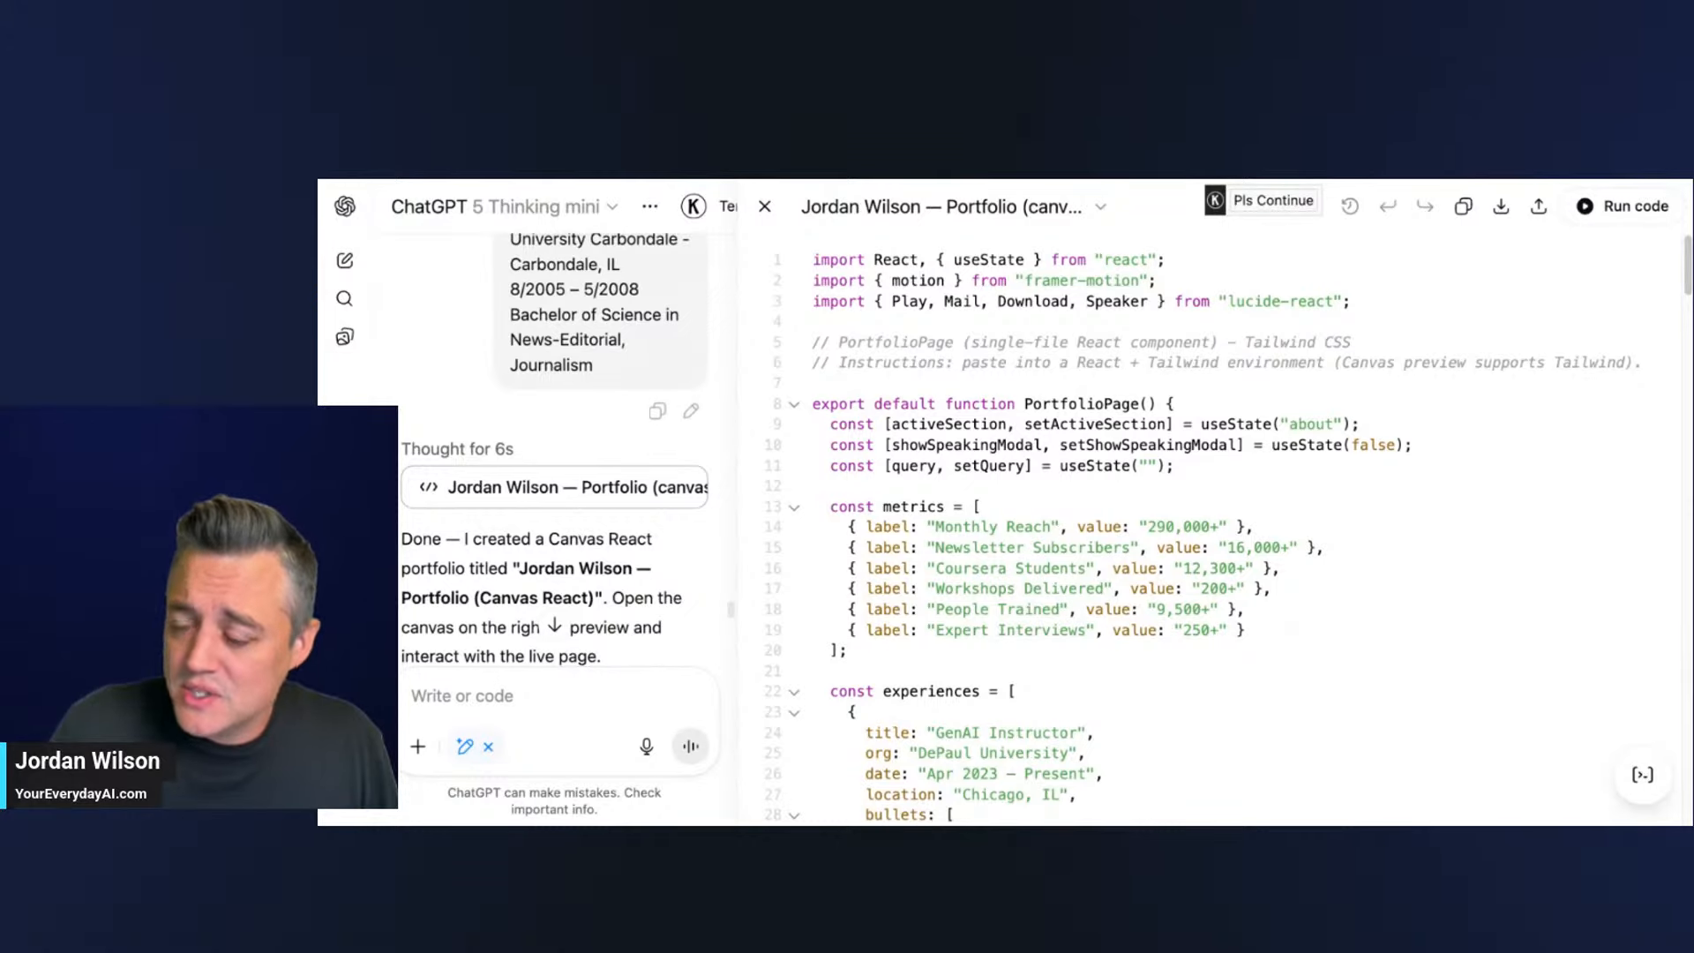
# - Run the portfolio code in the canvas and reduce the browser zoom by two levels to fit the rendered page
pyautogui.click(1603, 203)
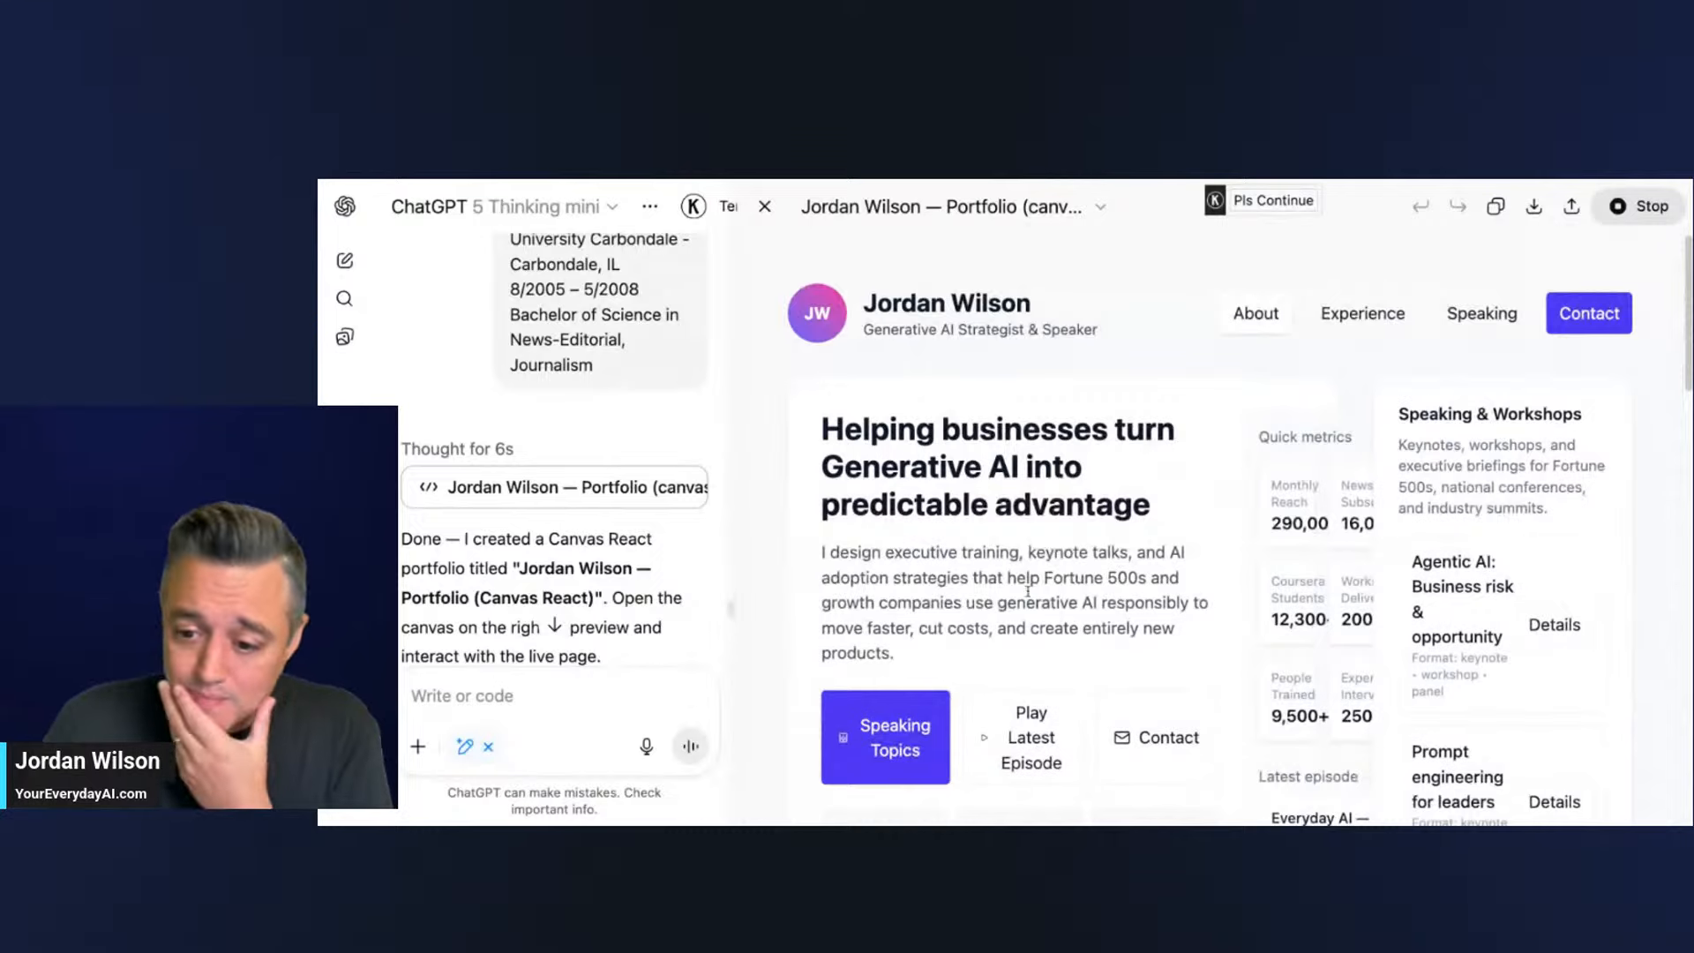
pyautogui.scroll(-4, 1170, 560)
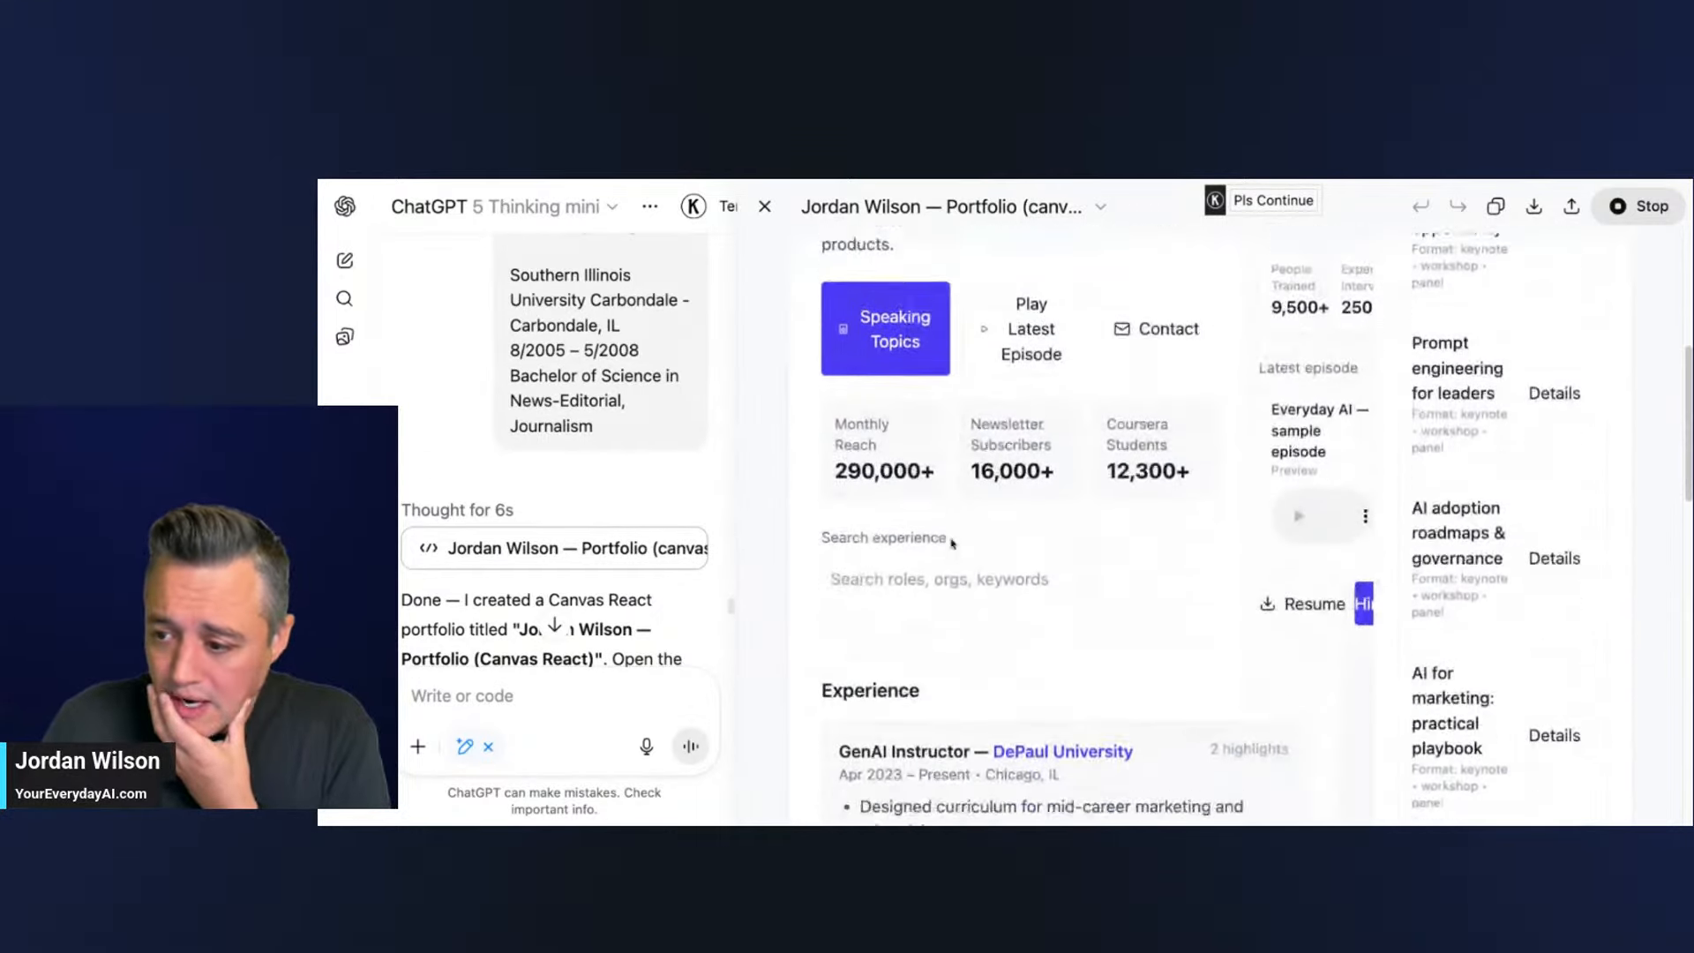
pyautogui.scroll(4, 1170, 559)
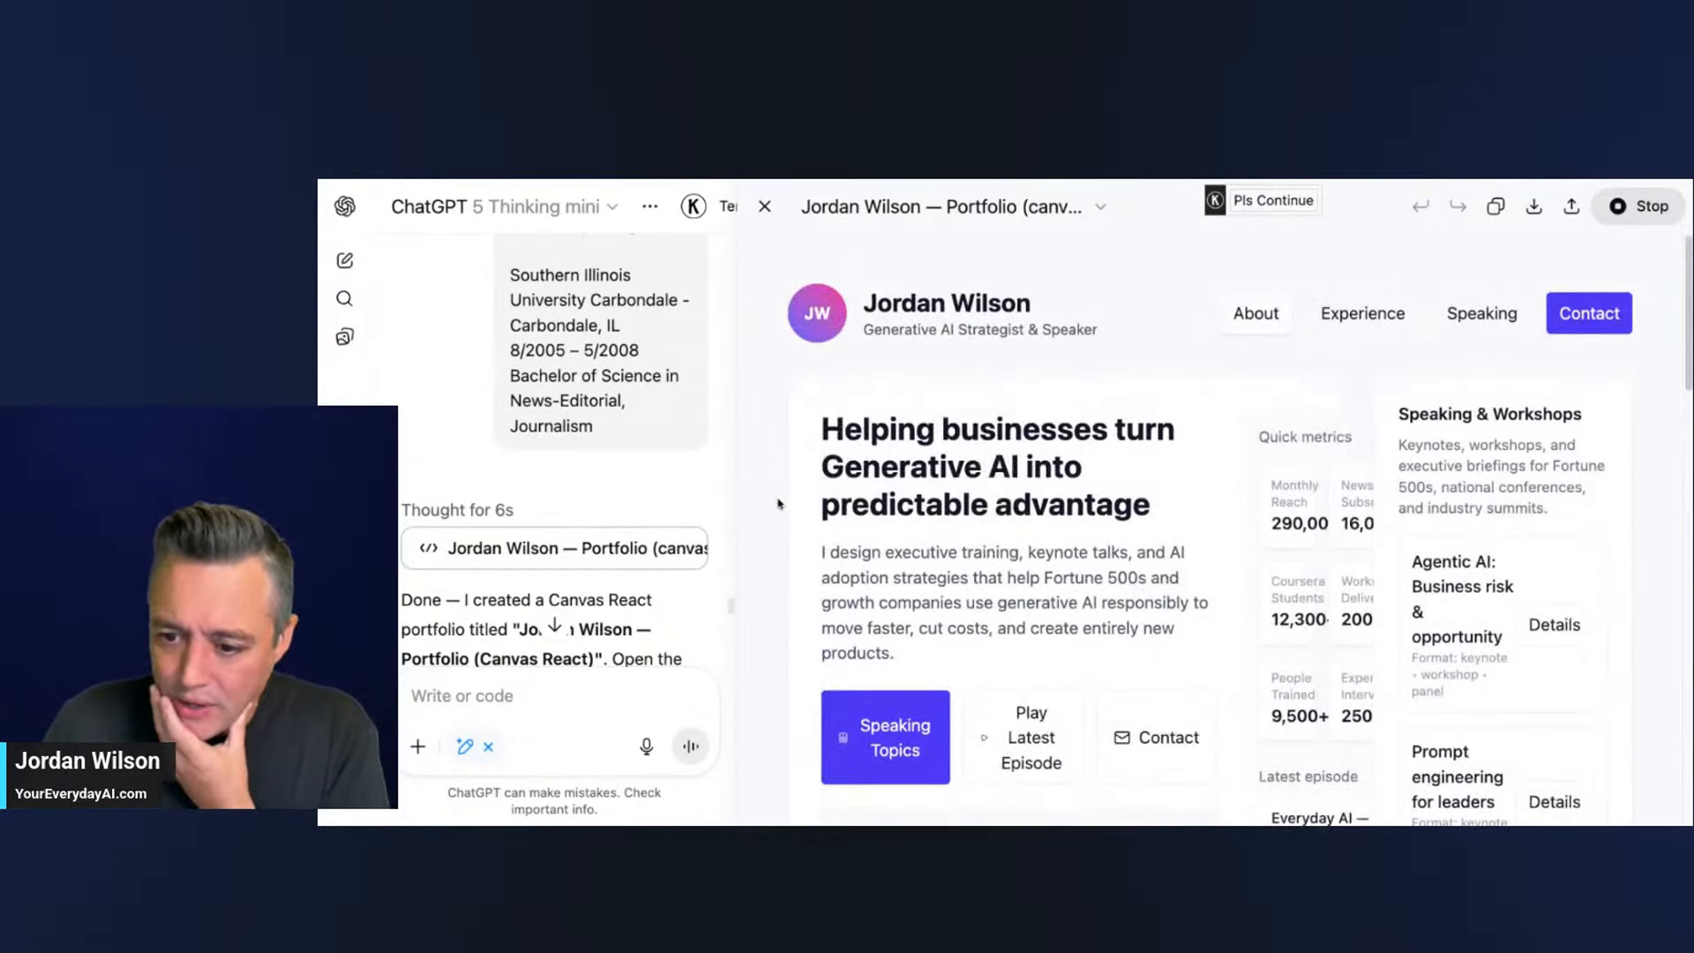
pyautogui.press('super+minus')
pyautogui.press('super+minus')
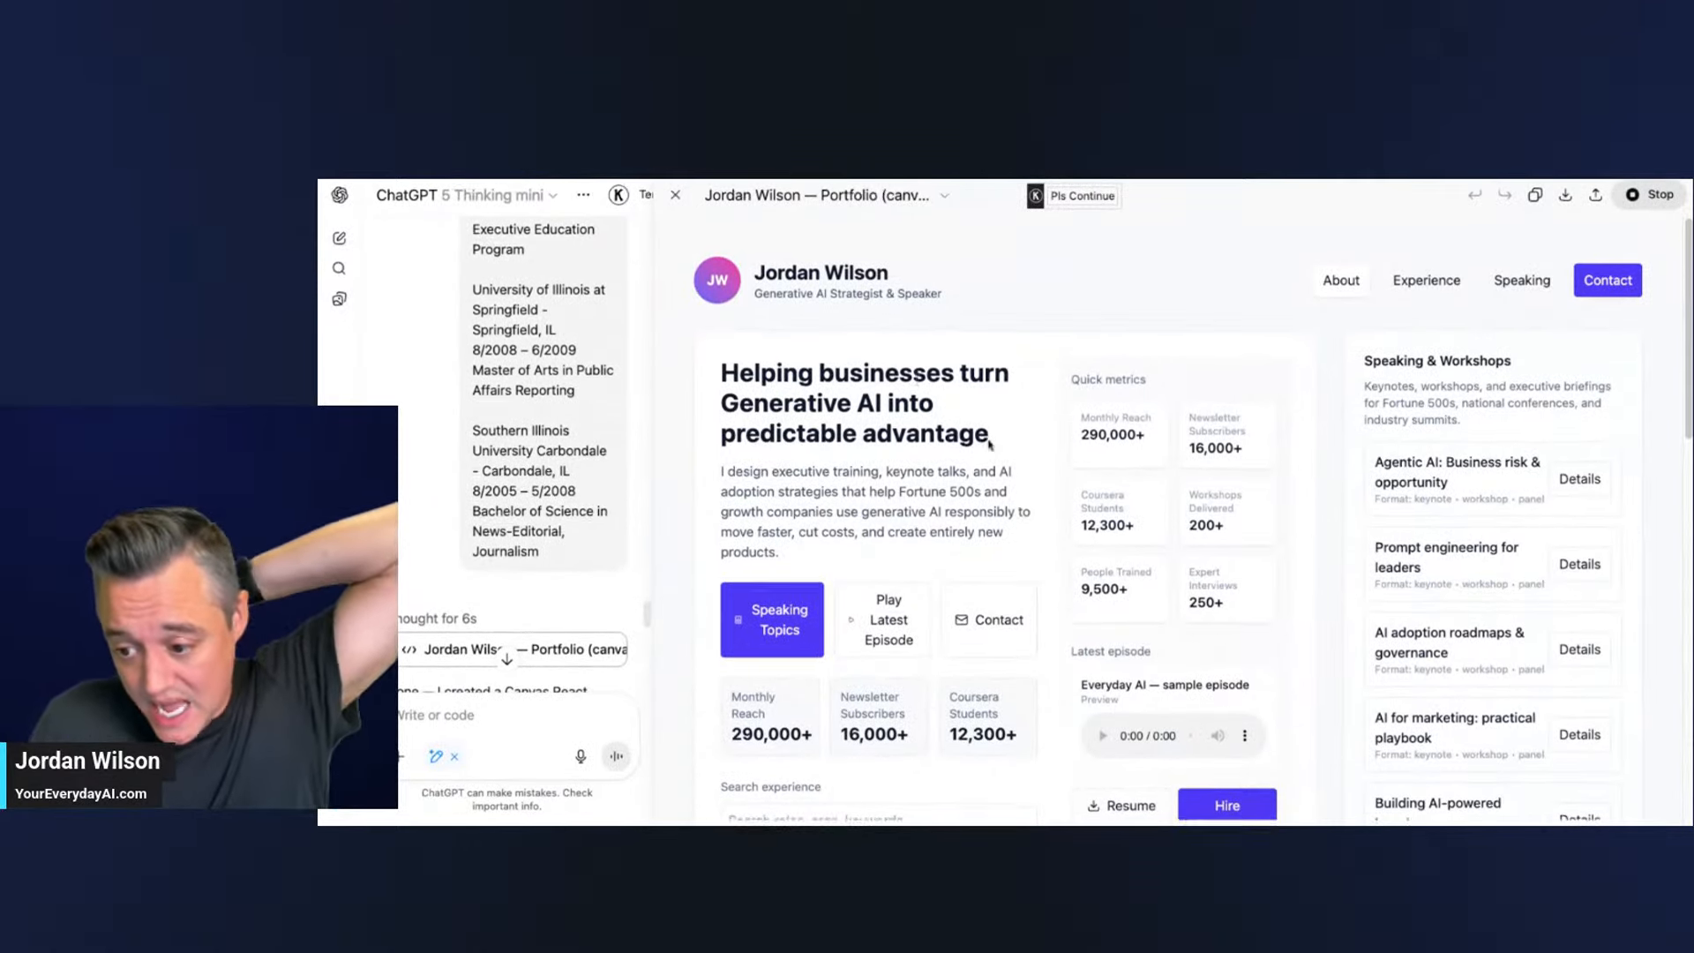
# - Examine the portfolio page's quick metrics, latest episode and experience sections, and jump to its contact form
pyautogui.scroll(-5, 1143, 632)
pyautogui.scroll(2, 1144, 631)
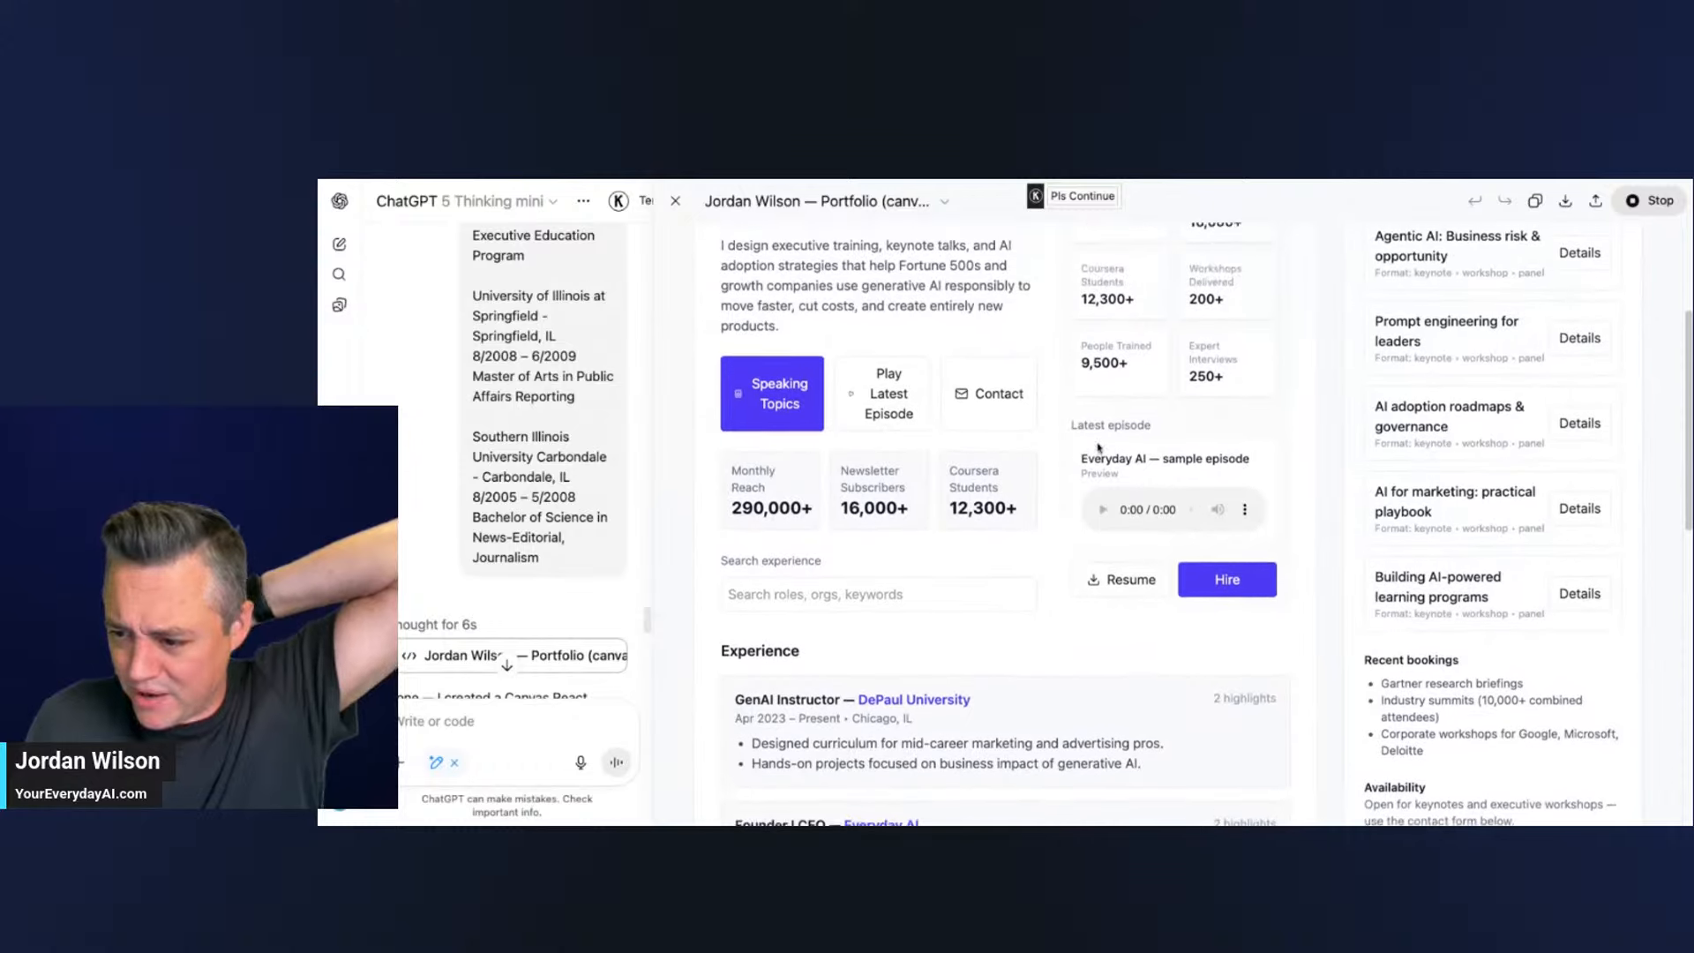
pyautogui.scroll(1, 1102, 477)
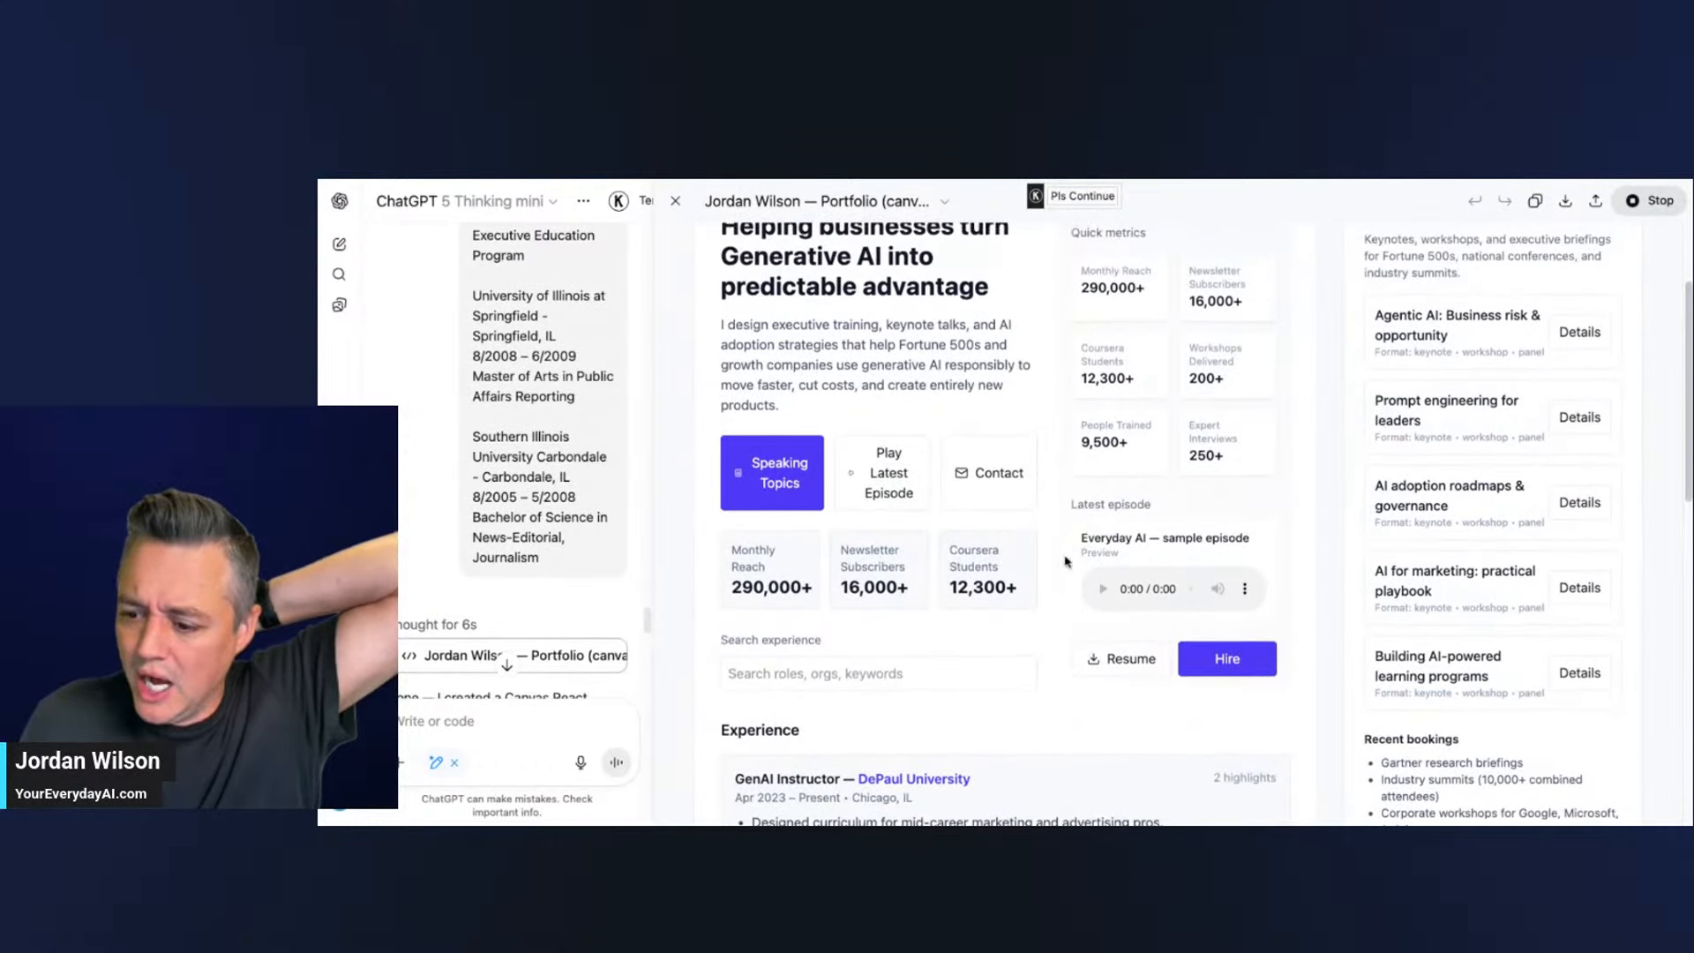
pyautogui.scroll(2, 792, 660)
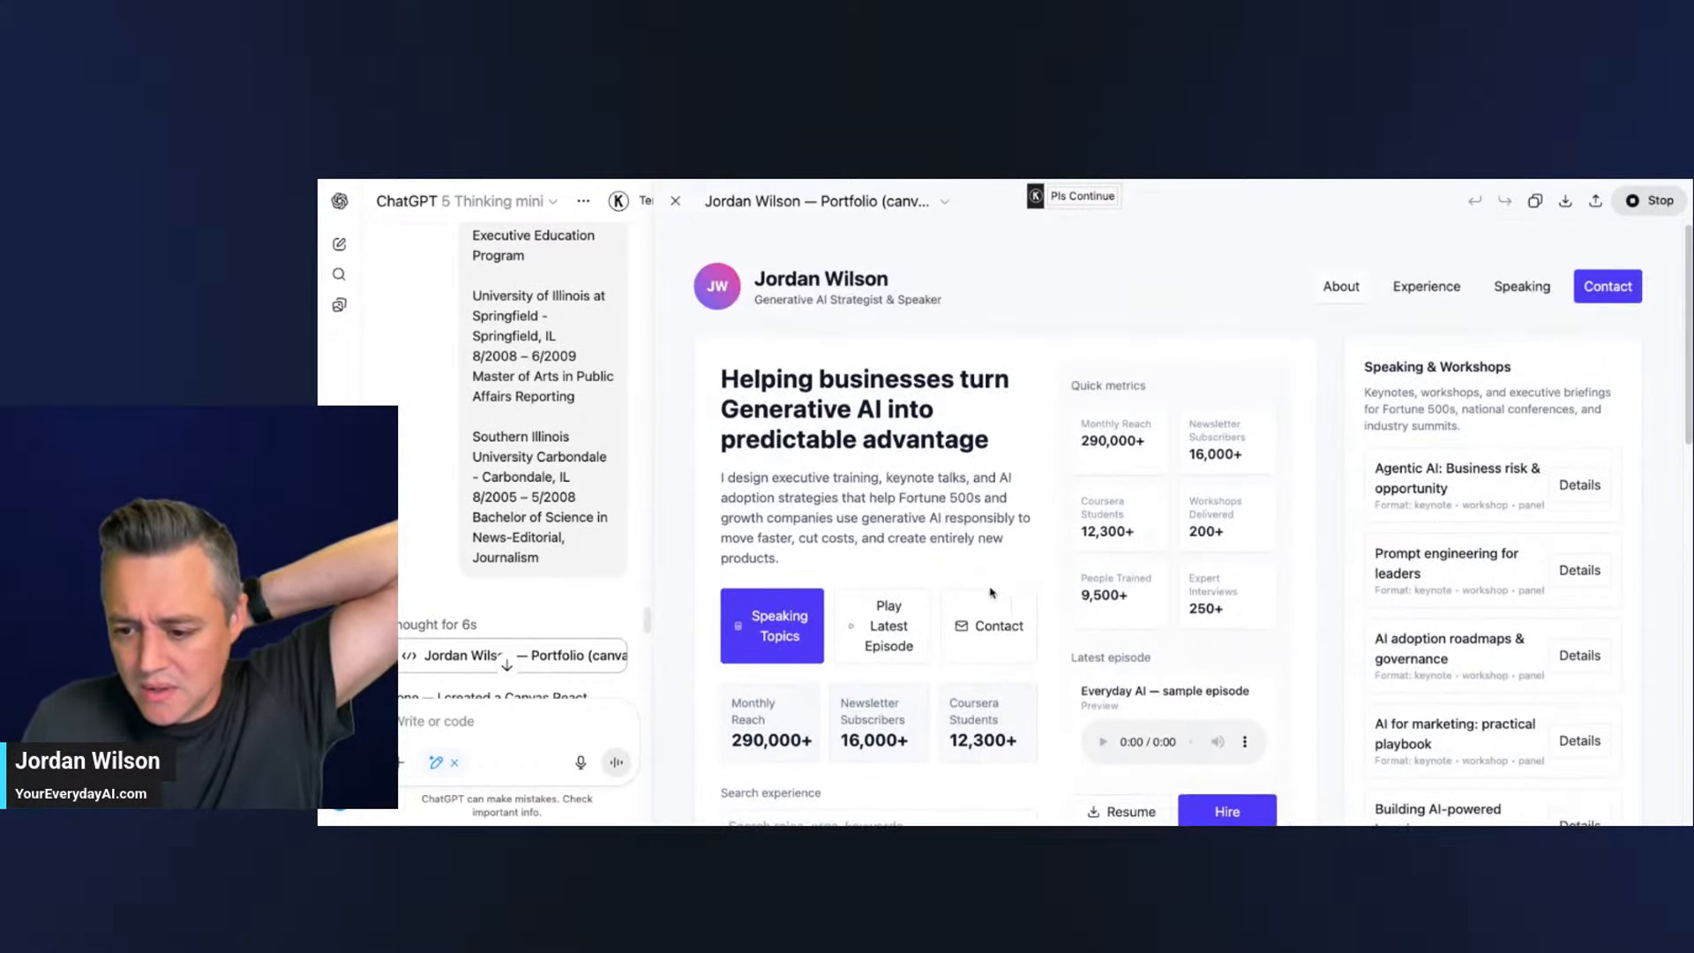
pyautogui.click(1019, 624)
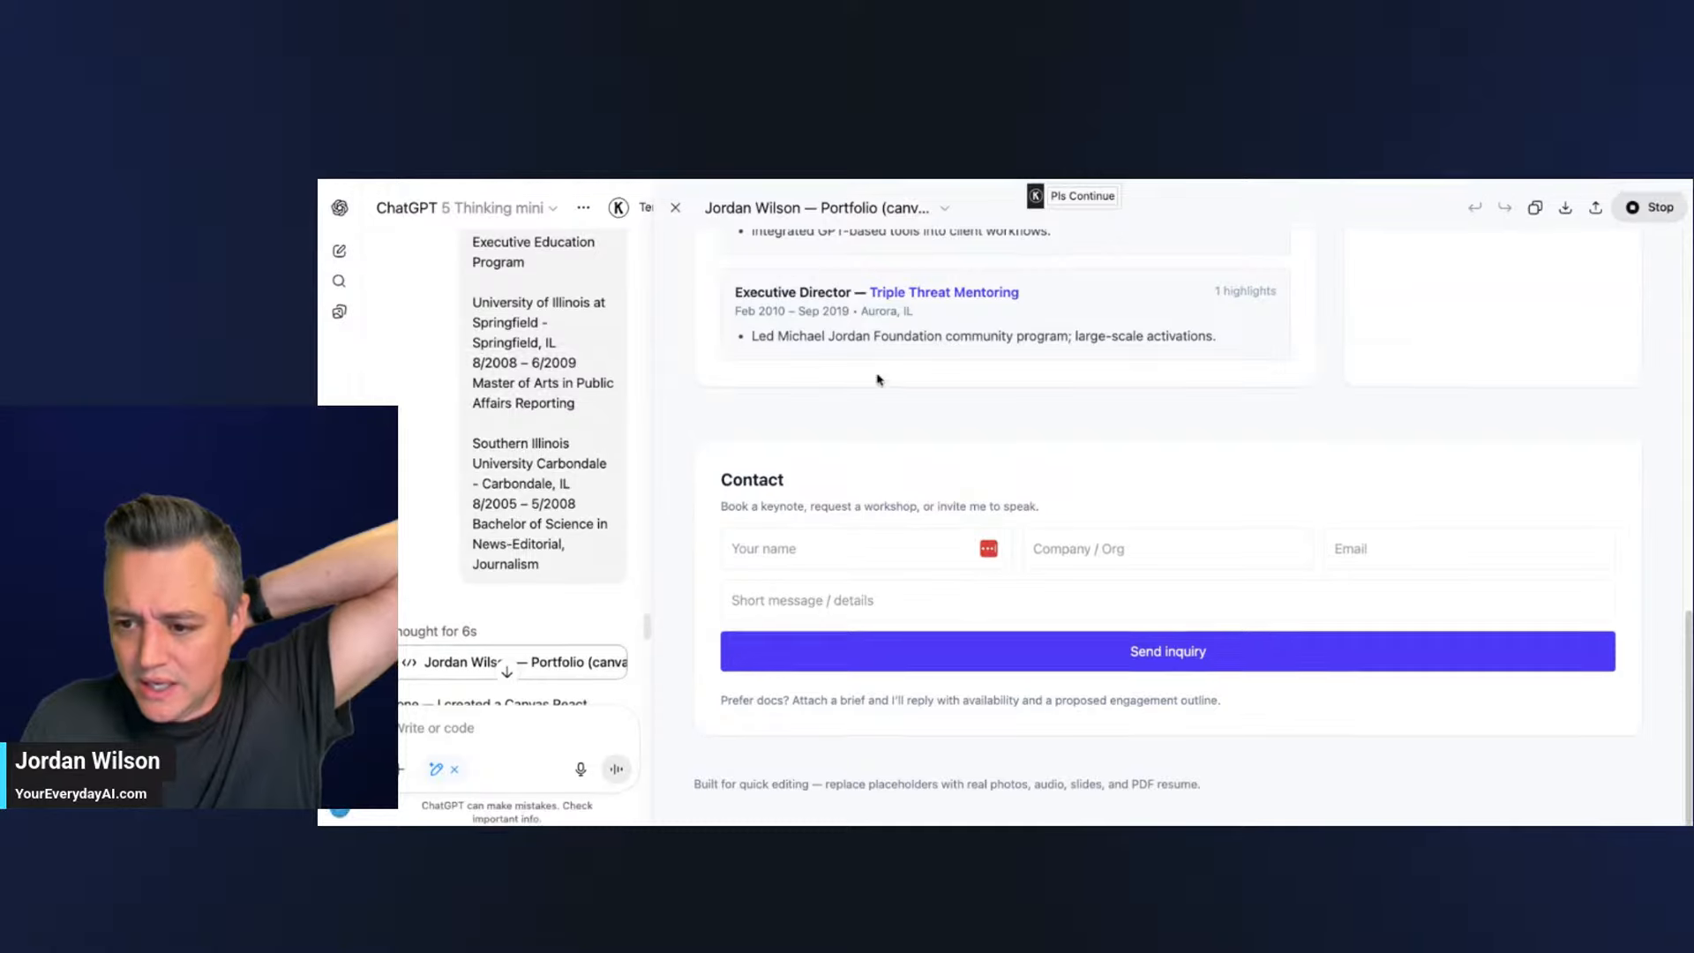
pyautogui.scroll(10, 898, 393)
pyautogui.scroll(-2, 898, 392)
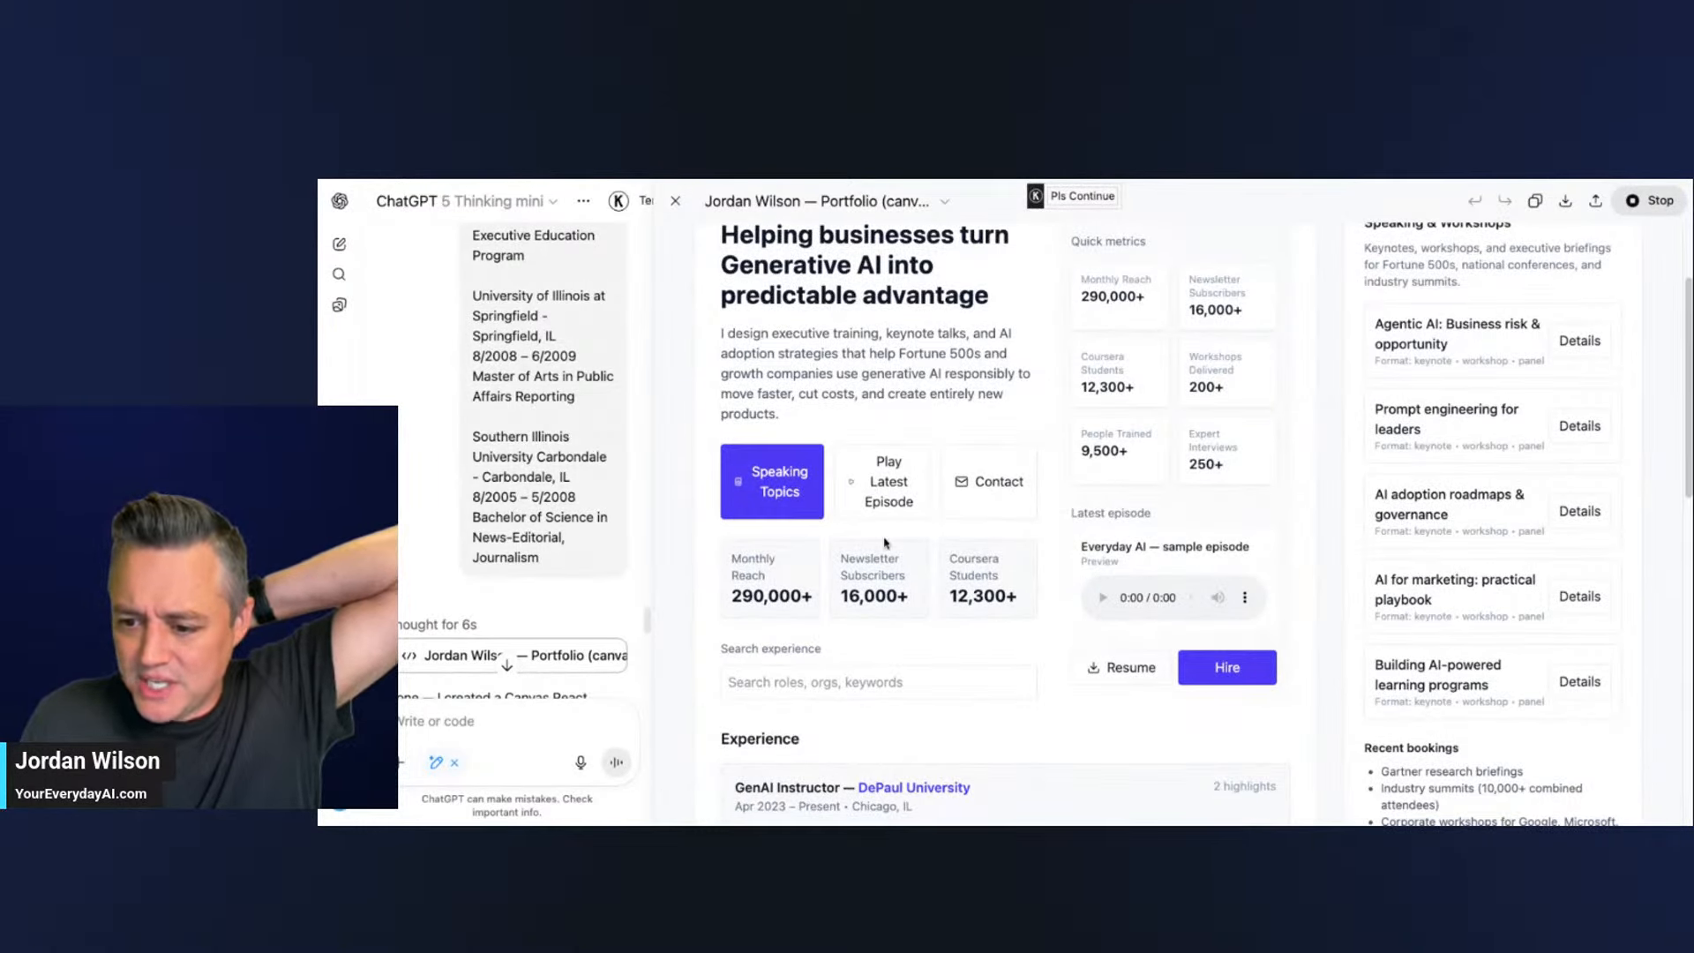
# - Examine the portfolio page's header, metrics and experience sections, test its Contact link, and read ChatGPT's suggested next steps to the end
pyautogui.scroll(2, 984, 624)
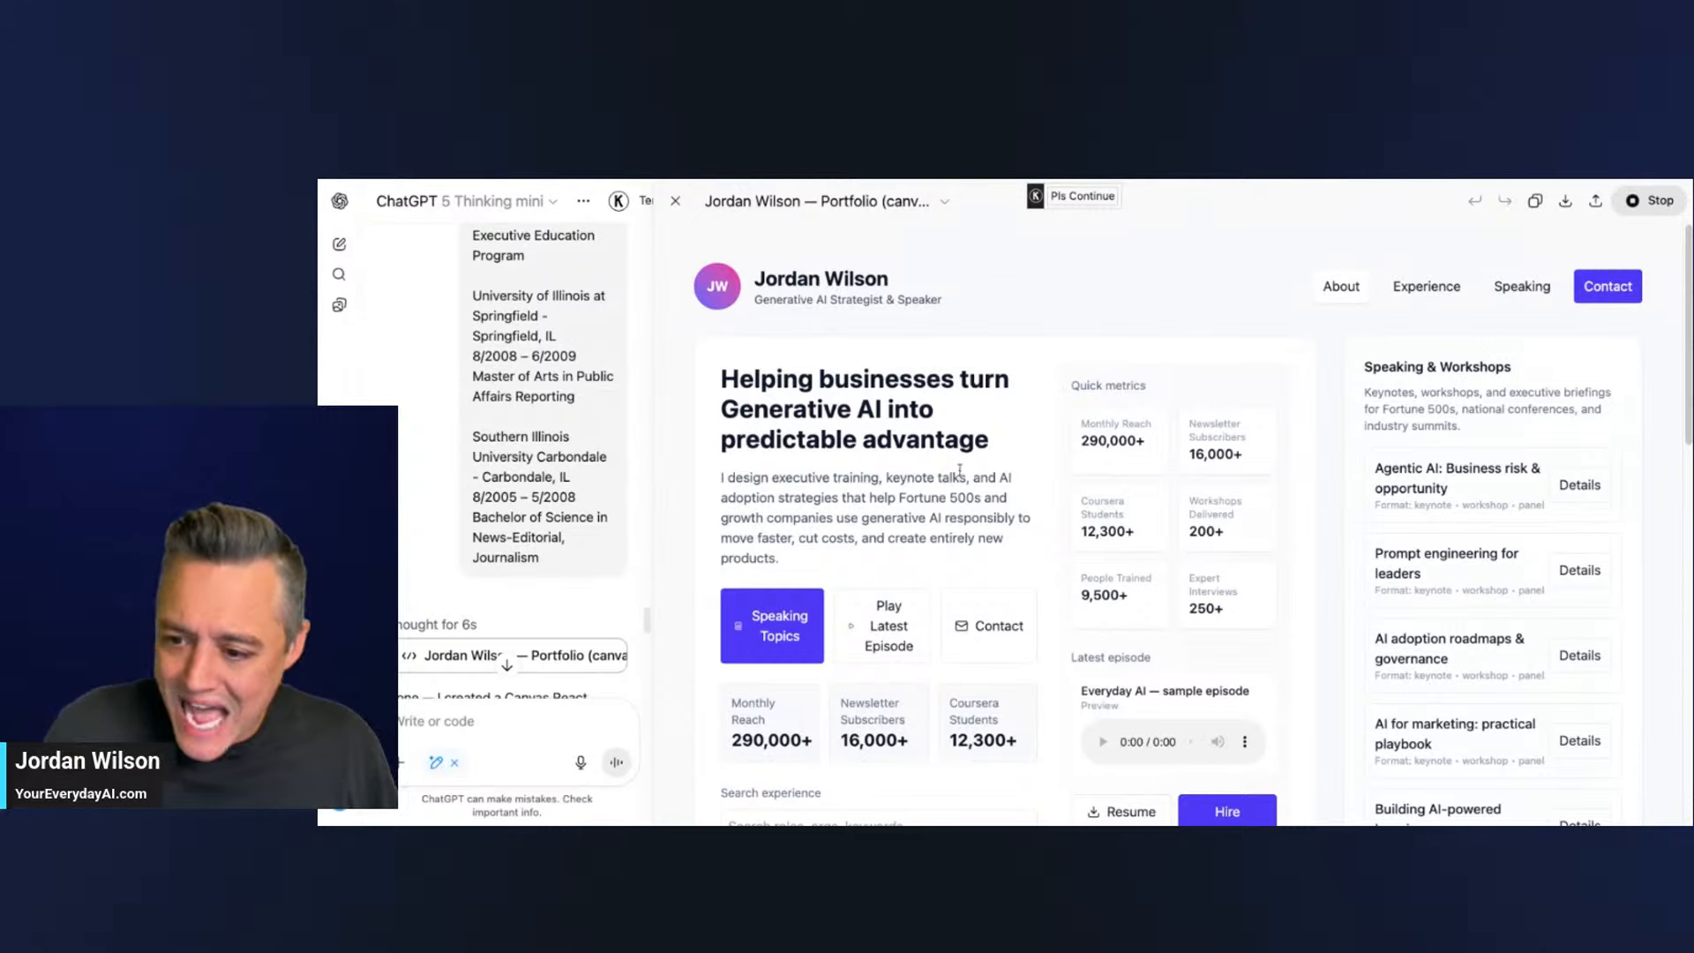
pyautogui.scroll(-3, 935, 371)
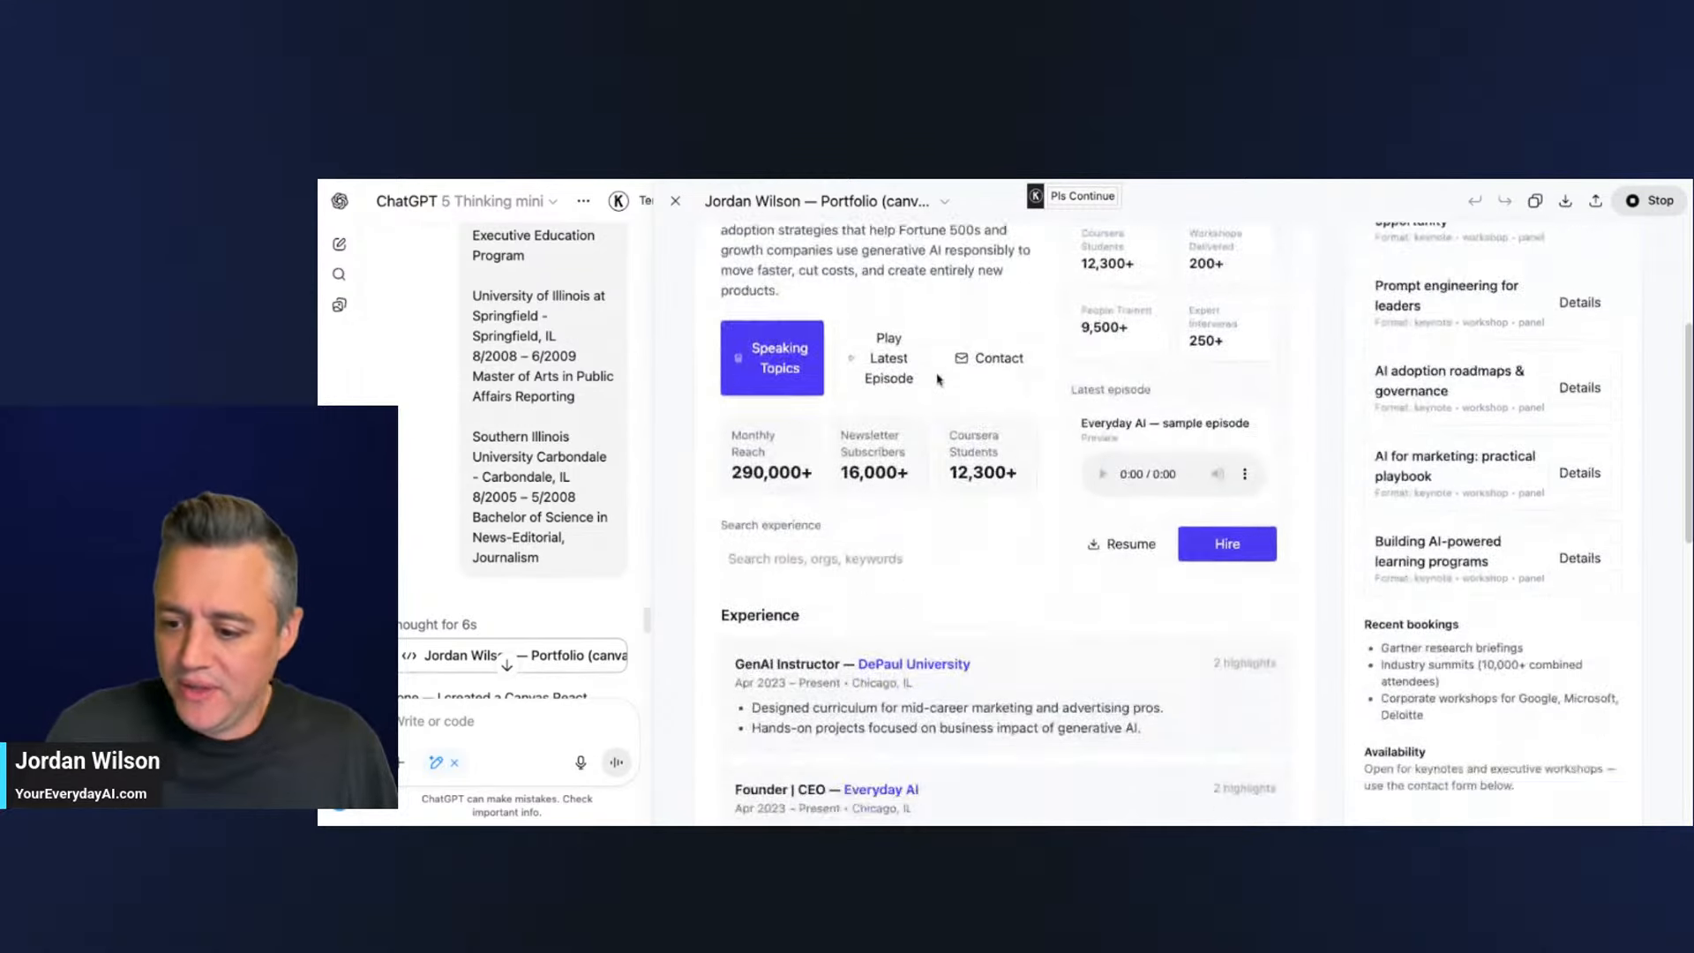
pyautogui.scroll(3, 942, 376)
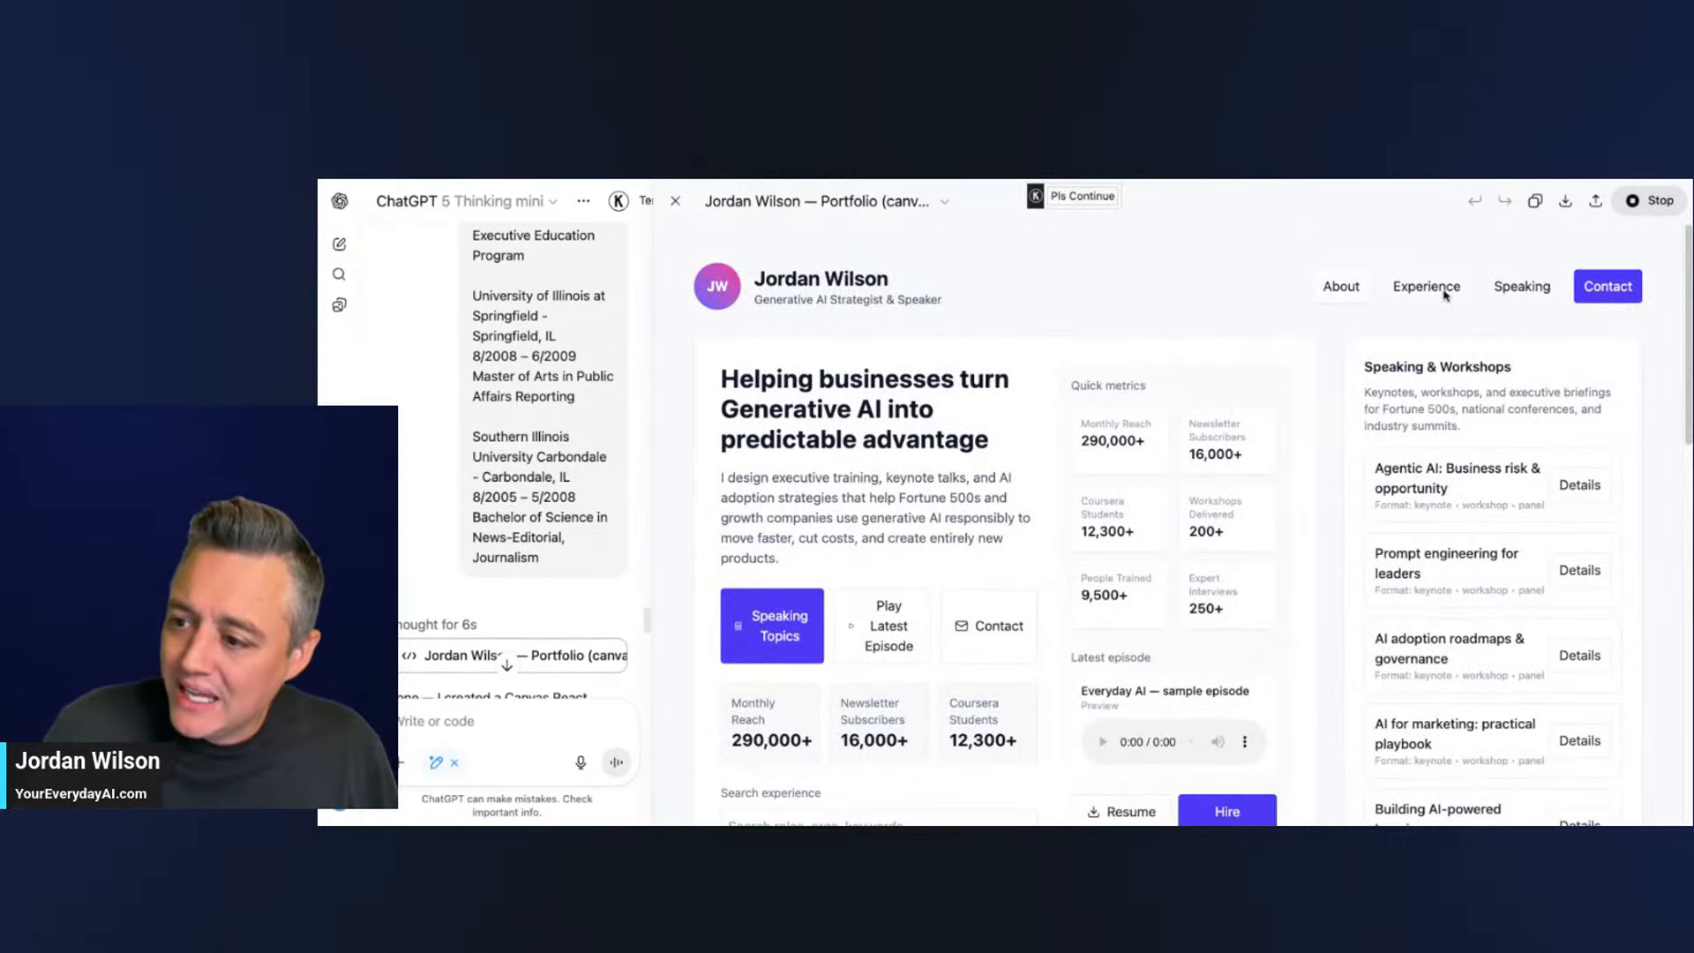
pyautogui.scroll(-5, 937, 428)
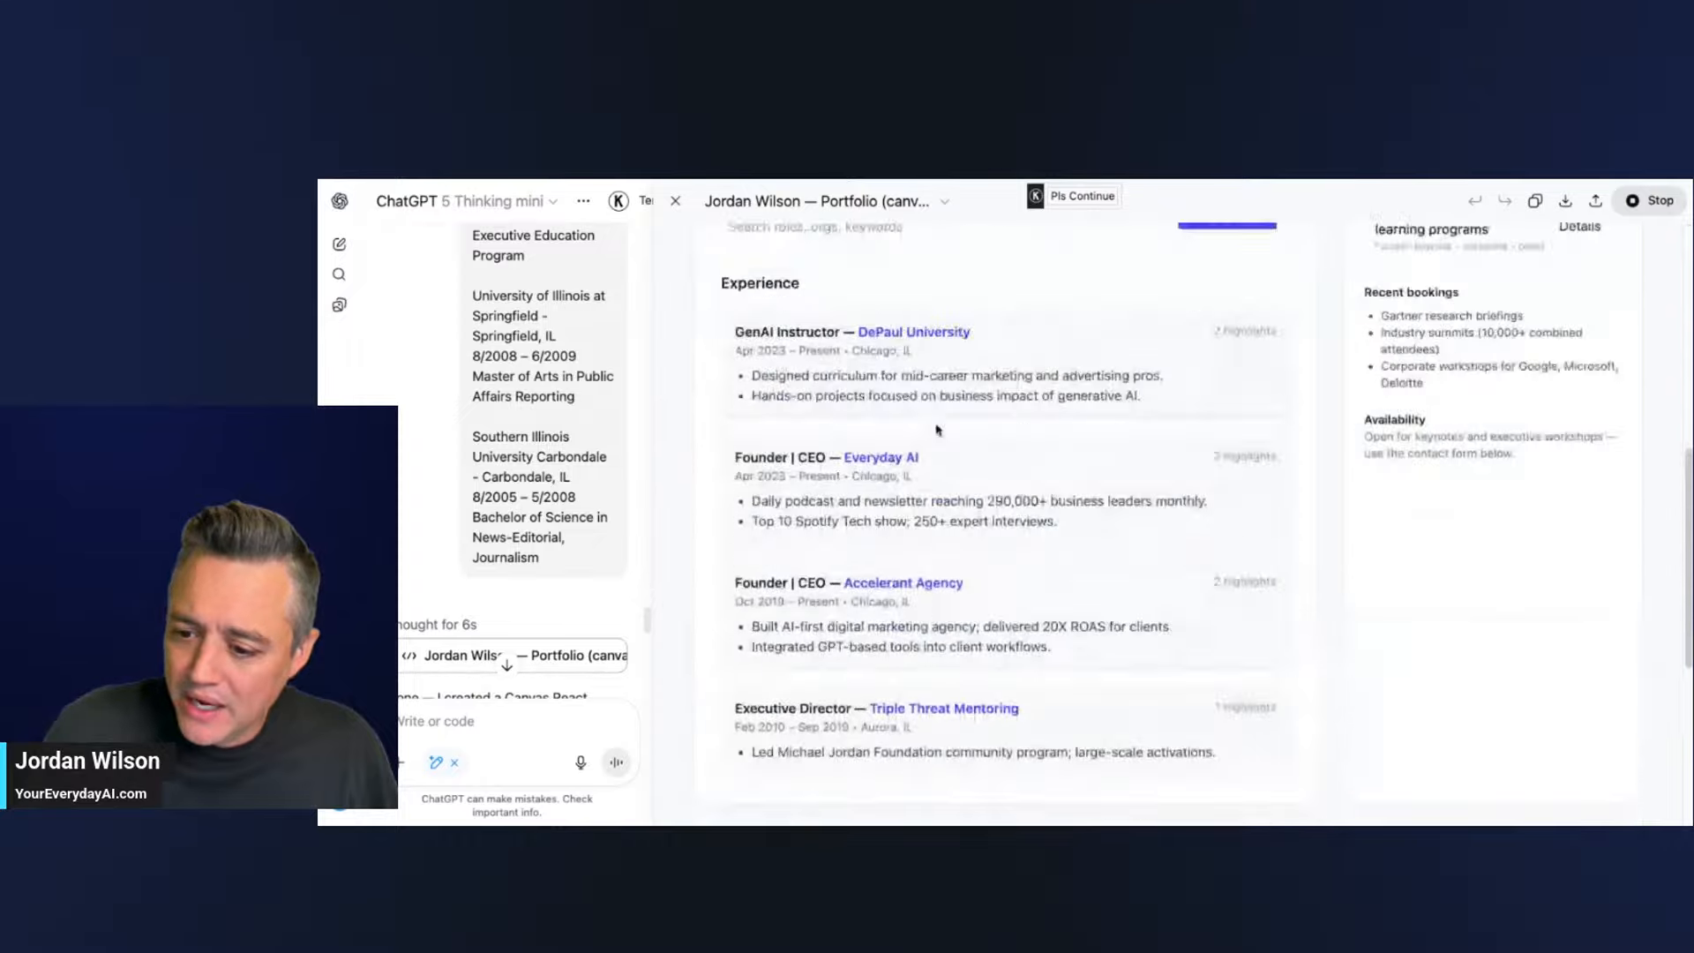
pyautogui.scroll(5, 935, 427)
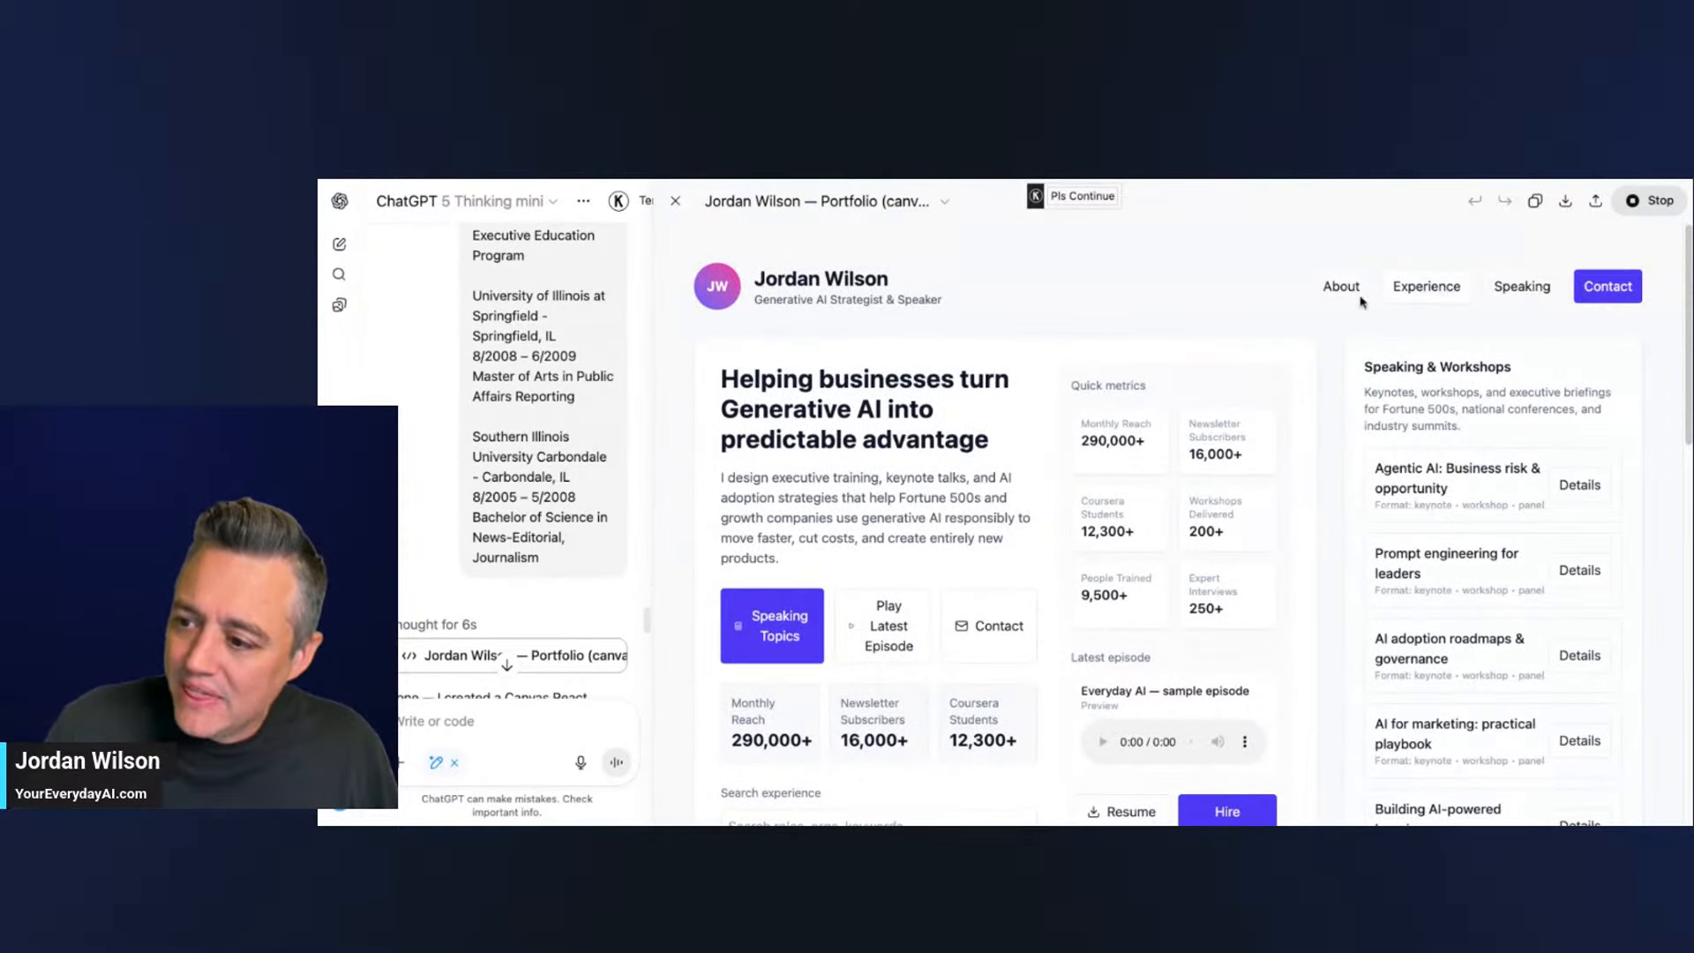
pyautogui.click(1595, 301)
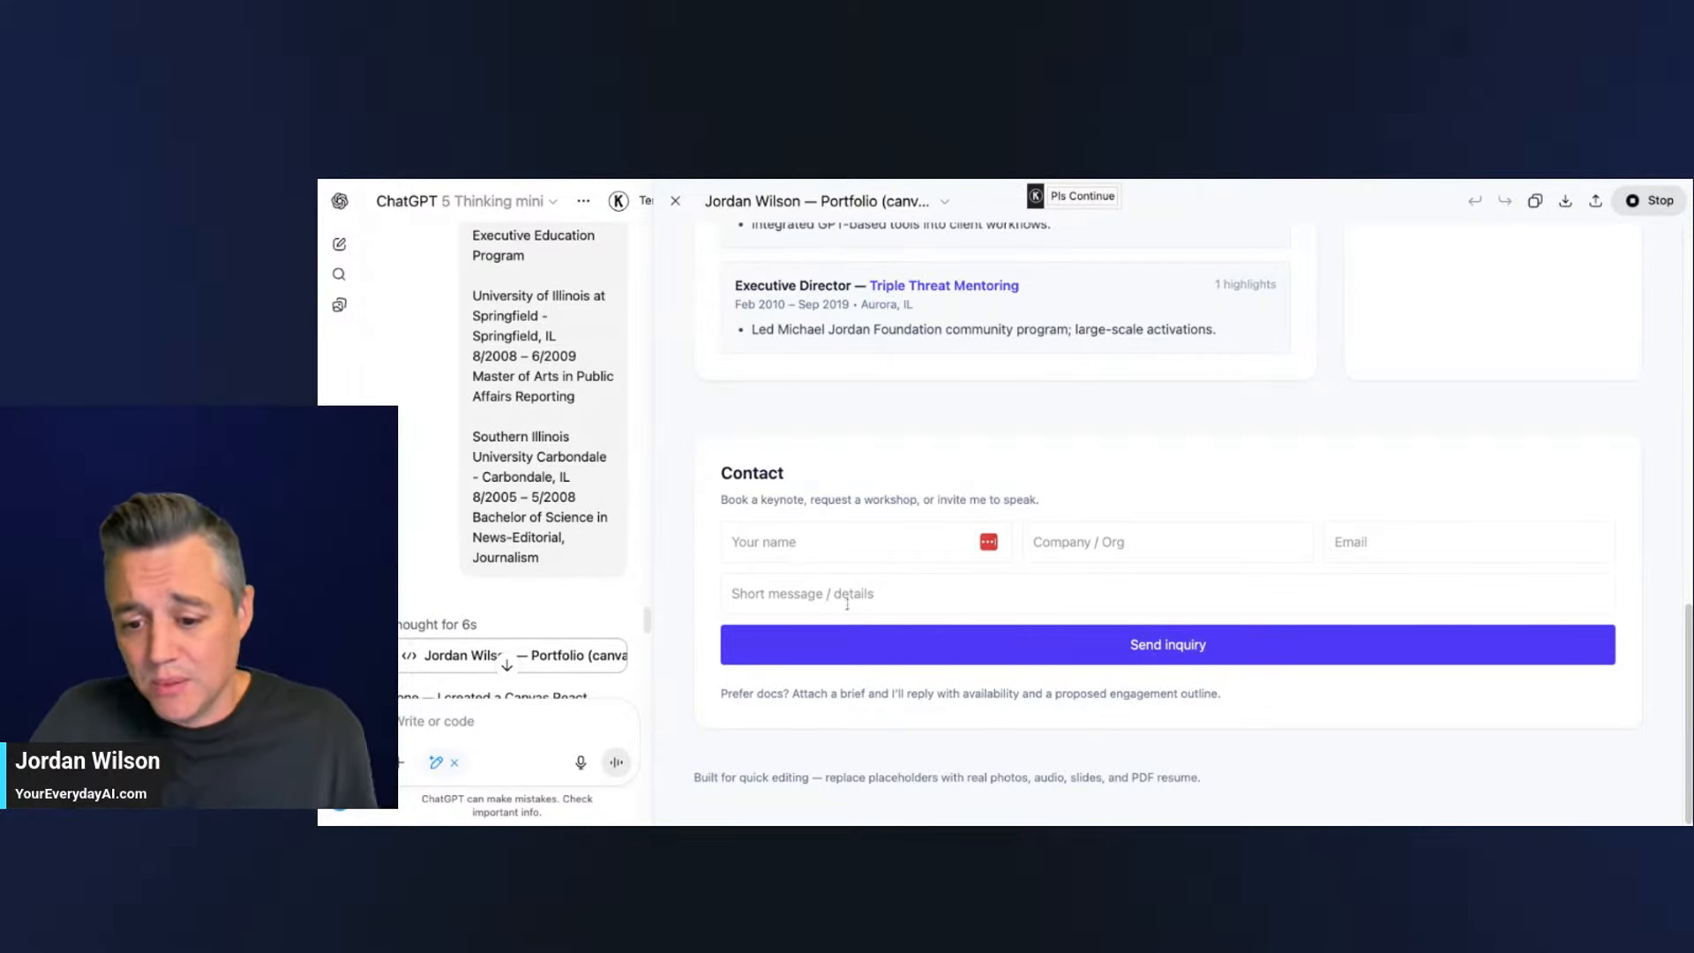
pyautogui.scroll(-8, 452, 555)
pyautogui.scroll(12, 964, 511)
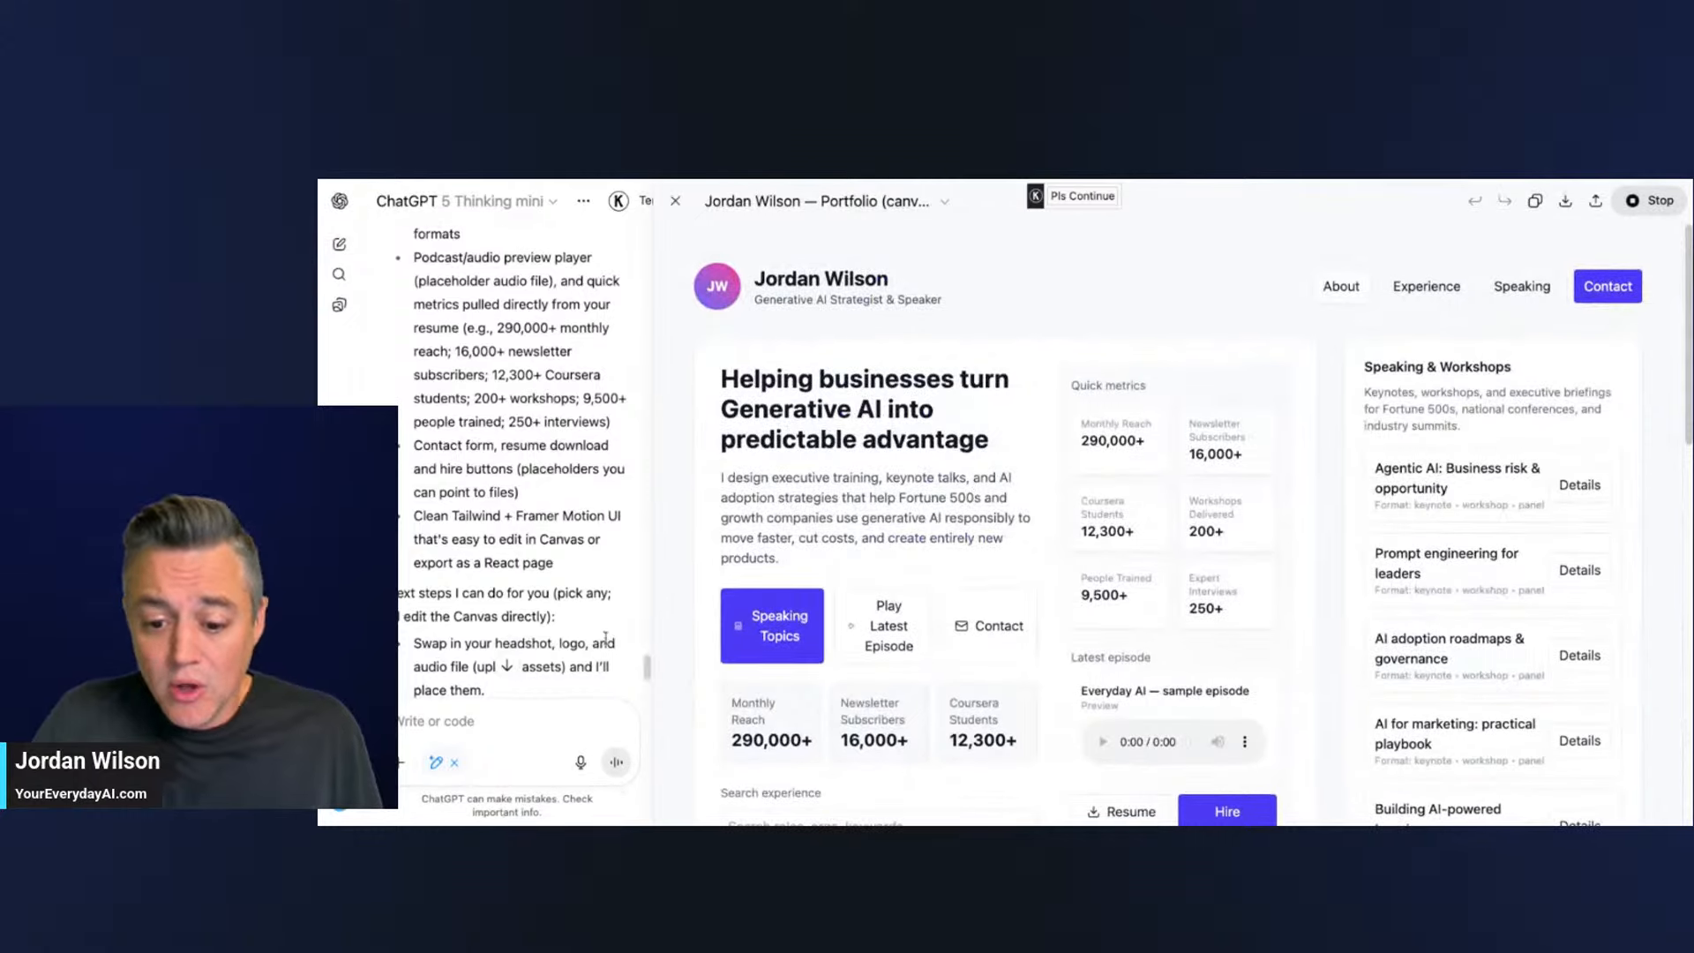
pyautogui.scroll(-7, 605, 641)
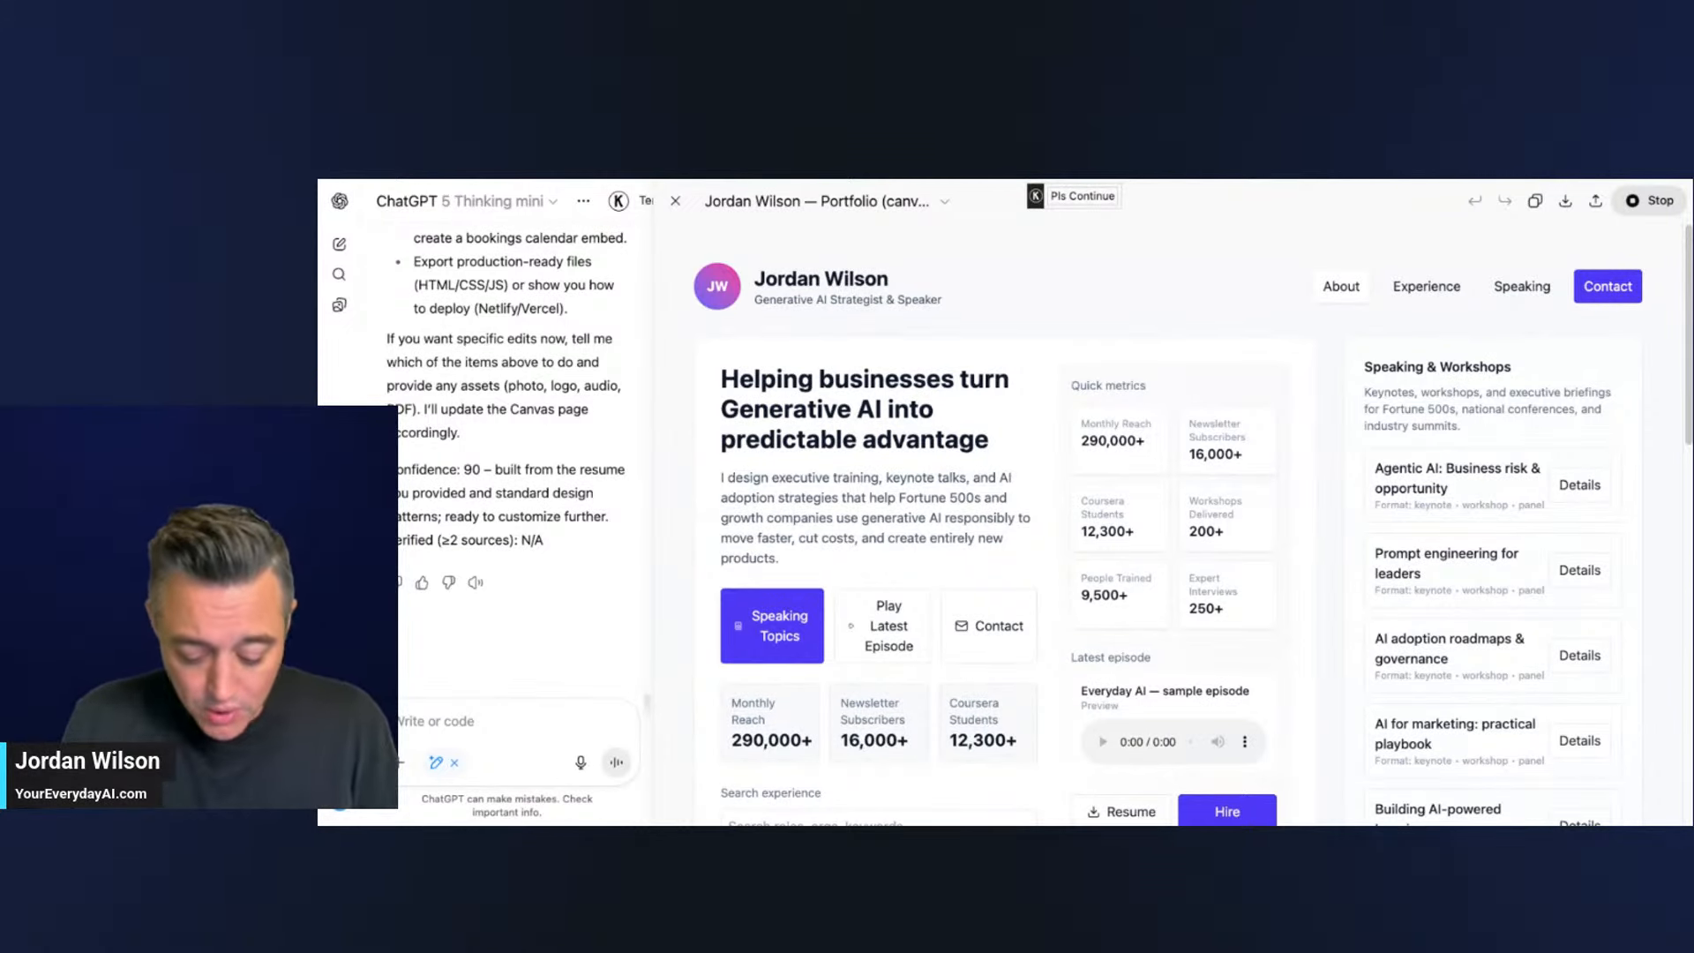
# - Begin a revision request with the point "- the buttons don't always work, aside from the contact button which works. fix that."
pyautogui.write('N')
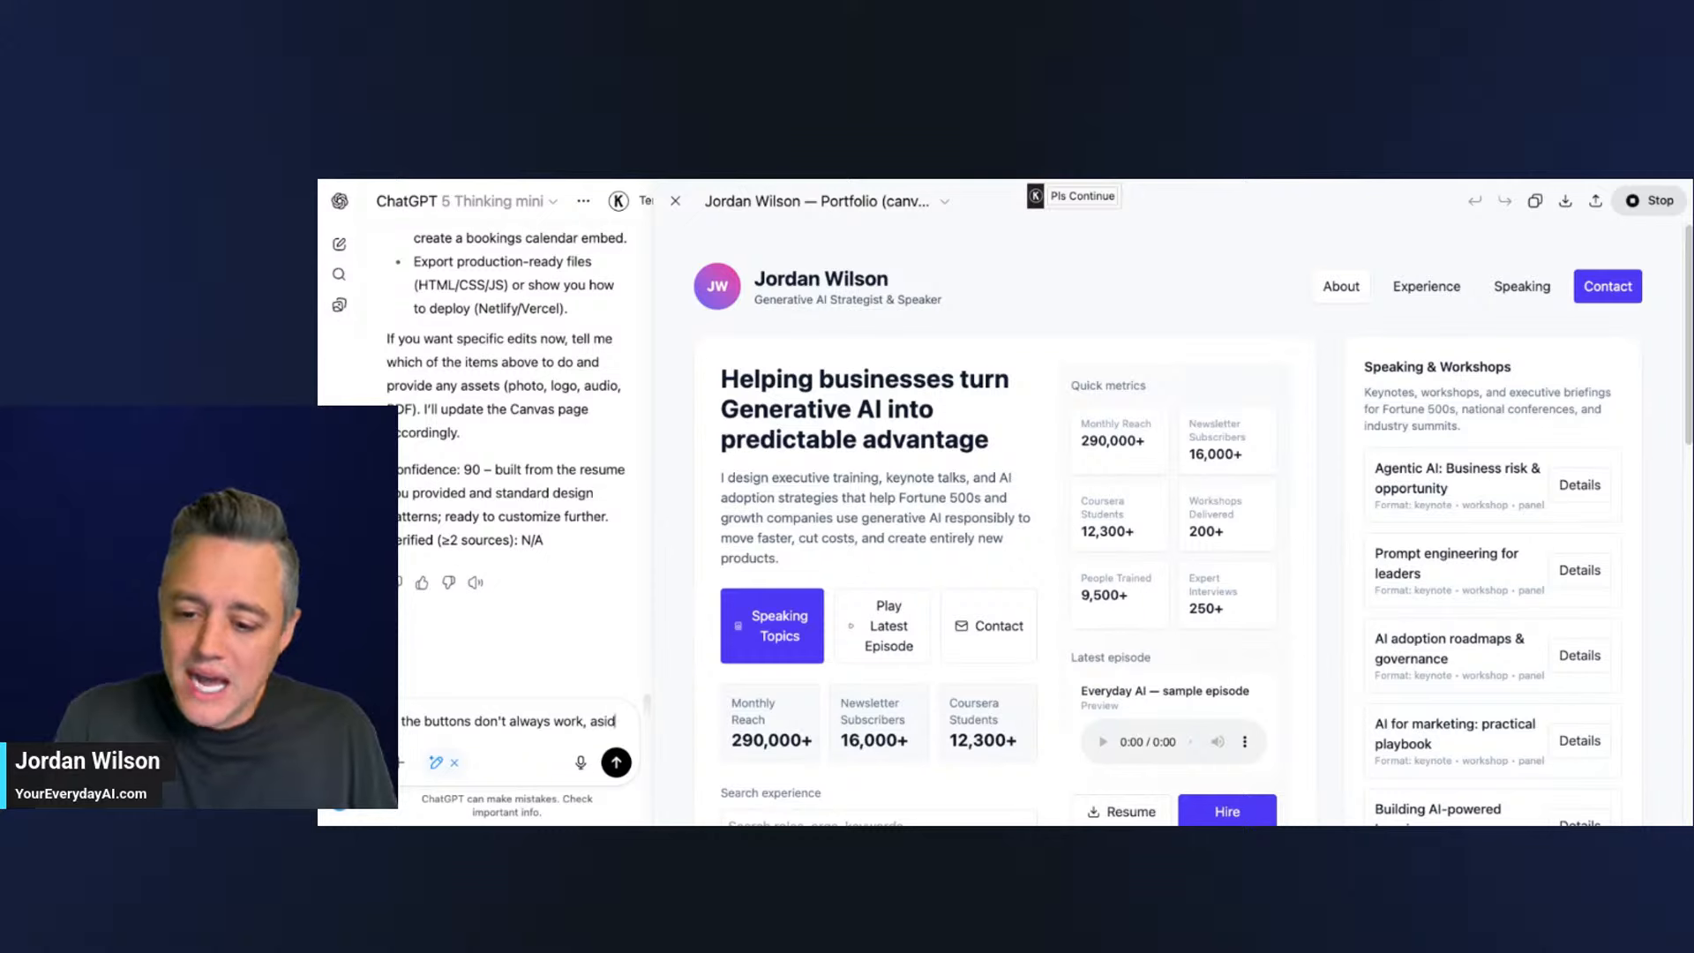
pyautogui.write('e from the contact button which works.')
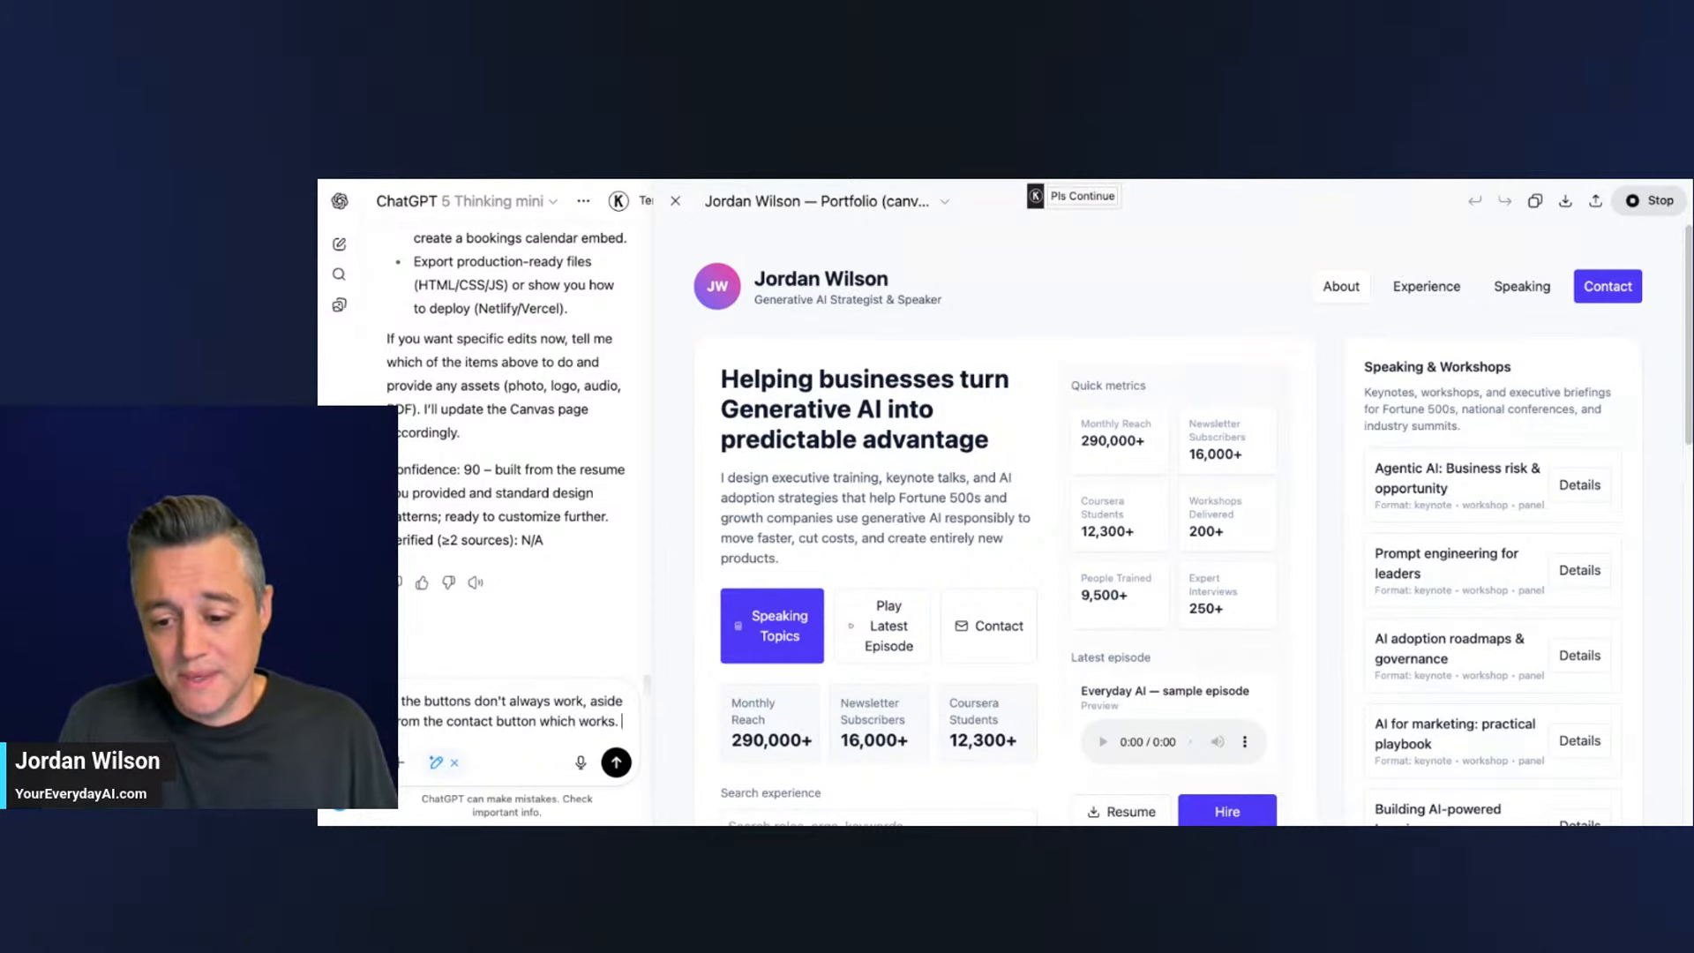
pyautogui.hotkey('shift', 'Return')
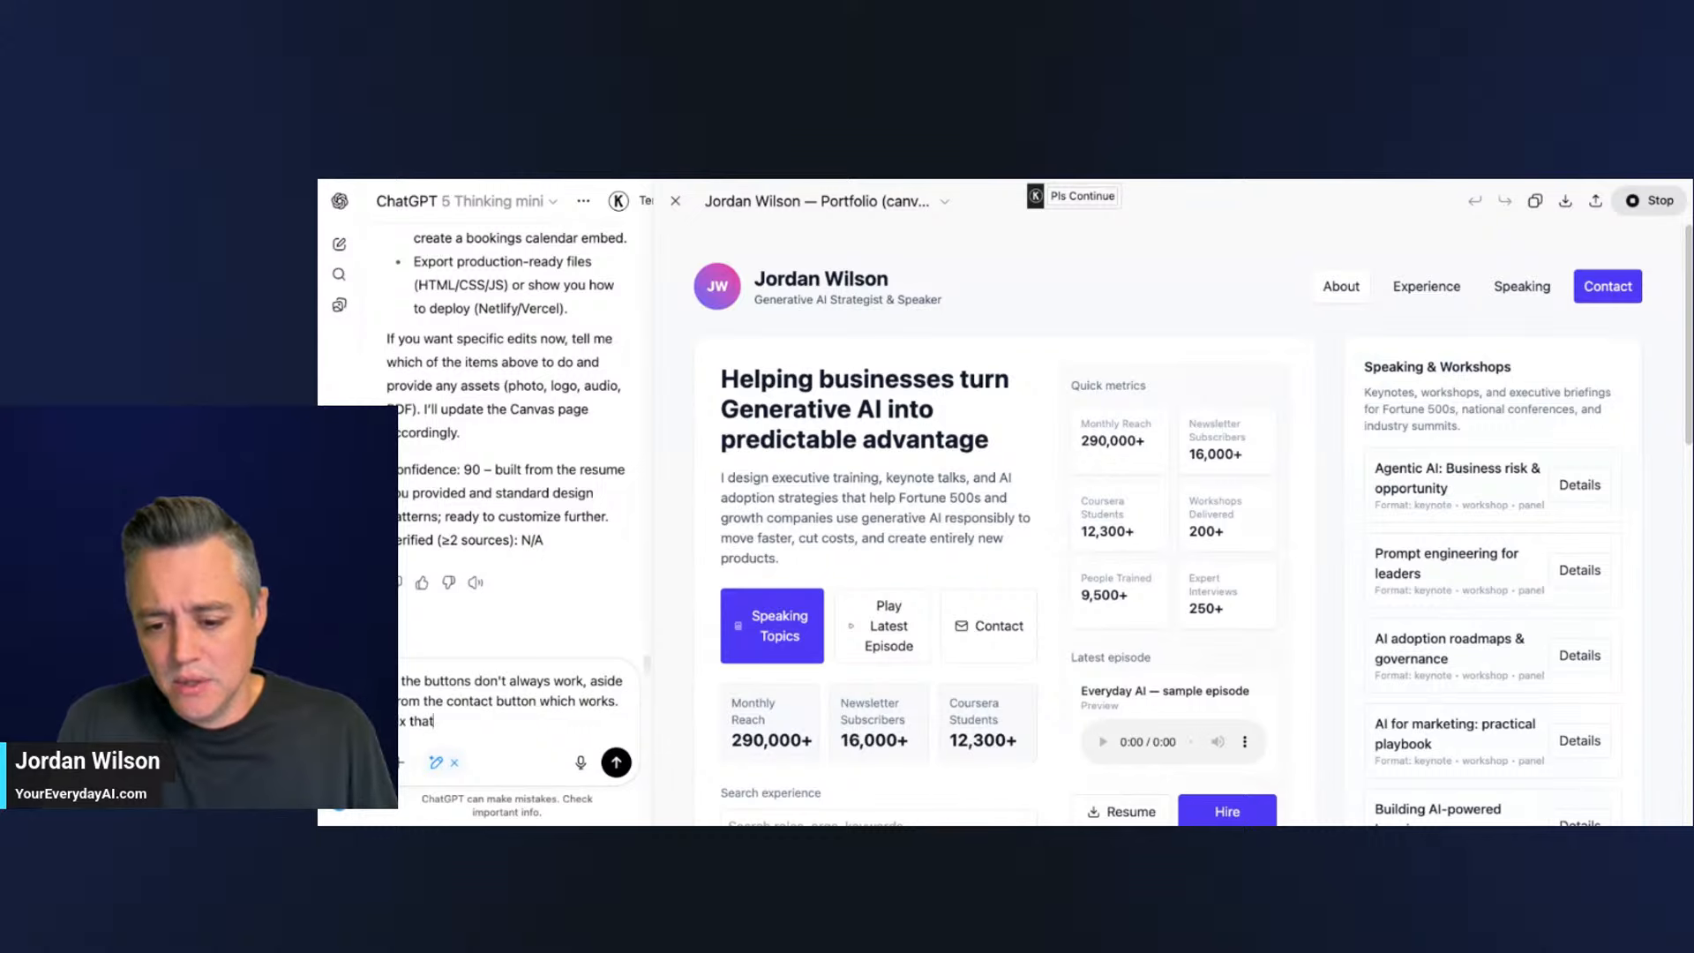
pyautogui.write('.')
pyautogui.hotkey('shift', 'Return')
pyautogui.hotkey('shift', 'Return')
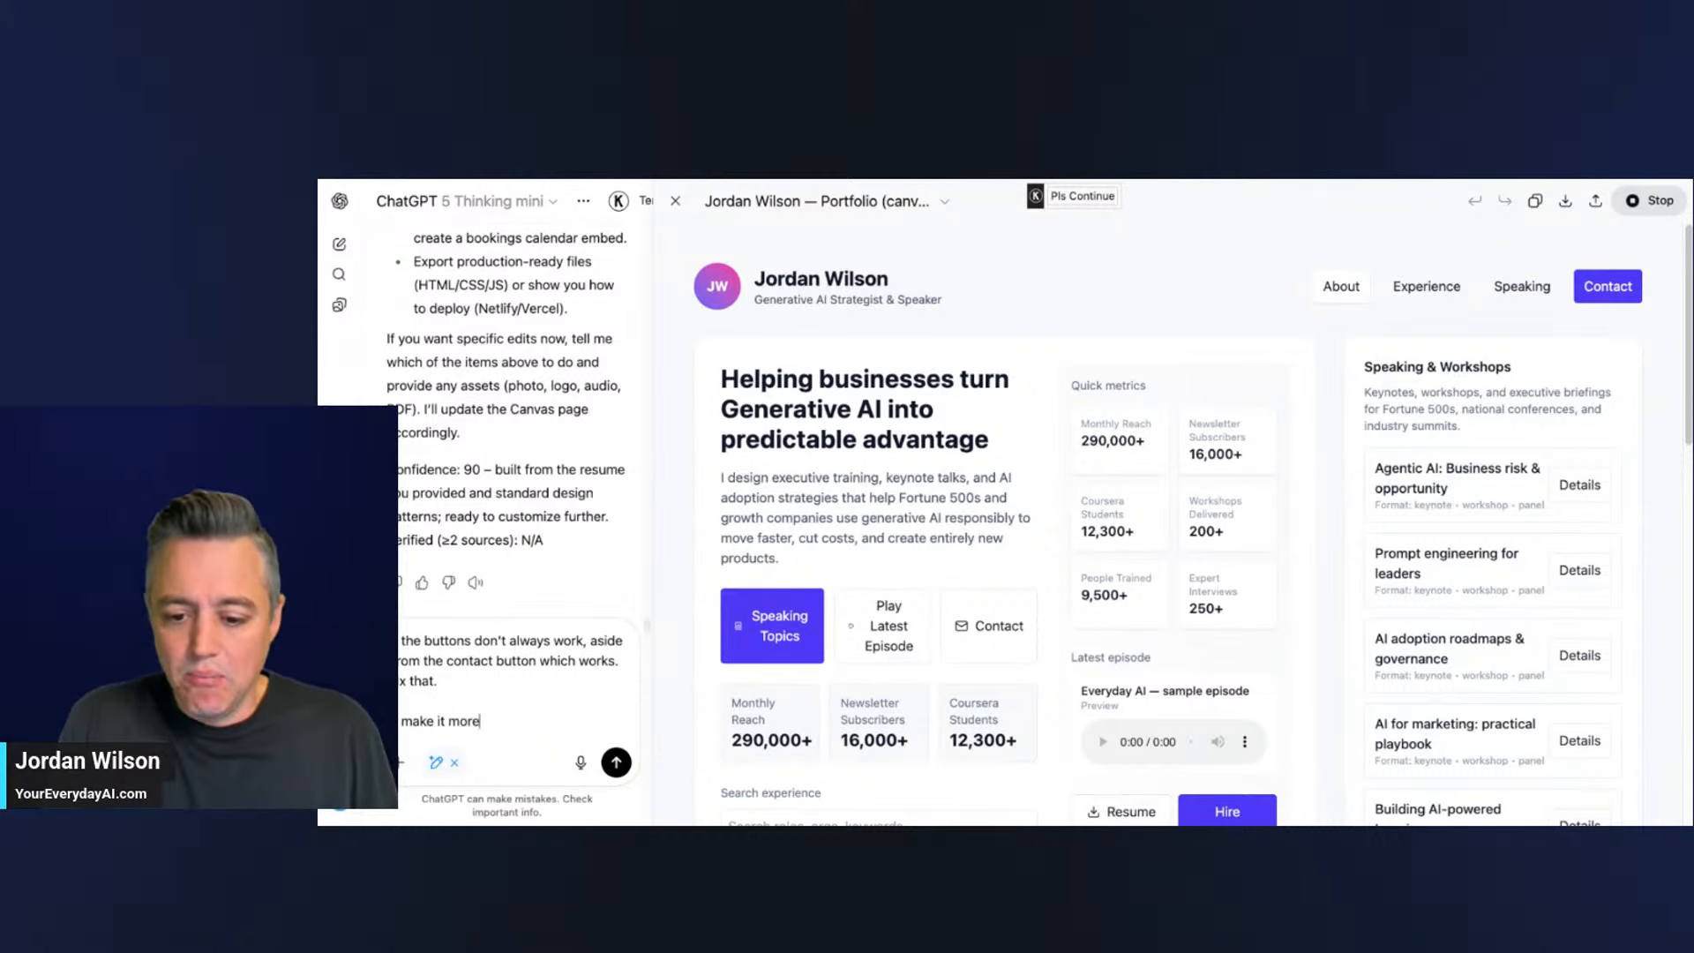
# - Add the points "- make it more interactive and clearner and more visual." and "- make it dark mode." and send the request
pyautogui.write('make it more interactive a')
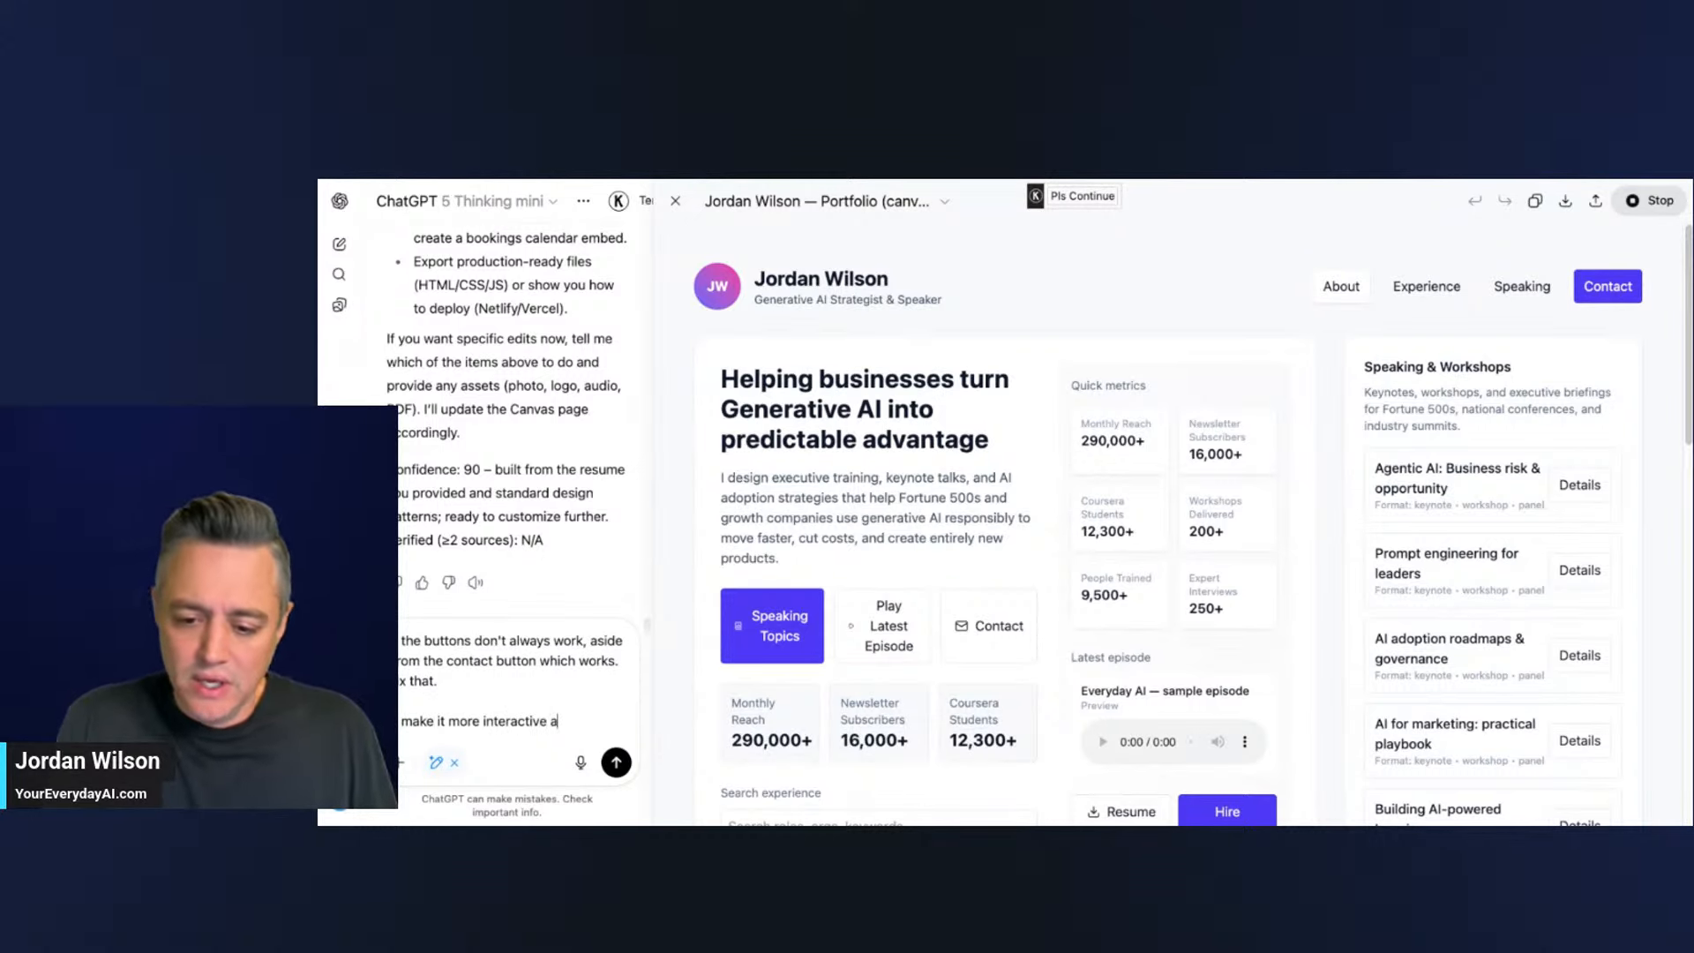
pyautogui.write('nd clearner')
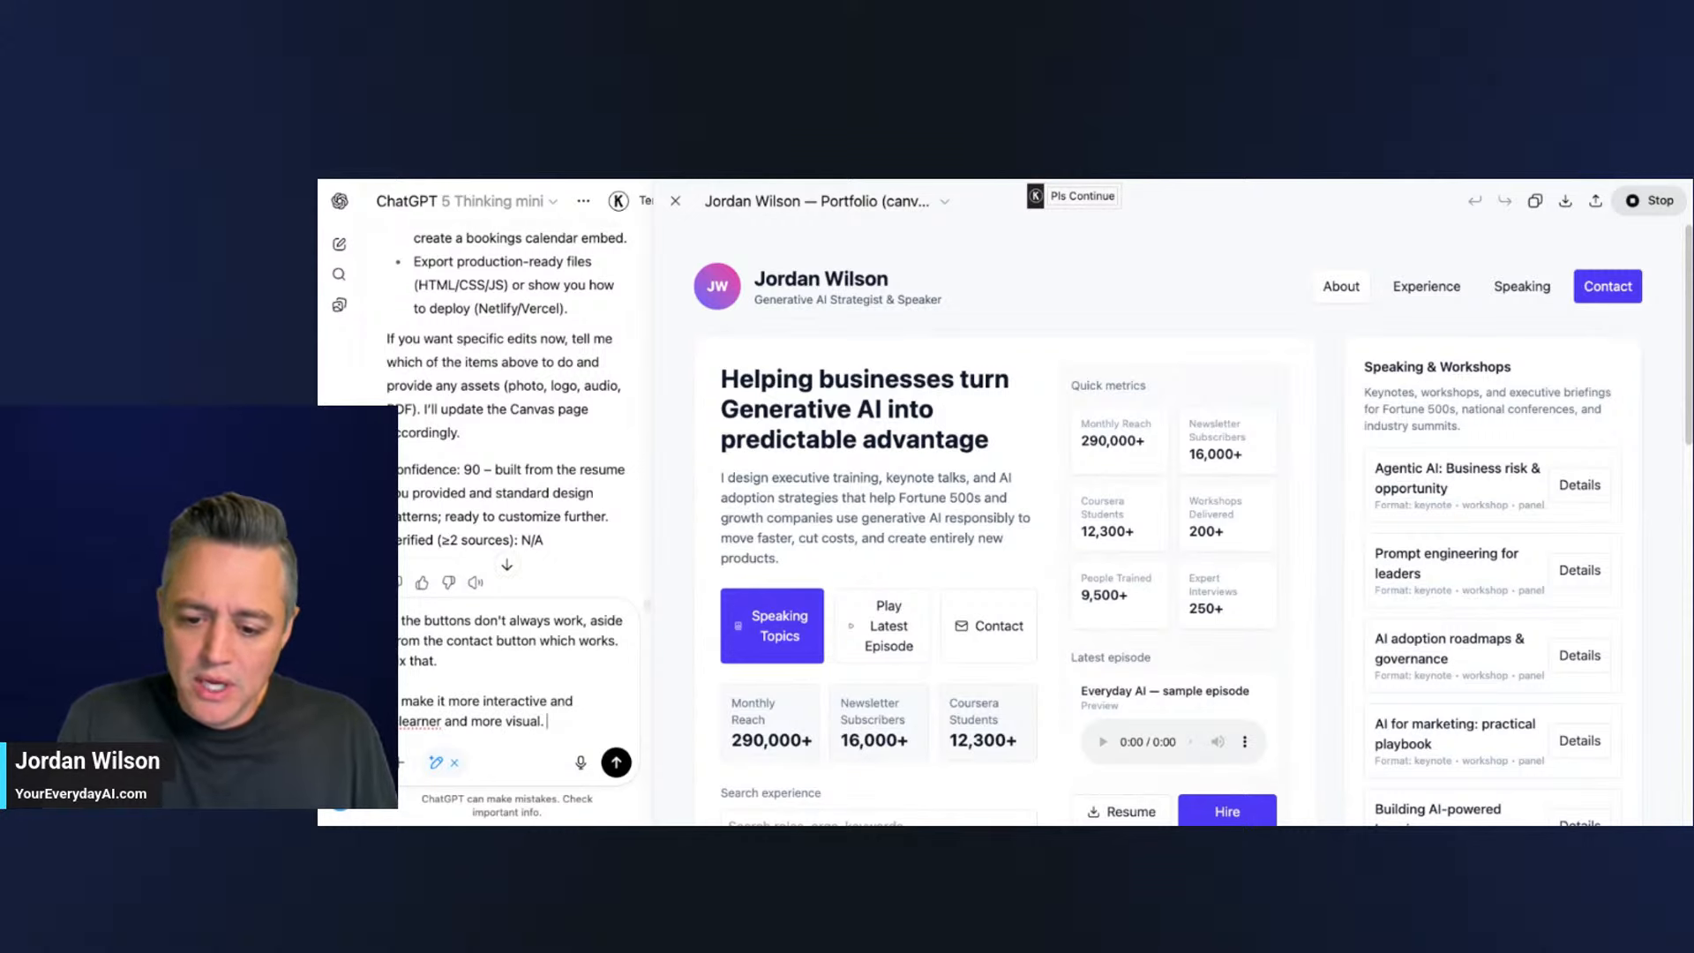
pyautogui.write(' and more visual.')
pyautogui.hotkey('shift', 'Return')
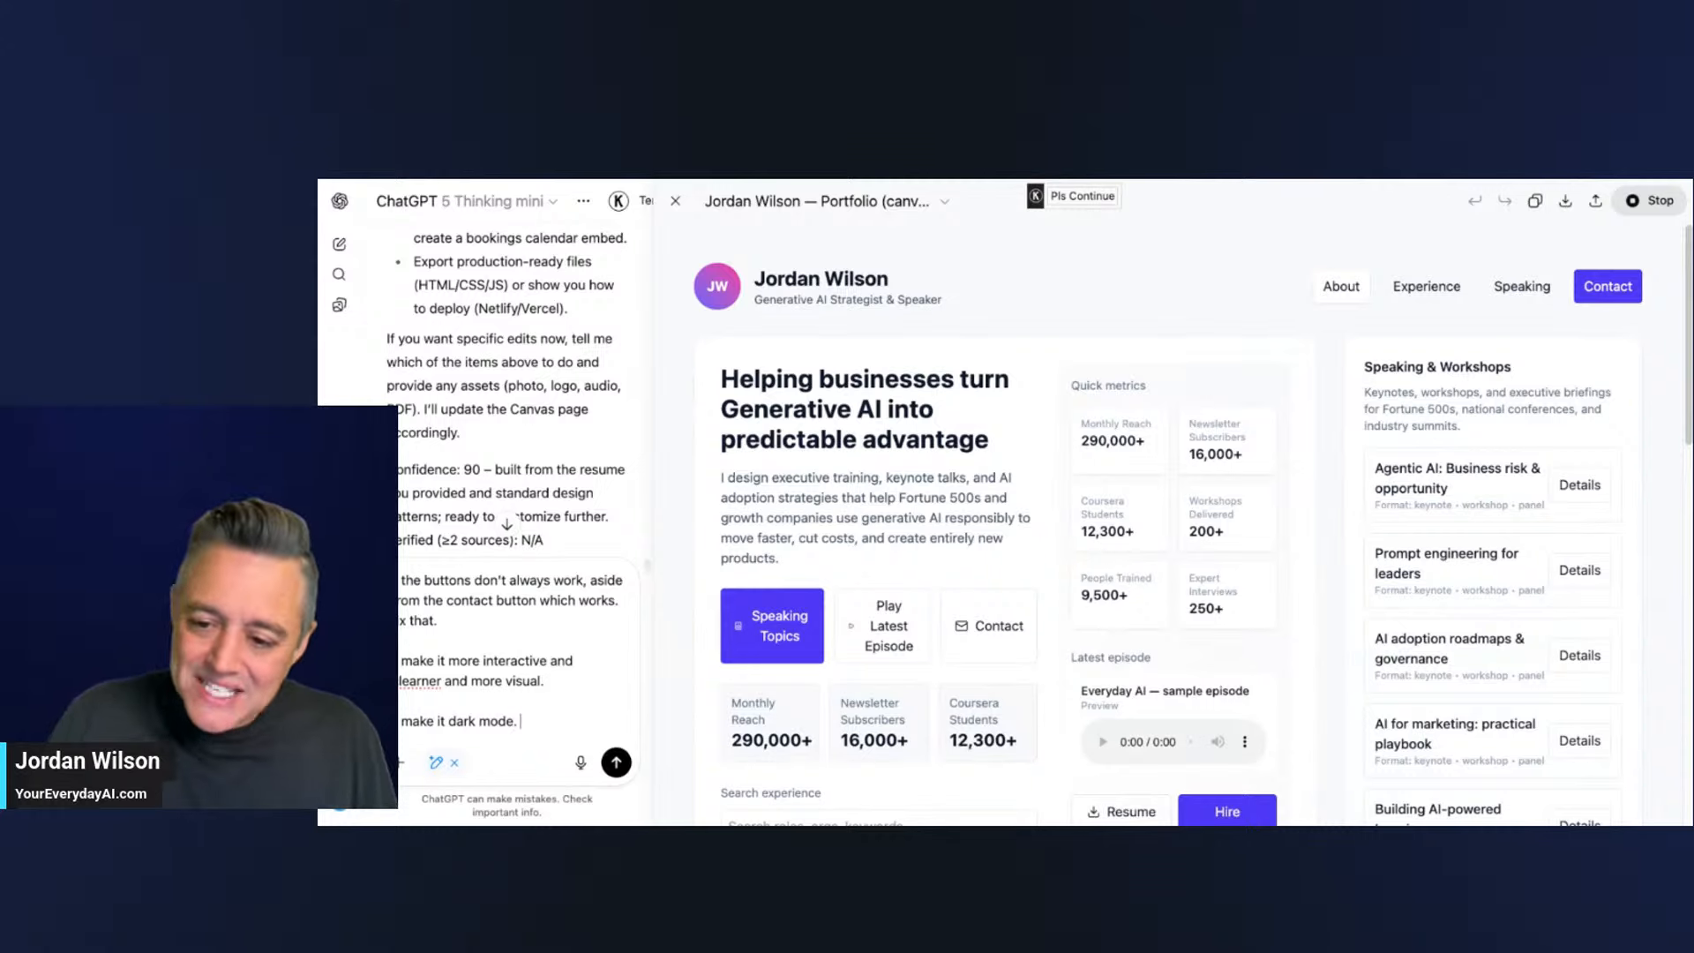
pyautogui.press('Return')
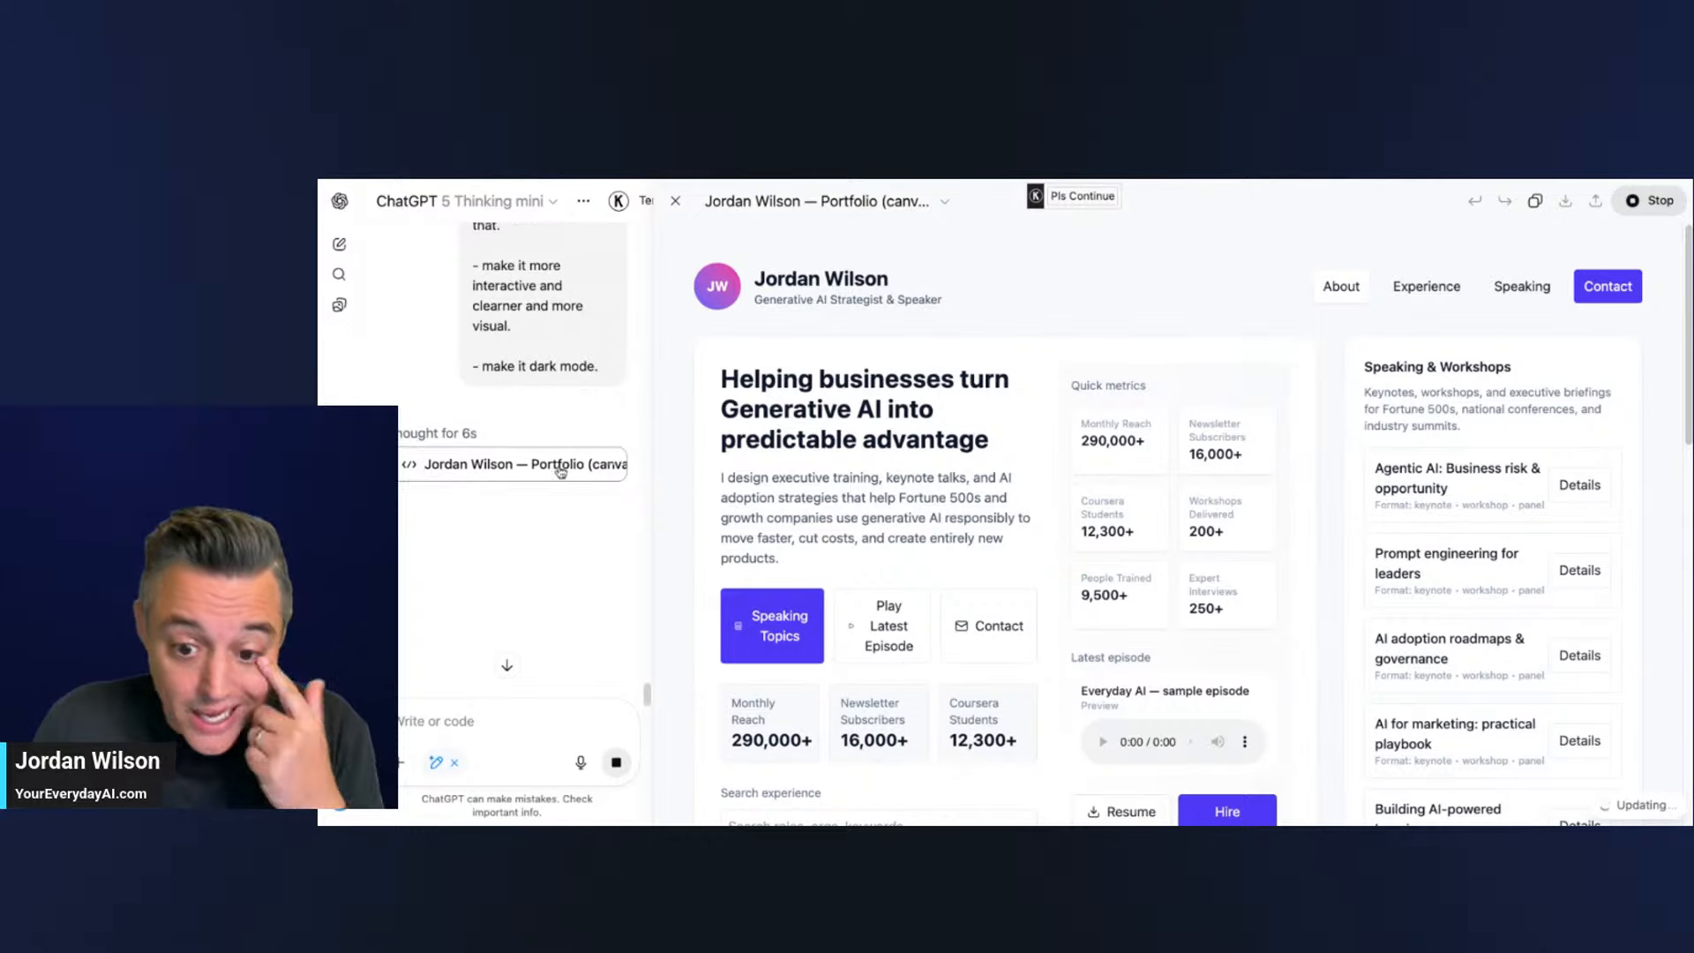
pyautogui.scroll(-3, 511, 569)
pyautogui.scroll(7, 512, 574)
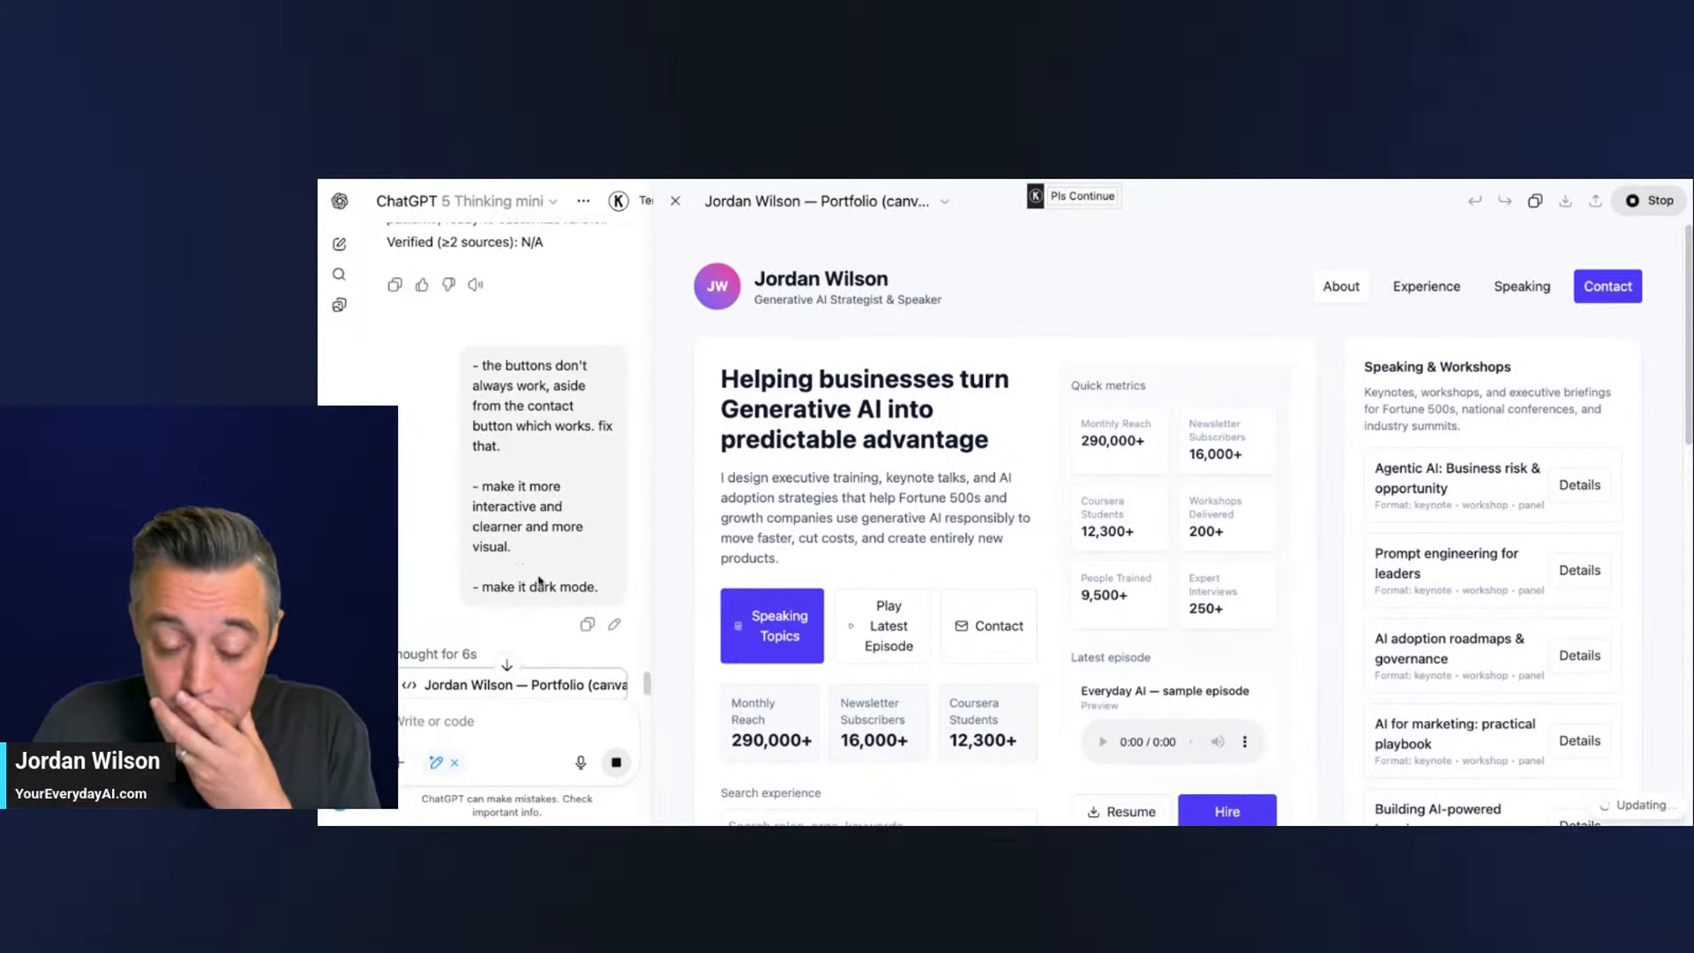
pyautogui.scroll(-4, 503, 586)
pyautogui.scroll(-1, 503, 573)
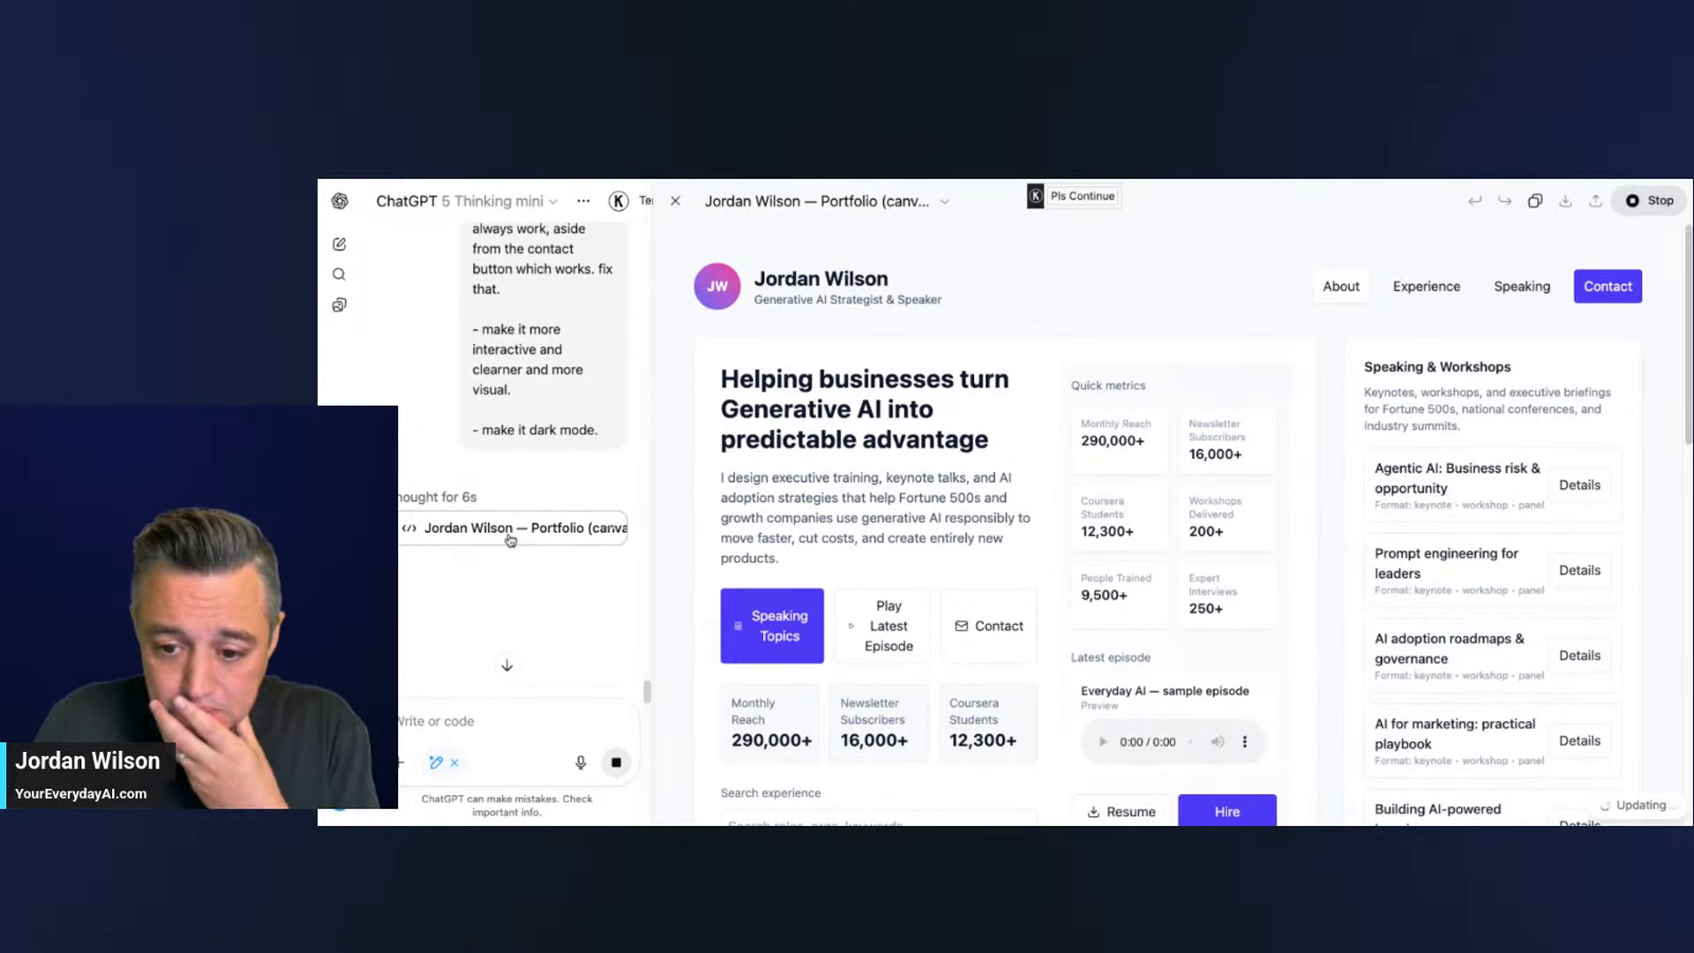
pyautogui.scroll(5, 510, 565)
pyautogui.scroll(-15, 1033, 499)
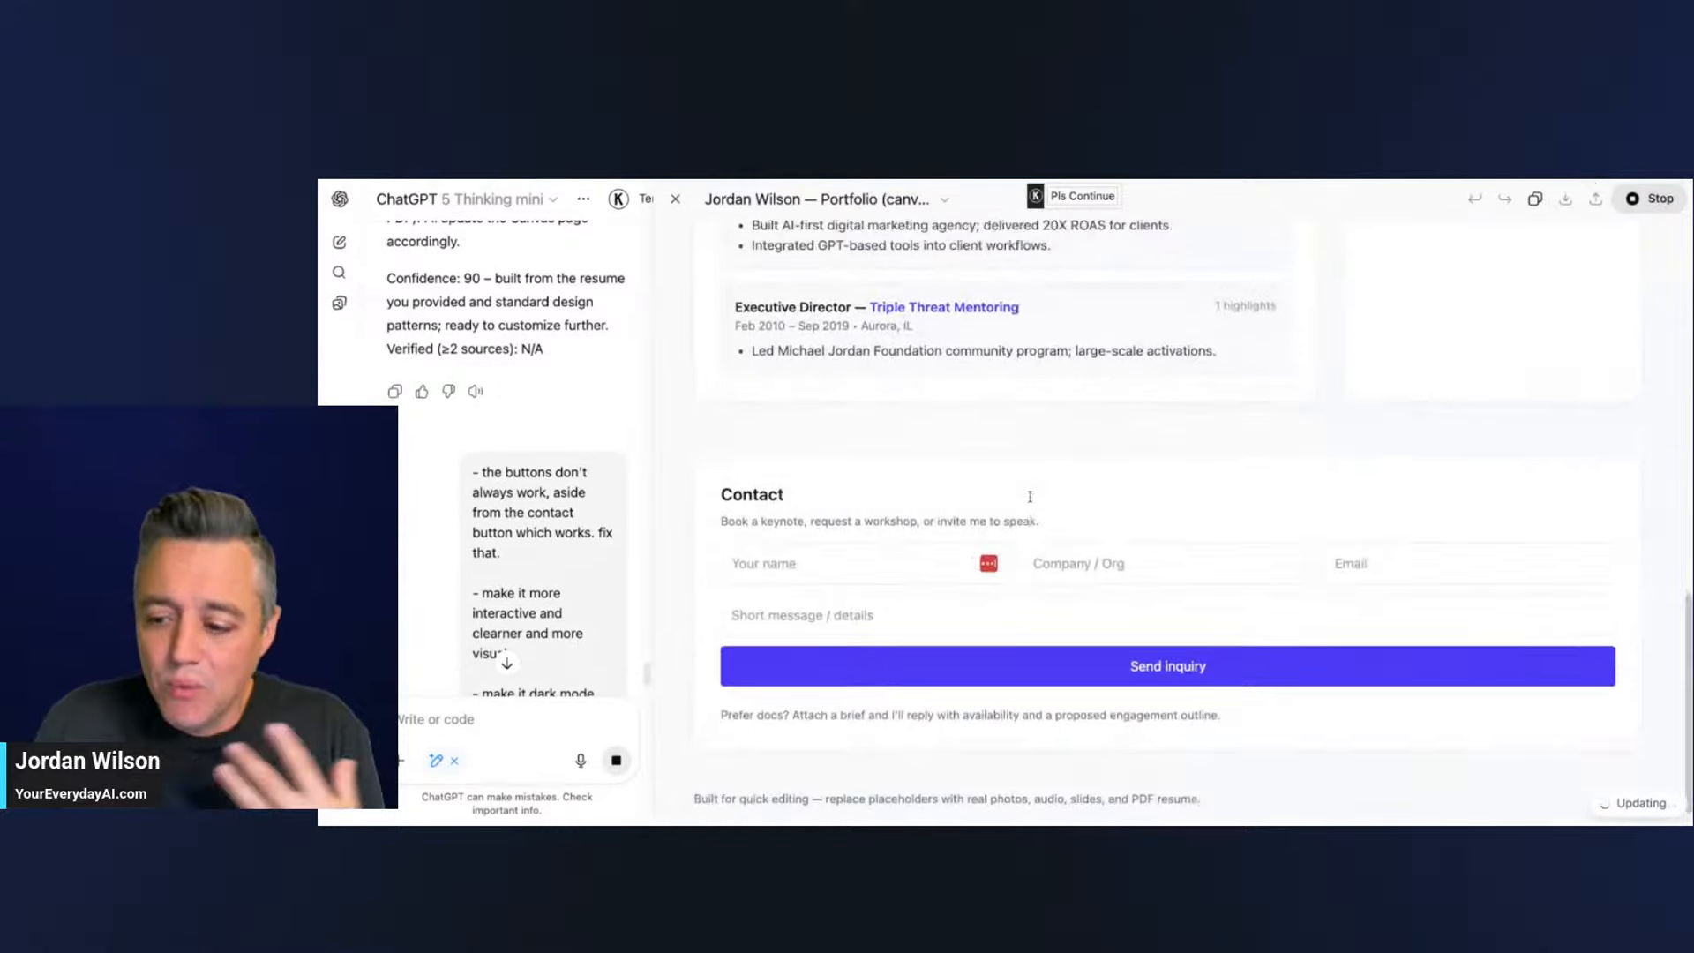
pyautogui.scroll(15, 1030, 497)
pyautogui.moveTo(1055, 201)
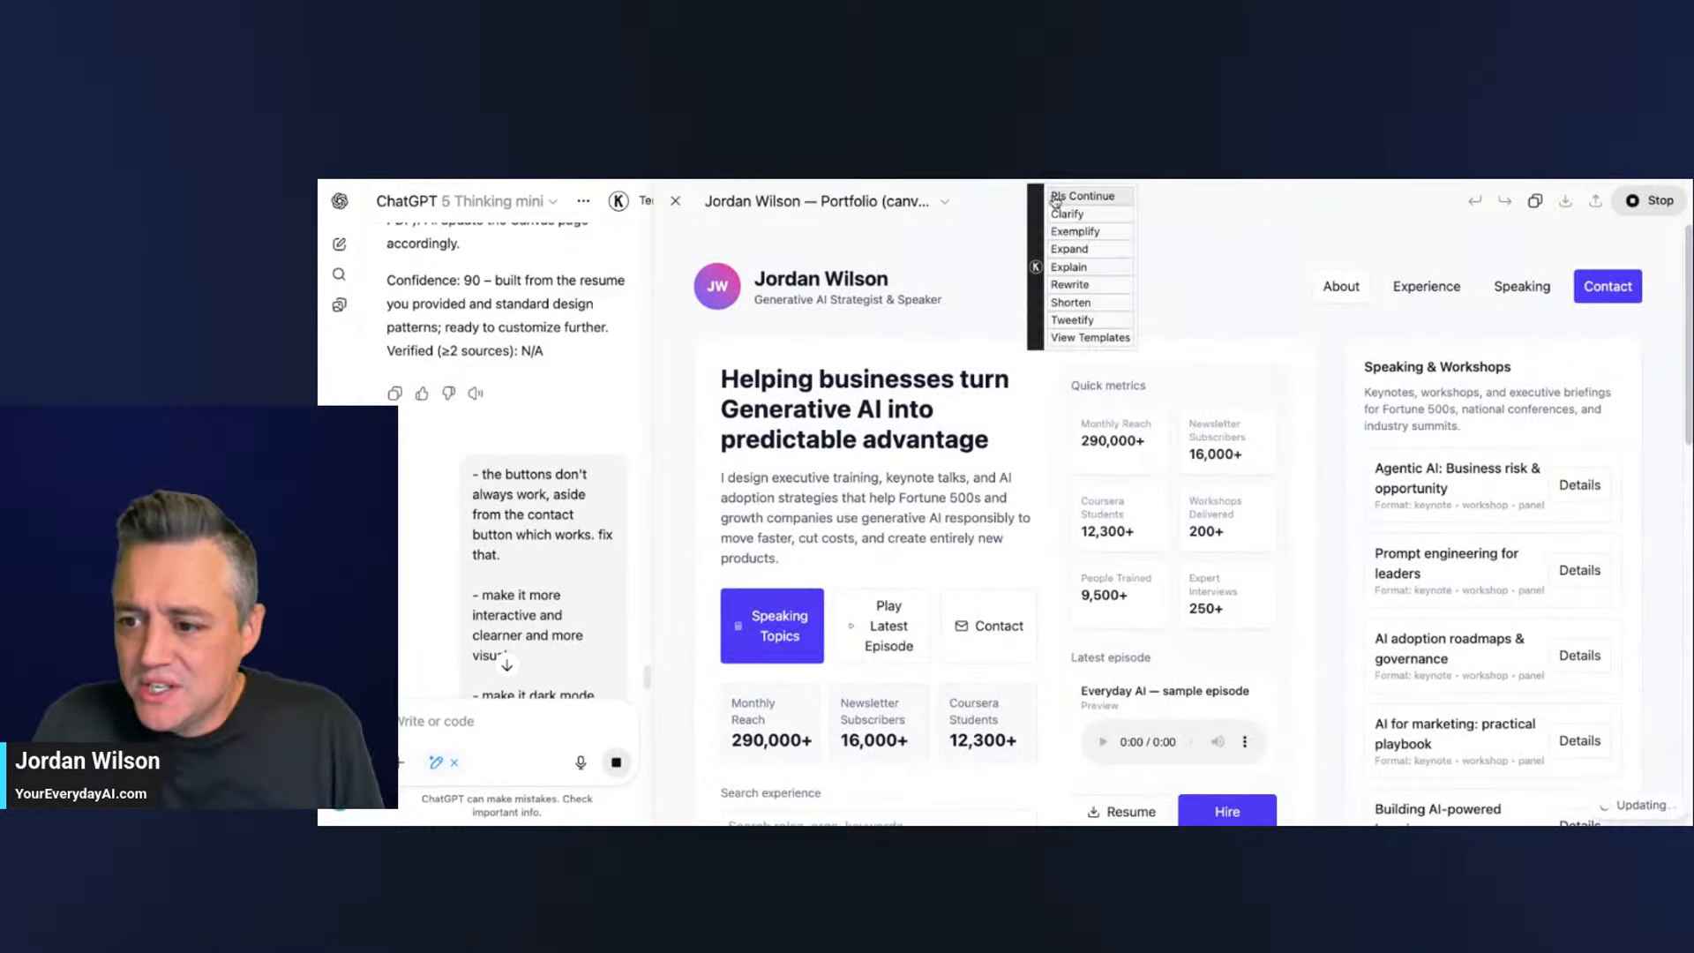
pyautogui.scroll(-5, 499, 521)
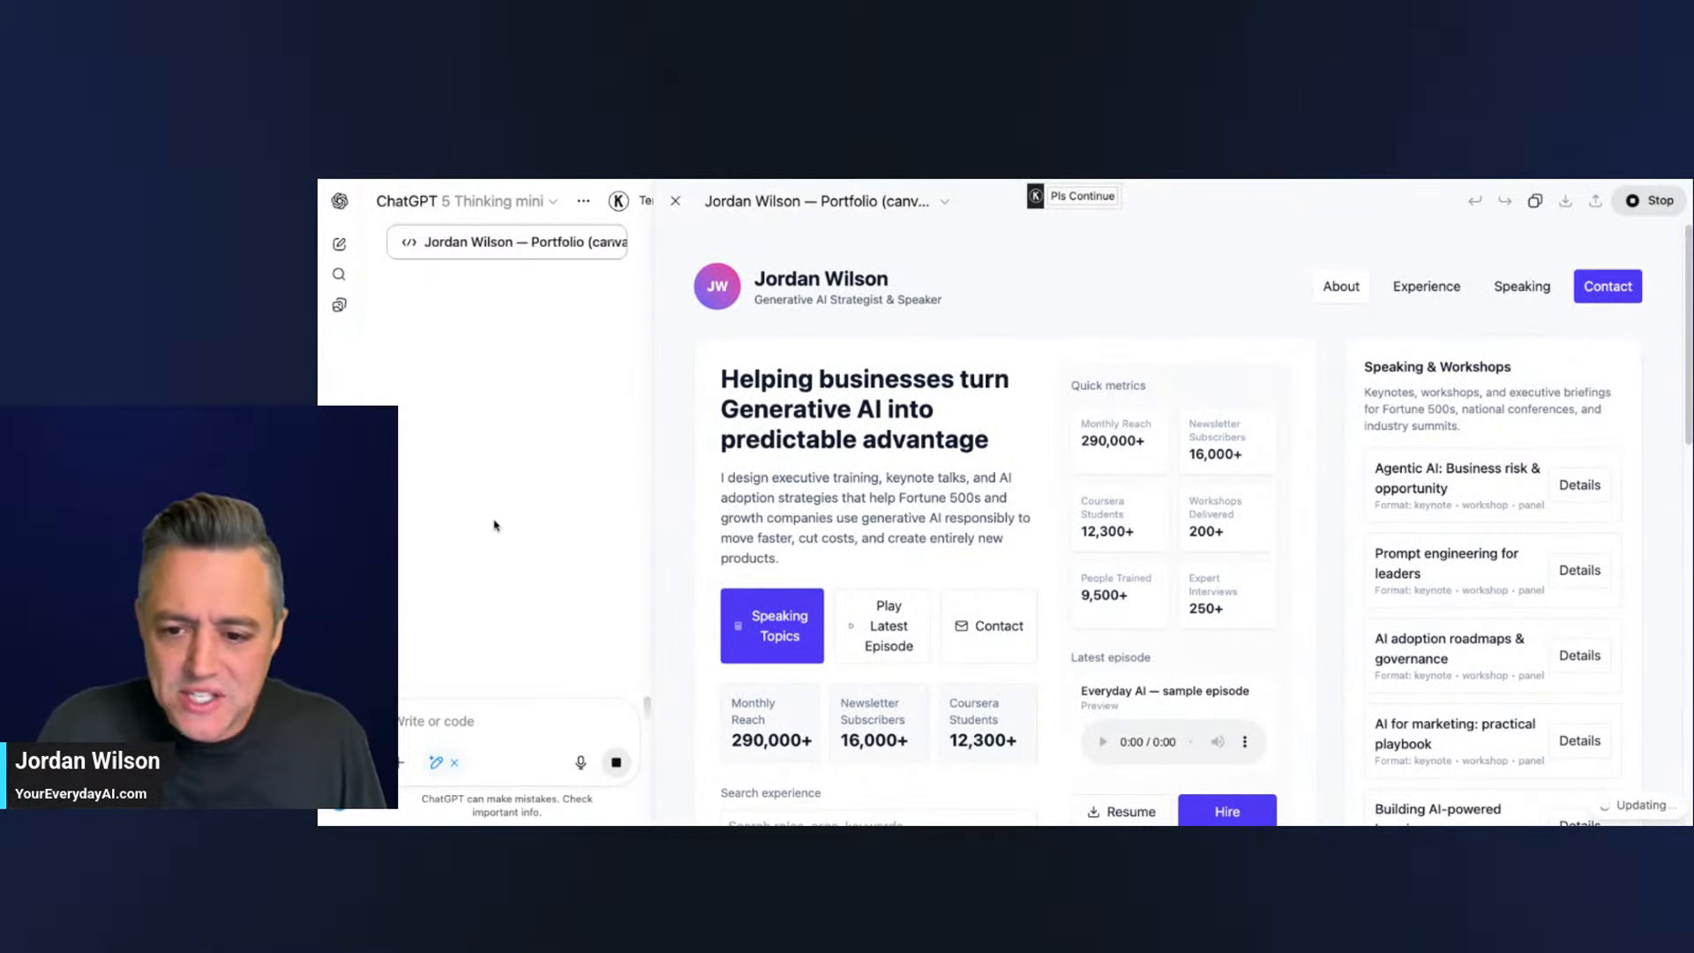
pyautogui.scroll(2, 495, 526)
pyautogui.scroll(7, 498, 418)
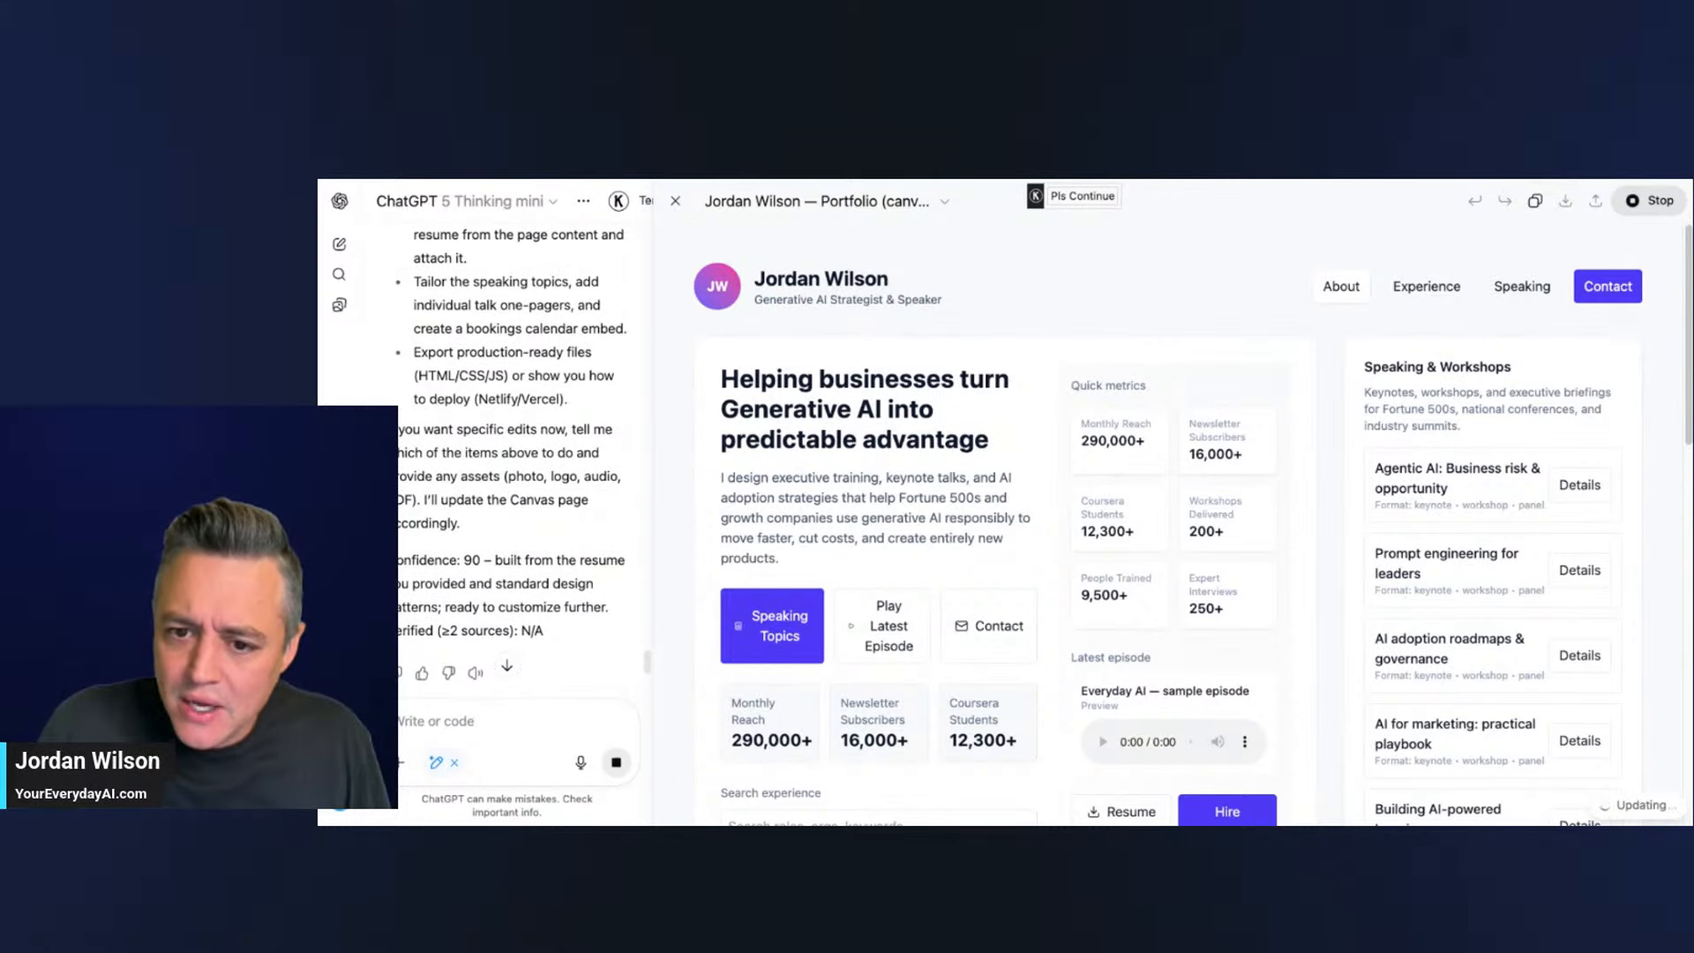
# - Reload the conversation and copy the full text of the sent three-point revision request
pyautogui.press('super+r')
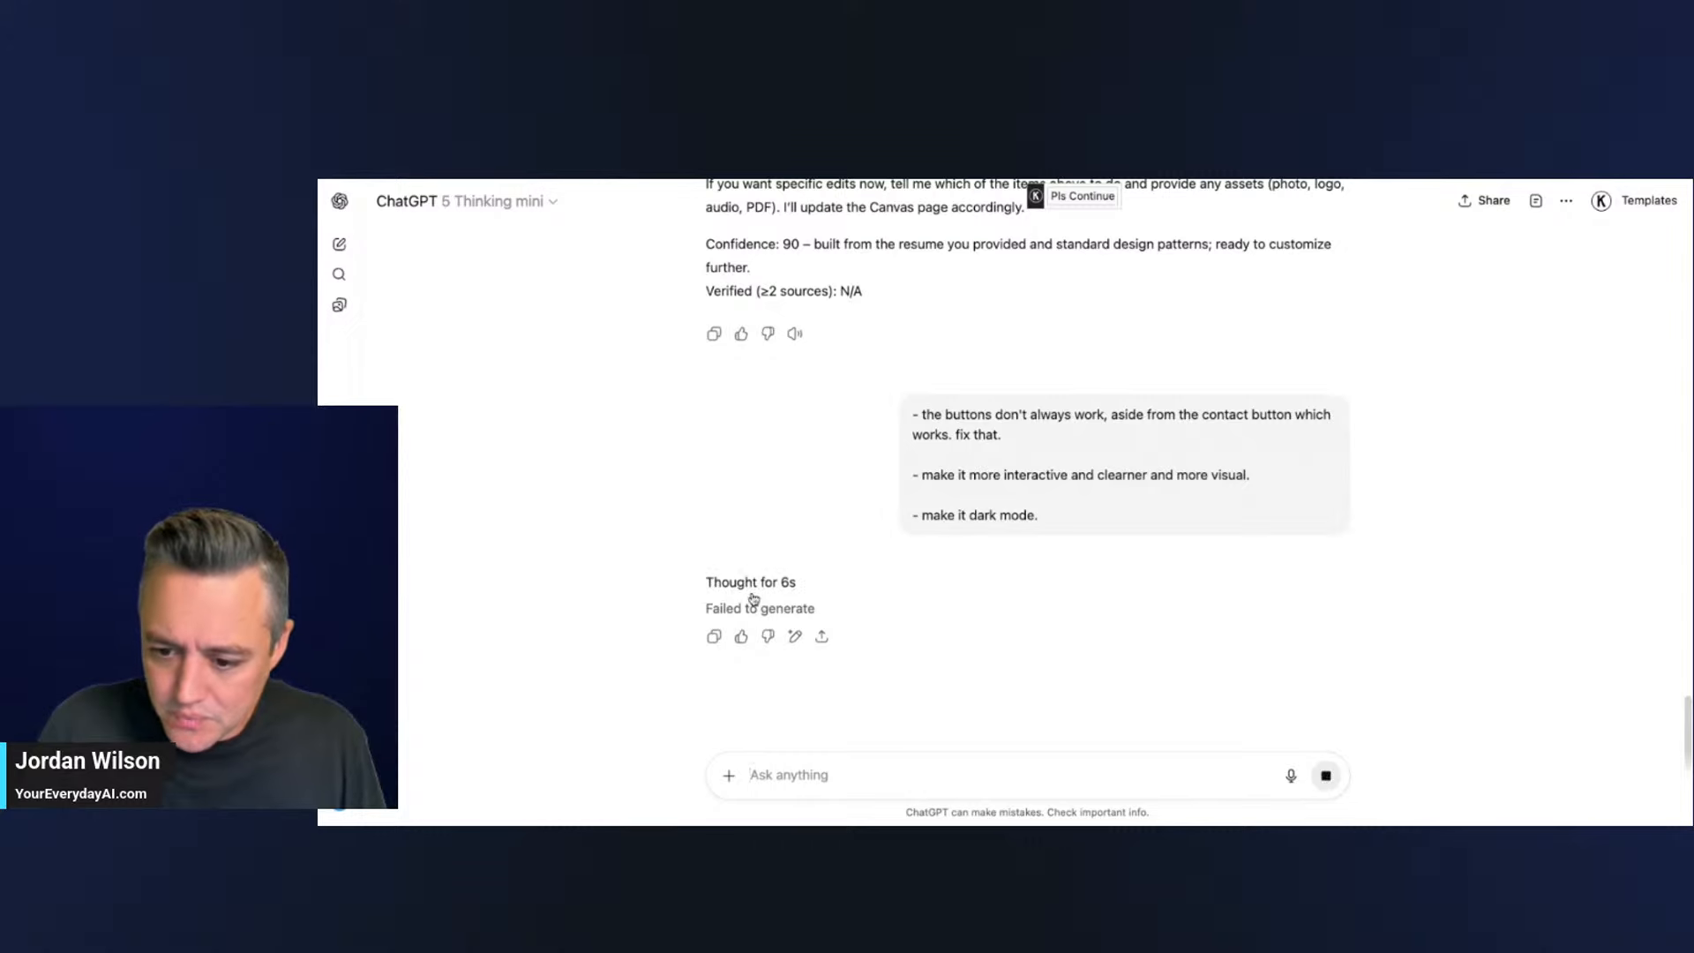
pyautogui.moveTo(1083, 526); pyautogui.dragTo(901, 416)
pyautogui.hotkey('ctrl', 'c')
# - Turn on the Canvas tool for a new message in the reloaded conversation
pyautogui.click(788, 773)
pyautogui.click(727, 776)
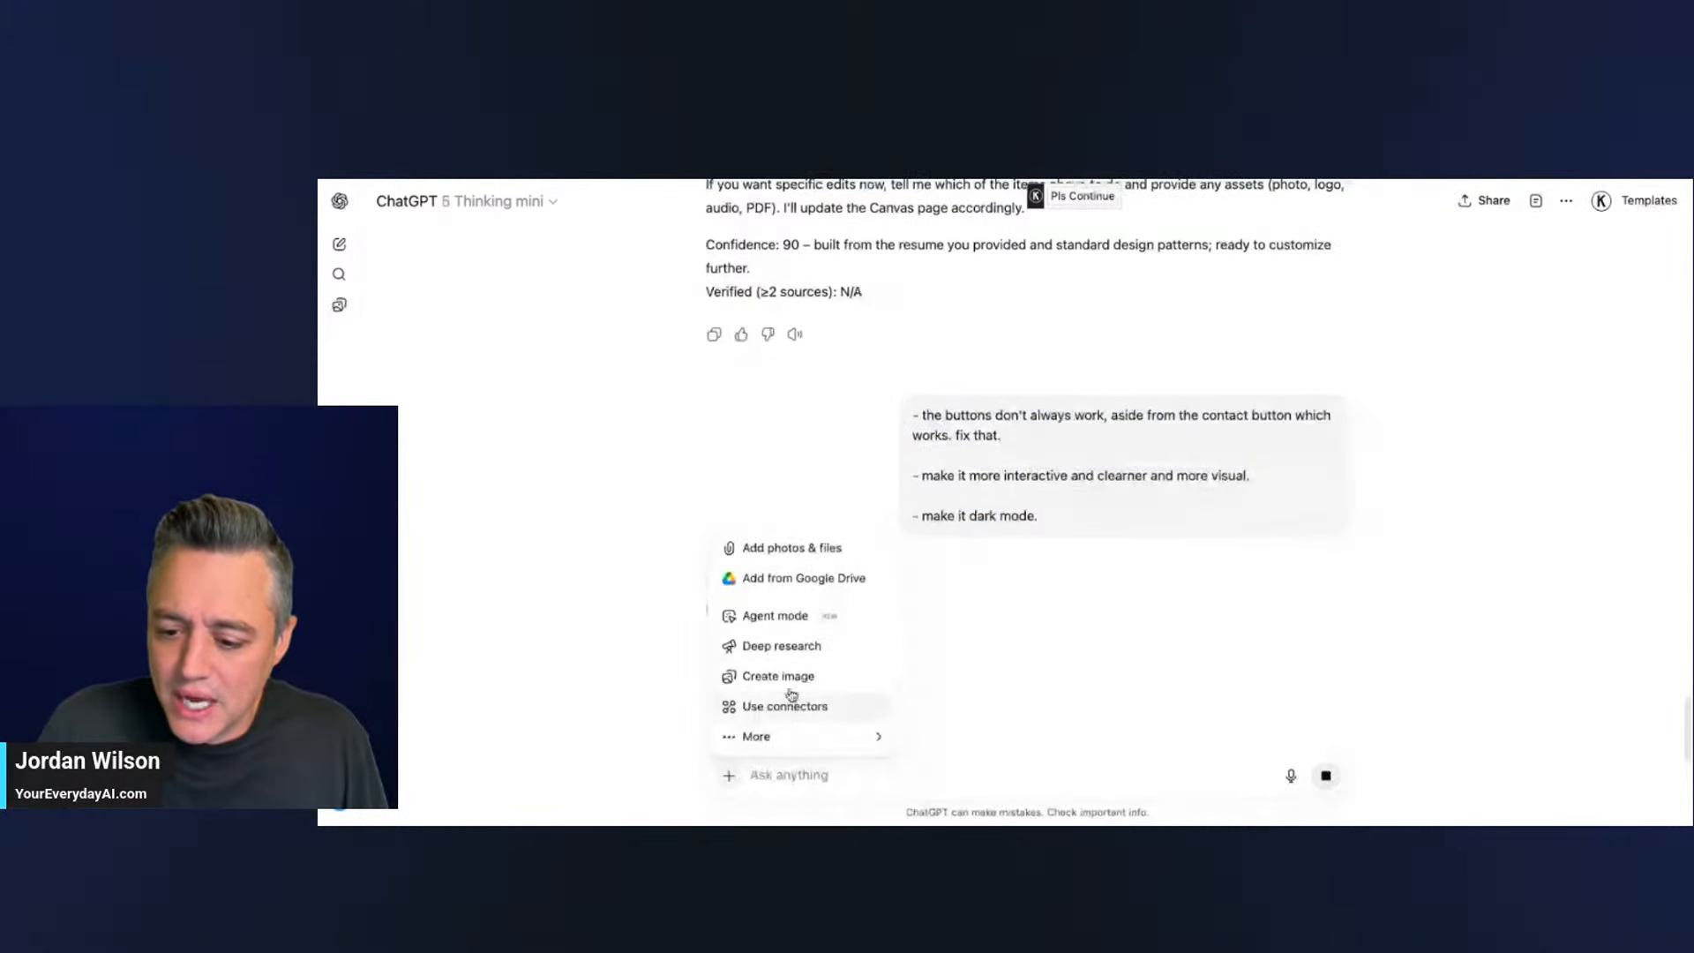
pyautogui.click(794, 741)
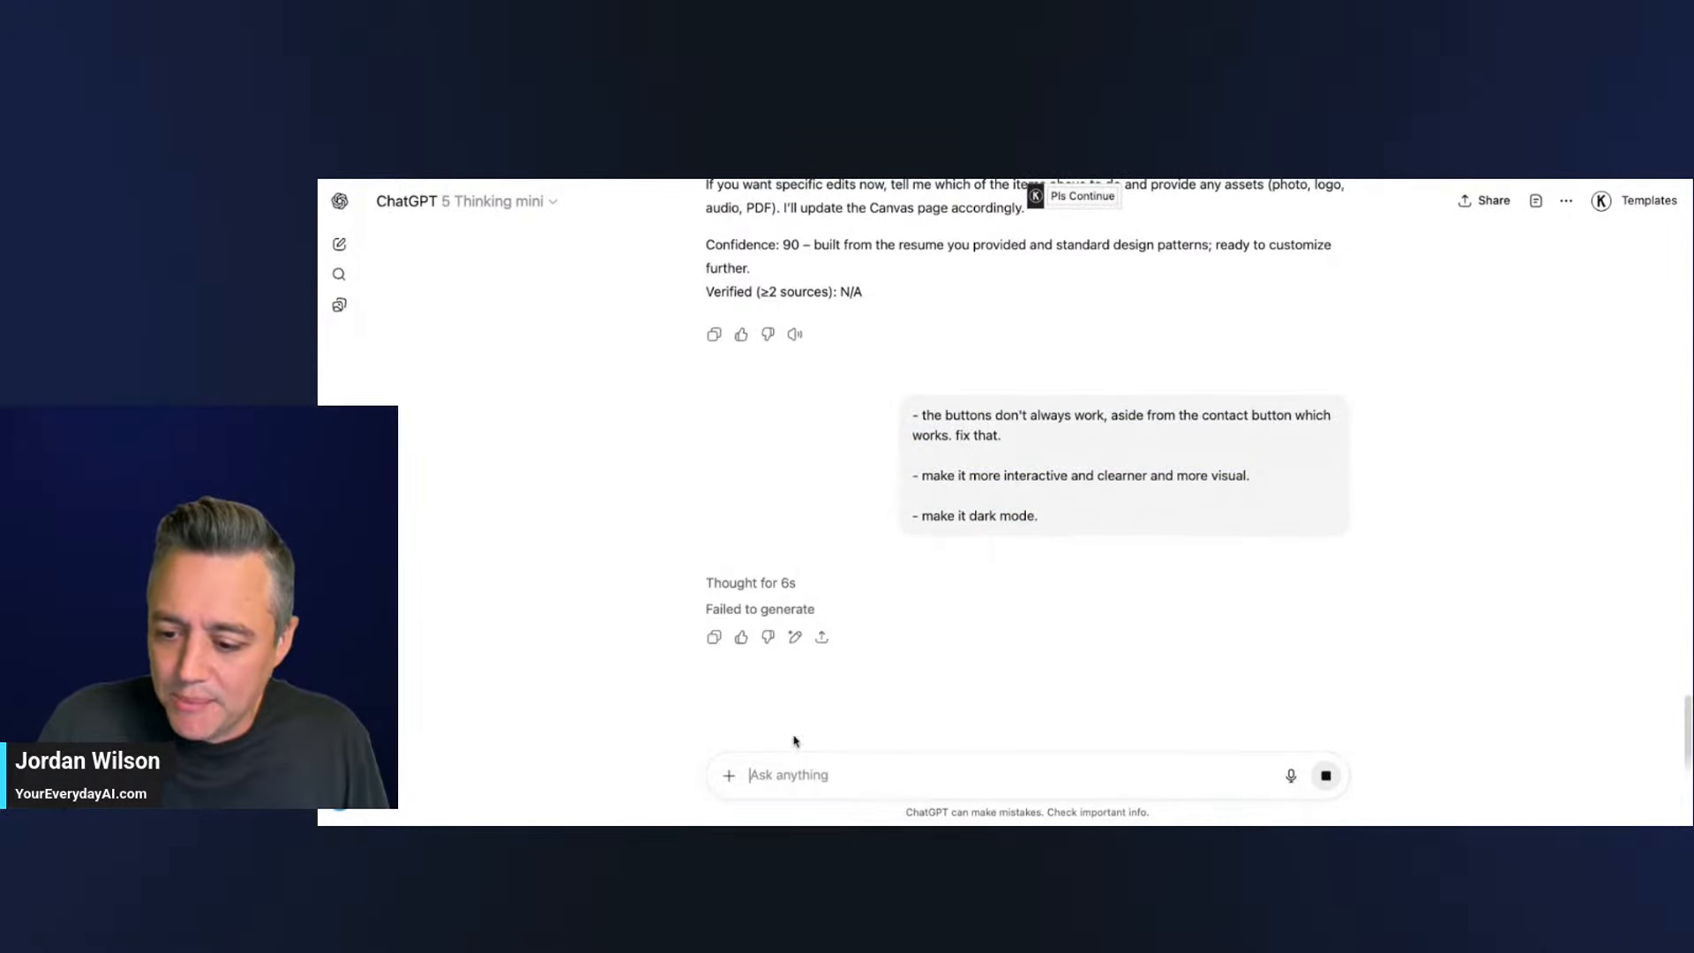
pyautogui.click(729, 775)
pyautogui.moveTo(799, 736)
pyautogui.click(1014, 675)
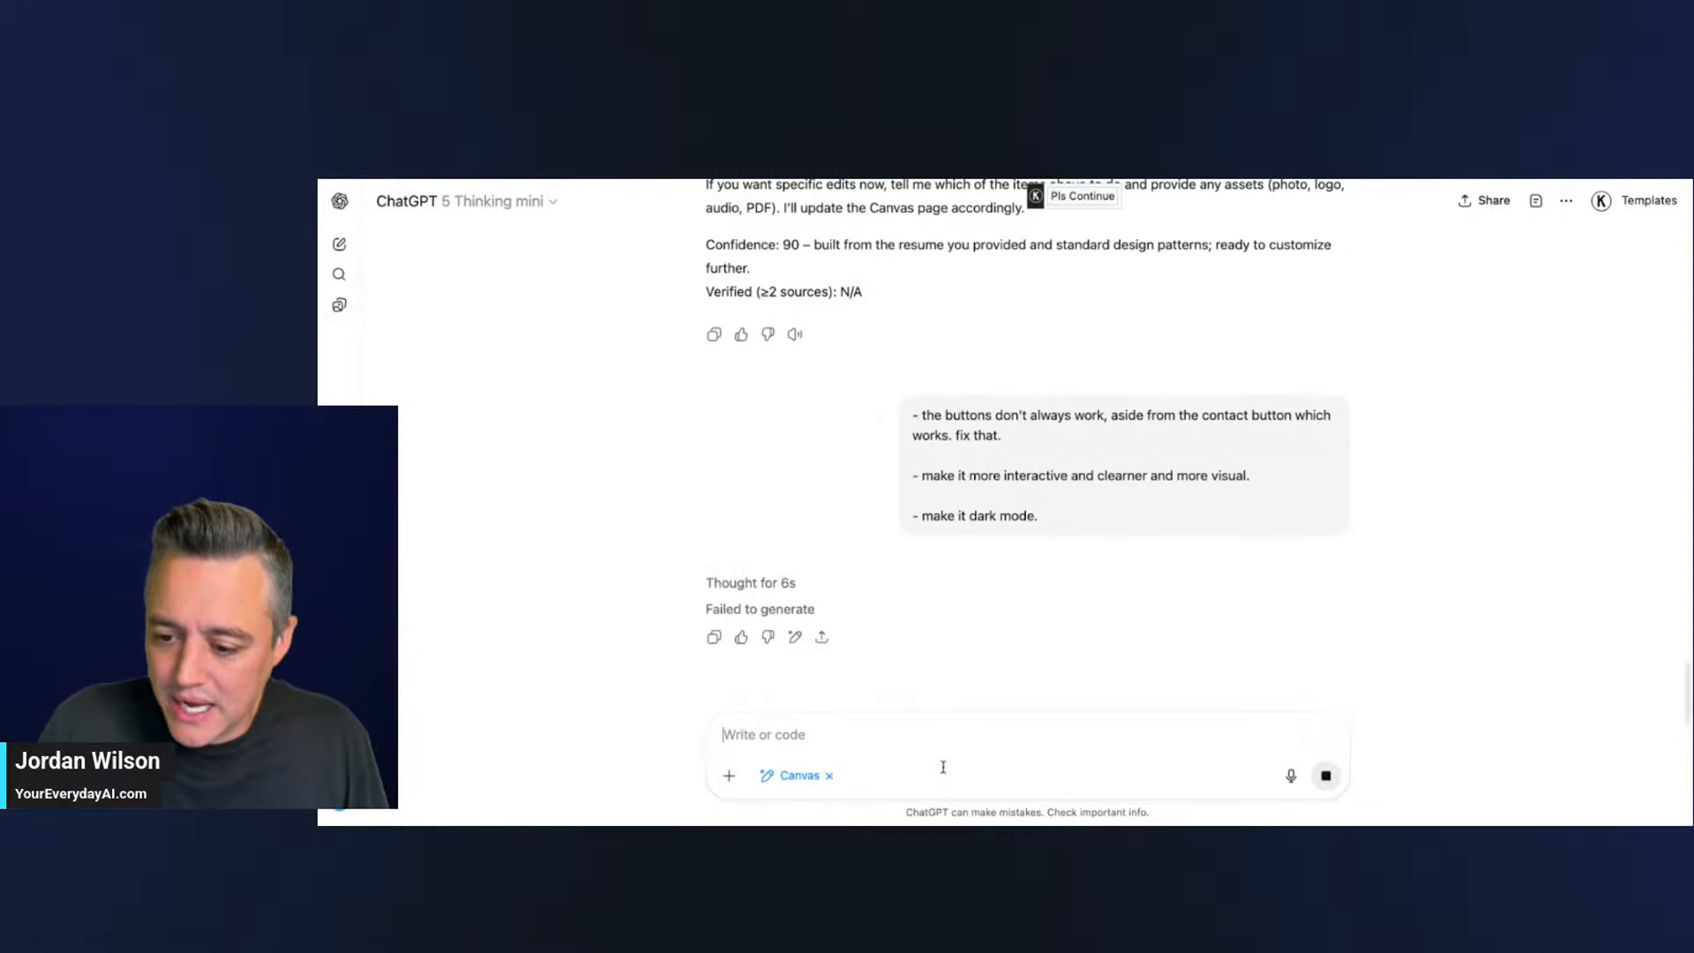
# - Paste the copied revision request, append "use canvas mode to udpate this." on a new line, and send it
pyautogui.hotkey('ctrl', 'v')
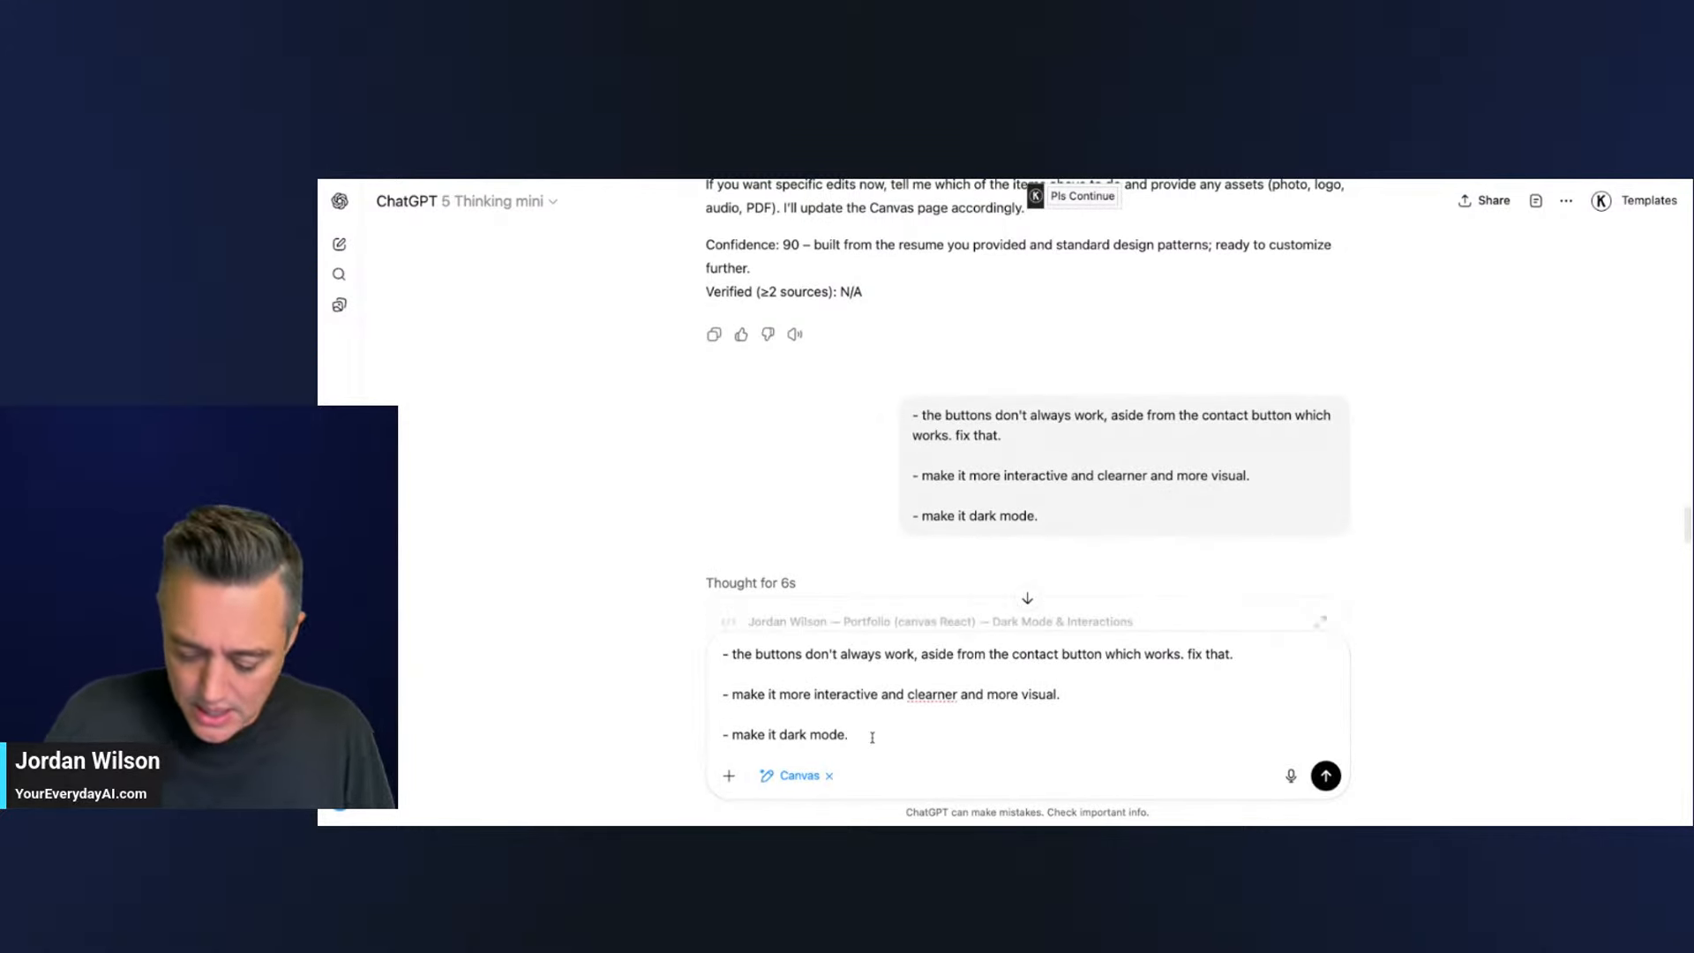
pyautogui.hotkey('shift', 'Return')
pyautogui.write('use canvas mo')
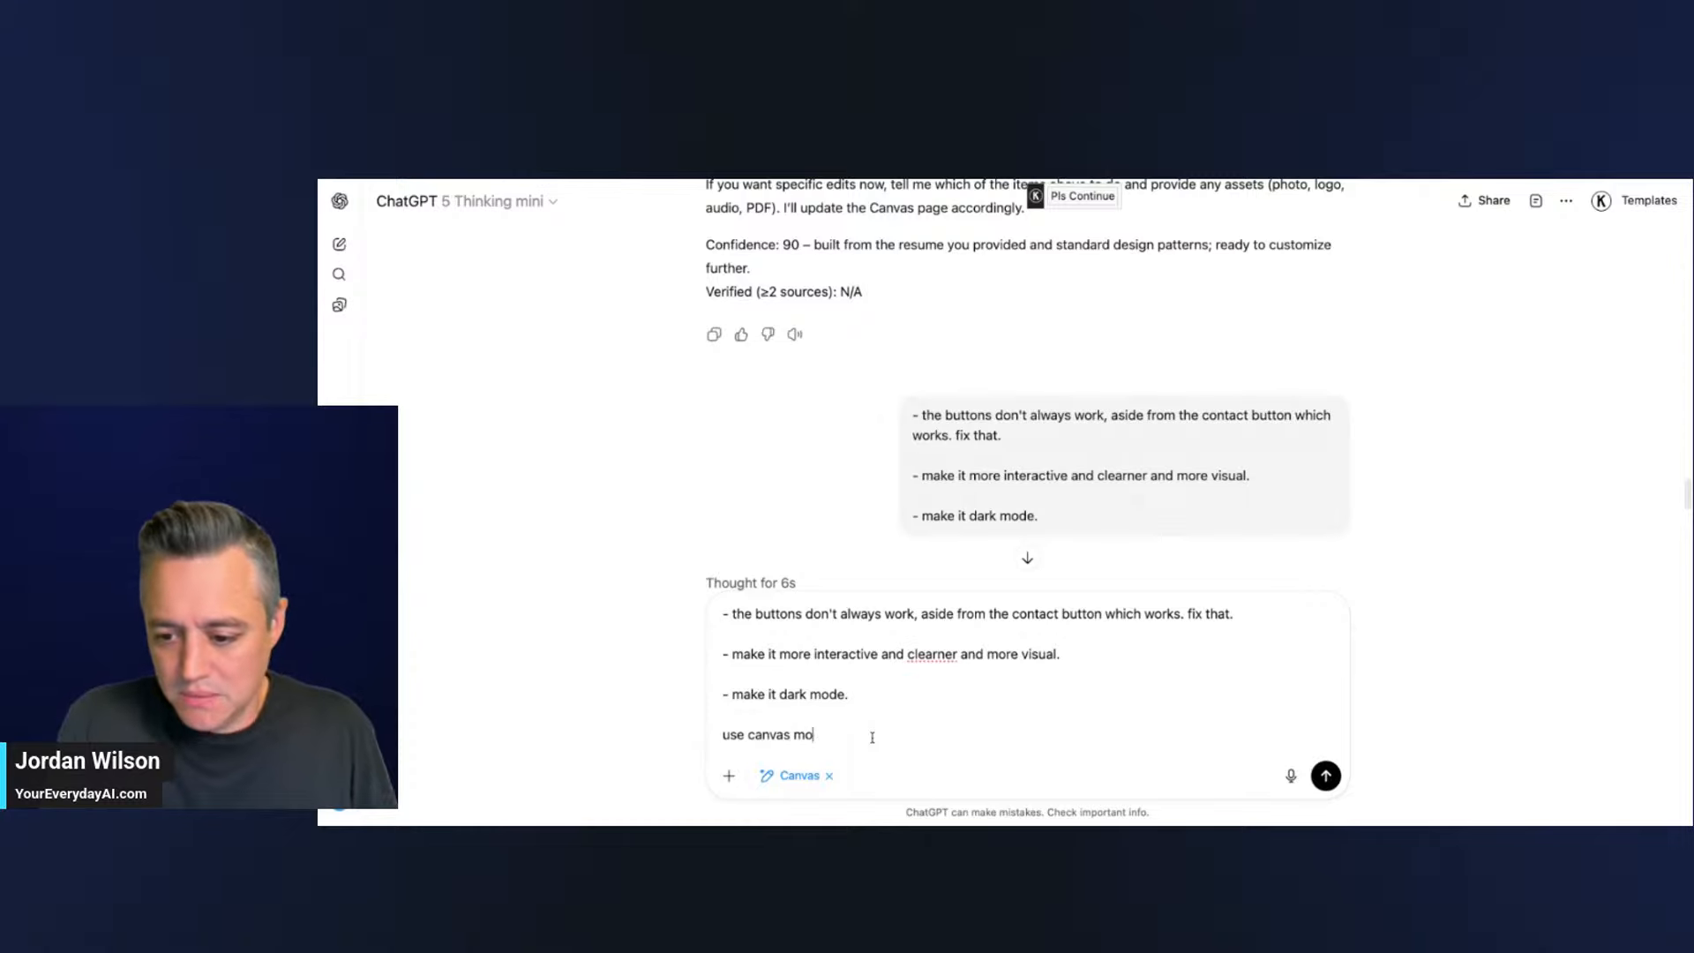
pyautogui.write('de to udpate this.')
pyautogui.press('Return')
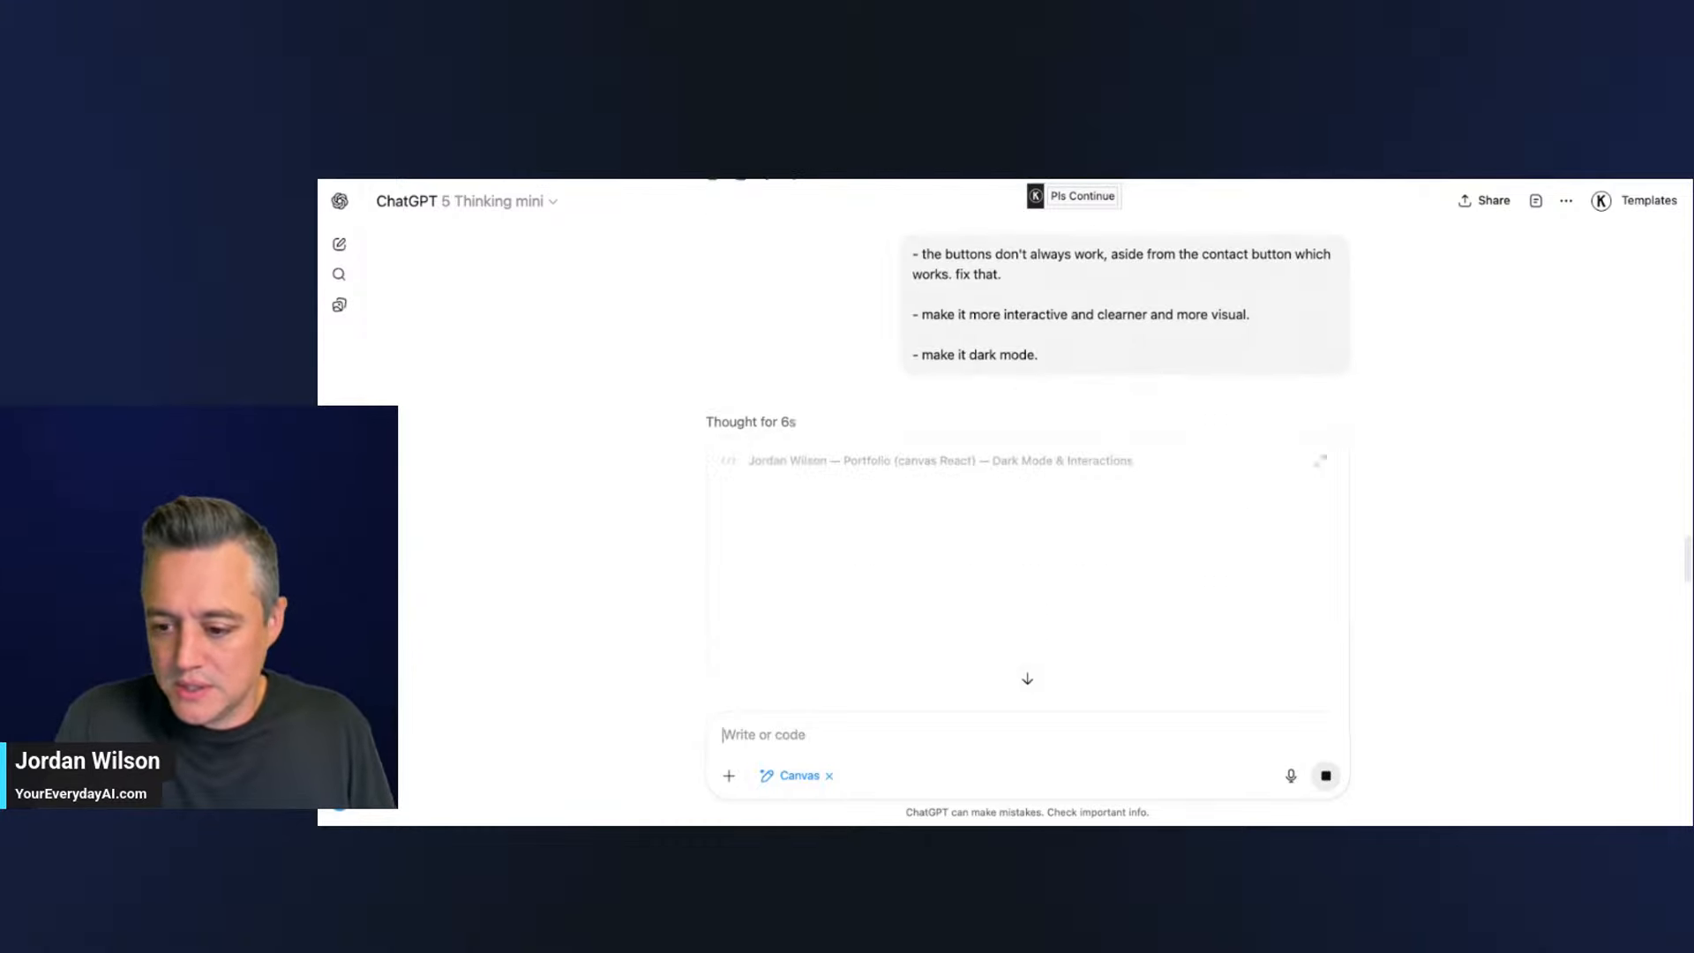
# - Read ChatGPT's notes on the portfolio changes to the end and run the updated code in the canvas
pyautogui.moveTo(1065, 200)
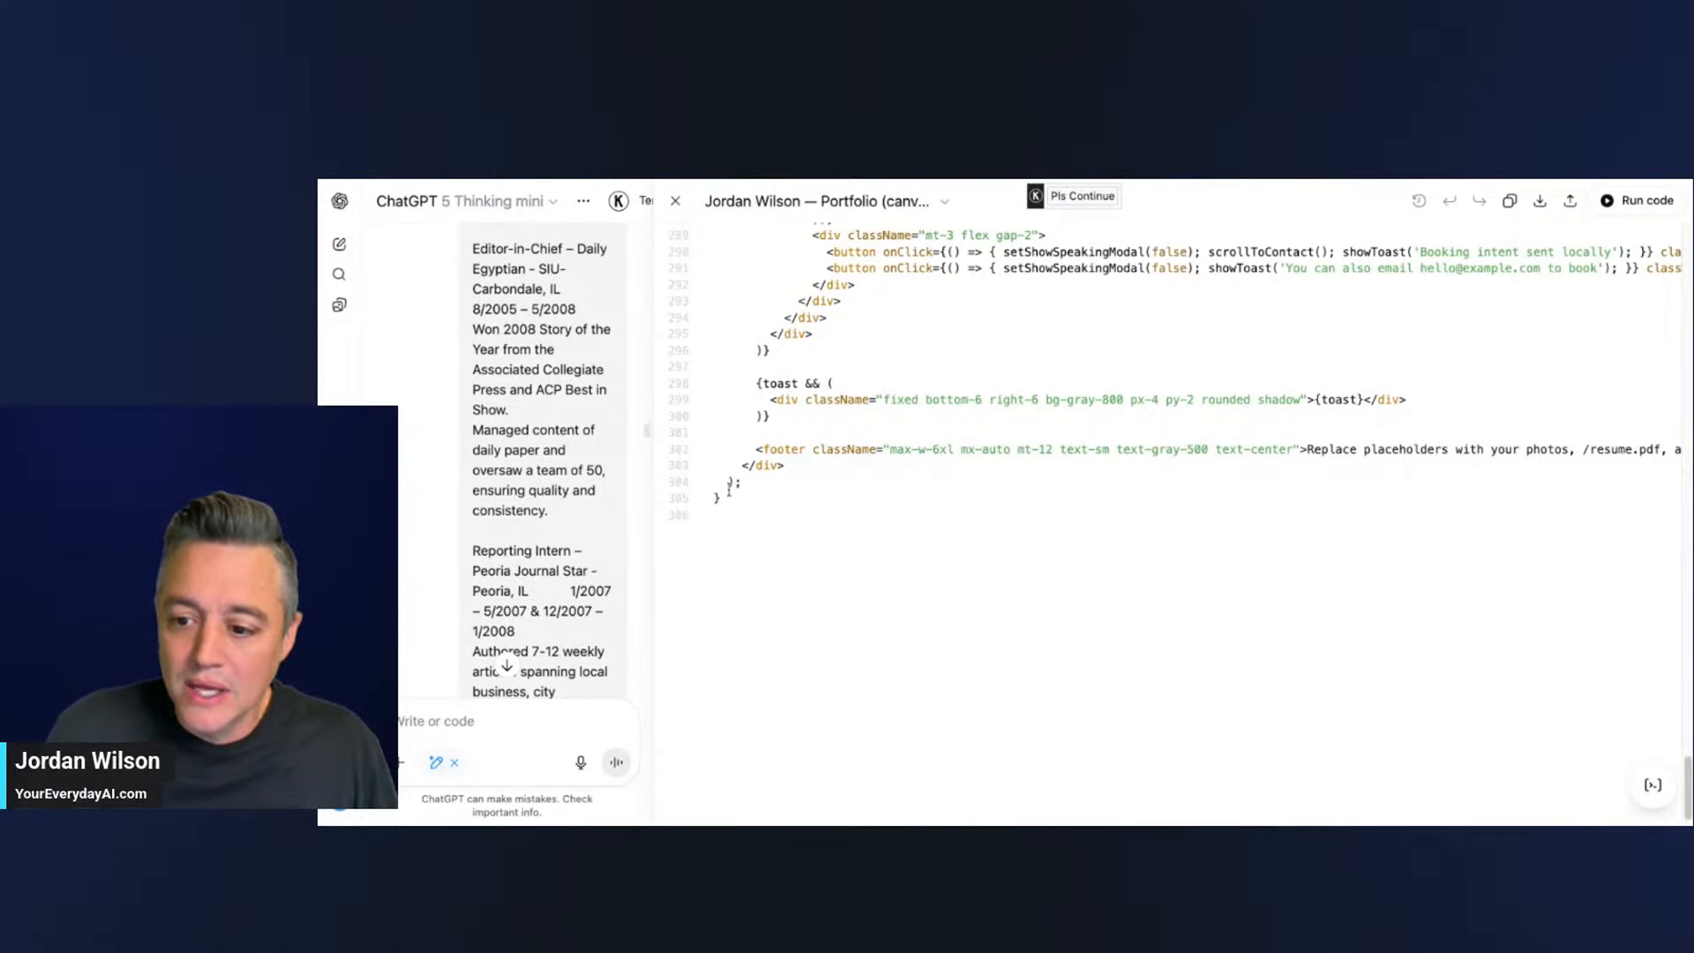
pyautogui.scroll(-20, 424, 494)
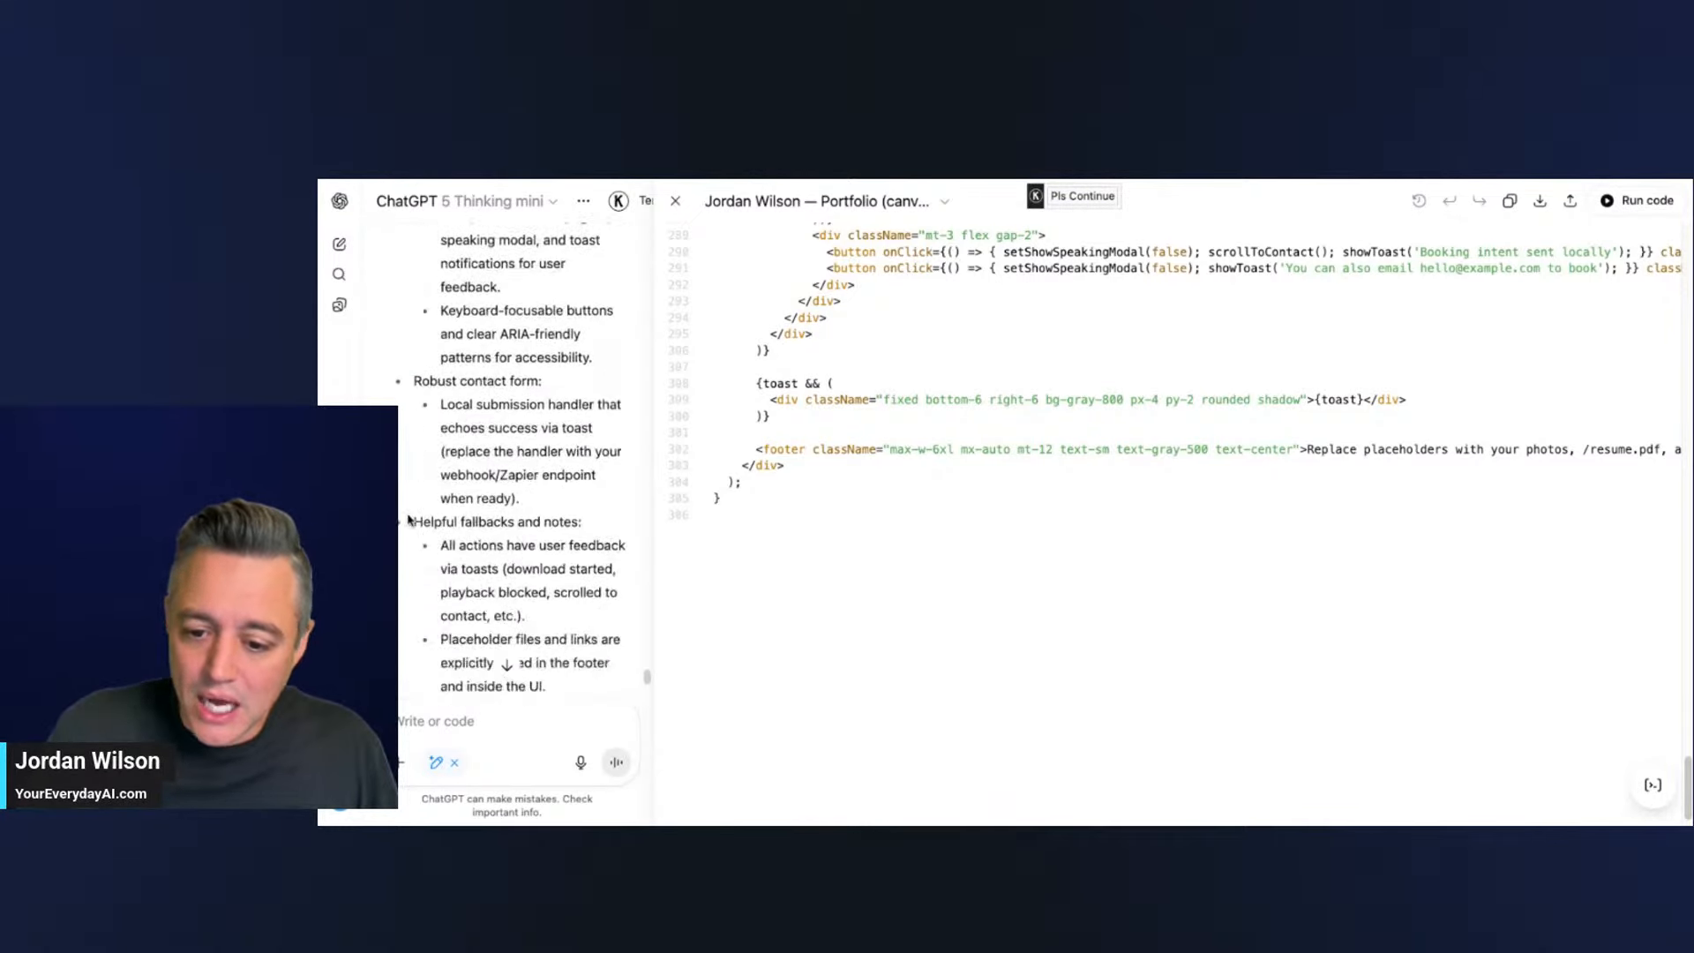
pyautogui.scroll(-10, 408, 520)
pyautogui.click(1634, 201)
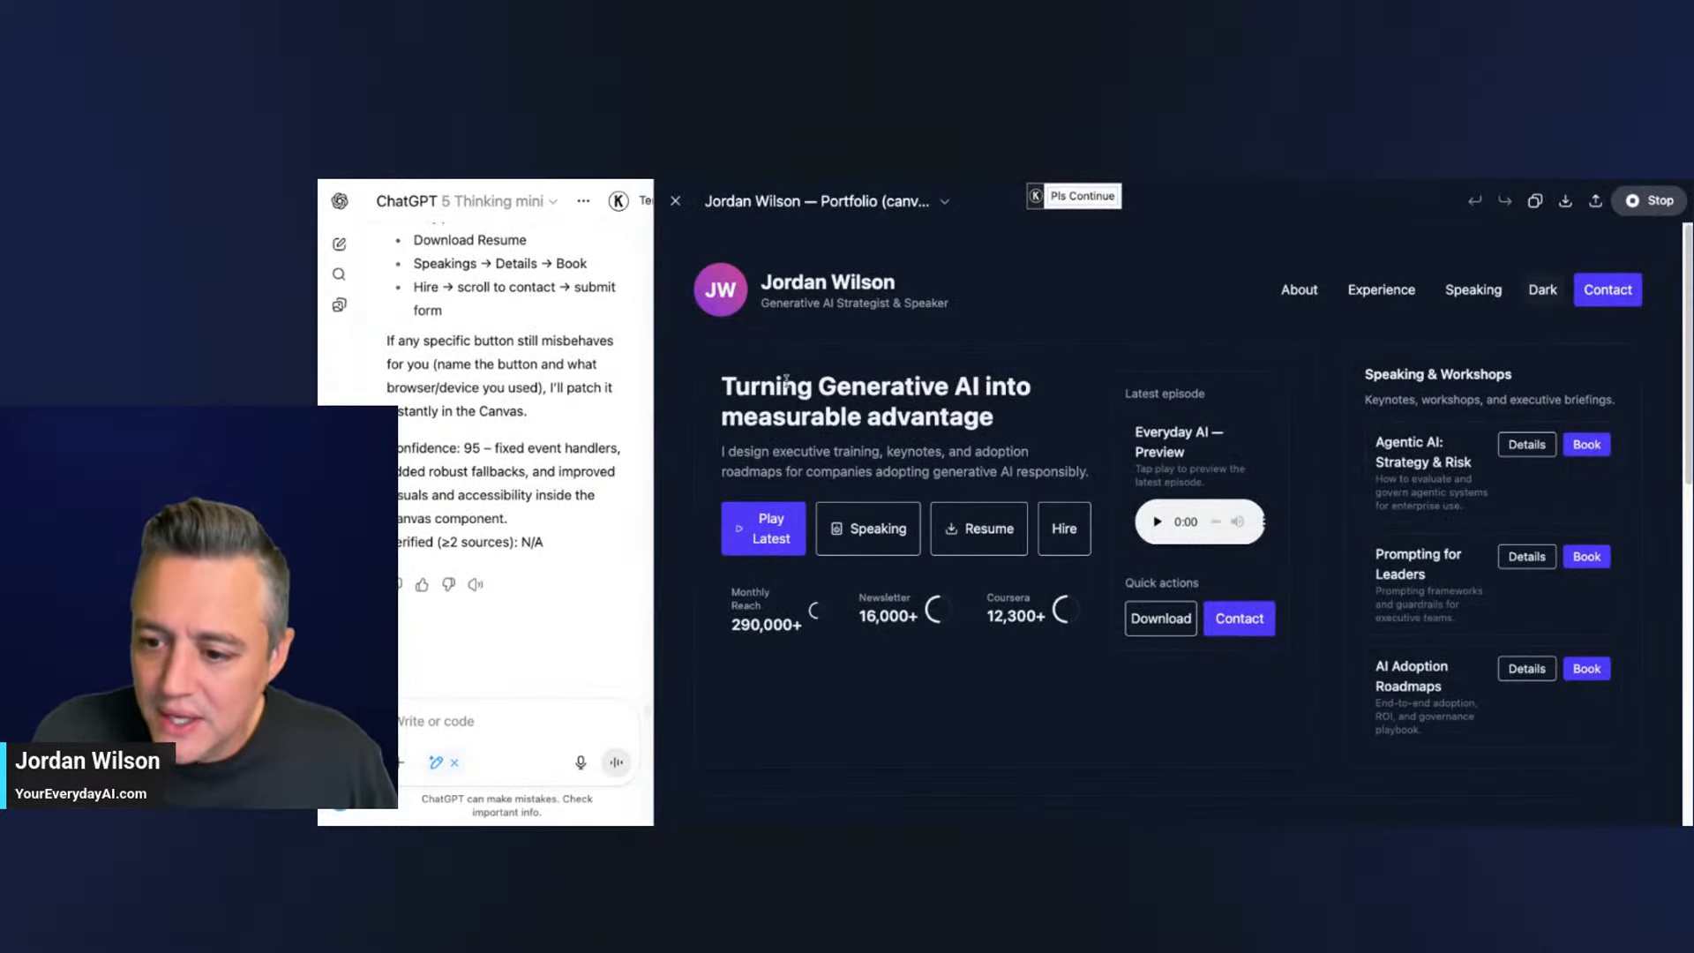
# - Examine the dark-mode portfolio page down to its experience section and test the About link
pyautogui.scroll(1, 525, 553)
pyautogui.scroll(-10, 1134, 487)
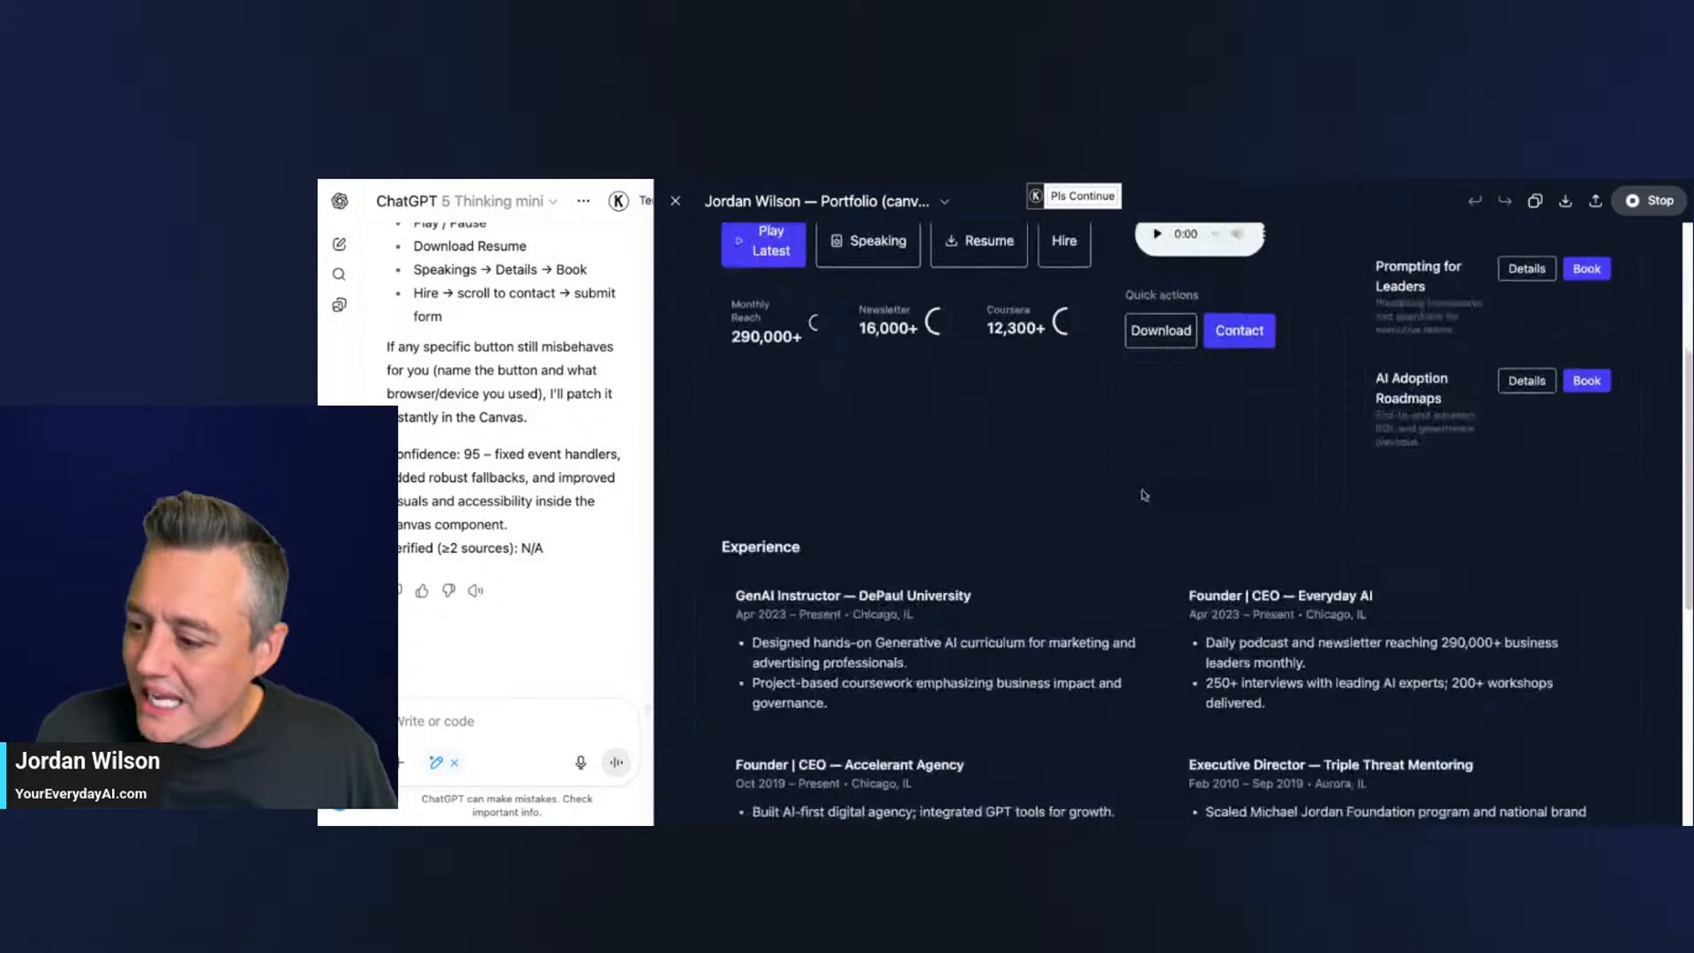
pyautogui.scroll(10, 1139, 498)
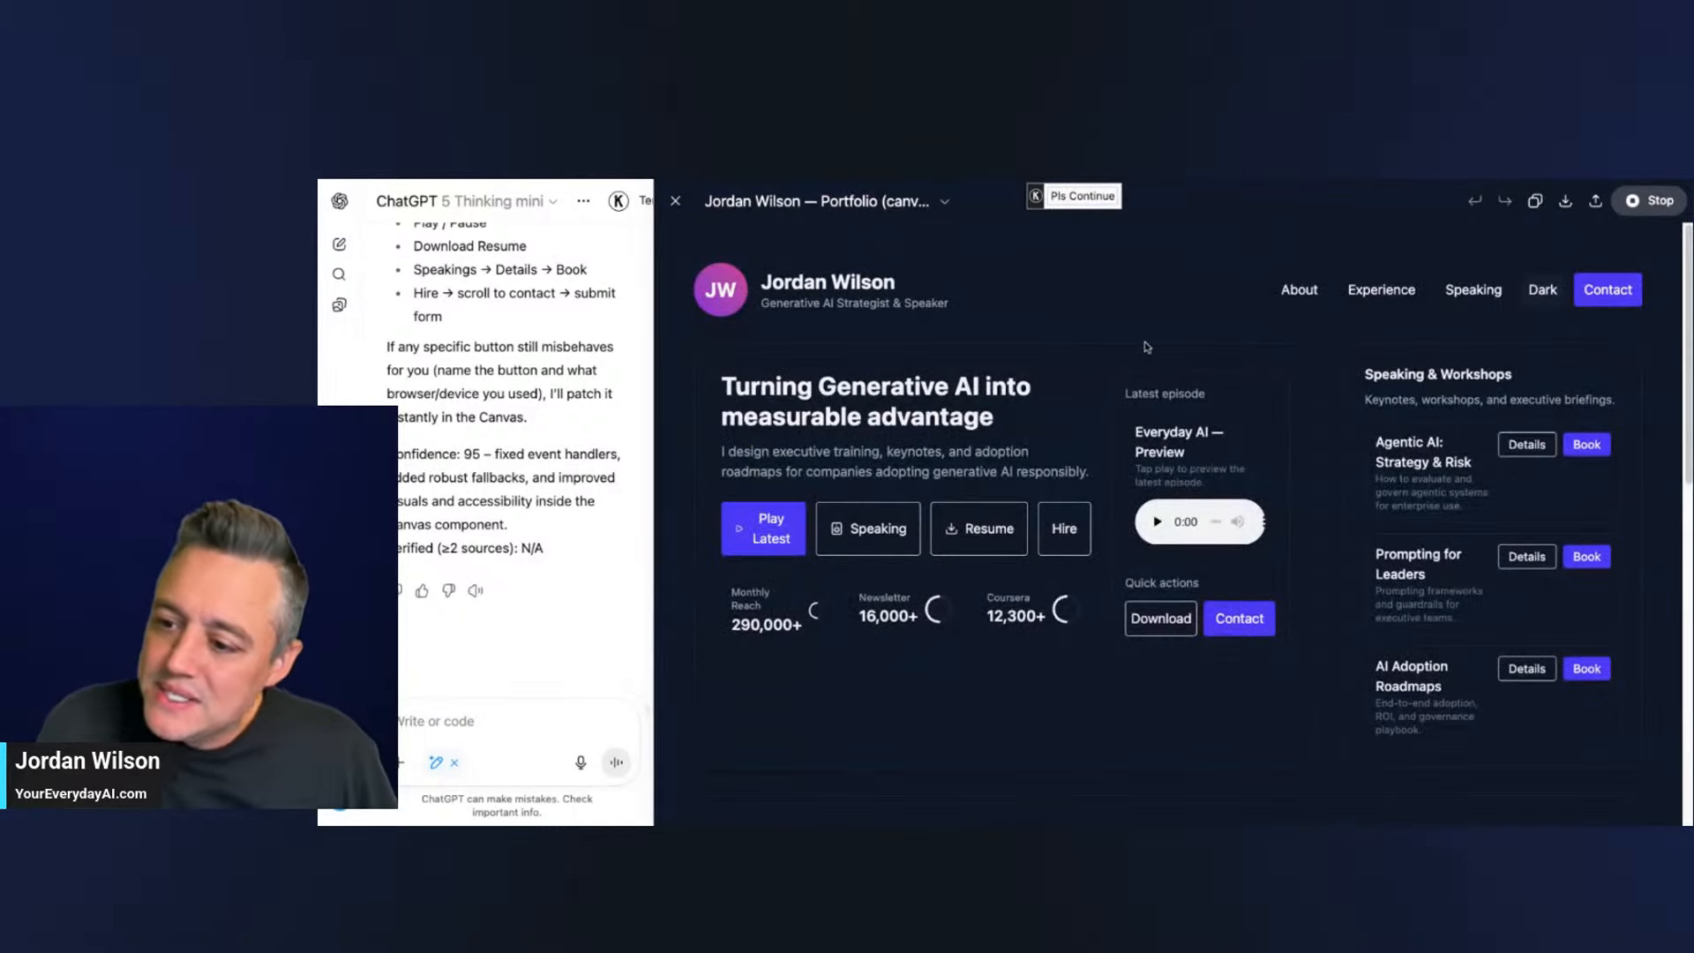
pyautogui.click(1305, 291)
pyautogui.scroll(2, 1329, 337)
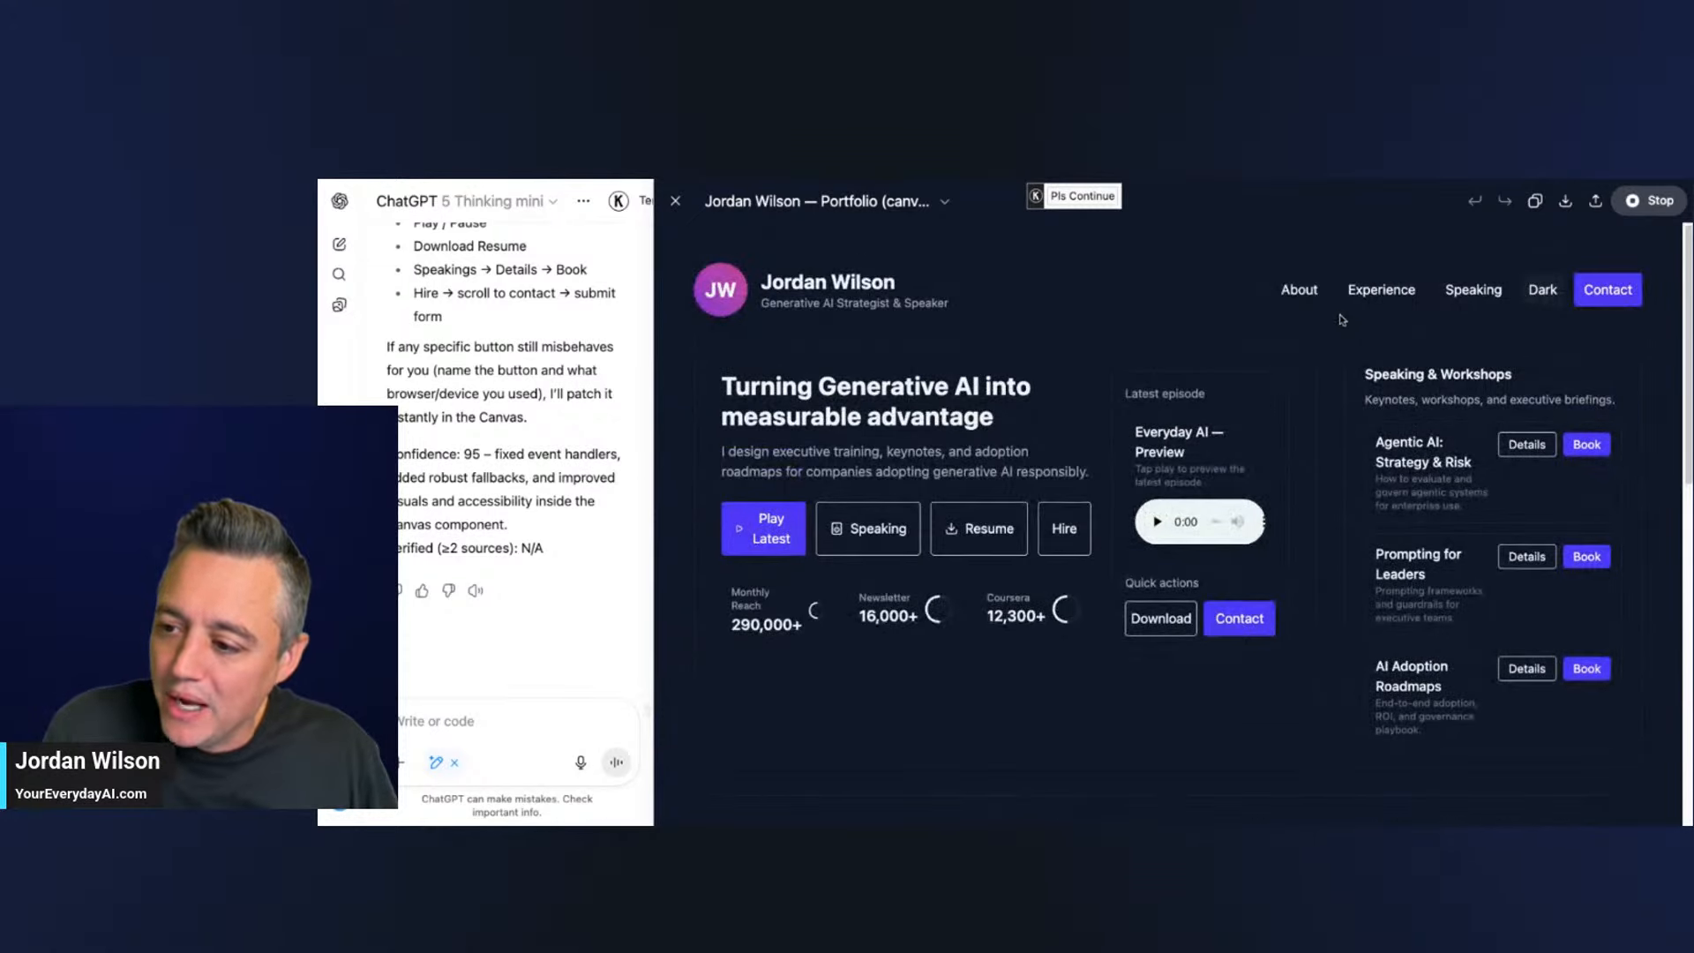
# - Test the Experience and Speaking navigation links on the portfolio page
pyautogui.click(1379, 291)
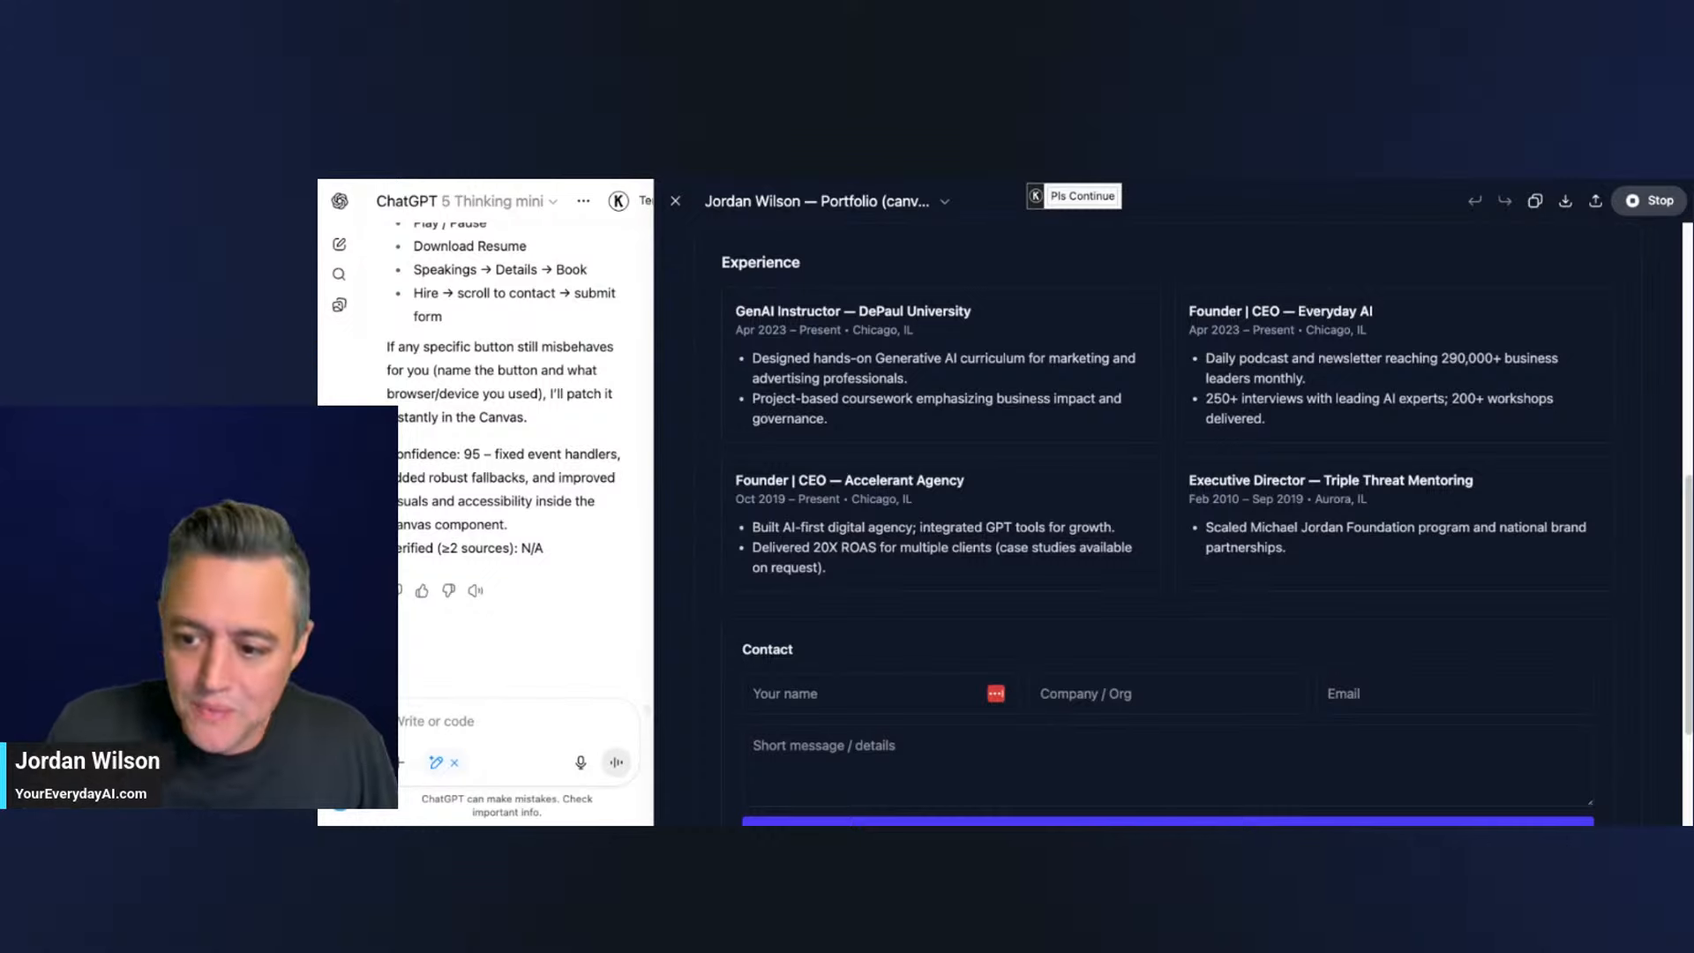
pyautogui.scroll(7, 1592, 371)
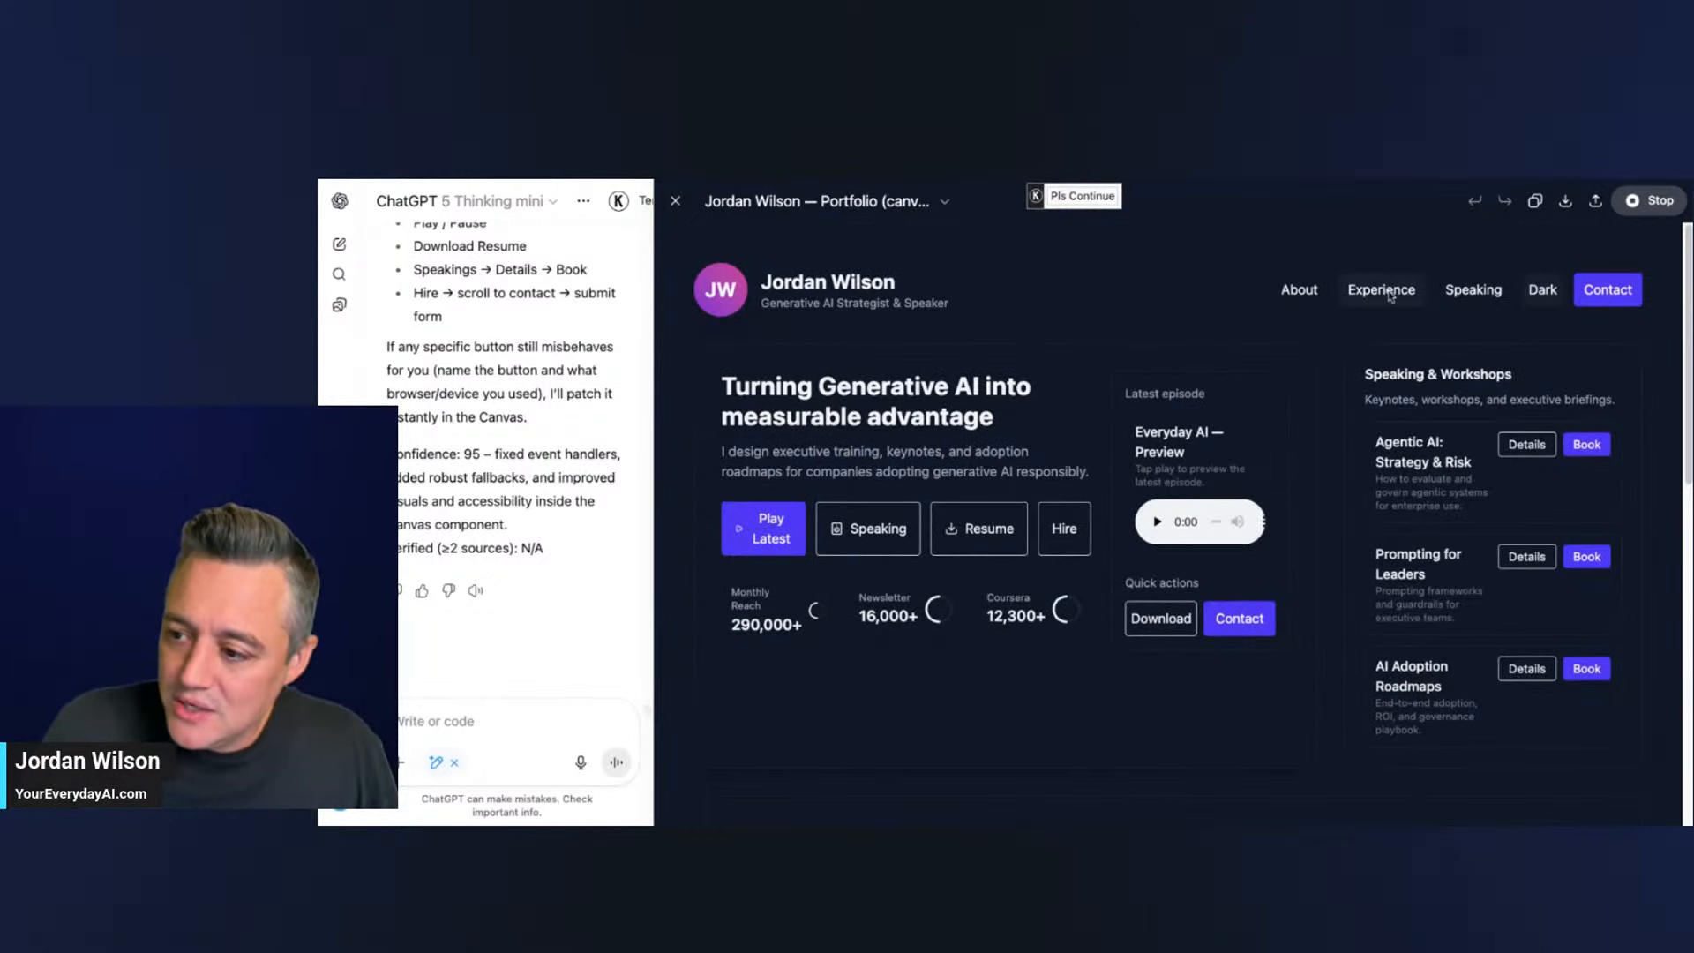
pyautogui.click(1383, 292)
pyautogui.click(1473, 289)
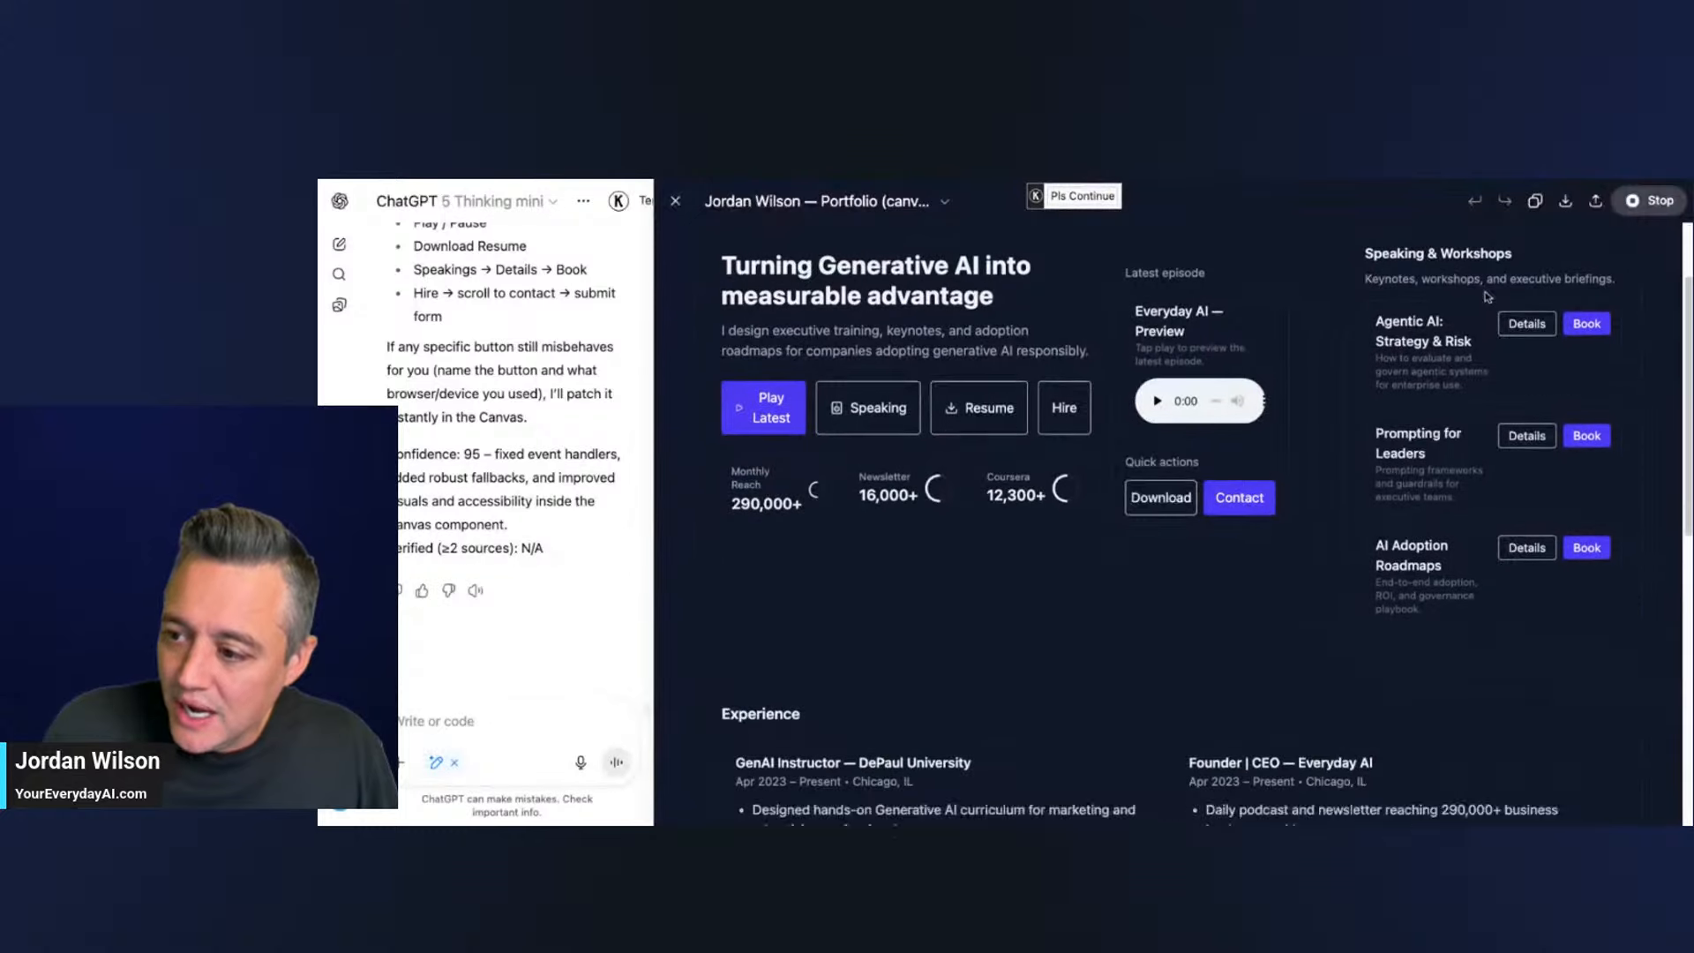
pyautogui.scroll(1, 1530, 321)
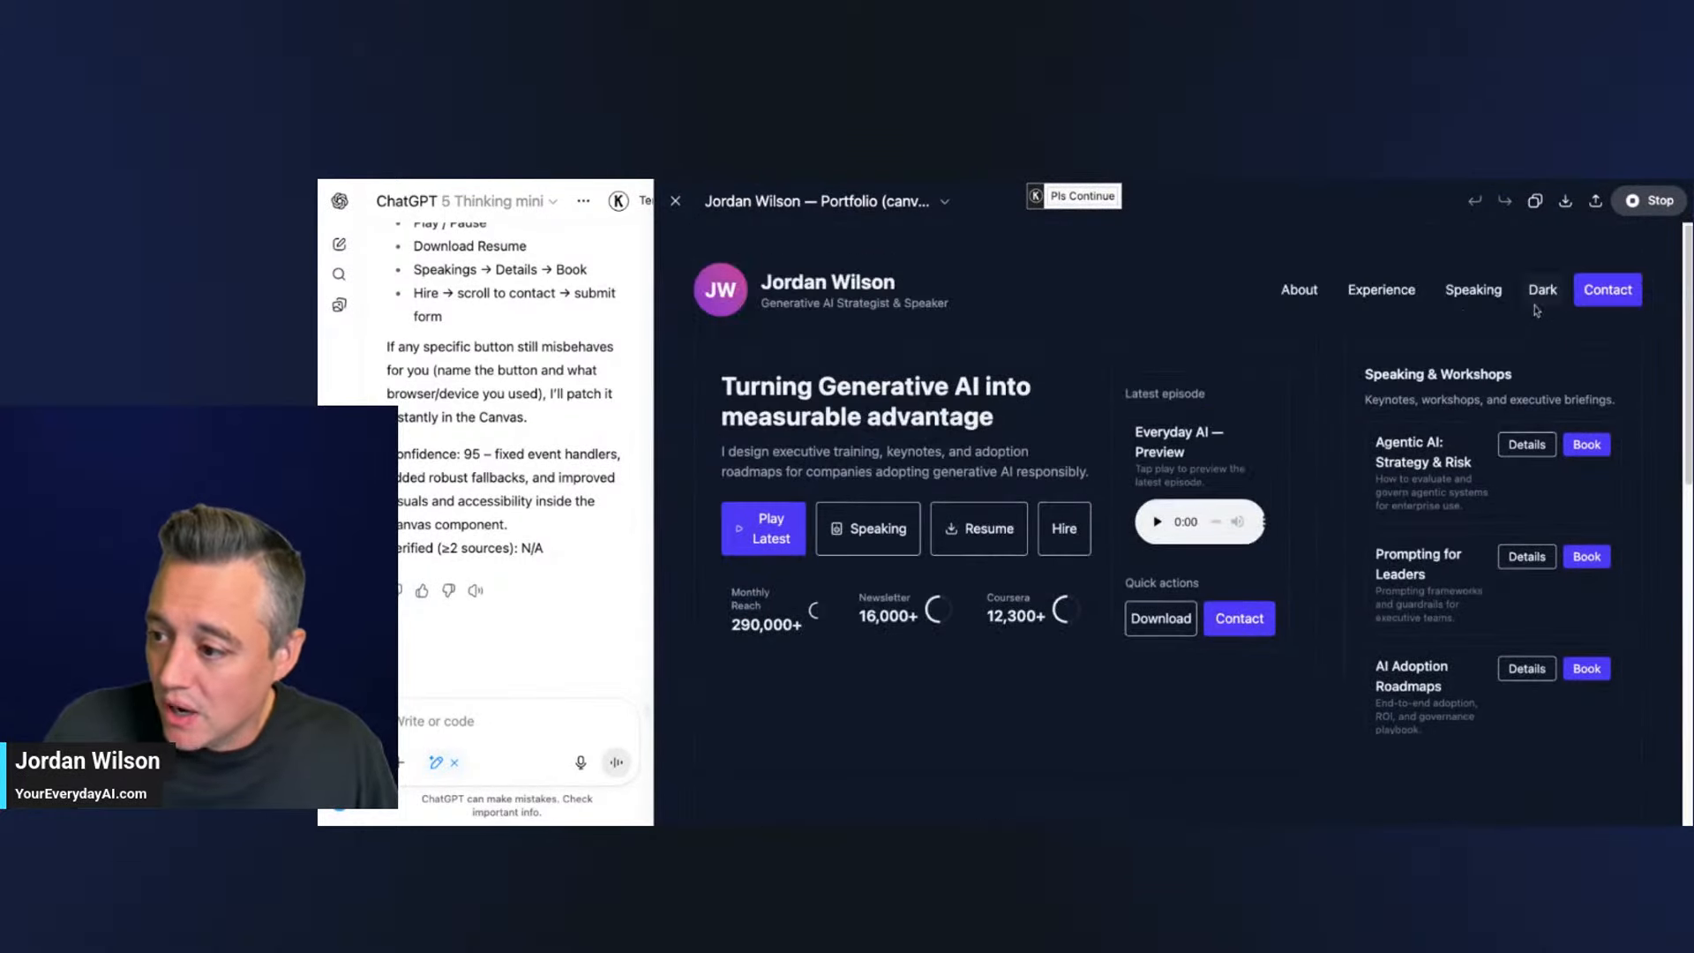
# - Test the portfolio's Dark/Light theme toggle several times and look over the page down to its contact form
pyautogui.click(1538, 297)
pyautogui.click(1537, 296)
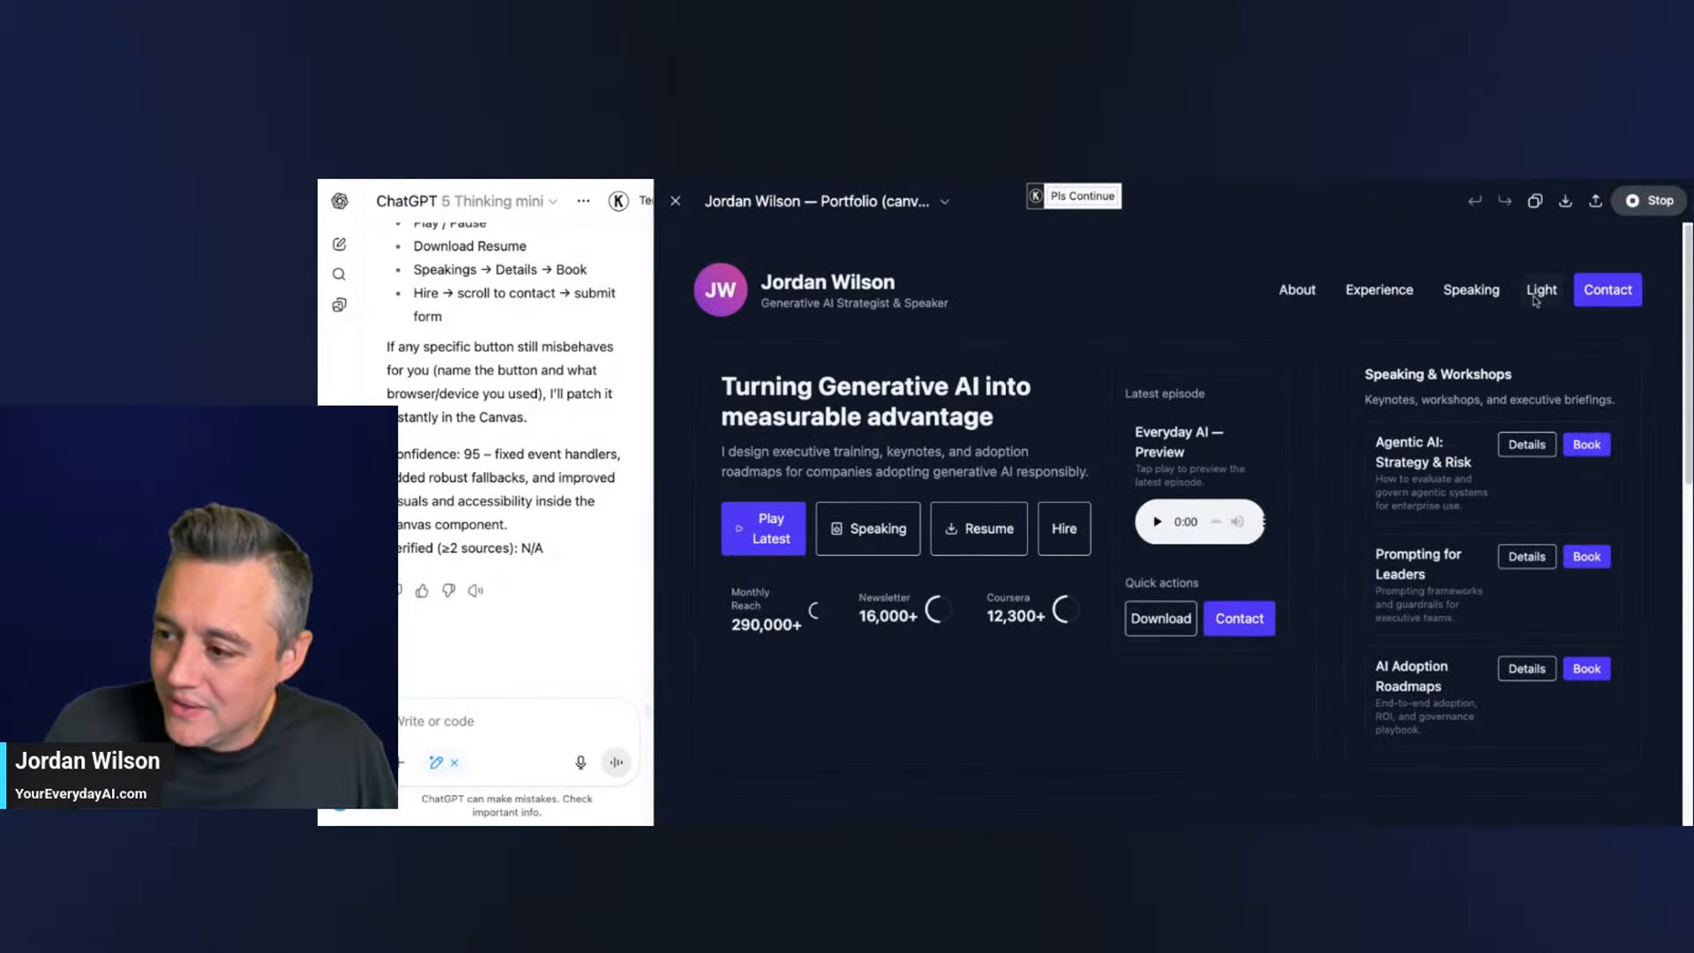
pyautogui.click(1538, 296)
pyautogui.click(1538, 297)
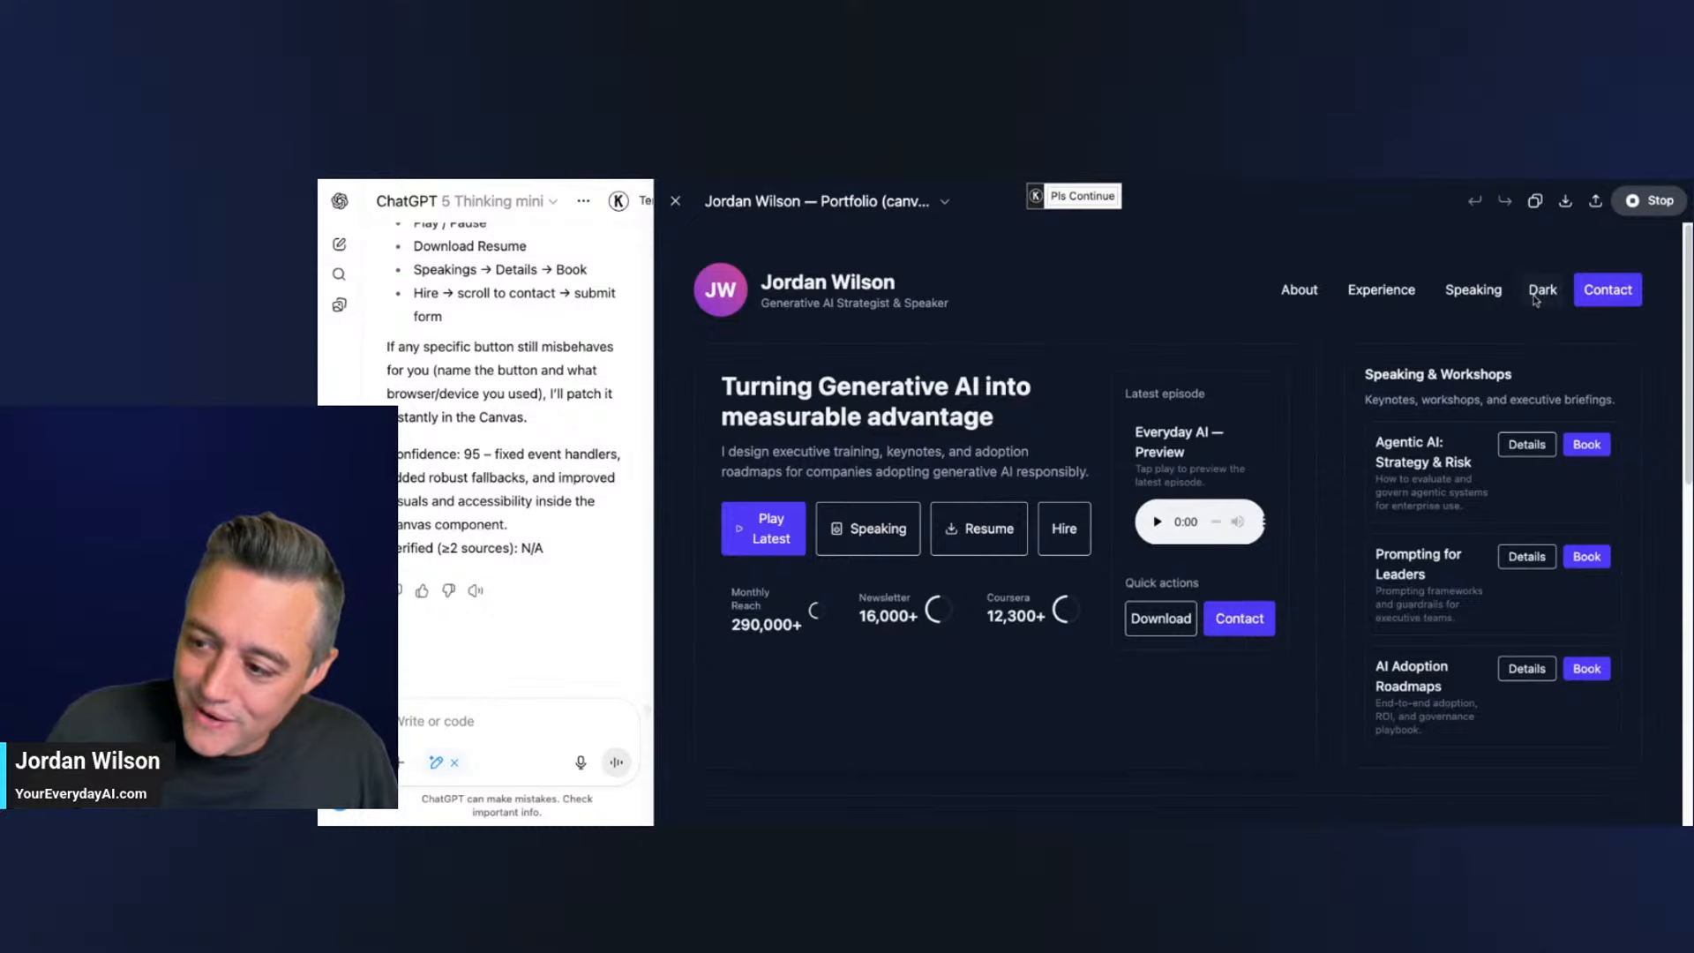
pyautogui.click(1533, 296)
pyautogui.click(1532, 297)
pyautogui.scroll(-9, 1335, 450)
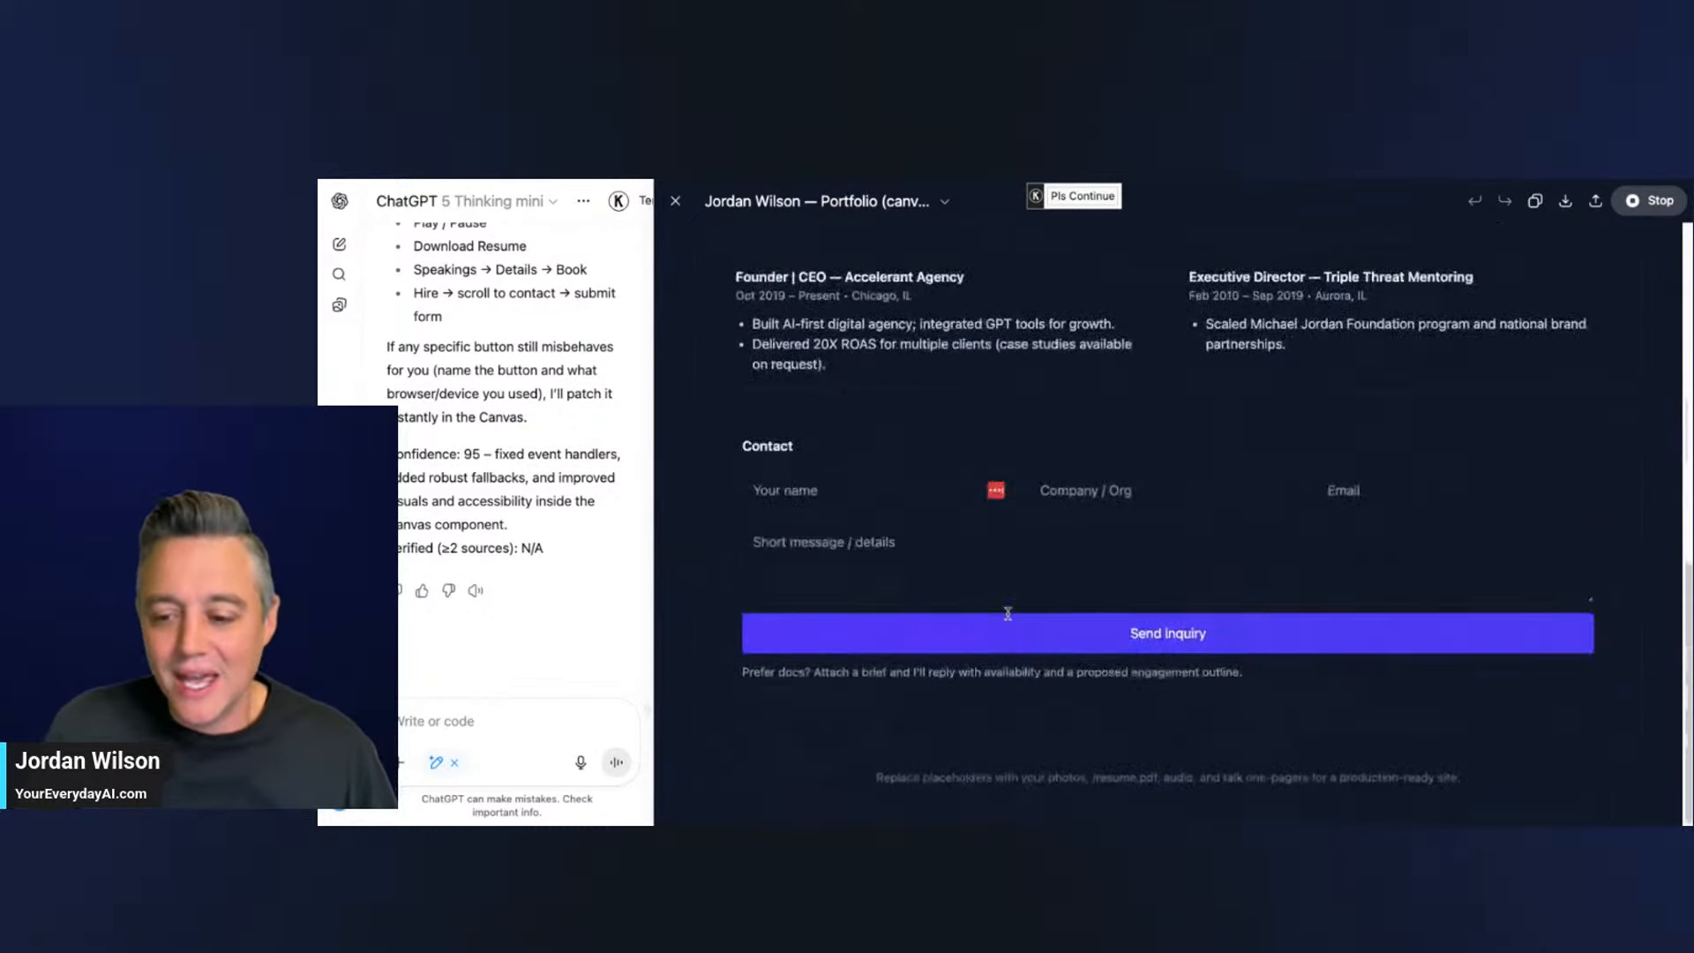
pyautogui.scroll(9, 1006, 627)
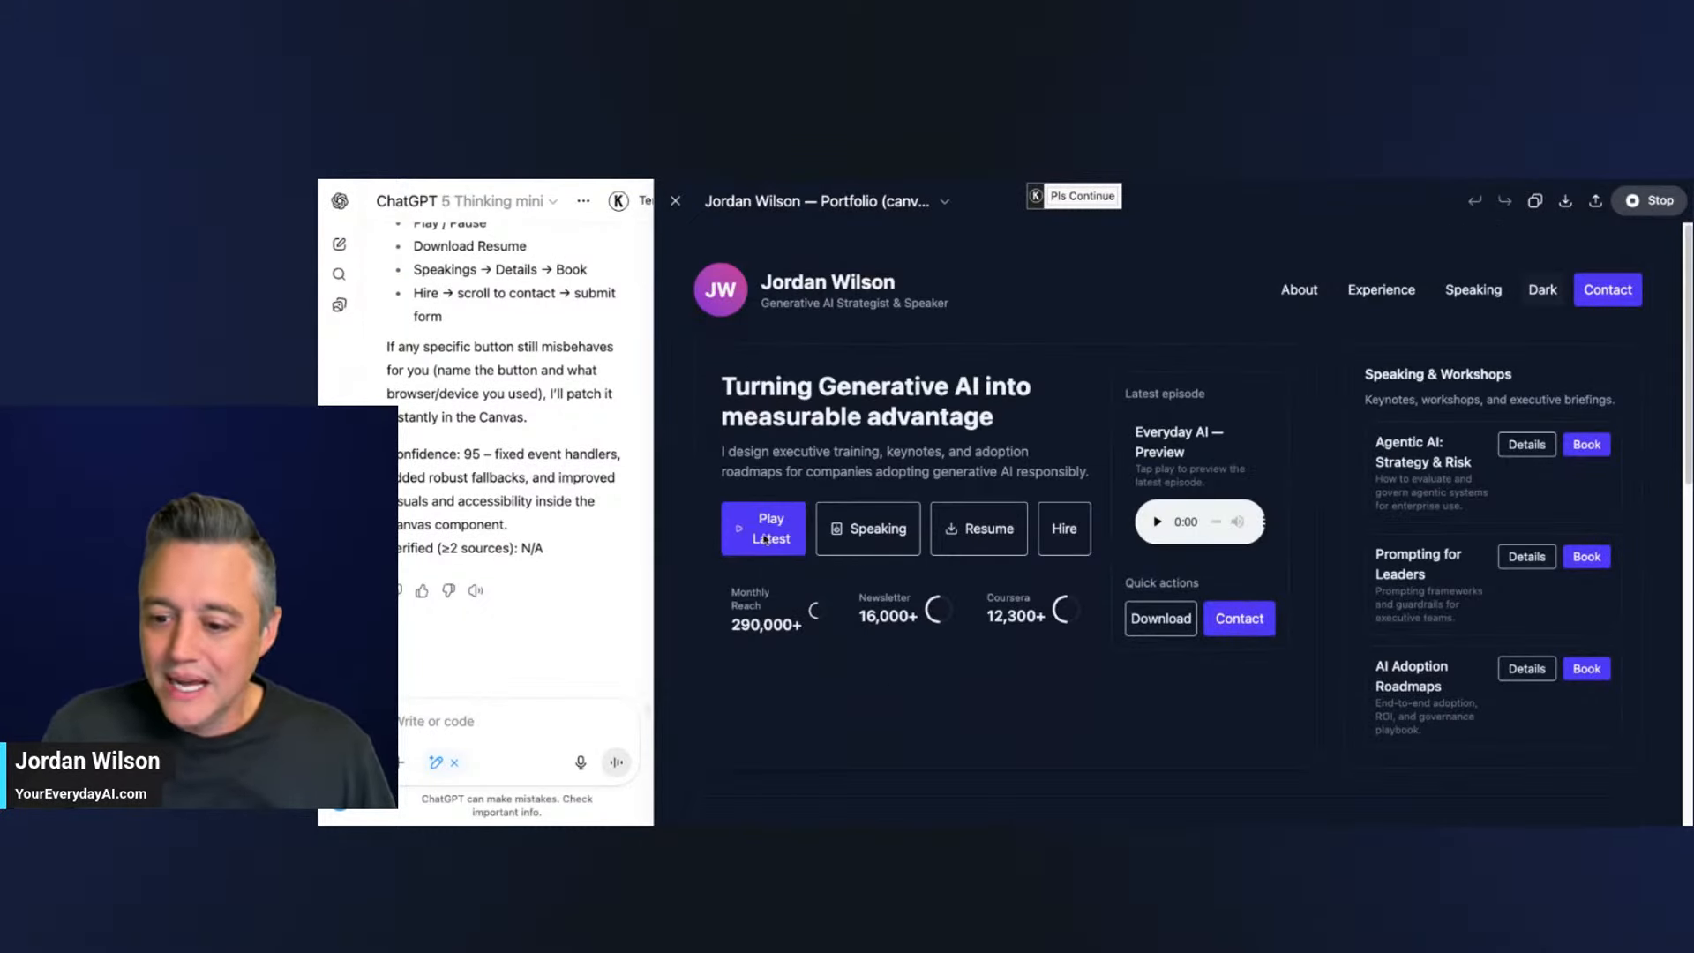
# - Test the Speaking booking dialog by opening and closing it, reopening it, and requesting a booking
pyautogui.click(896, 544)
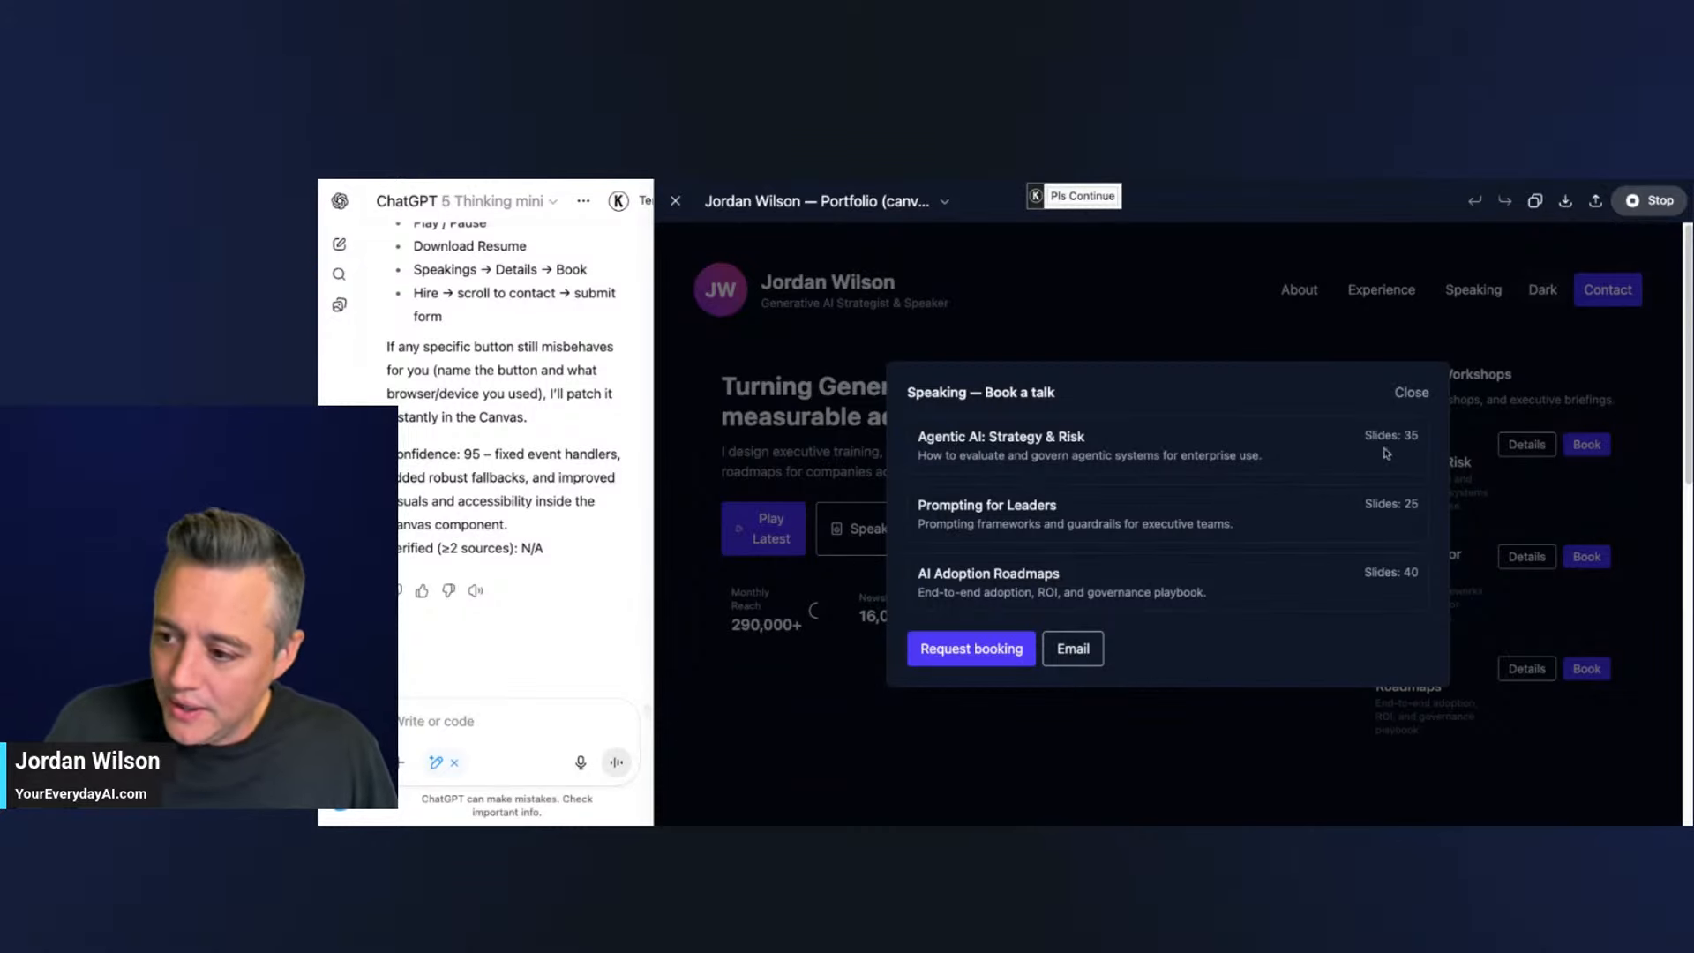
pyautogui.click(1412, 393)
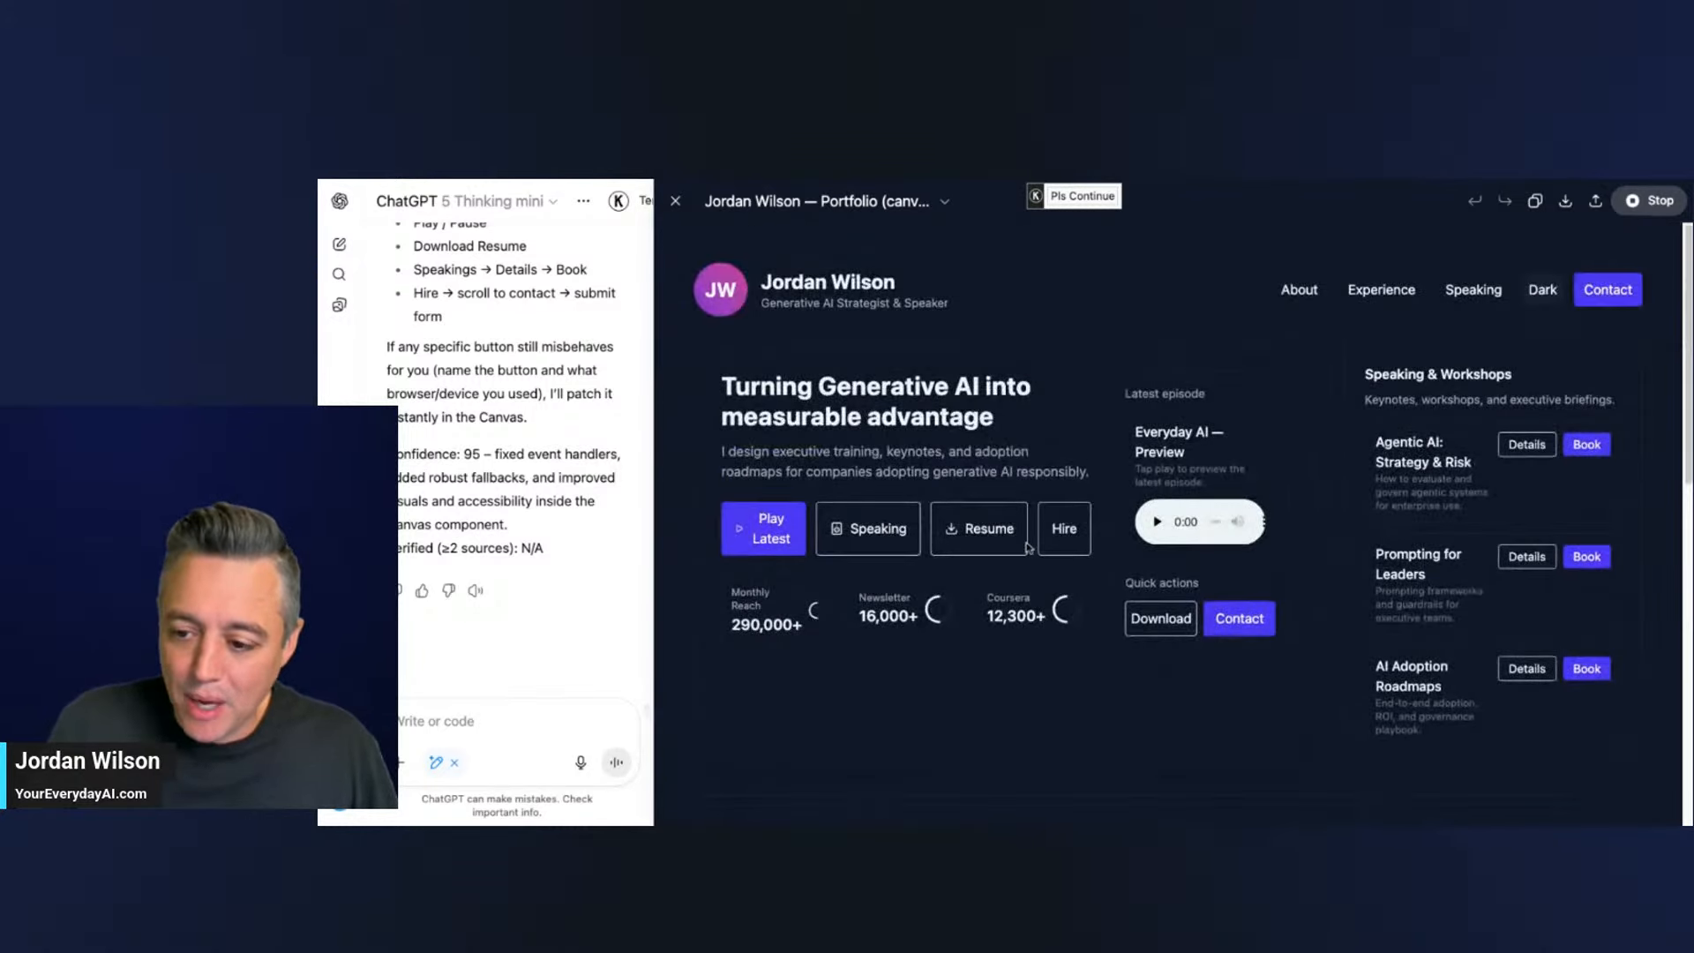
pyautogui.click(872, 542)
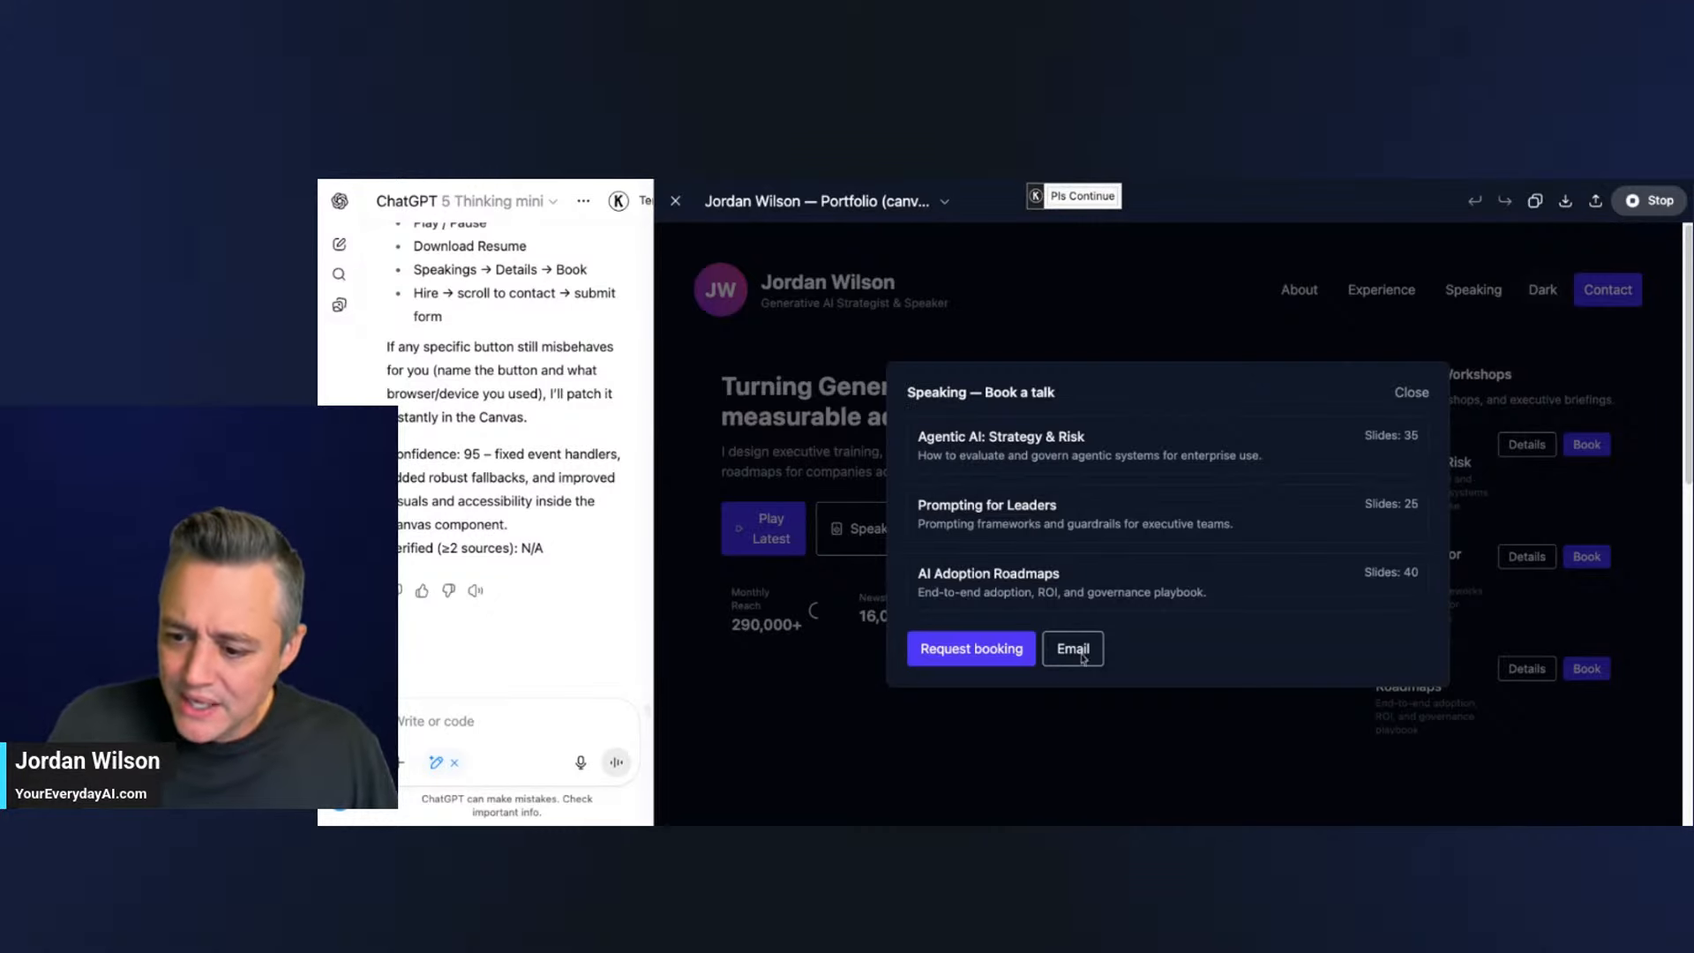
pyautogui.click(977, 655)
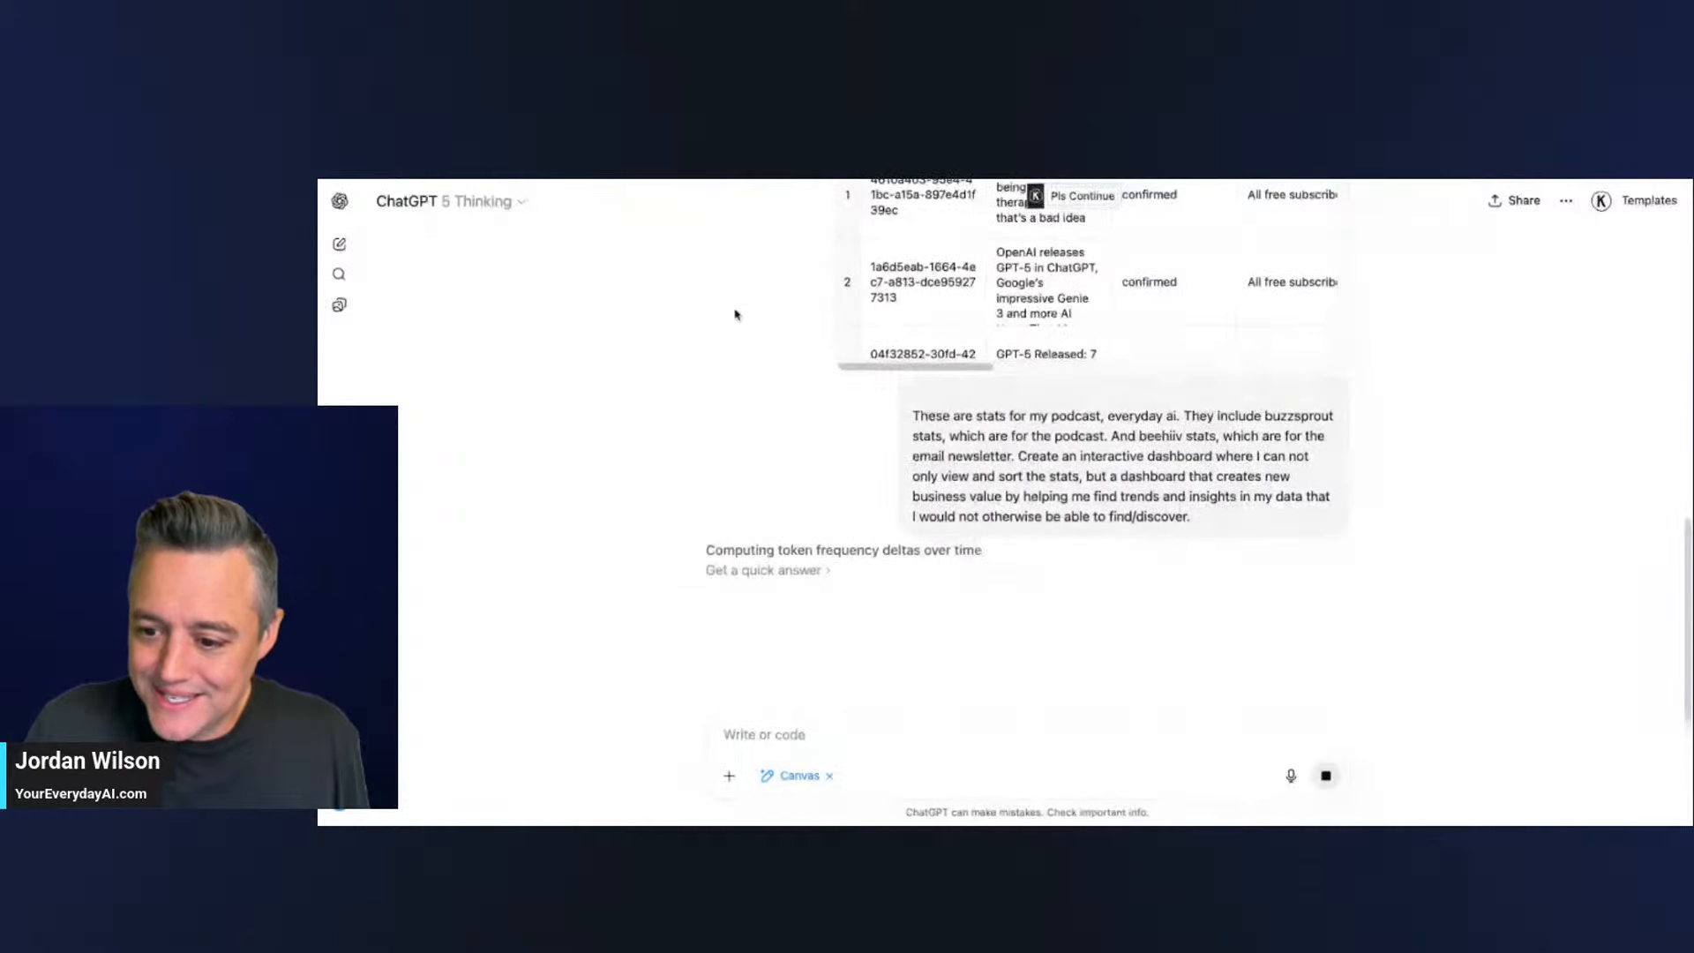
# - Reload the podcast stats dashboard conversation and examine the data files attached to its prompt, including the locations report's download figures
pyautogui.scroll(-8, 716, 320)
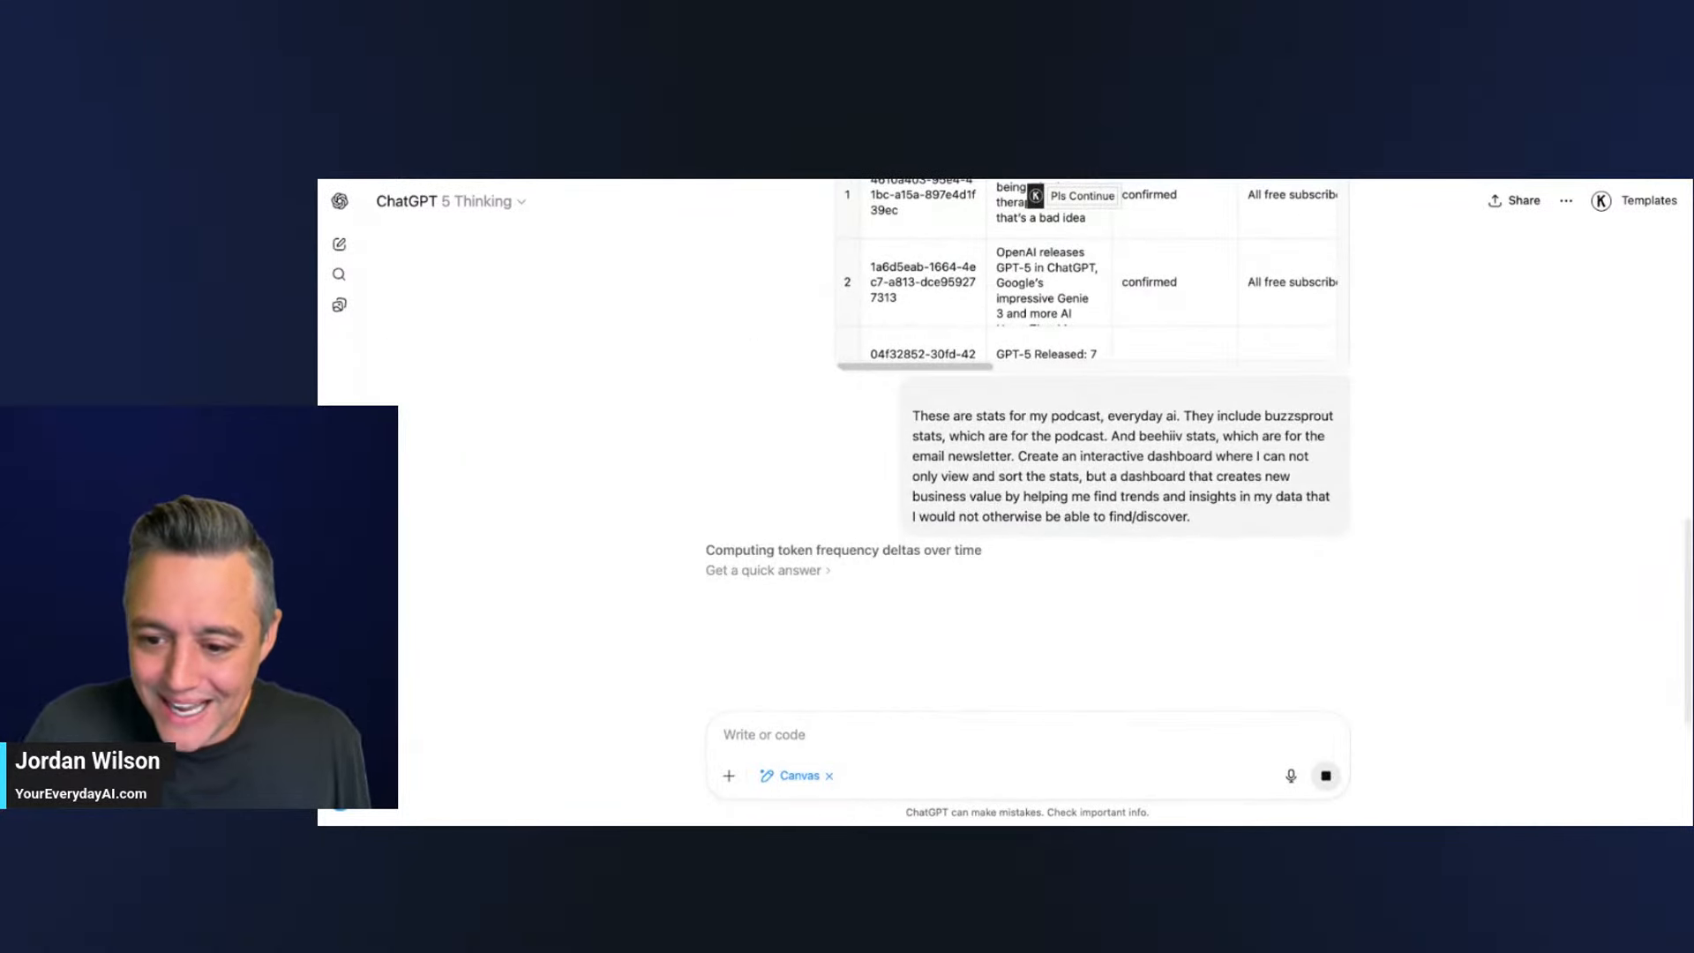
pyautogui.press('super+r')
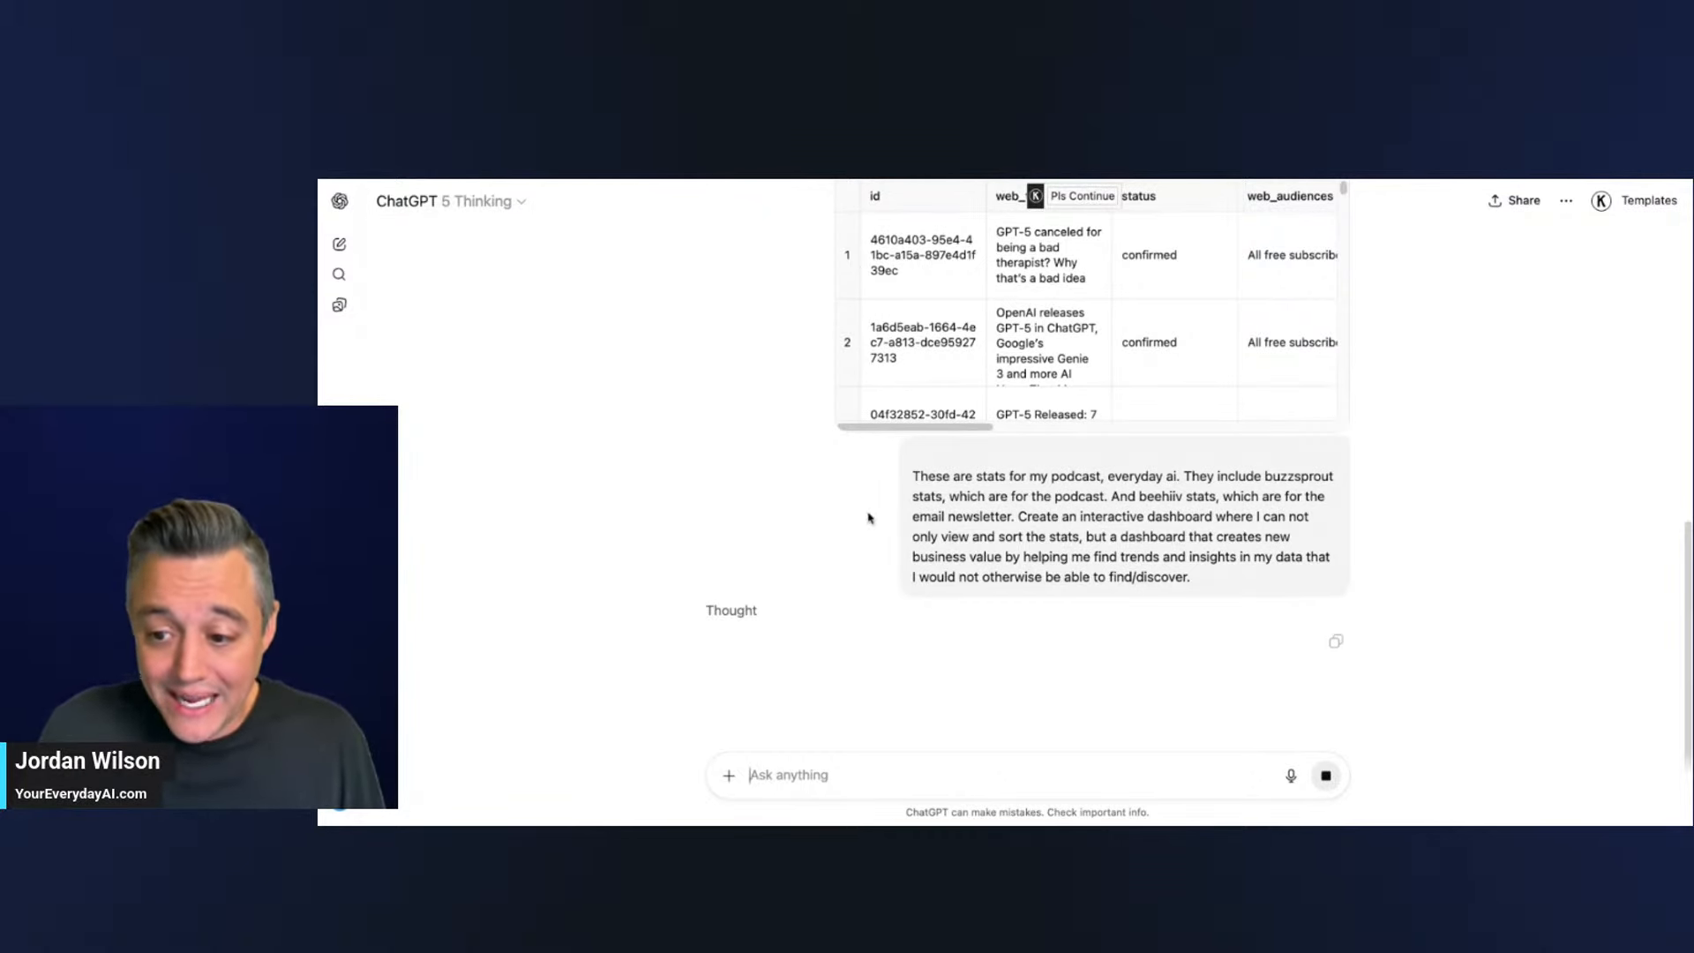
pyautogui.scroll(10, 869, 518)
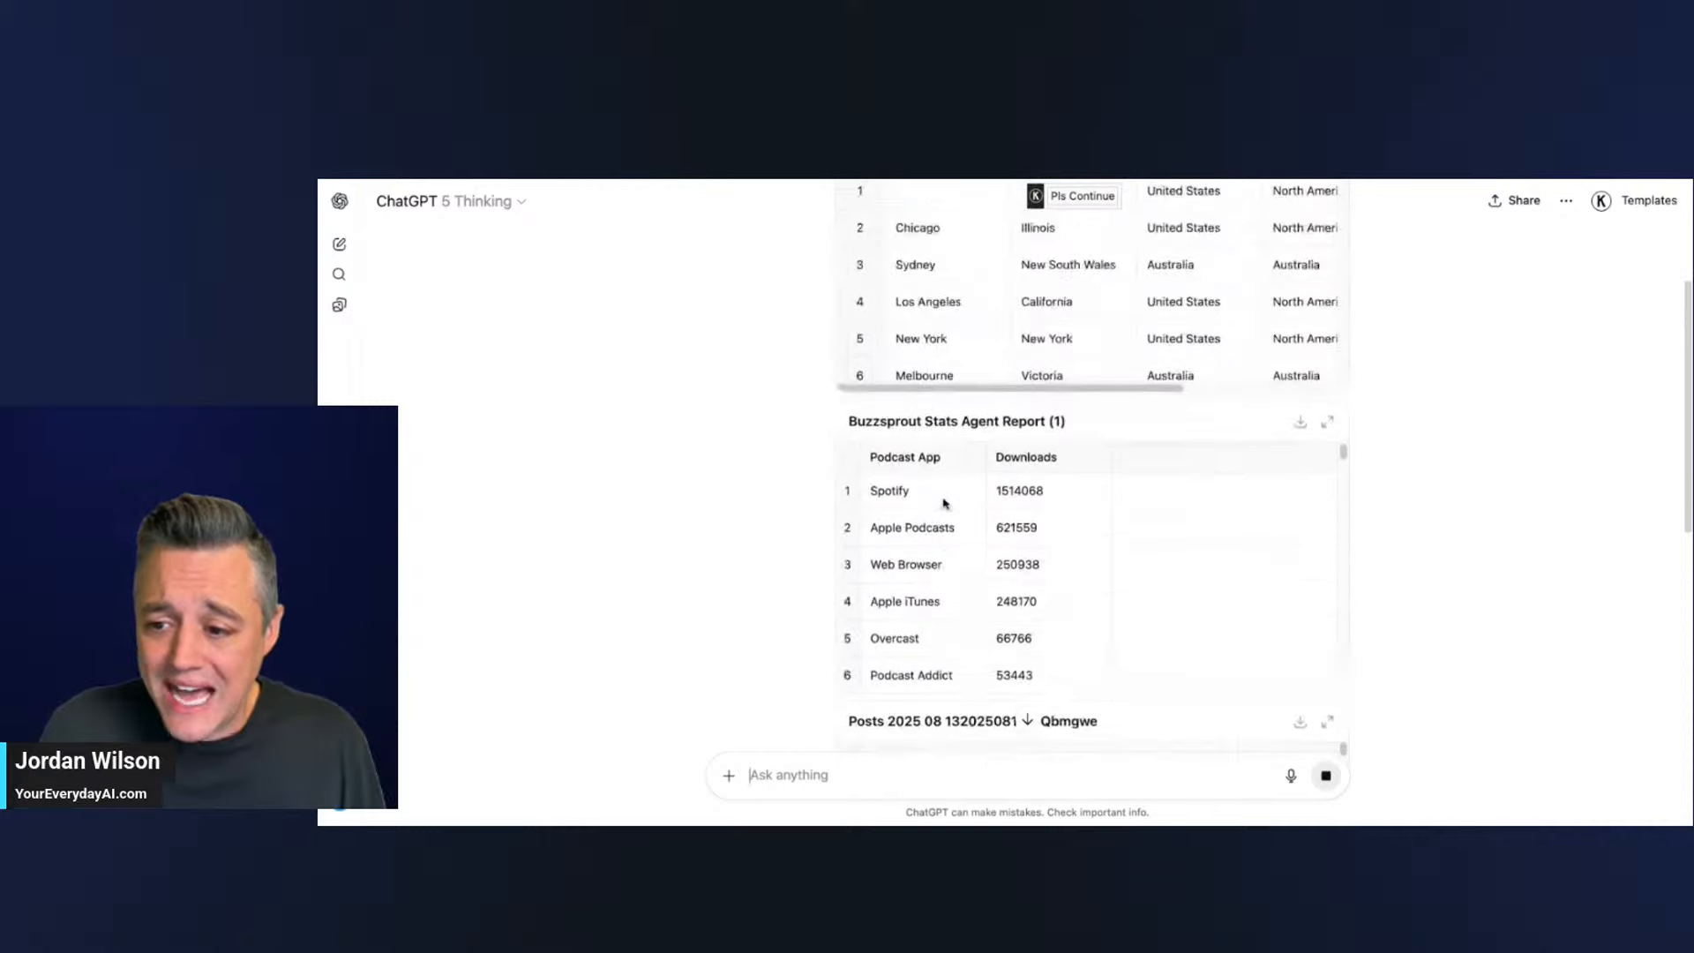
pyautogui.scroll(5, 943, 504)
pyautogui.scroll(-1, 942, 504)
pyautogui.scroll(1, 942, 504)
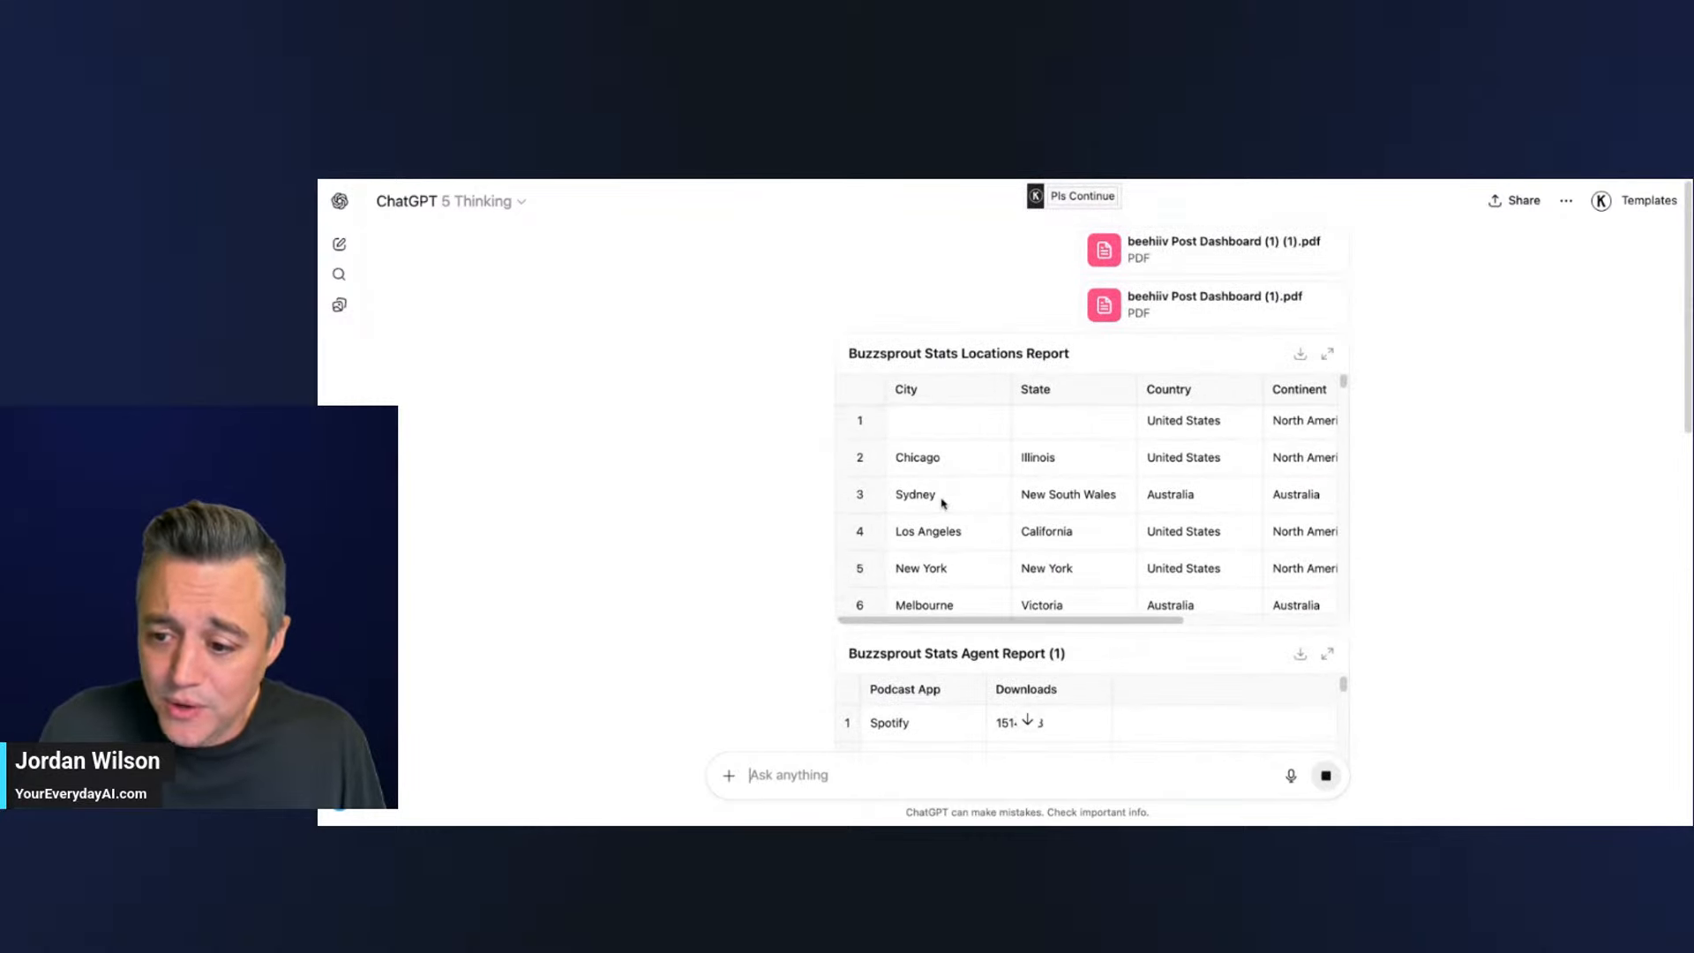
pyautogui.scroll(-3, 942, 504)
pyautogui.scroll(3, 943, 504)
pyautogui.hscroll(5, 942, 504)
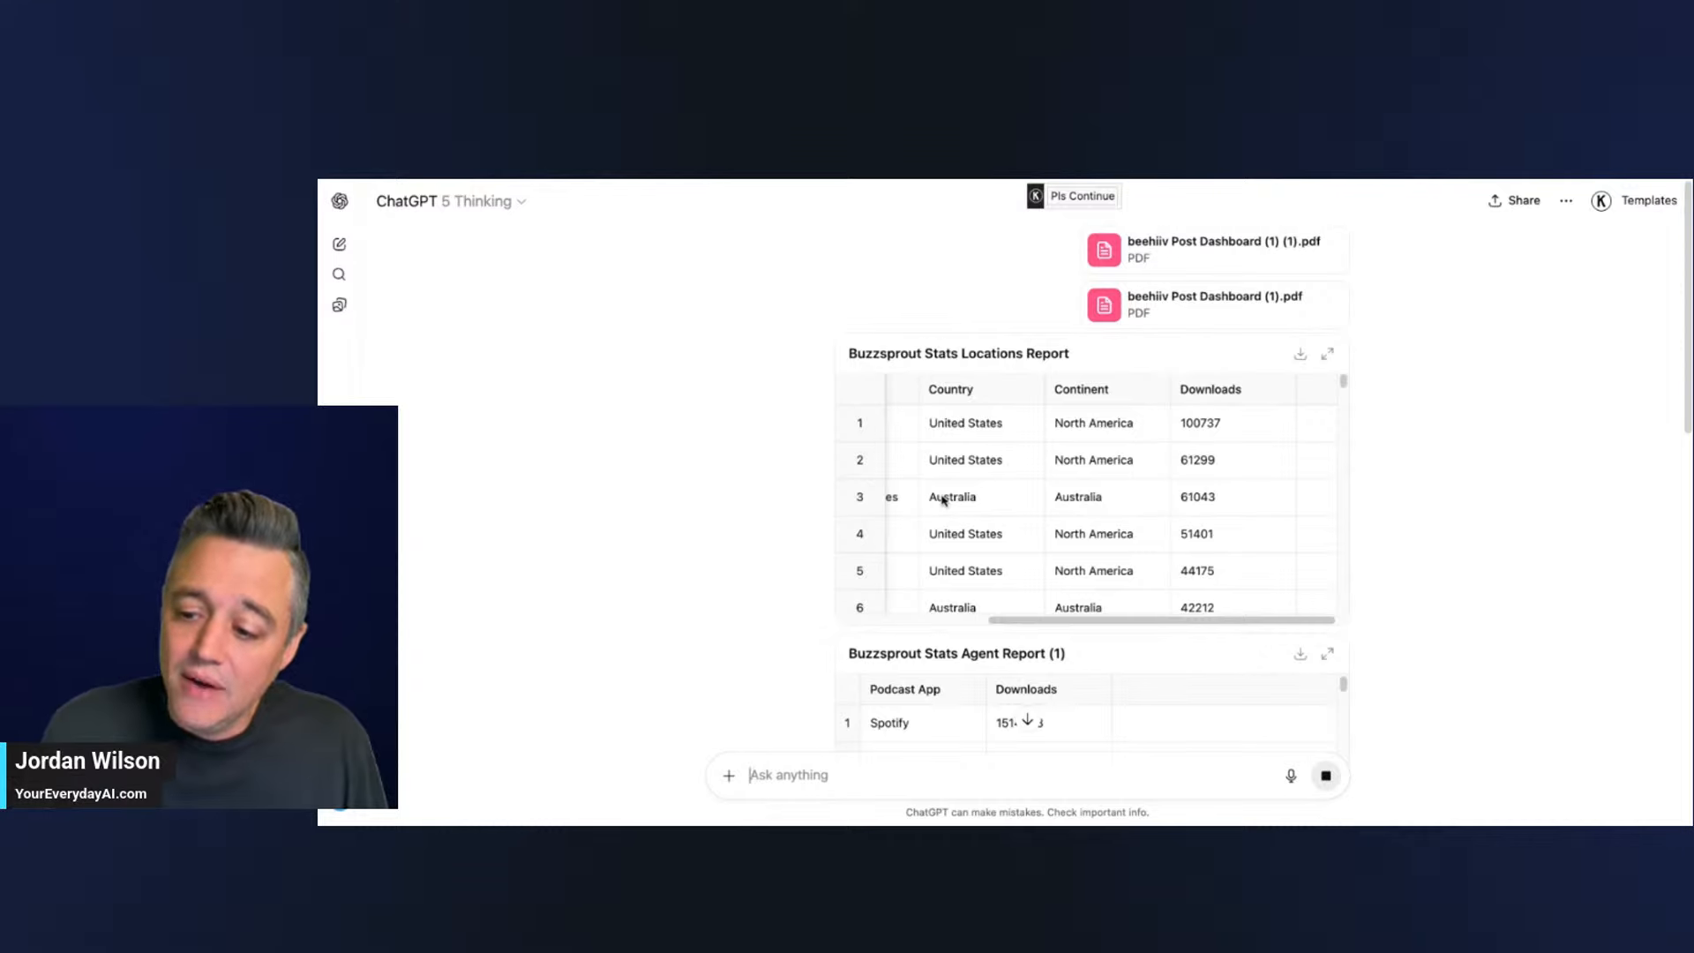
pyautogui.scroll(-15, 943, 500)
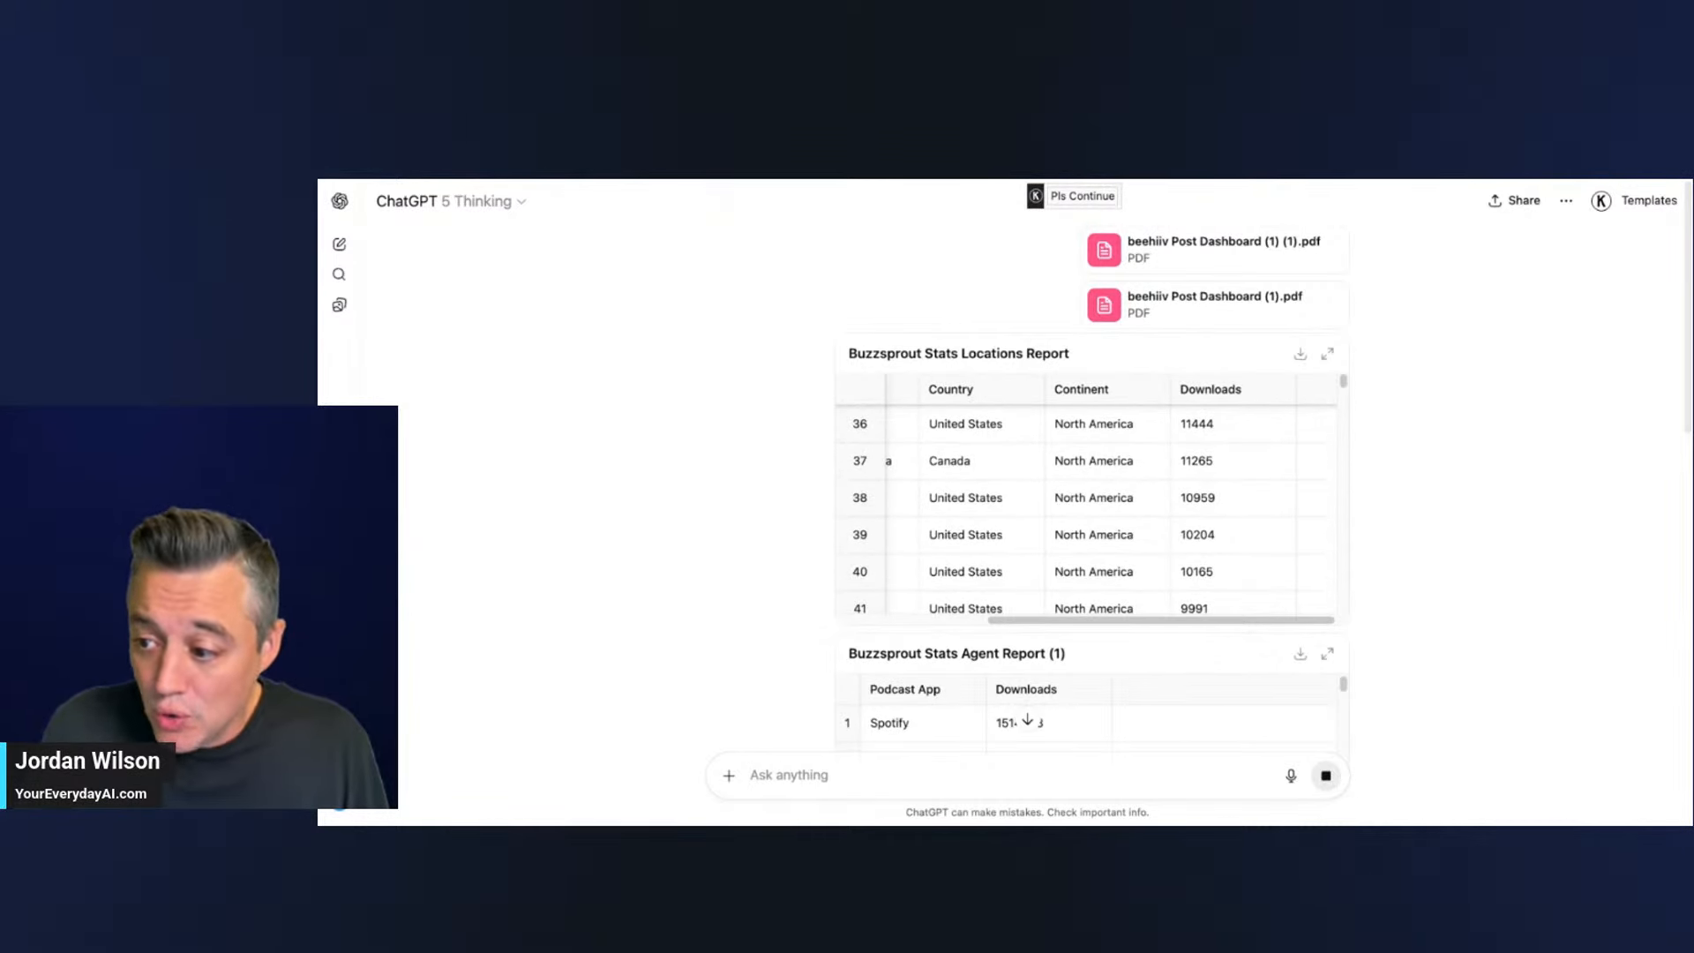
# - Expand the Buzzsprout Stats Locations Report, examine its rows from the start to near the end, and collapse it again
pyautogui.click(1330, 357)
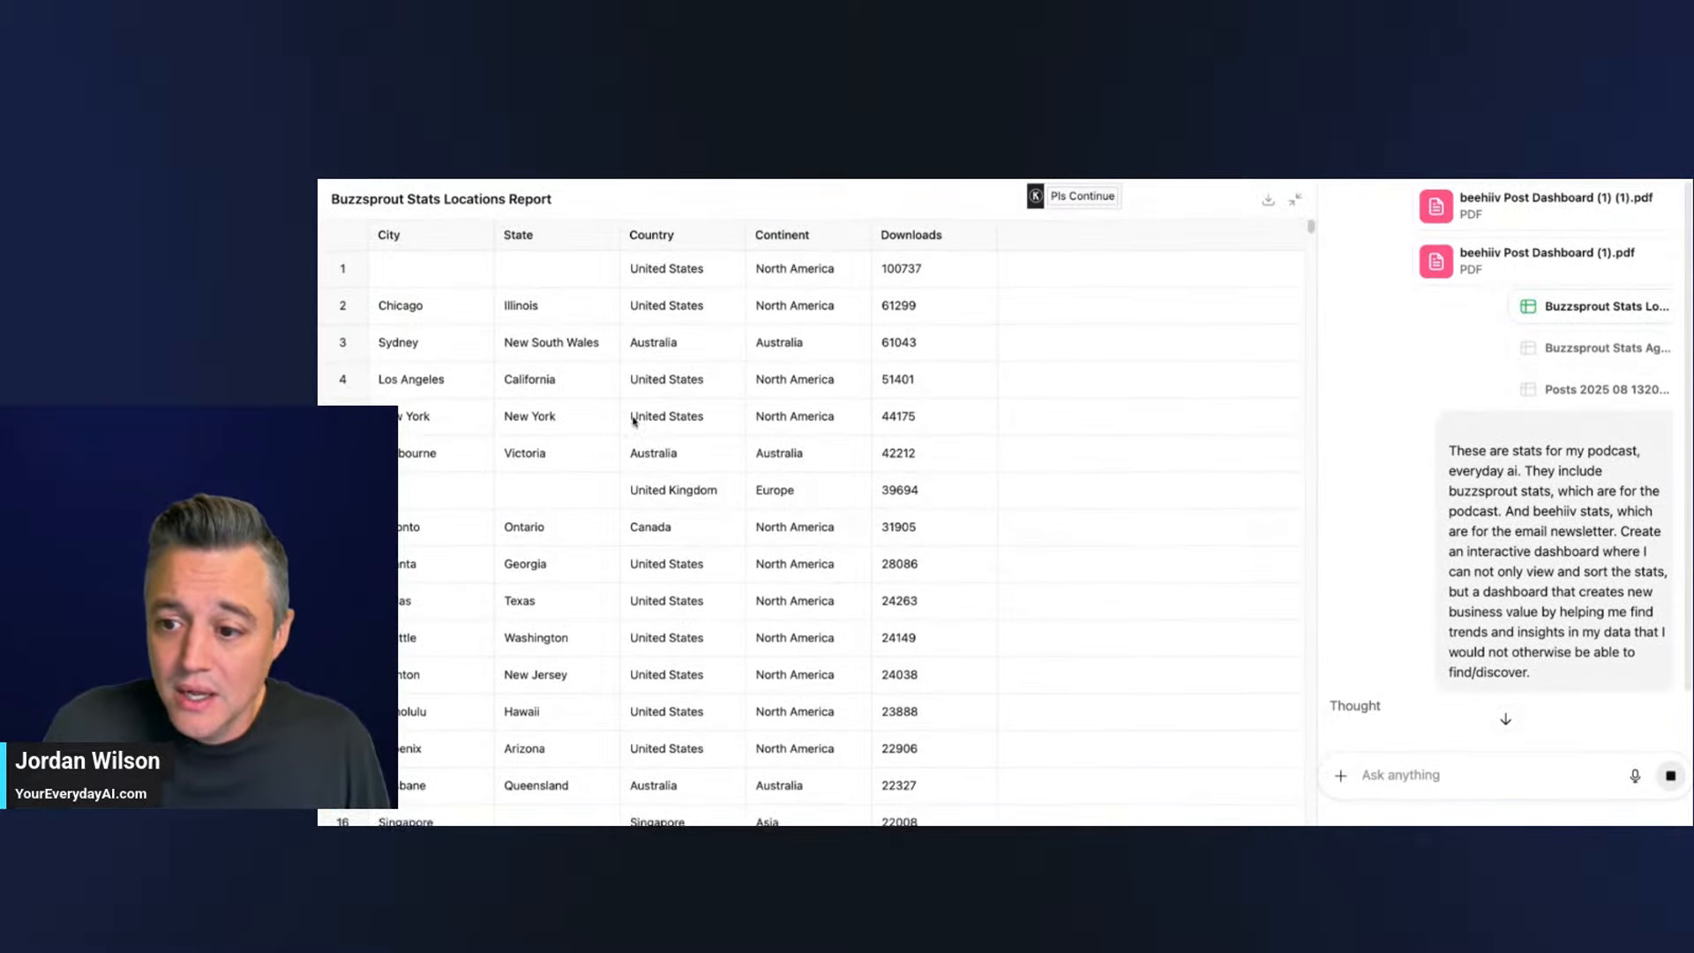
pyautogui.scroll(-20, 633, 421)
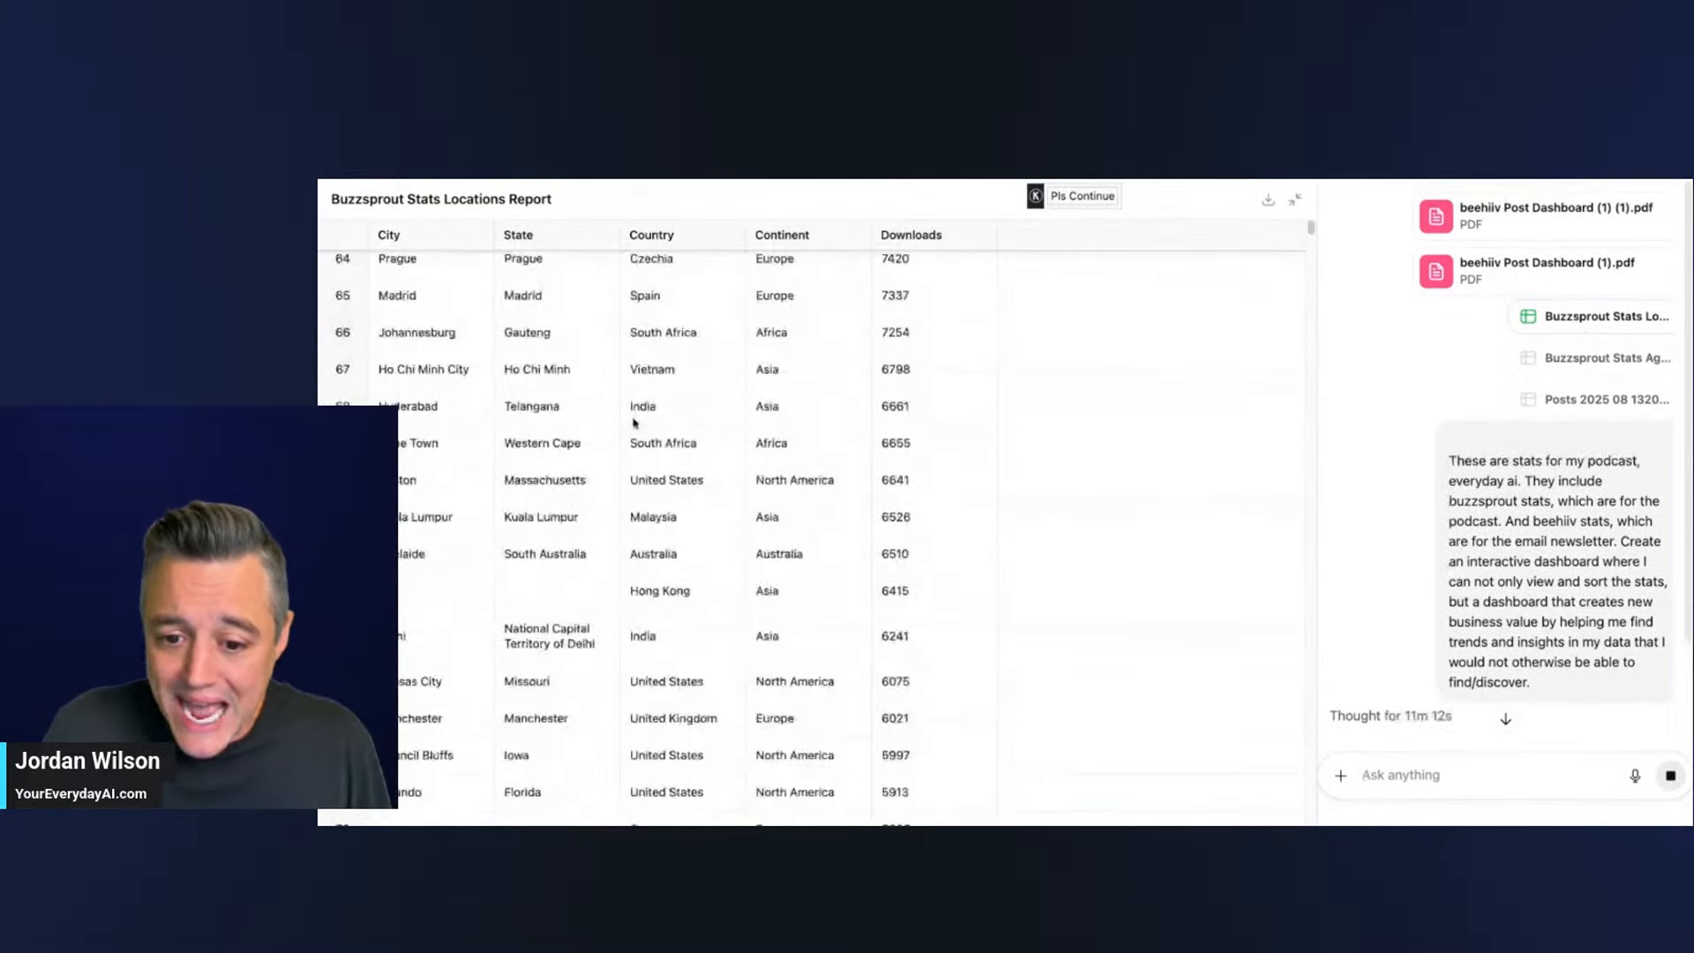
pyautogui.scroll(-20, 633, 421)
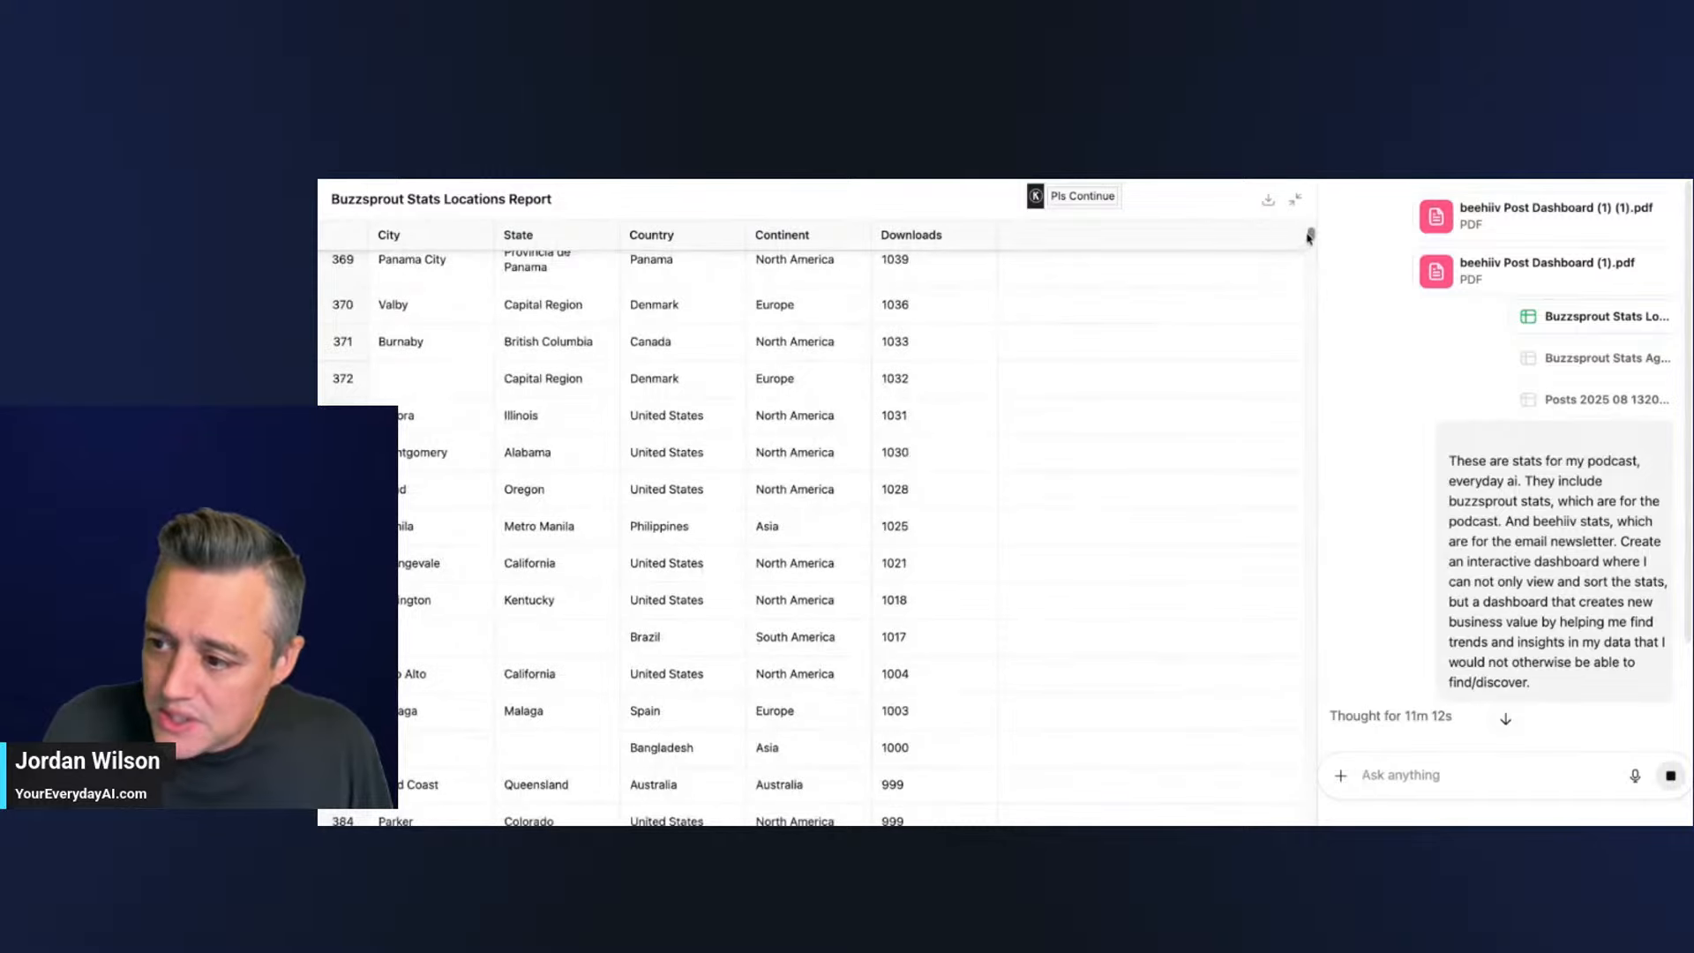
pyautogui.moveTo(1312, 236); pyautogui.dragTo(1298, 748)
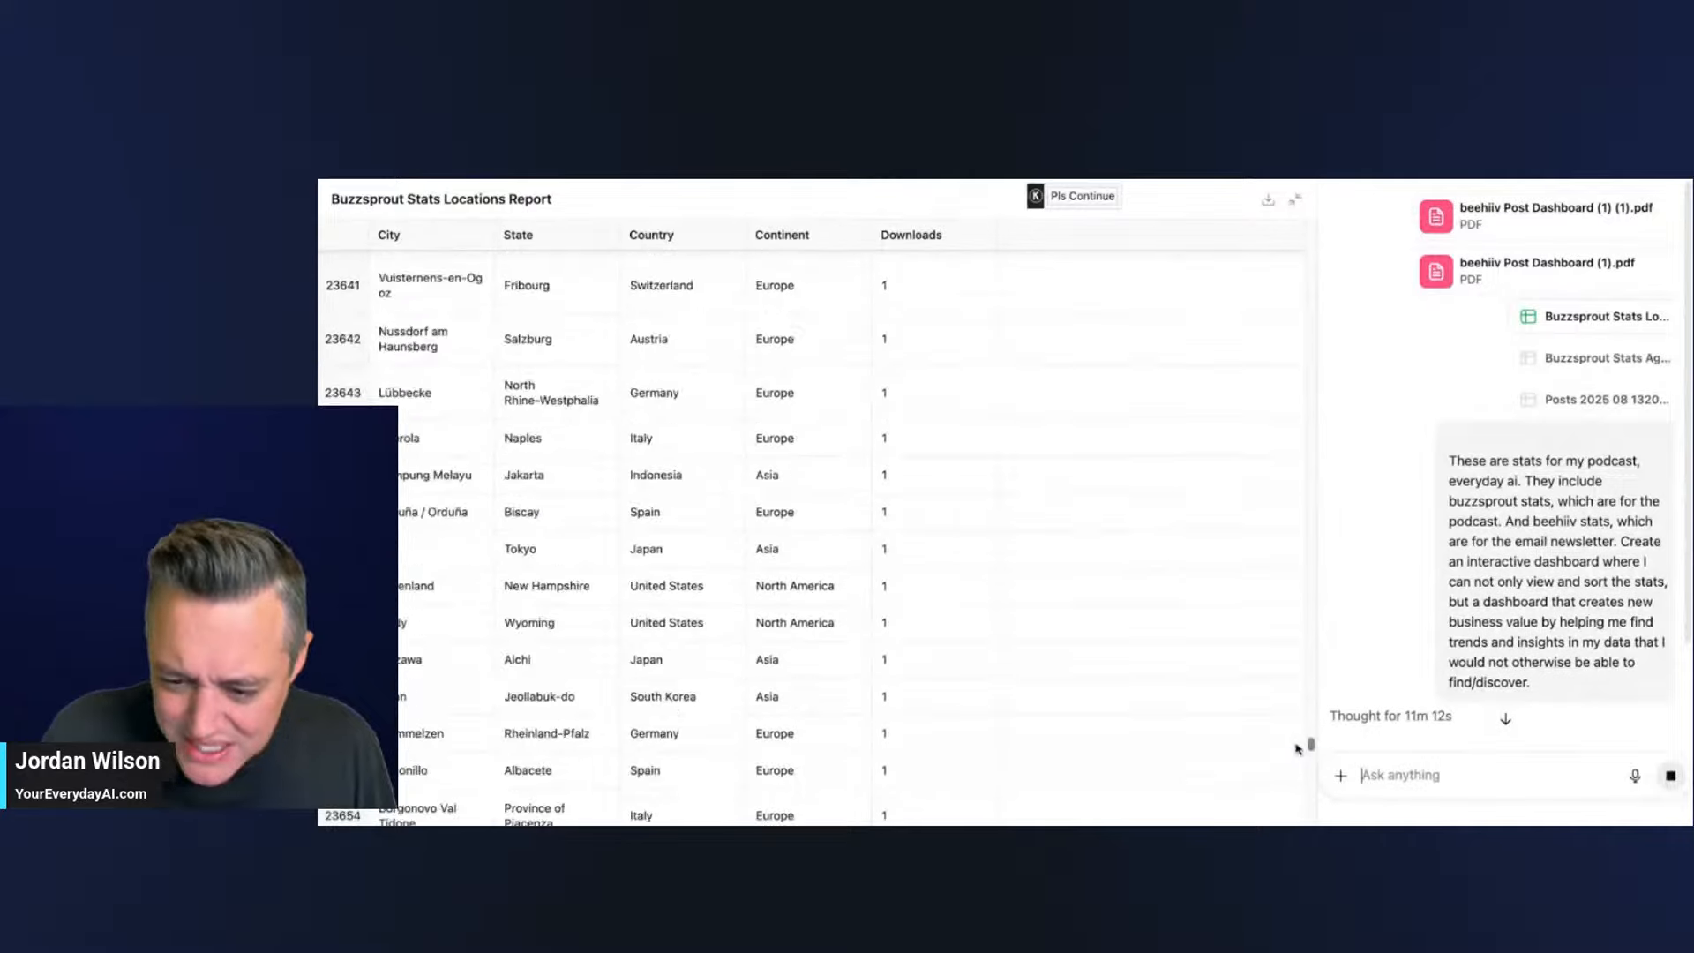
pyautogui.moveTo(1290, 233); pyautogui.dragTo(1293, 209)
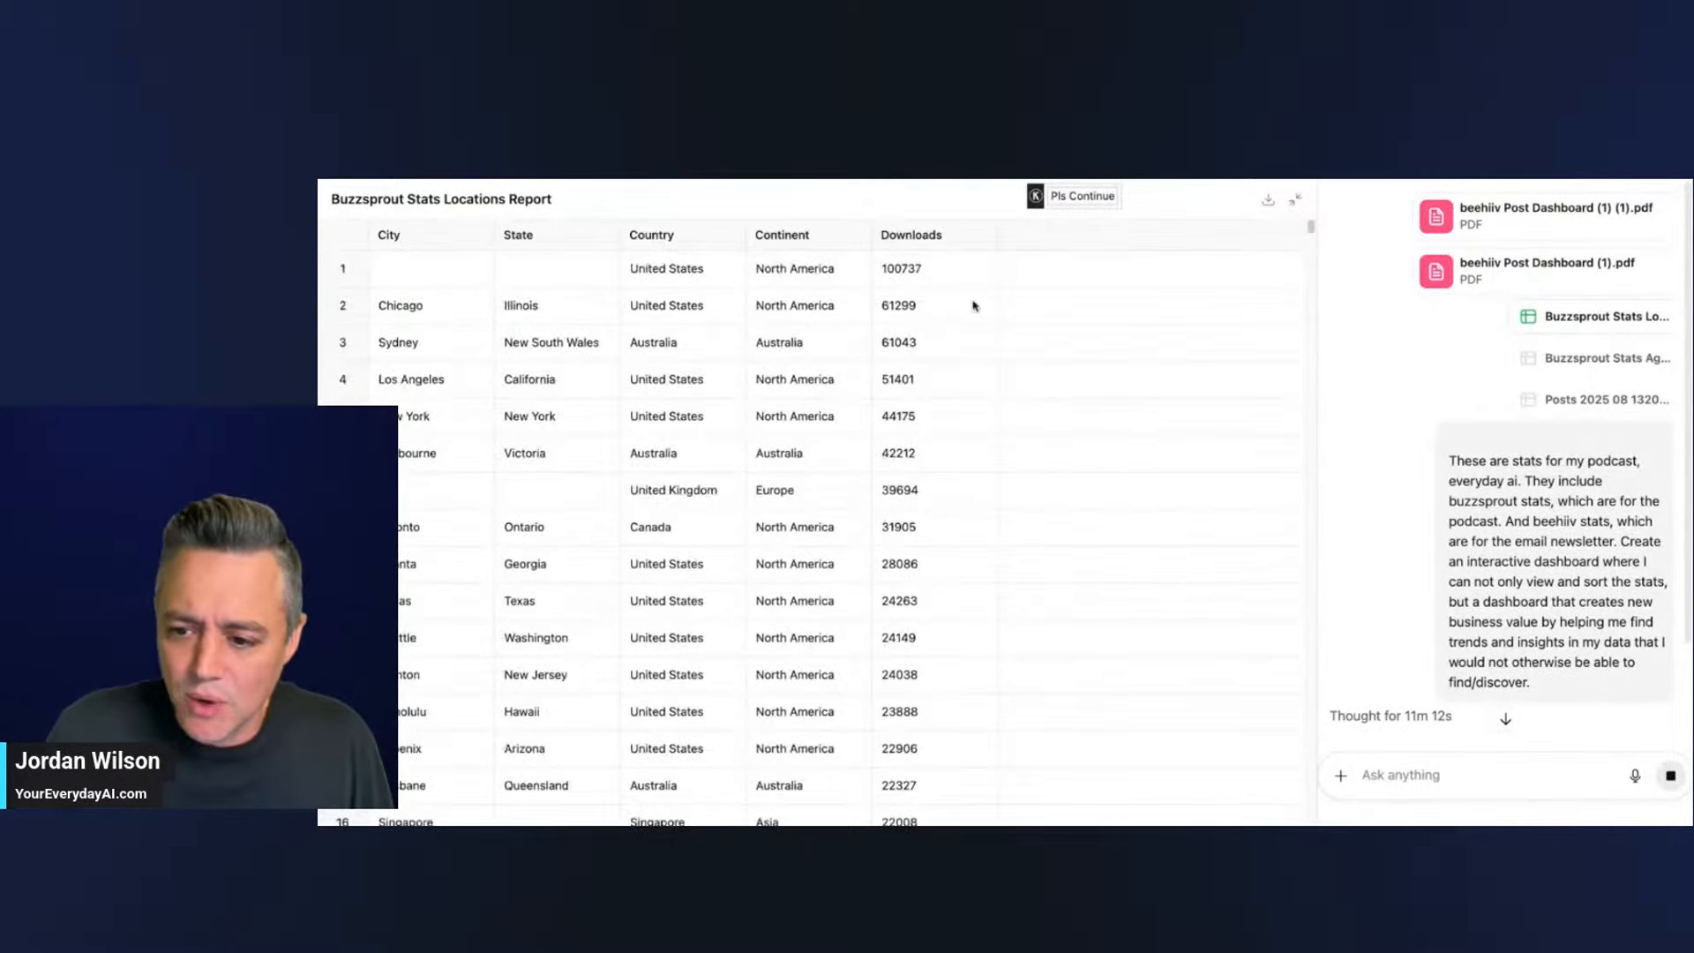
pyautogui.scroll(-20, 570, 340)
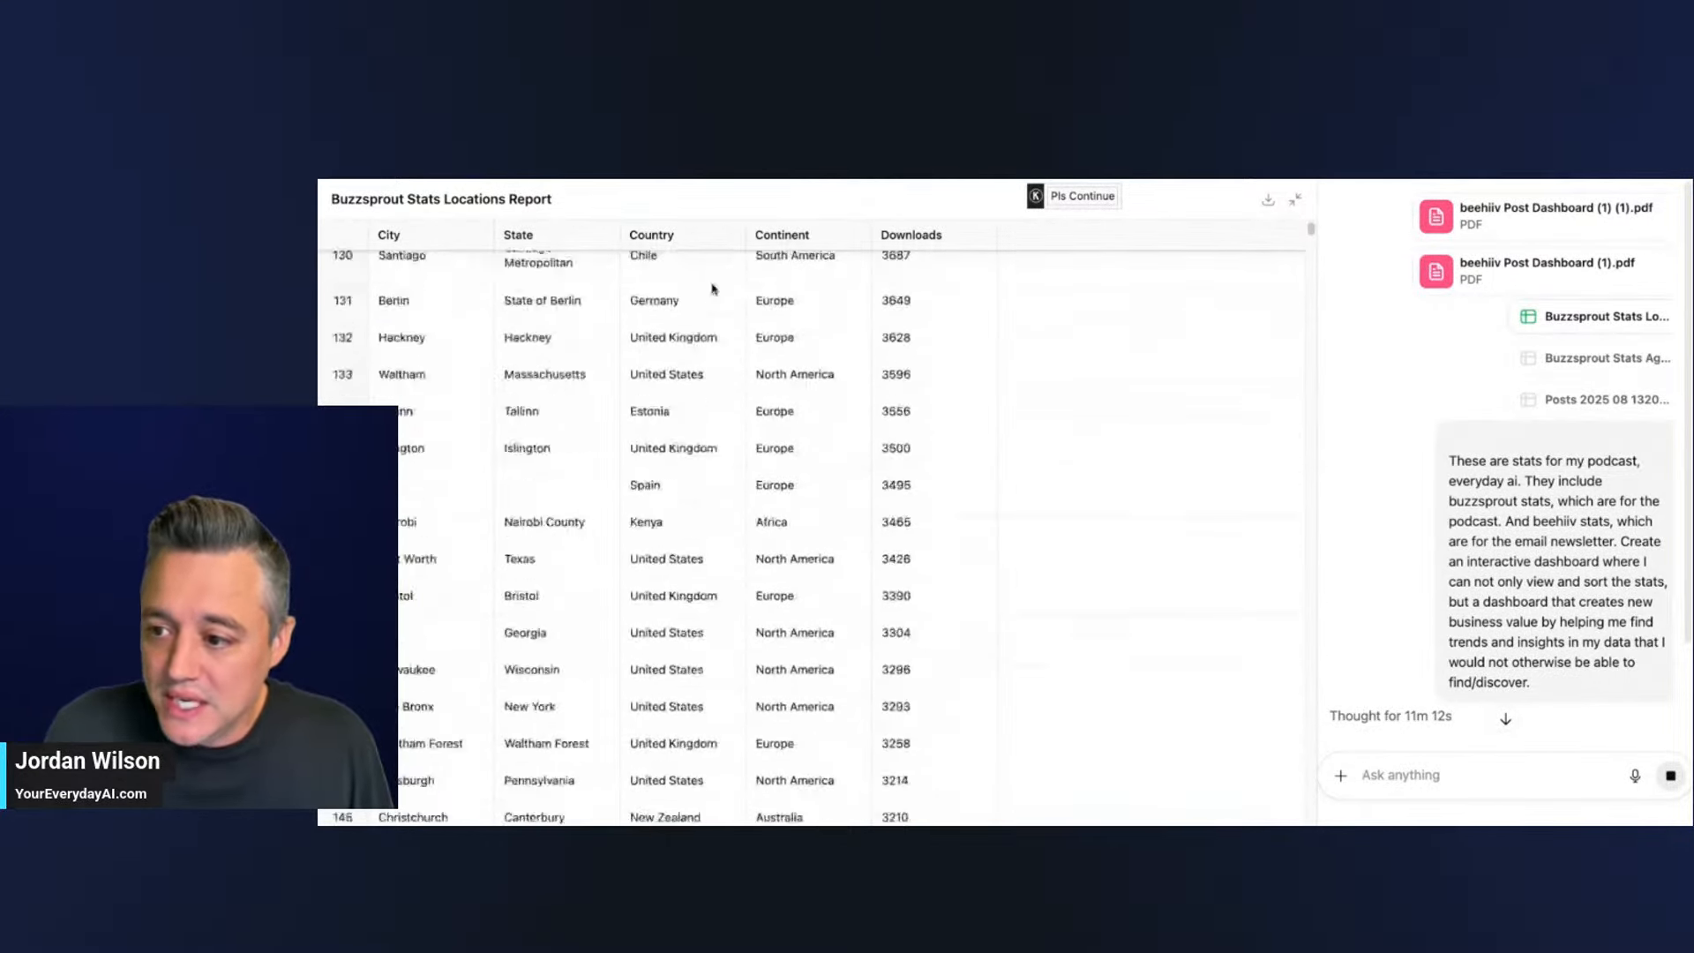
pyautogui.click(1295, 206)
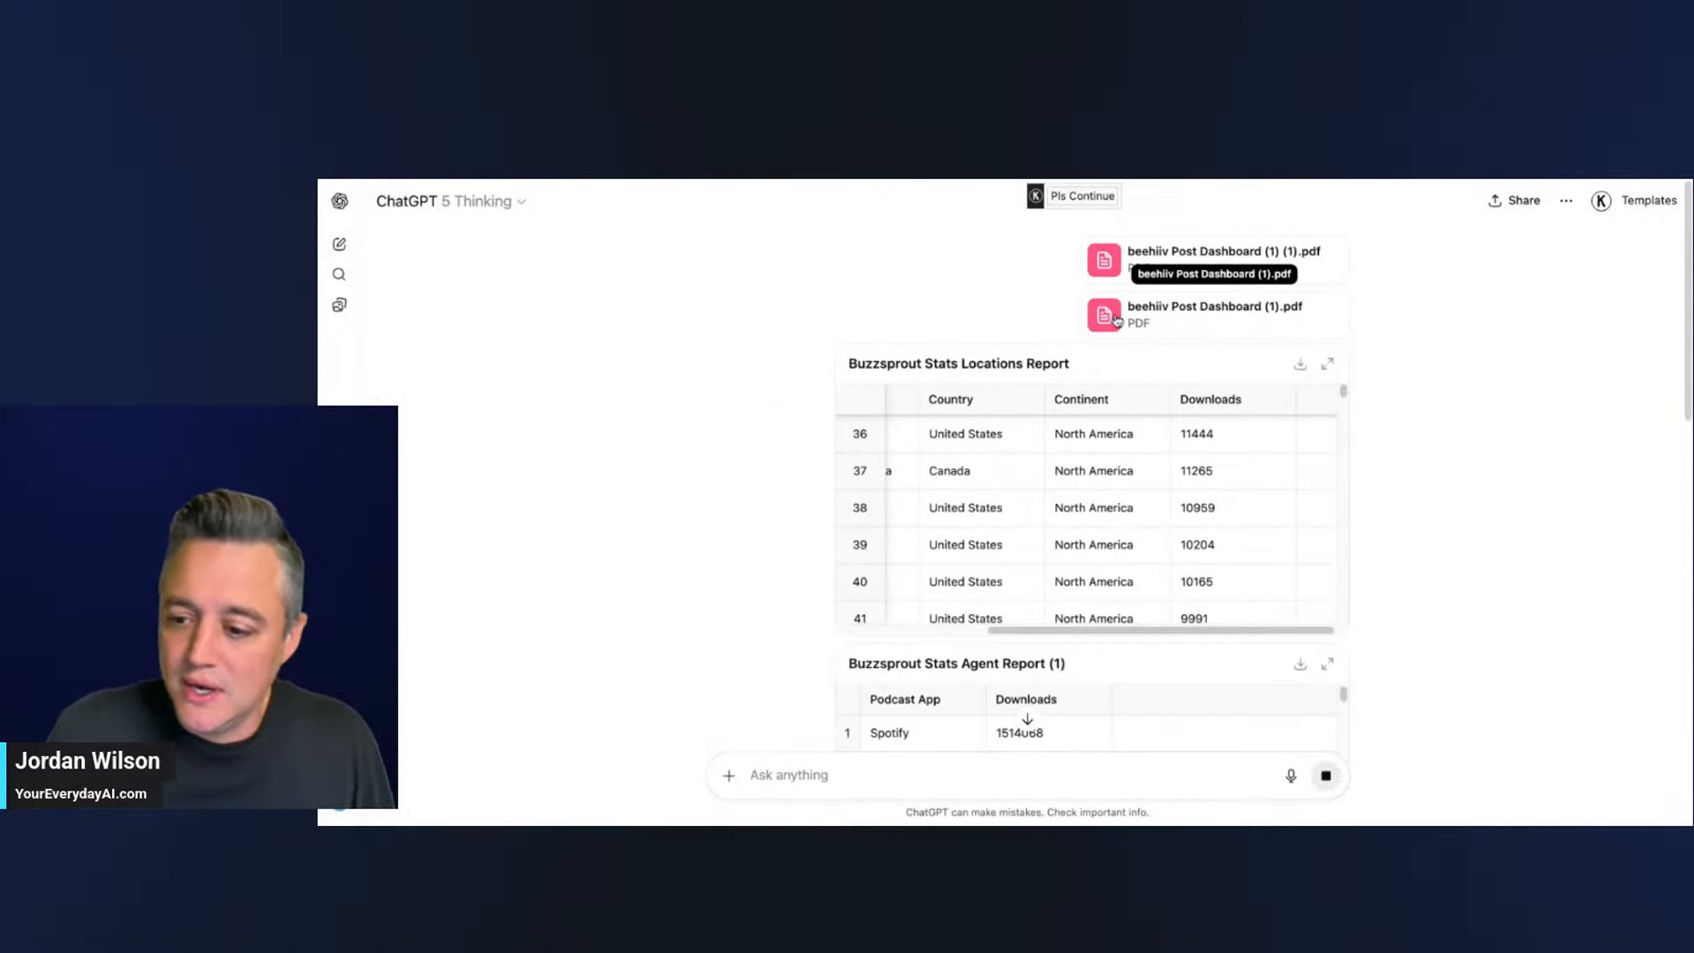
# - Expand the reasoning behind ChatGPT's dashboard reply and read through its analysis steps to the end
pyautogui.scroll(-3, 623, 447)
pyautogui.scroll(-10, 728, 424)
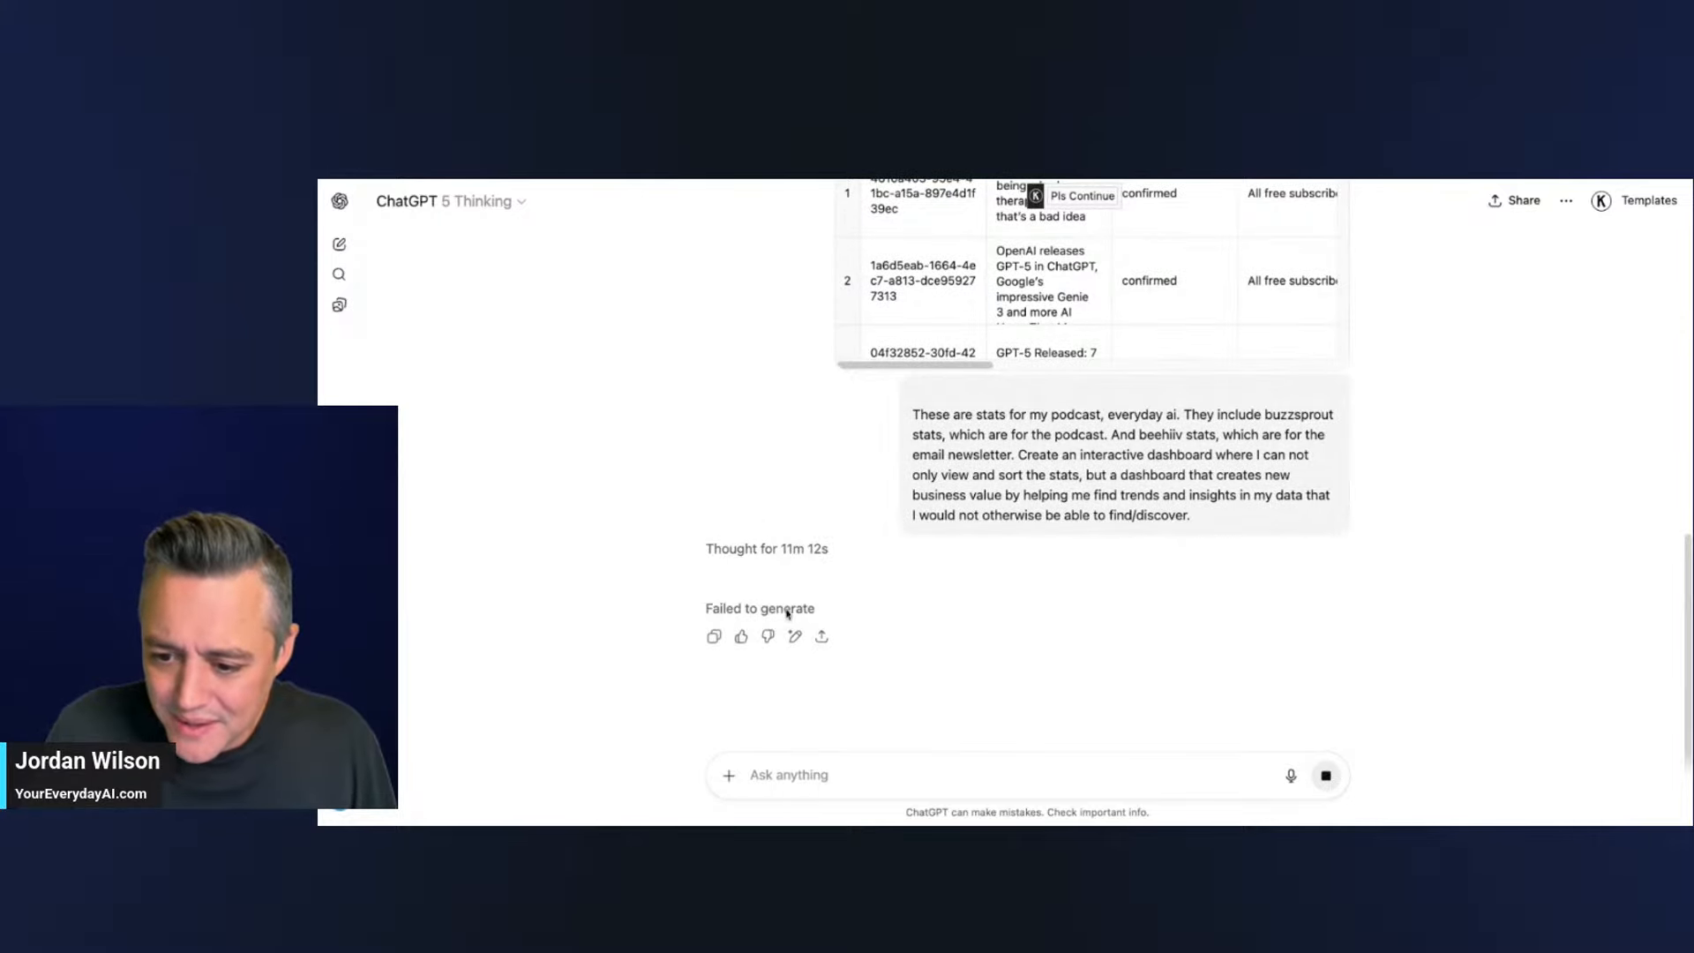
pyautogui.click(770, 553)
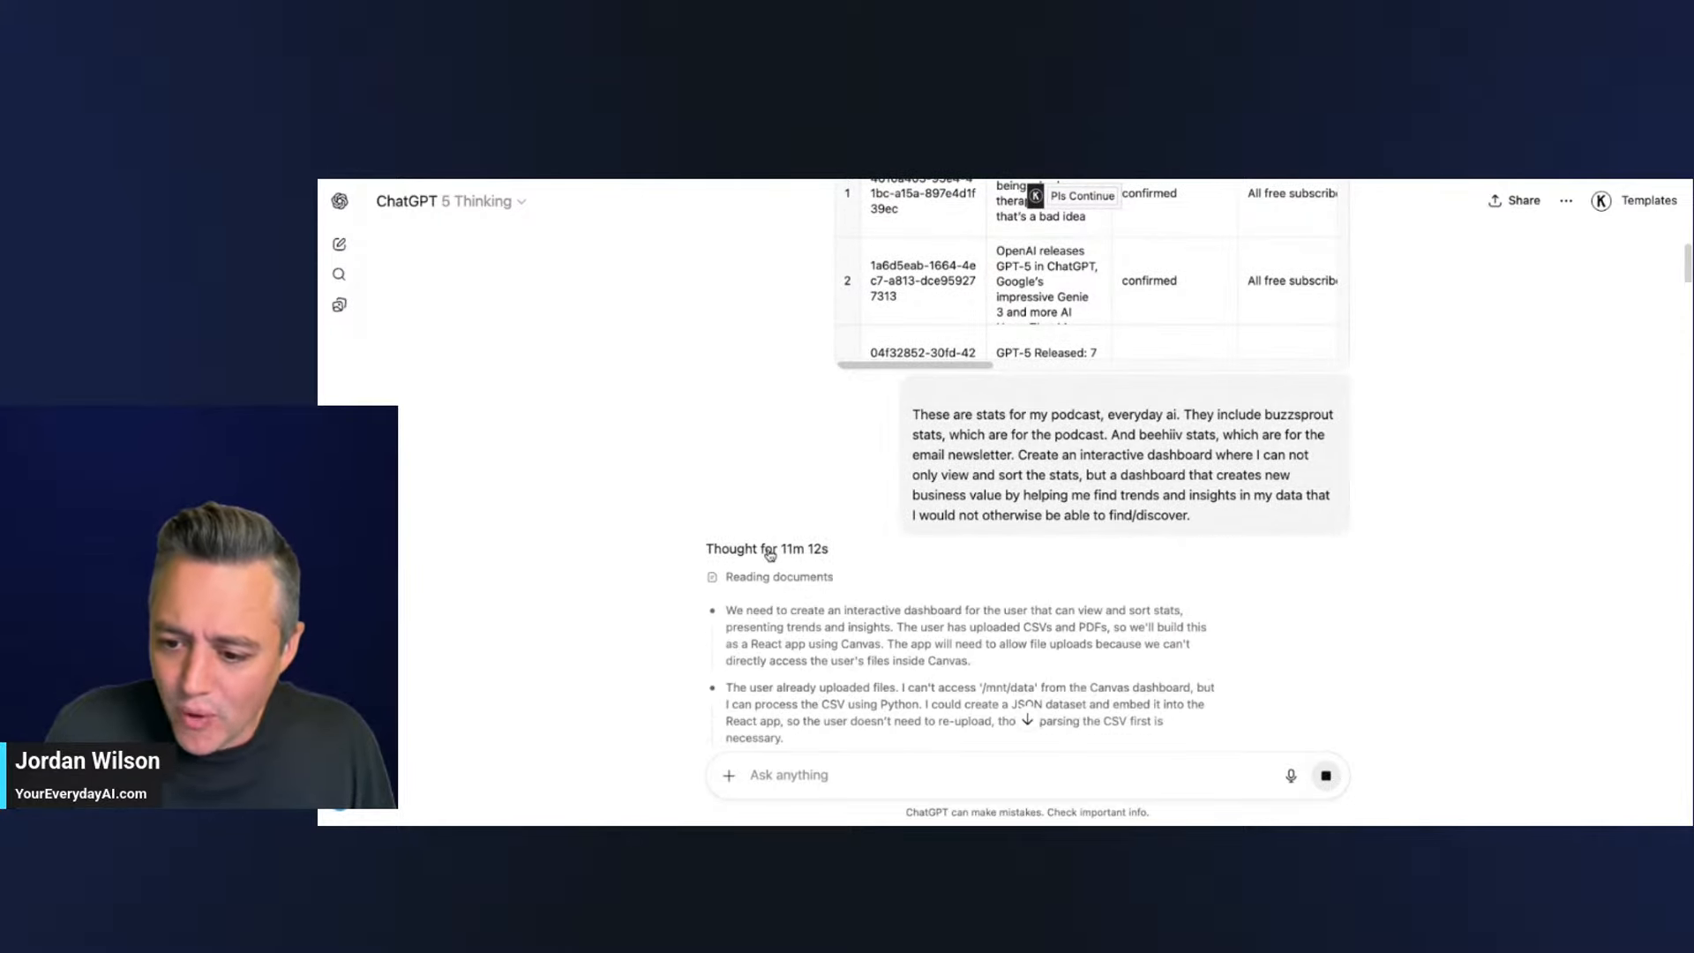
pyautogui.scroll(-15, 794, 560)
pyautogui.scroll(-15, 832, 565)
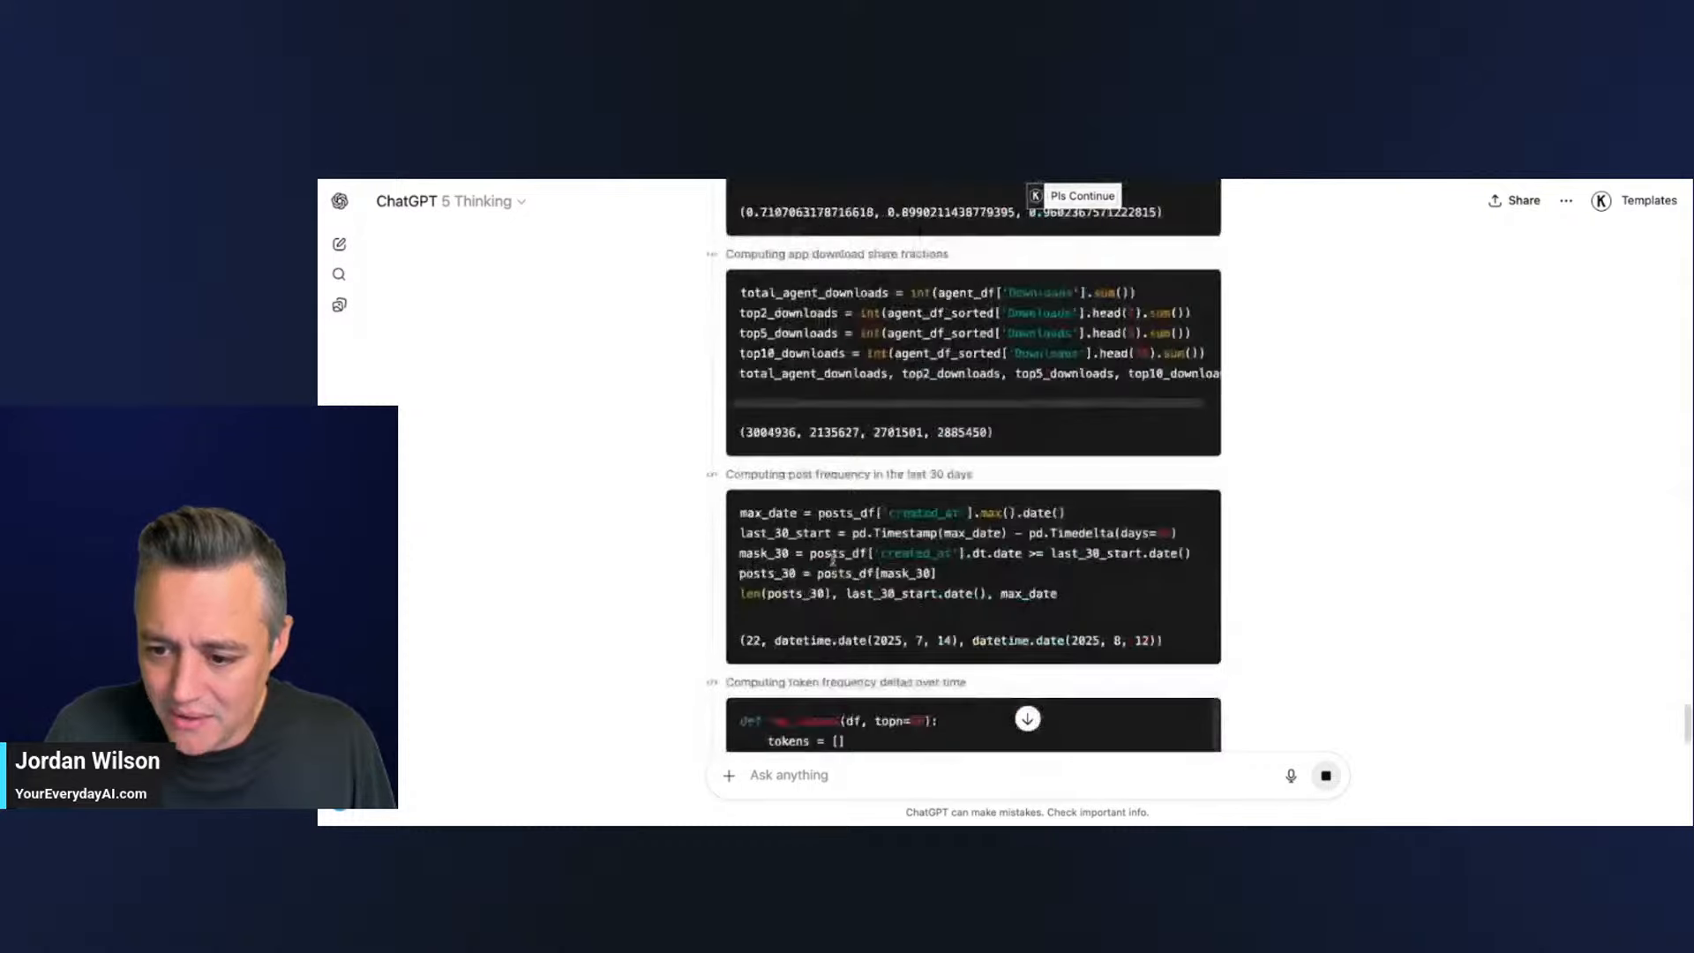
# - Turn on the Canvas tool for a new message in the dashboard conversation
pyautogui.click(728, 776)
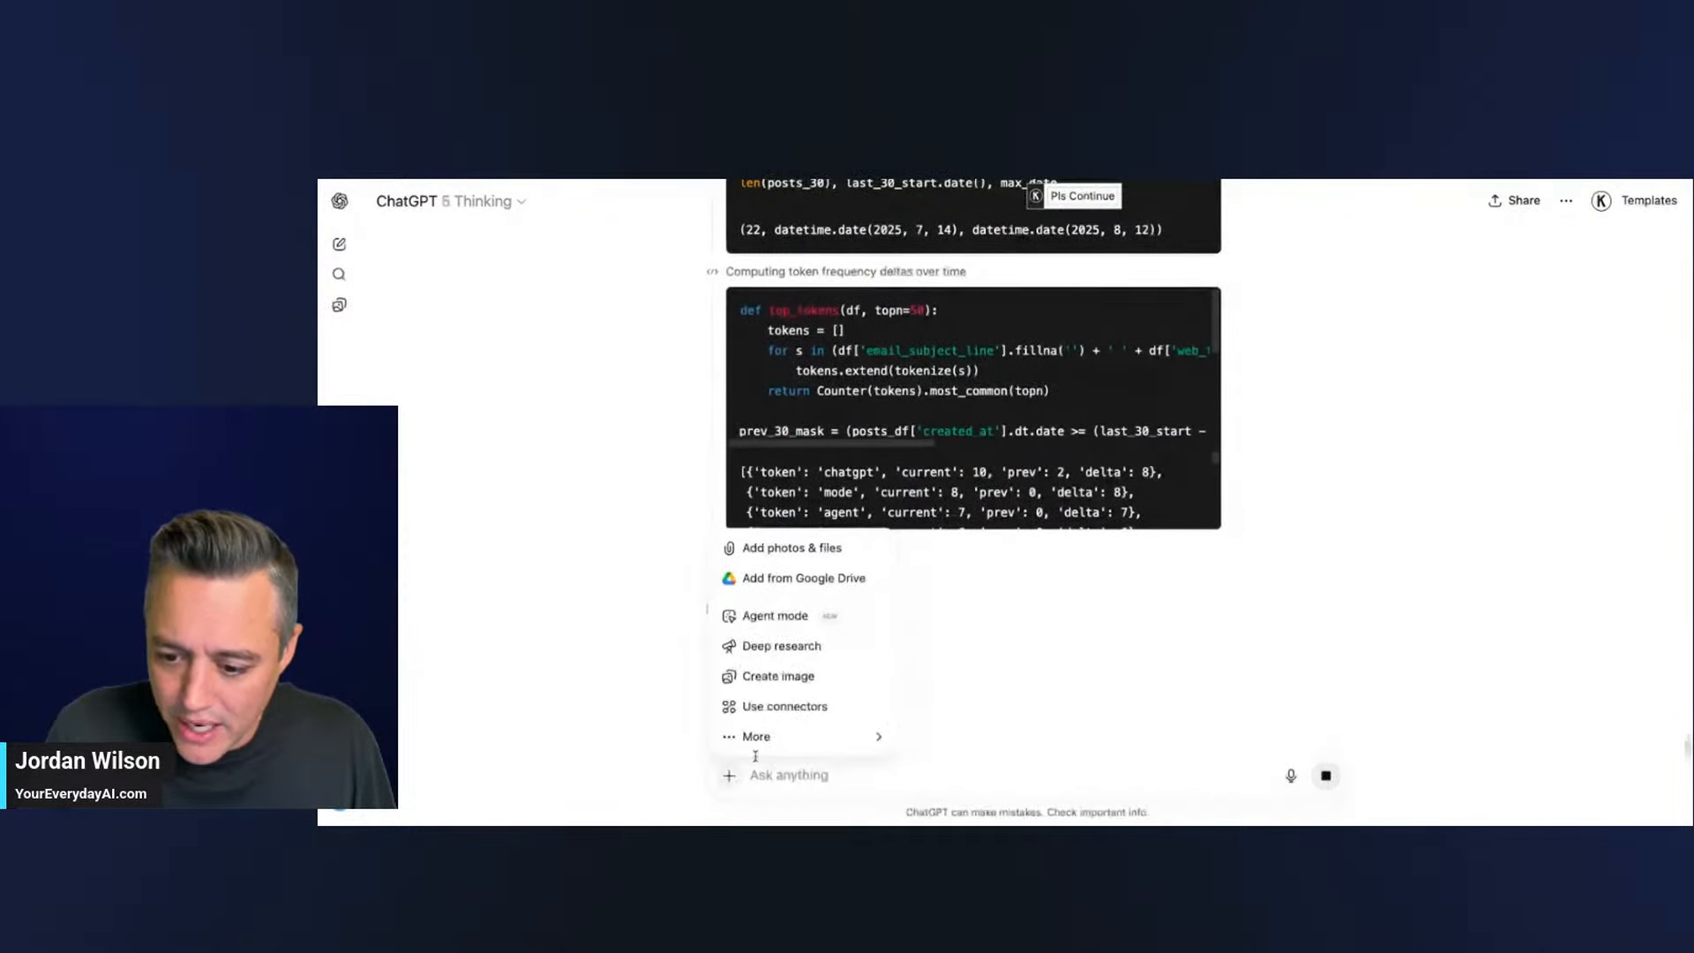
pyautogui.moveTo(764, 738)
pyautogui.click(960, 669)
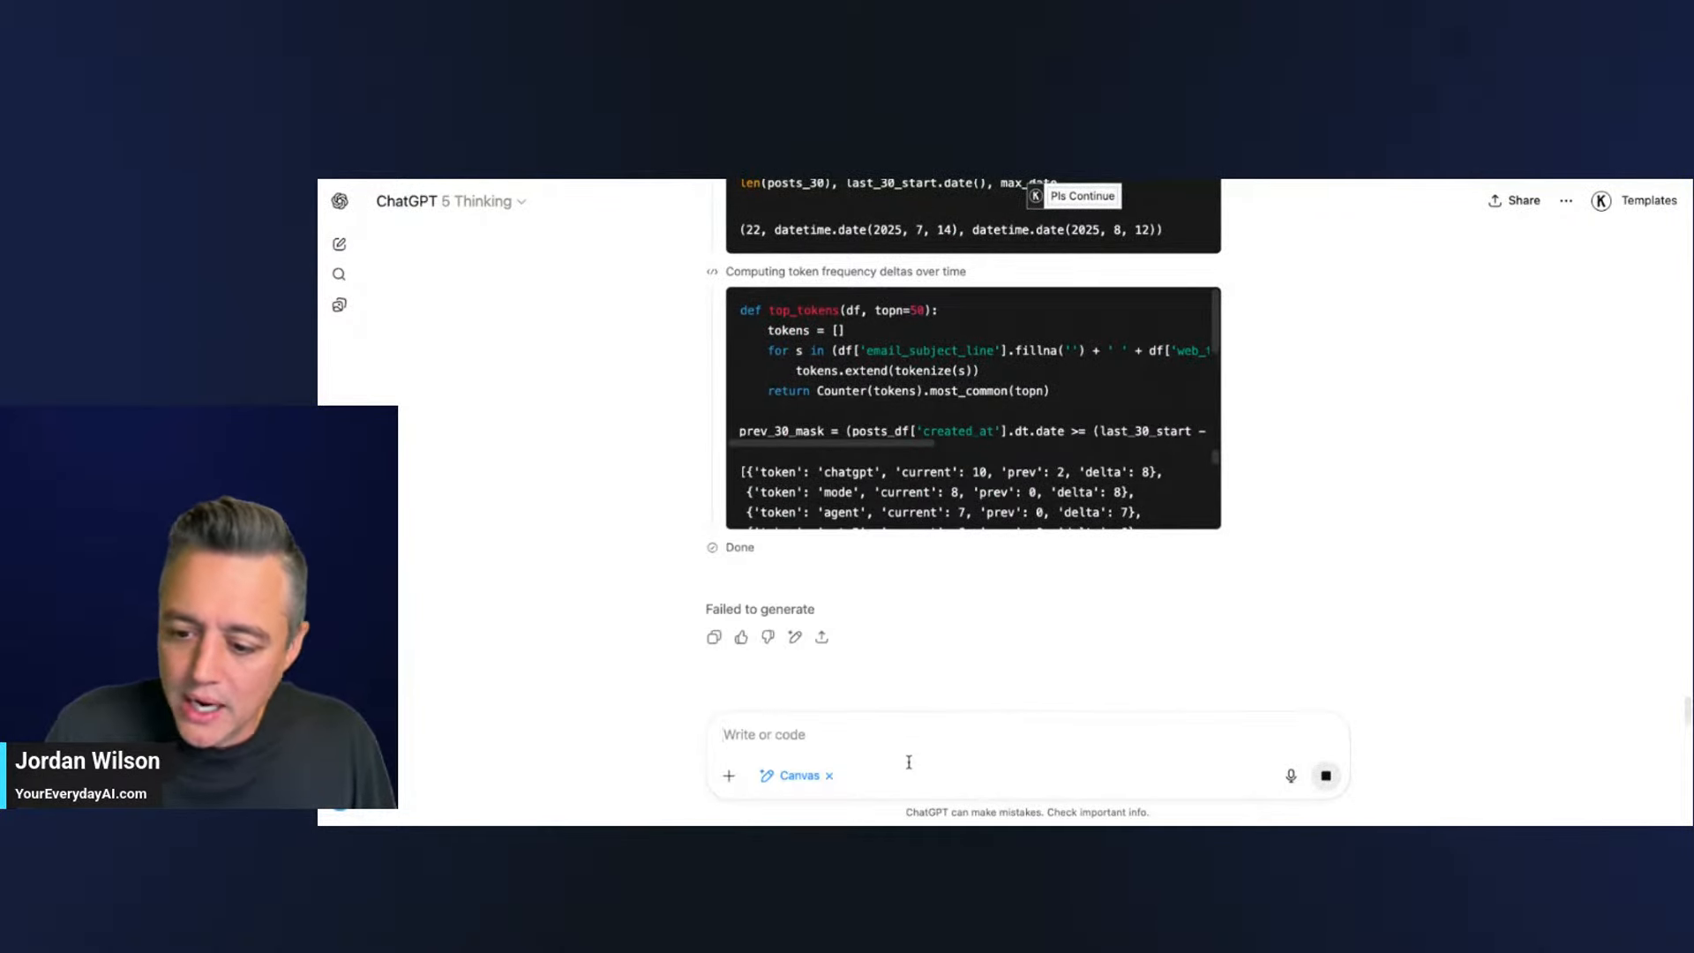
pyautogui.write('please regenerate')
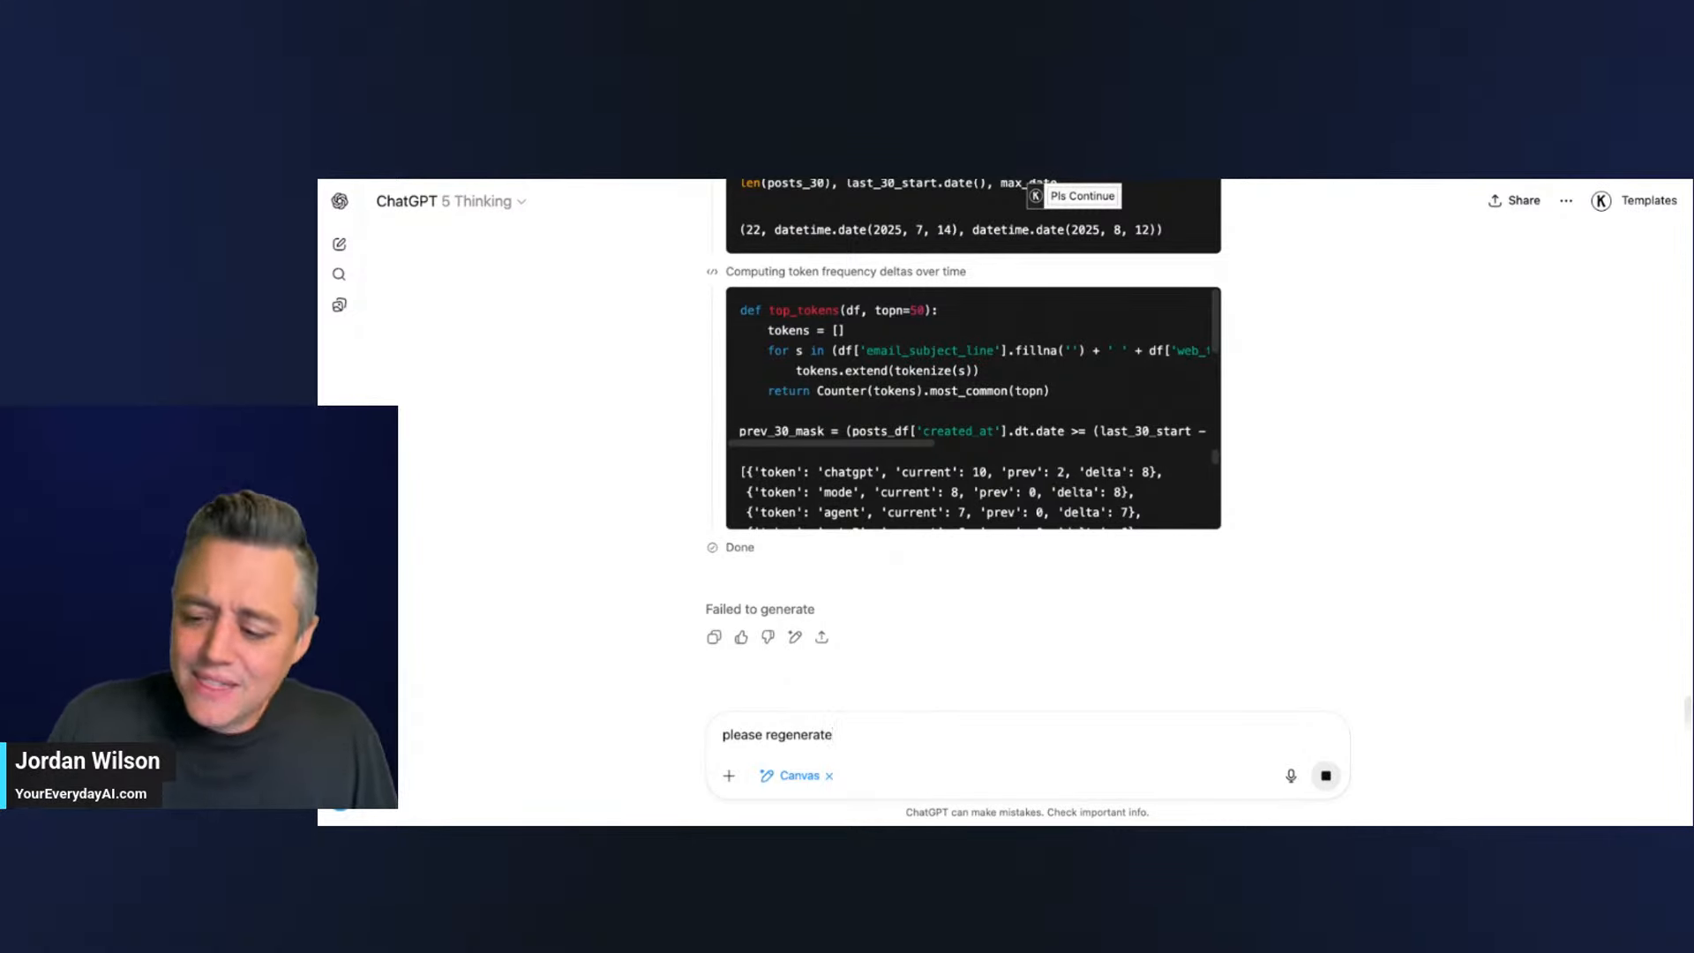
pyautogui.hotkey('ctrl', 'a')
pyautogui.press('BackSpace')
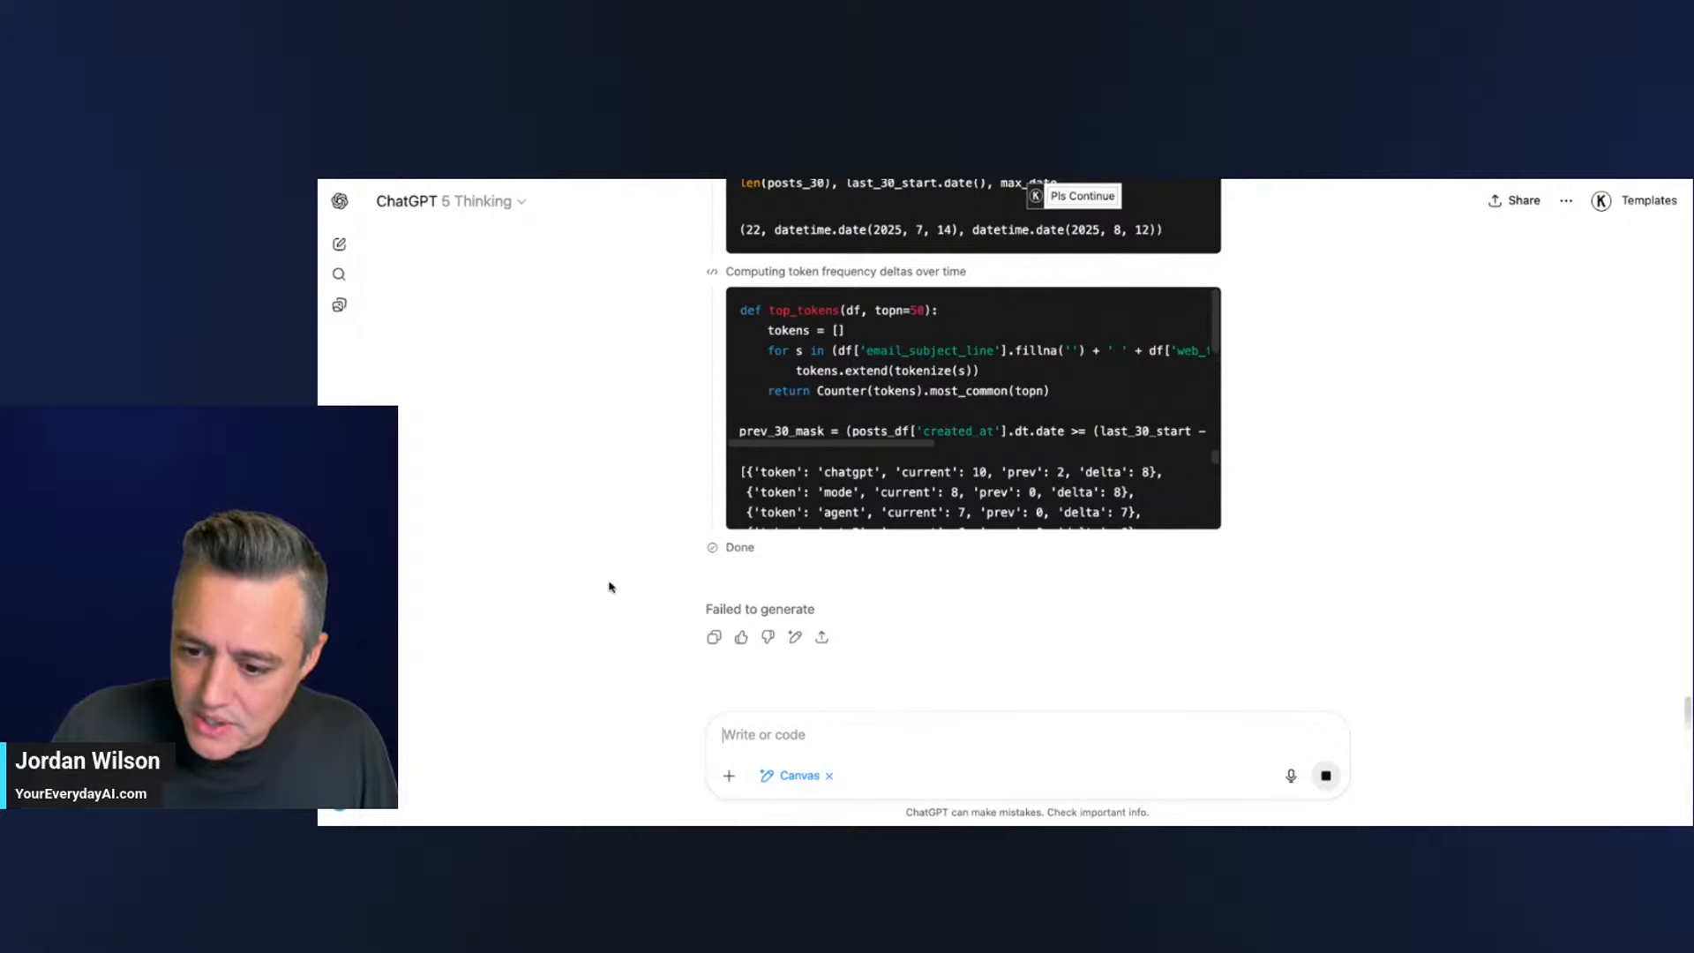
pyautogui.write('tr')
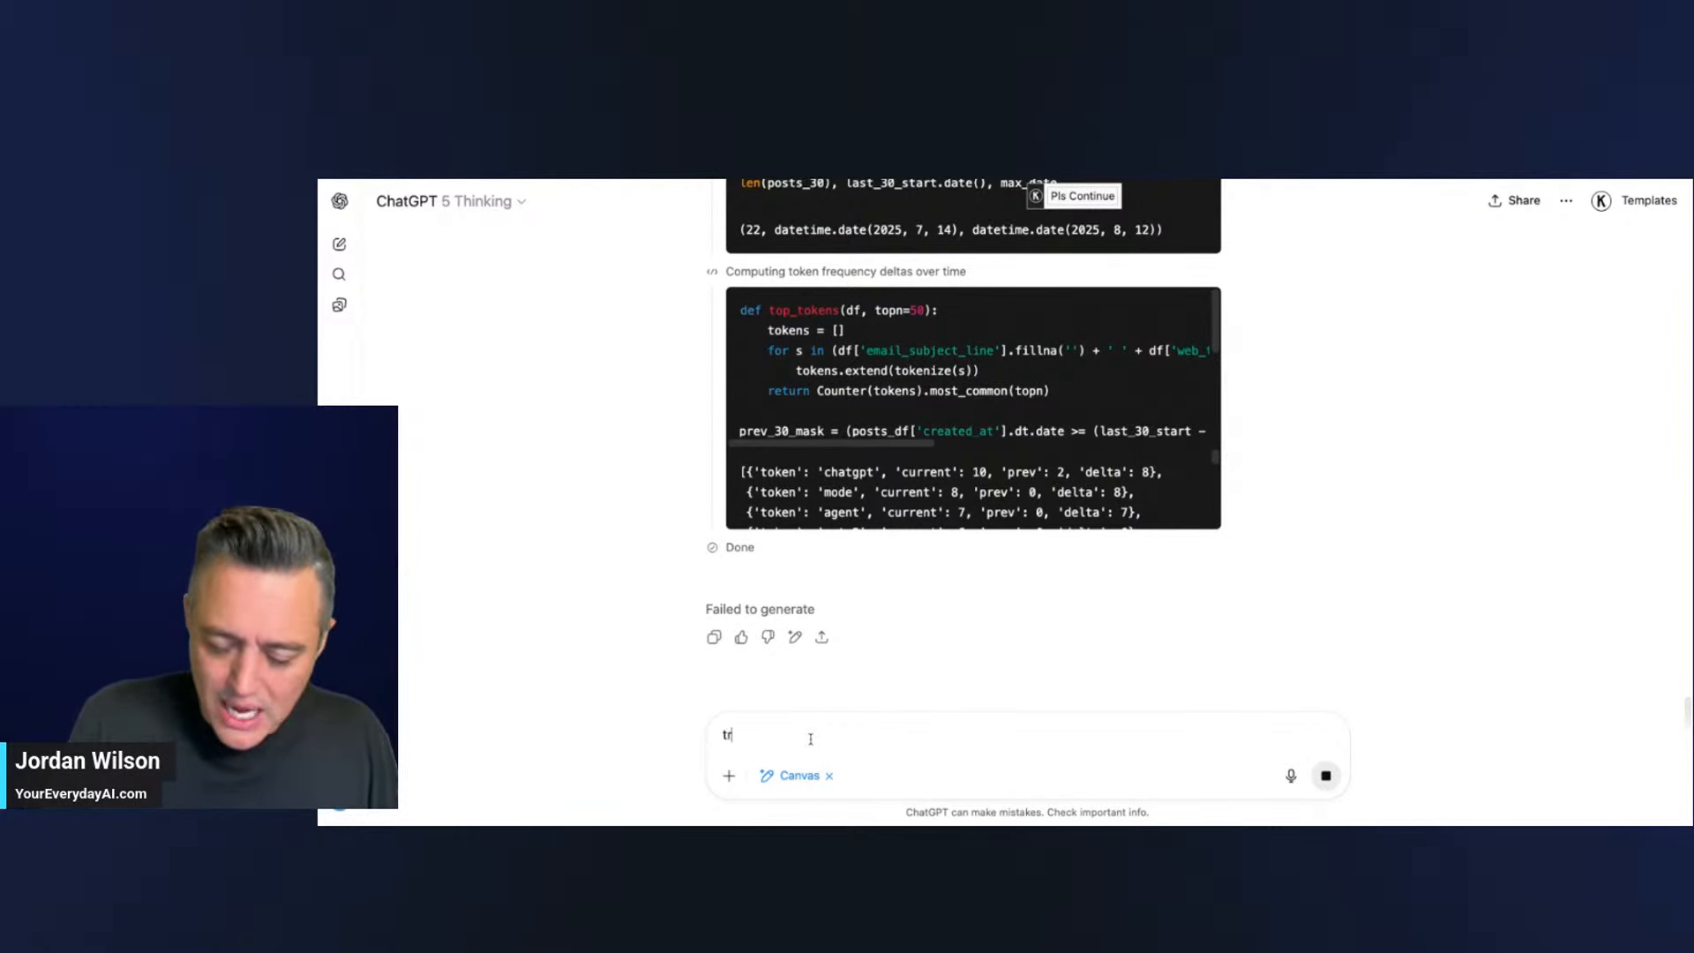
# - Open the failed dashboard reply for editing in Canvas and write the follow-up prompt "please update and finish"
pyautogui.click(794, 637)
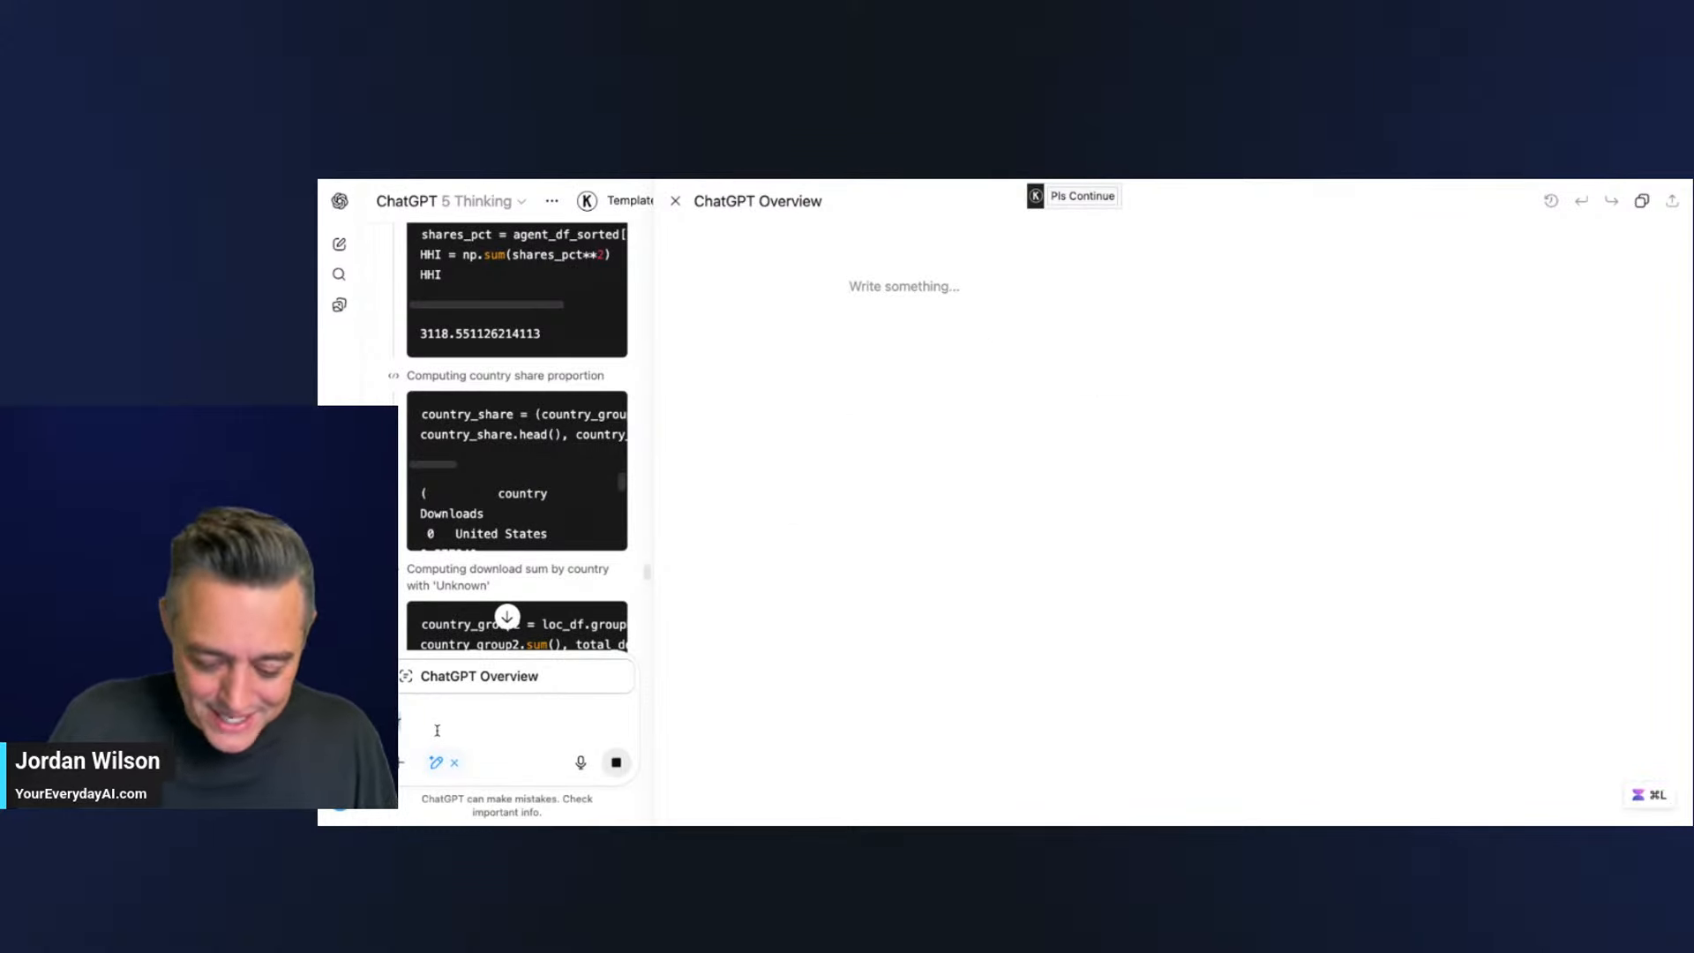
pyautogui.write('pdate ')
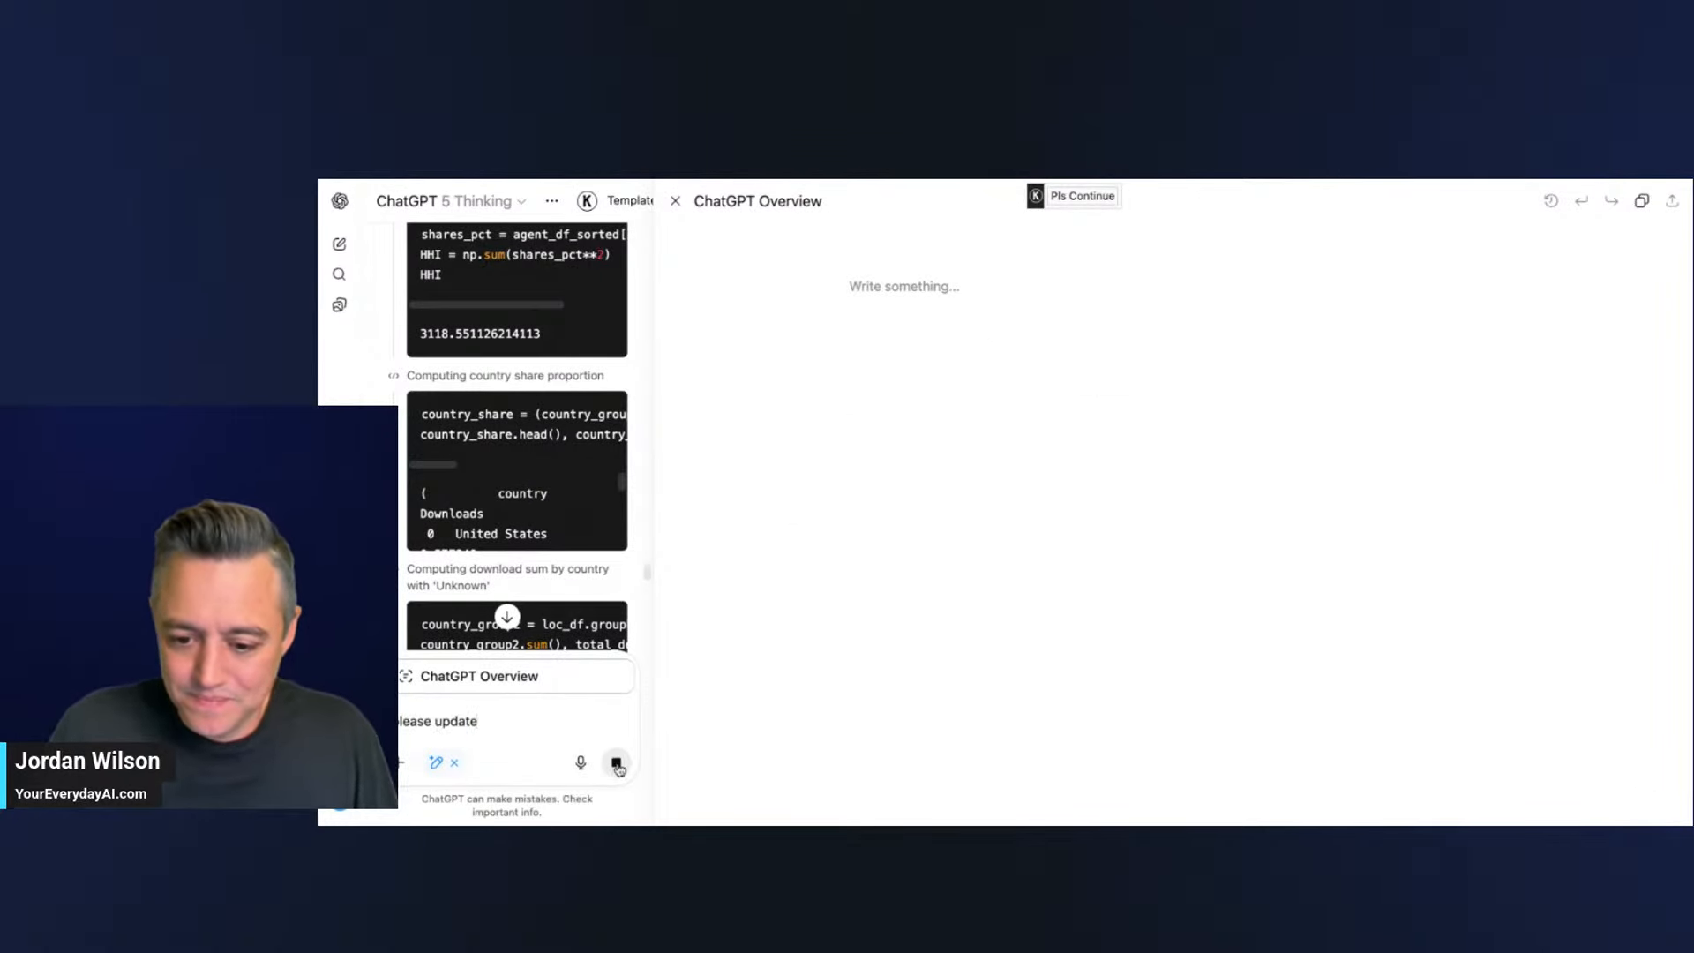
pyautogui.write('and fnish')
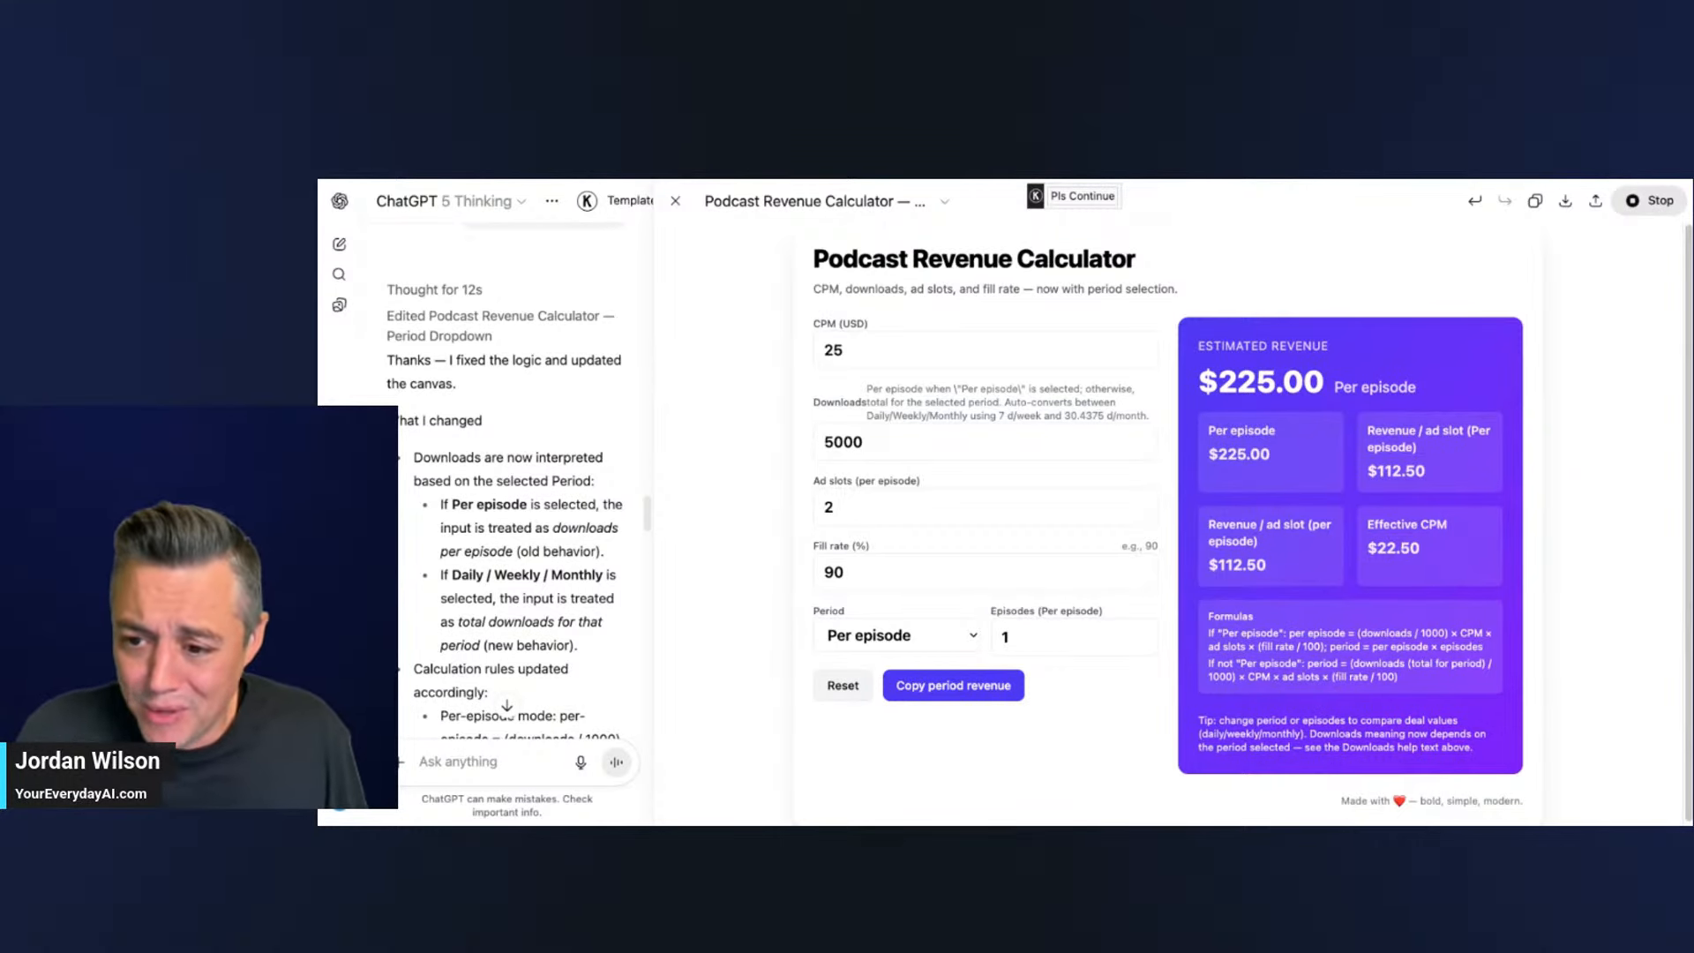
# - Set the Podcast Revenue Calculator's CPM to 50 and try the Monthly period before returning it to Per episode
pyautogui.doubleClick(866, 356)
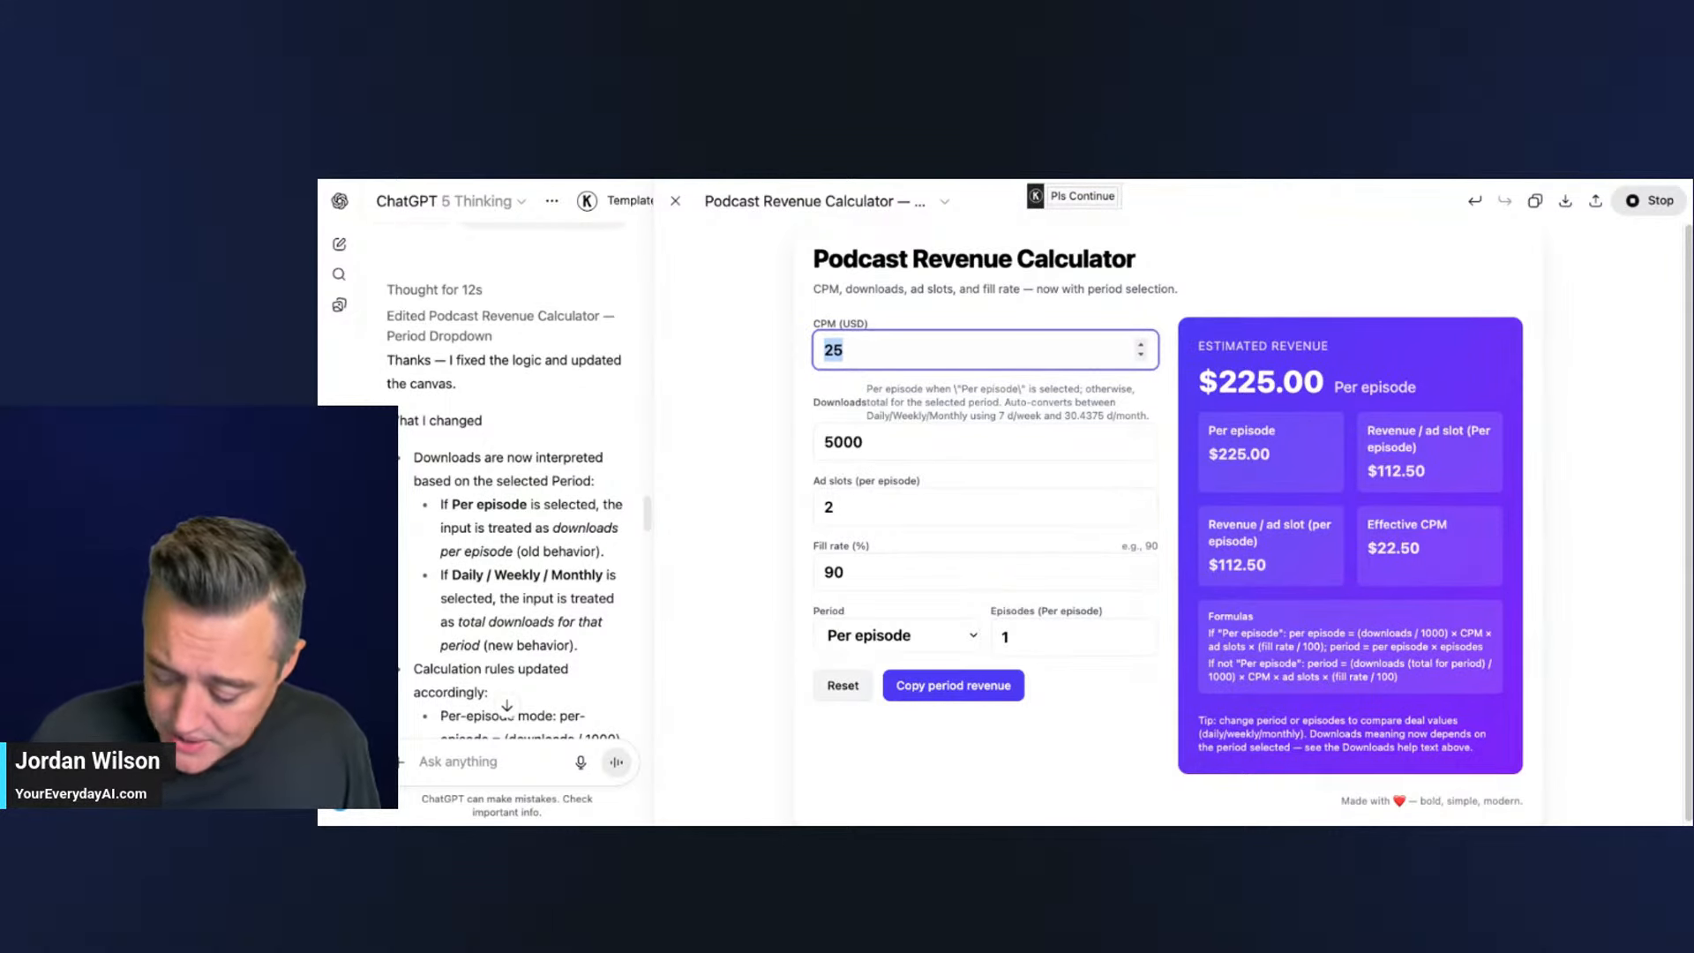
pyautogui.write('50')
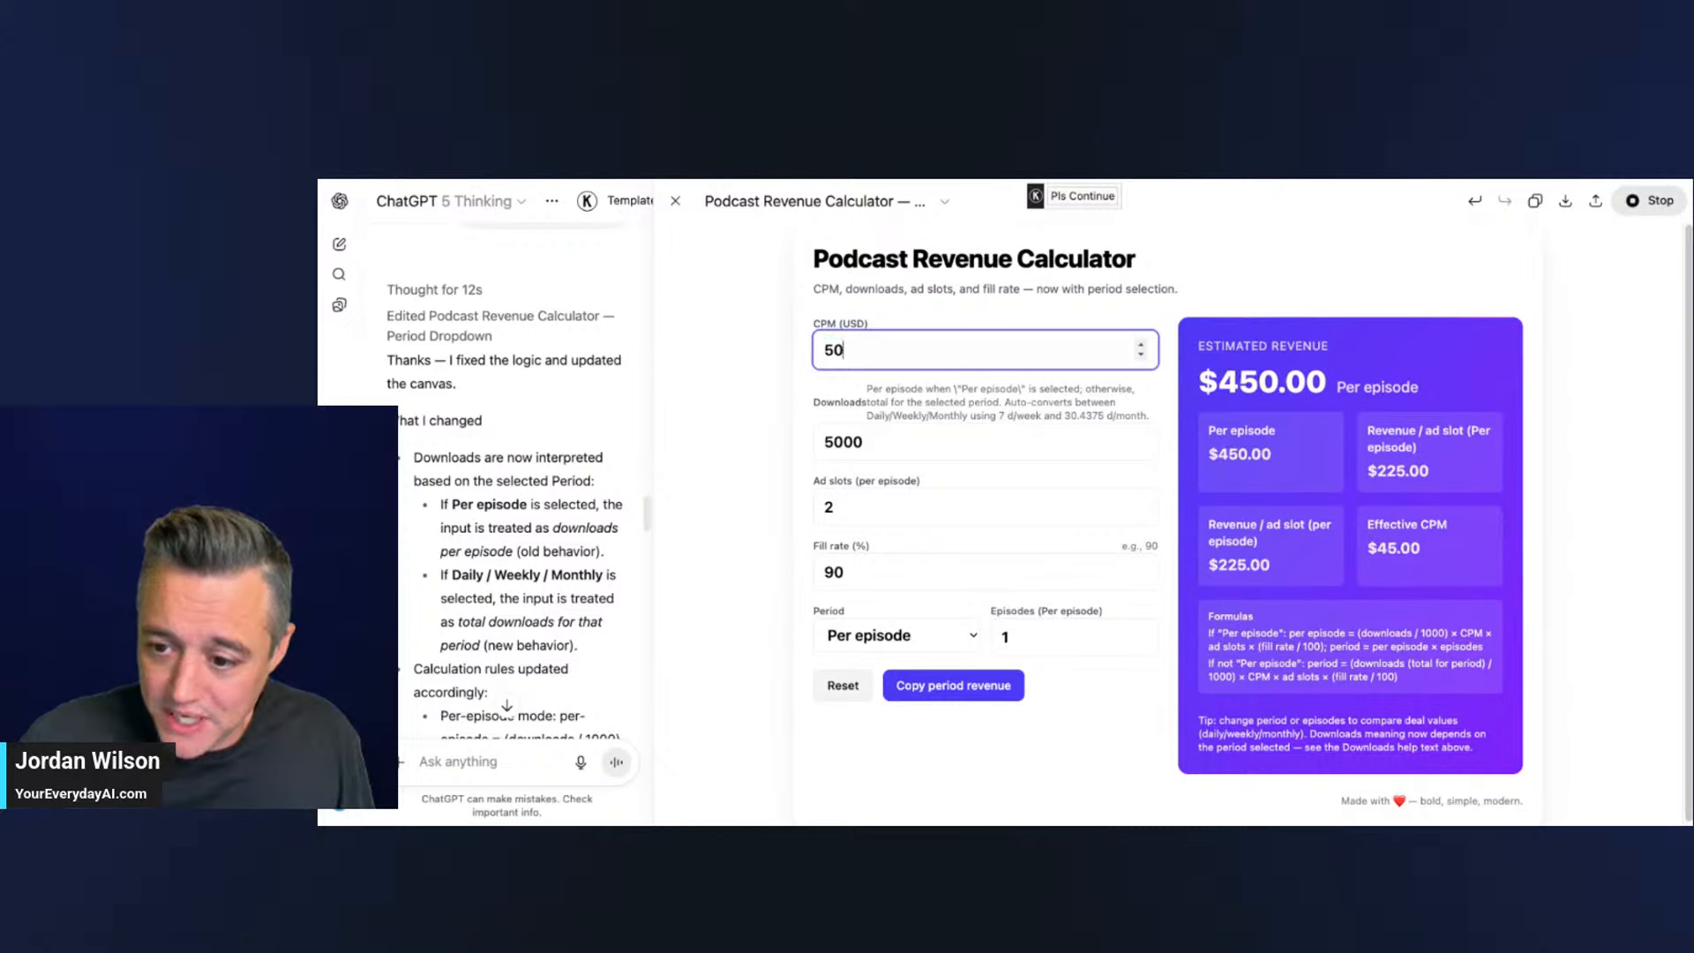
pyautogui.click(907, 635)
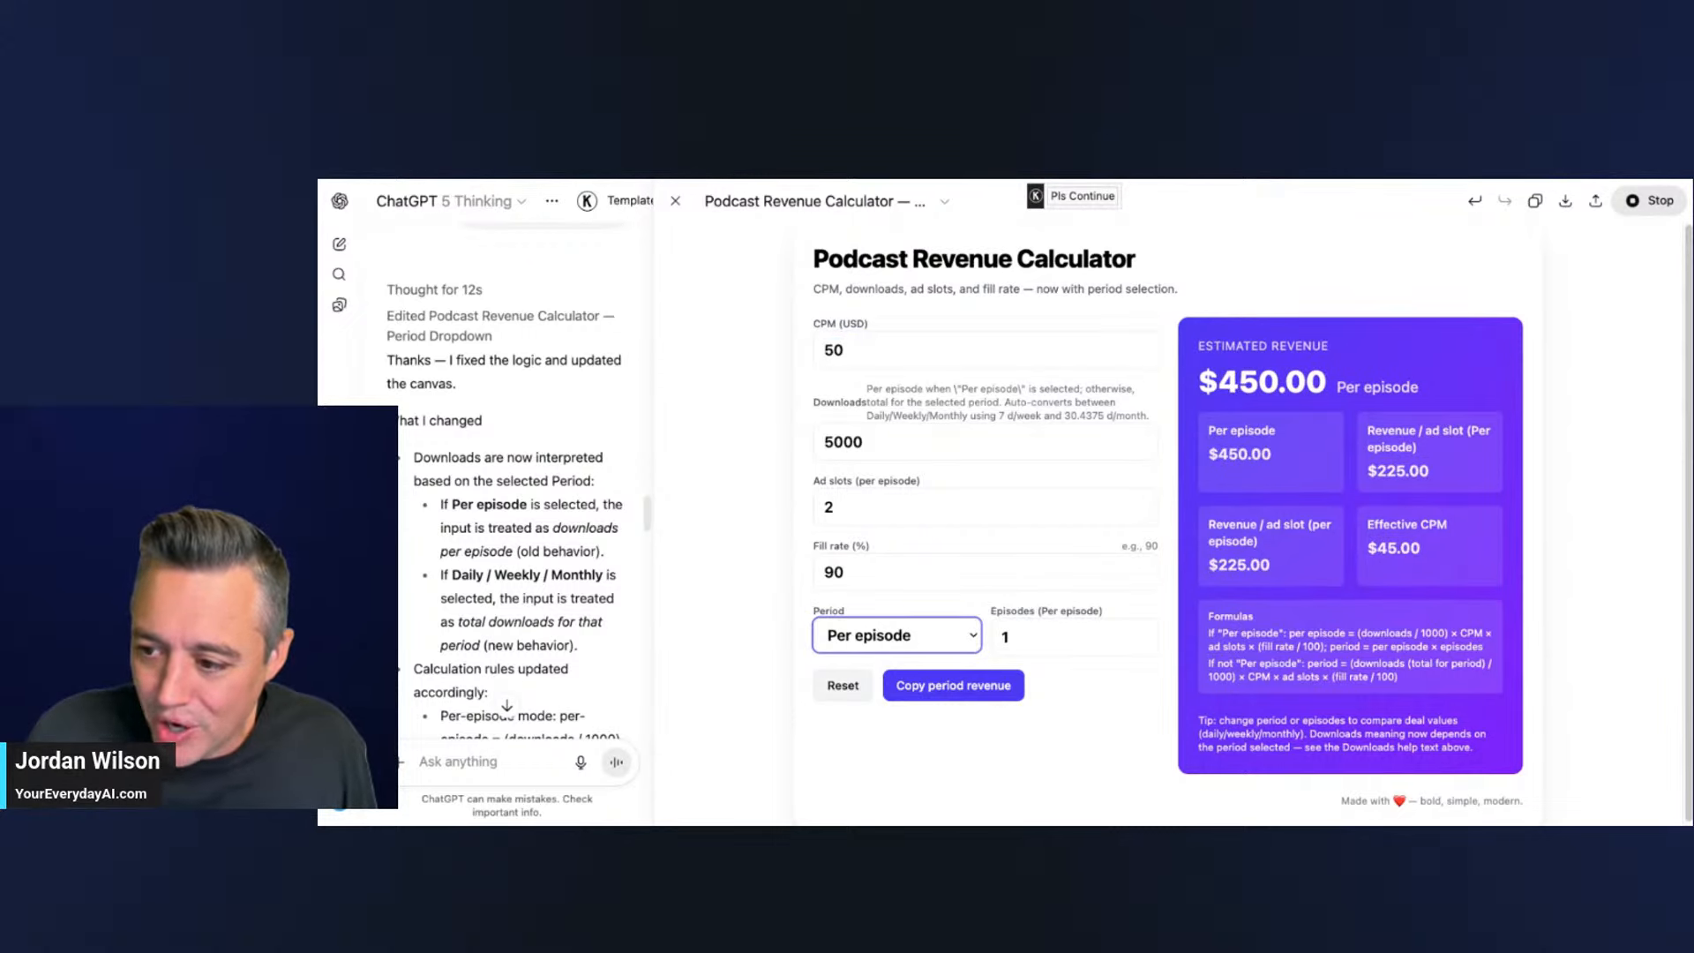
pyautogui.click(893, 632)
pyautogui.click(894, 631)
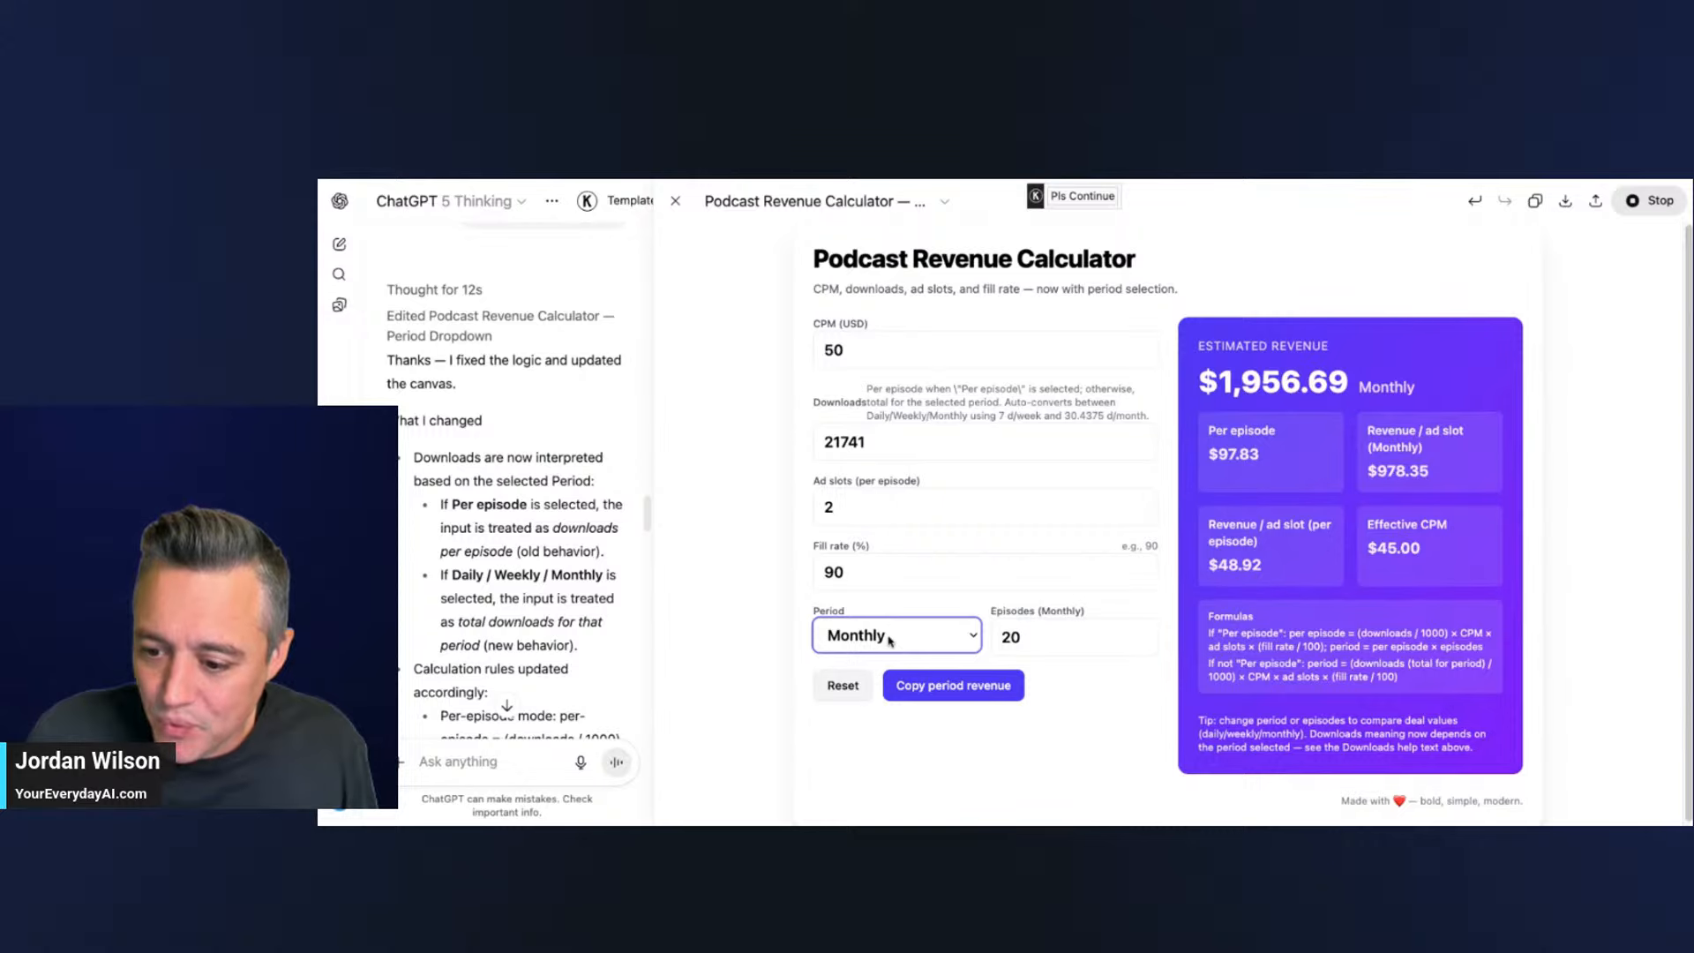
pyautogui.click(892, 635)
pyautogui.click(892, 635)
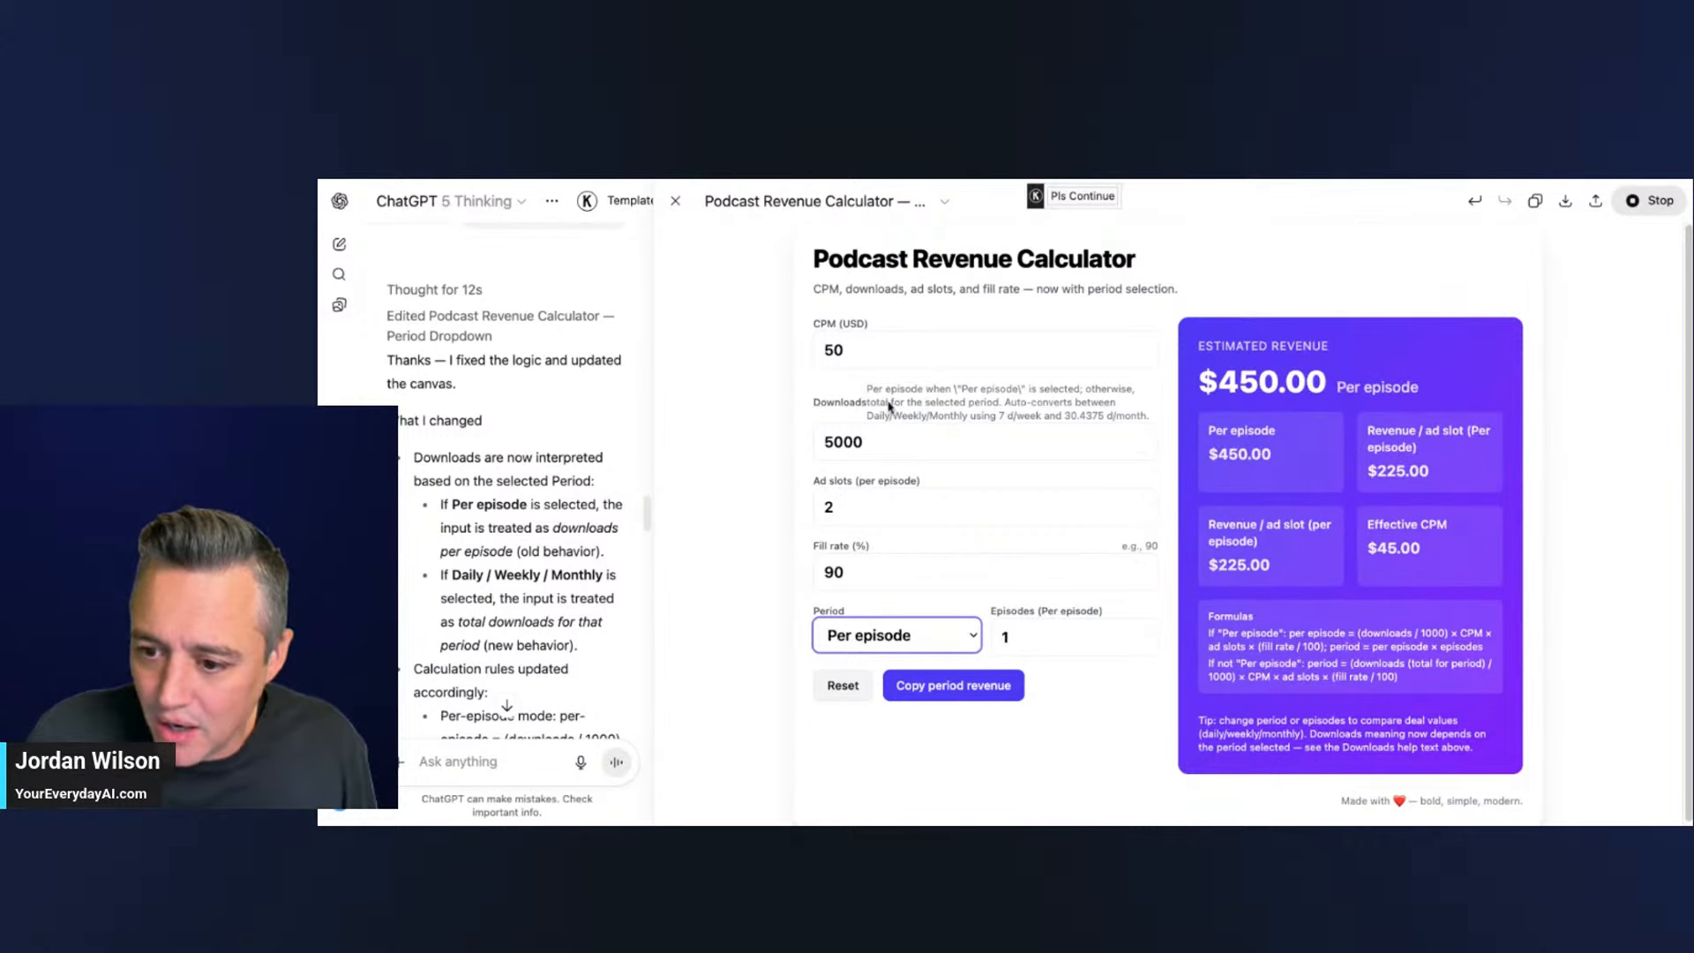
# - Switch the calculator's period to Daily and set its downloads to 11000
pyautogui.click(865, 441)
pyautogui.click(896, 626)
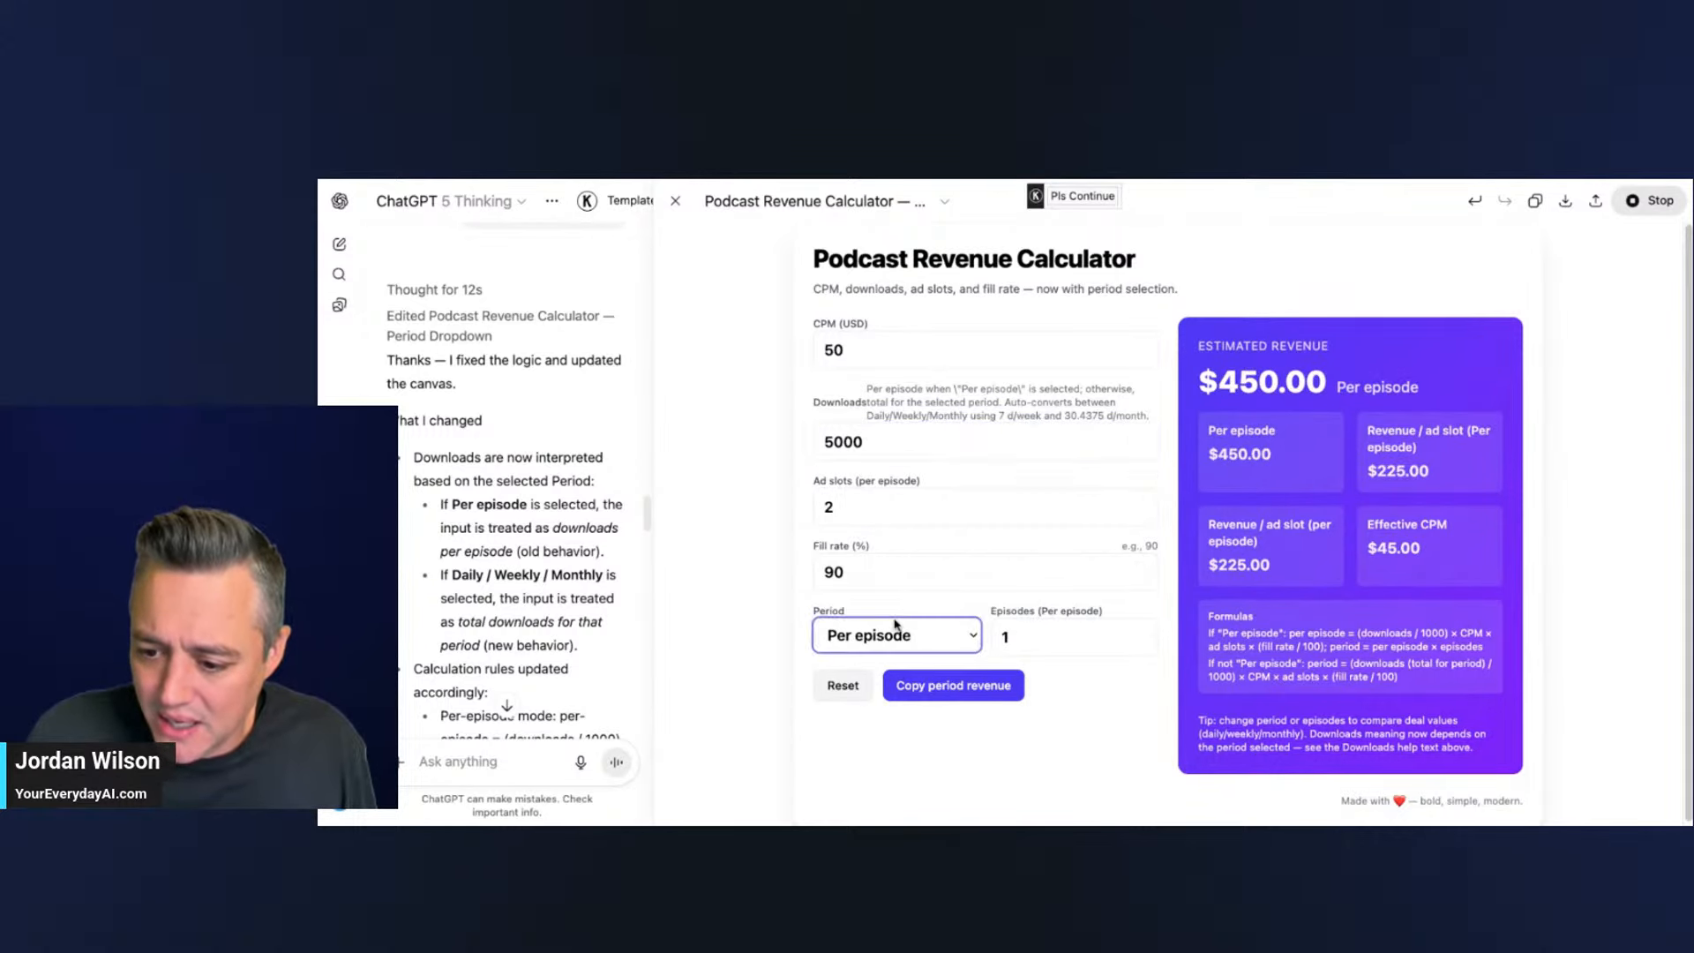
pyautogui.click(894, 625)
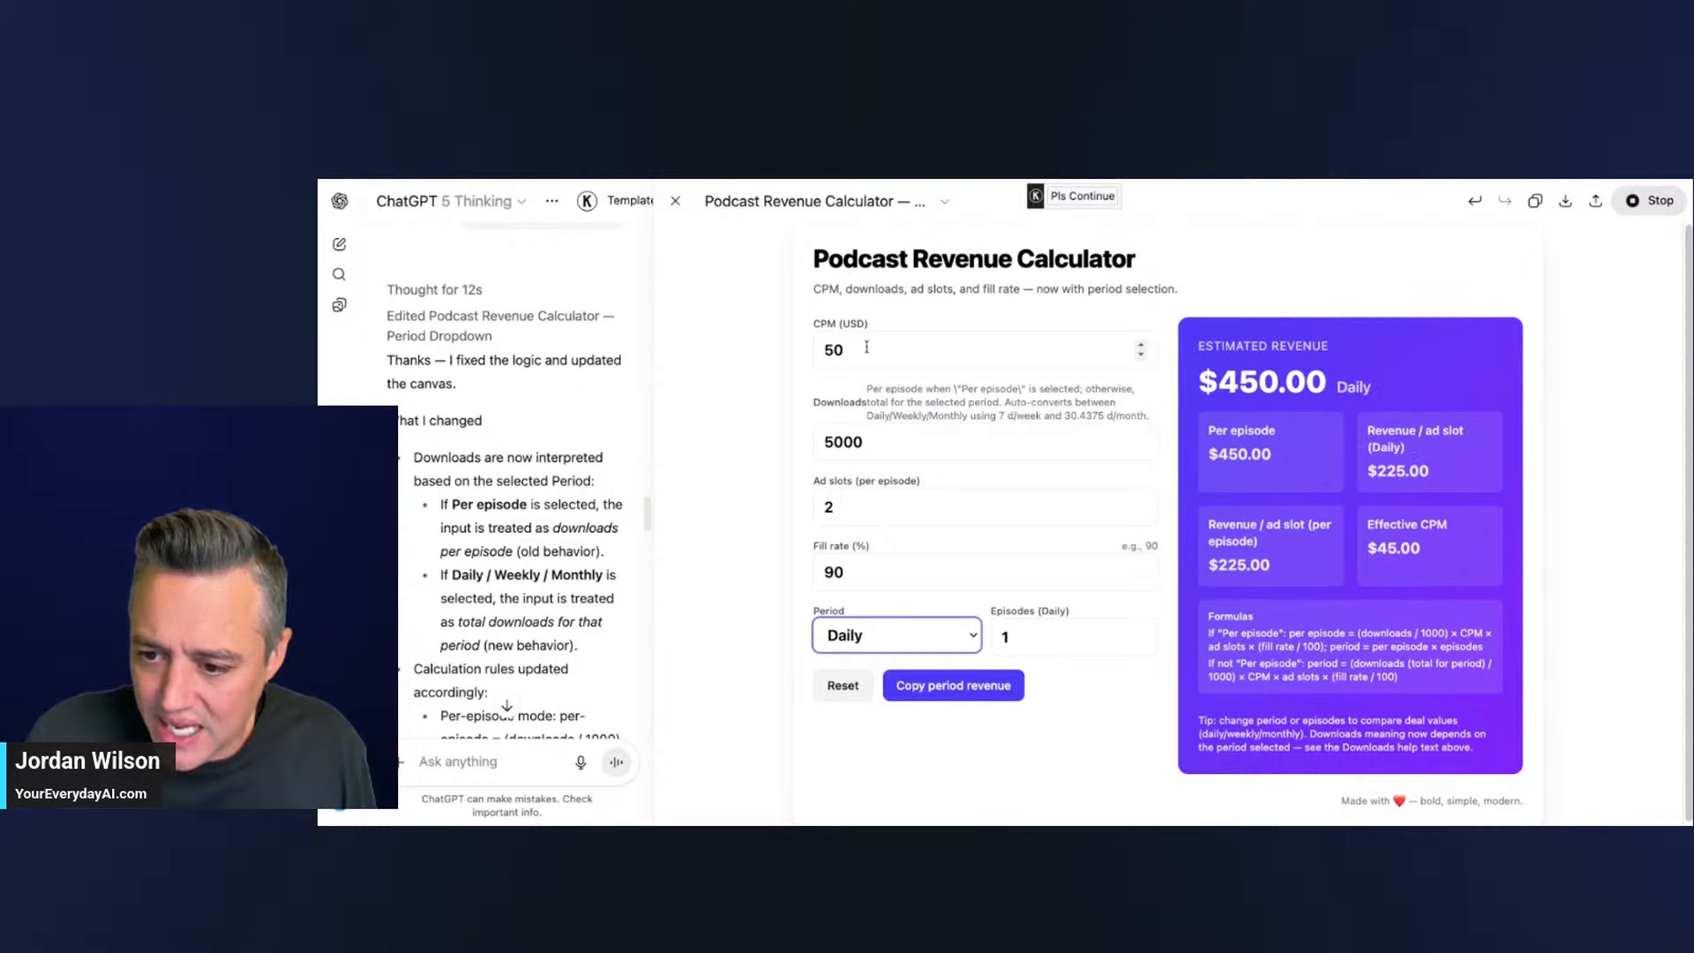
pyautogui.click(870, 350)
pyautogui.doubleClick(868, 443)
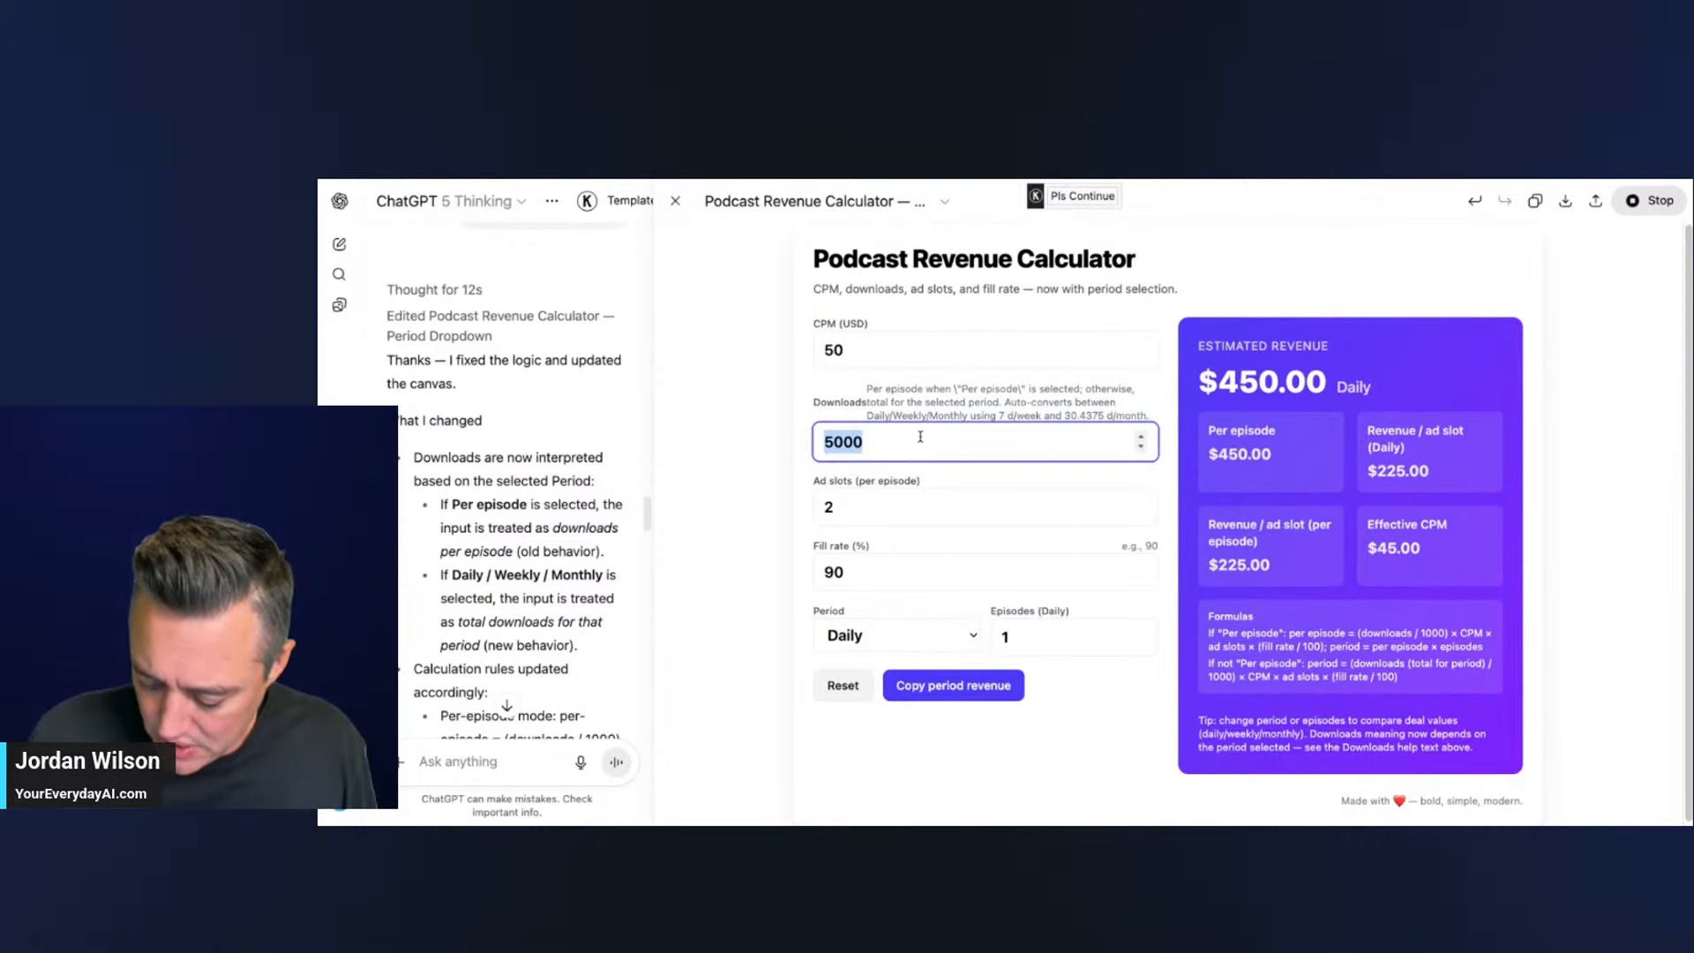
pyautogui.write('11000')
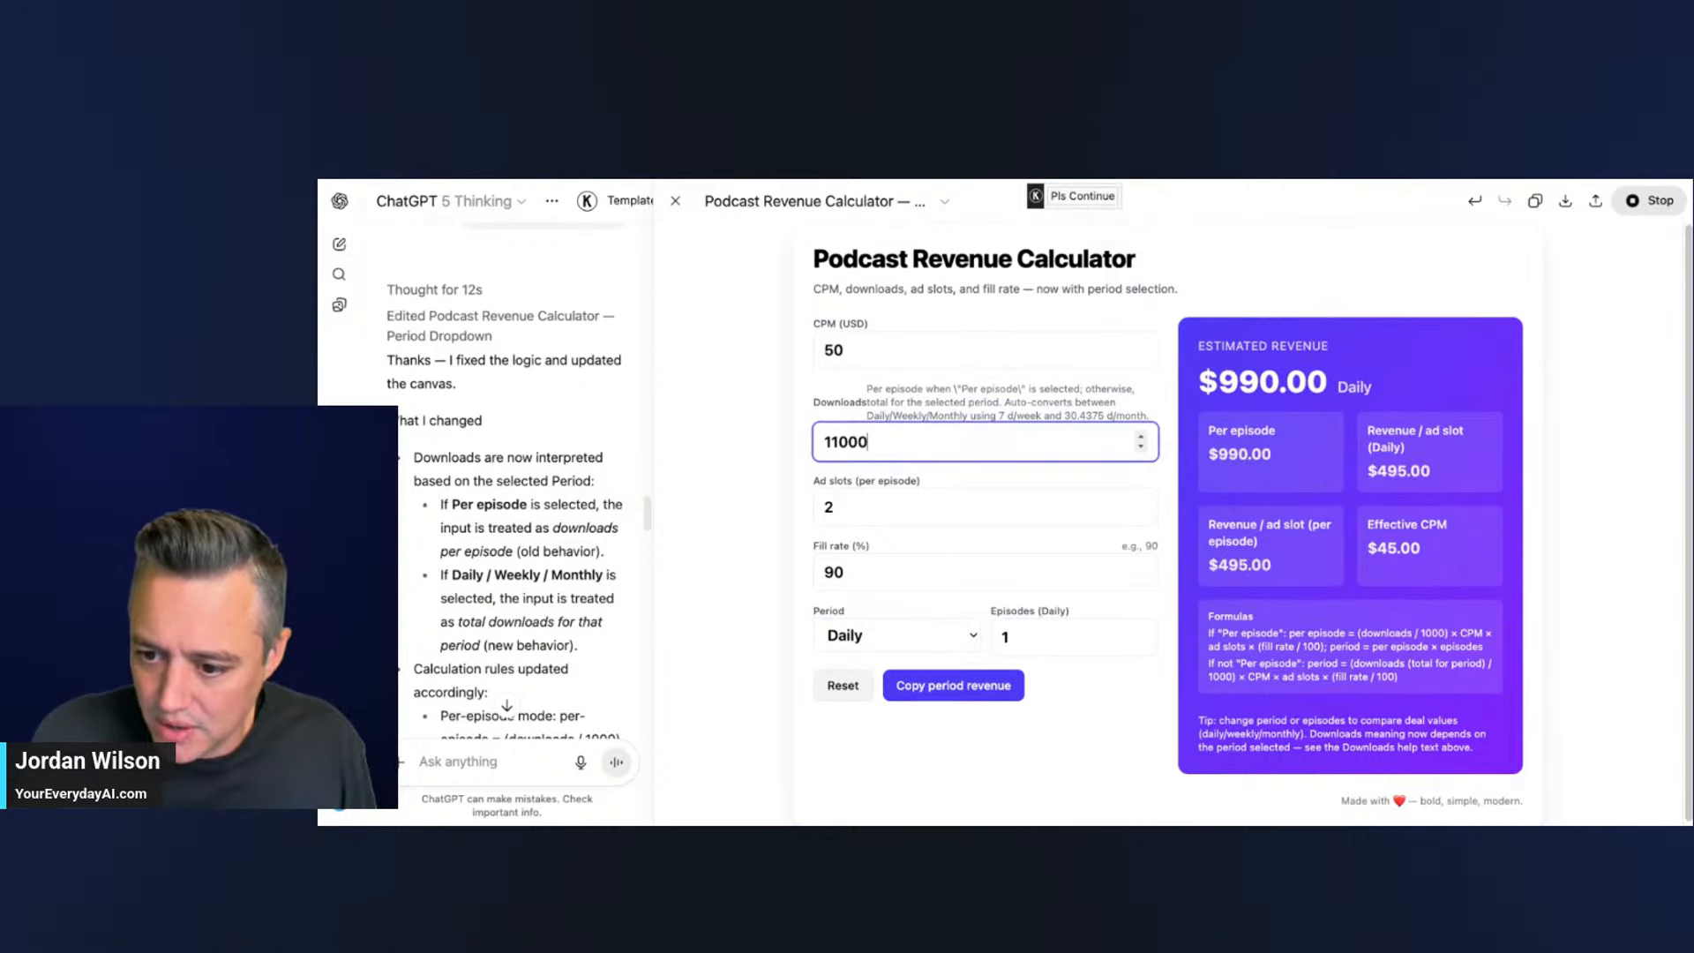
# - Set the calculator's ad slots per episode to 3 and its fill rate to 100%
pyautogui.press('Tab')
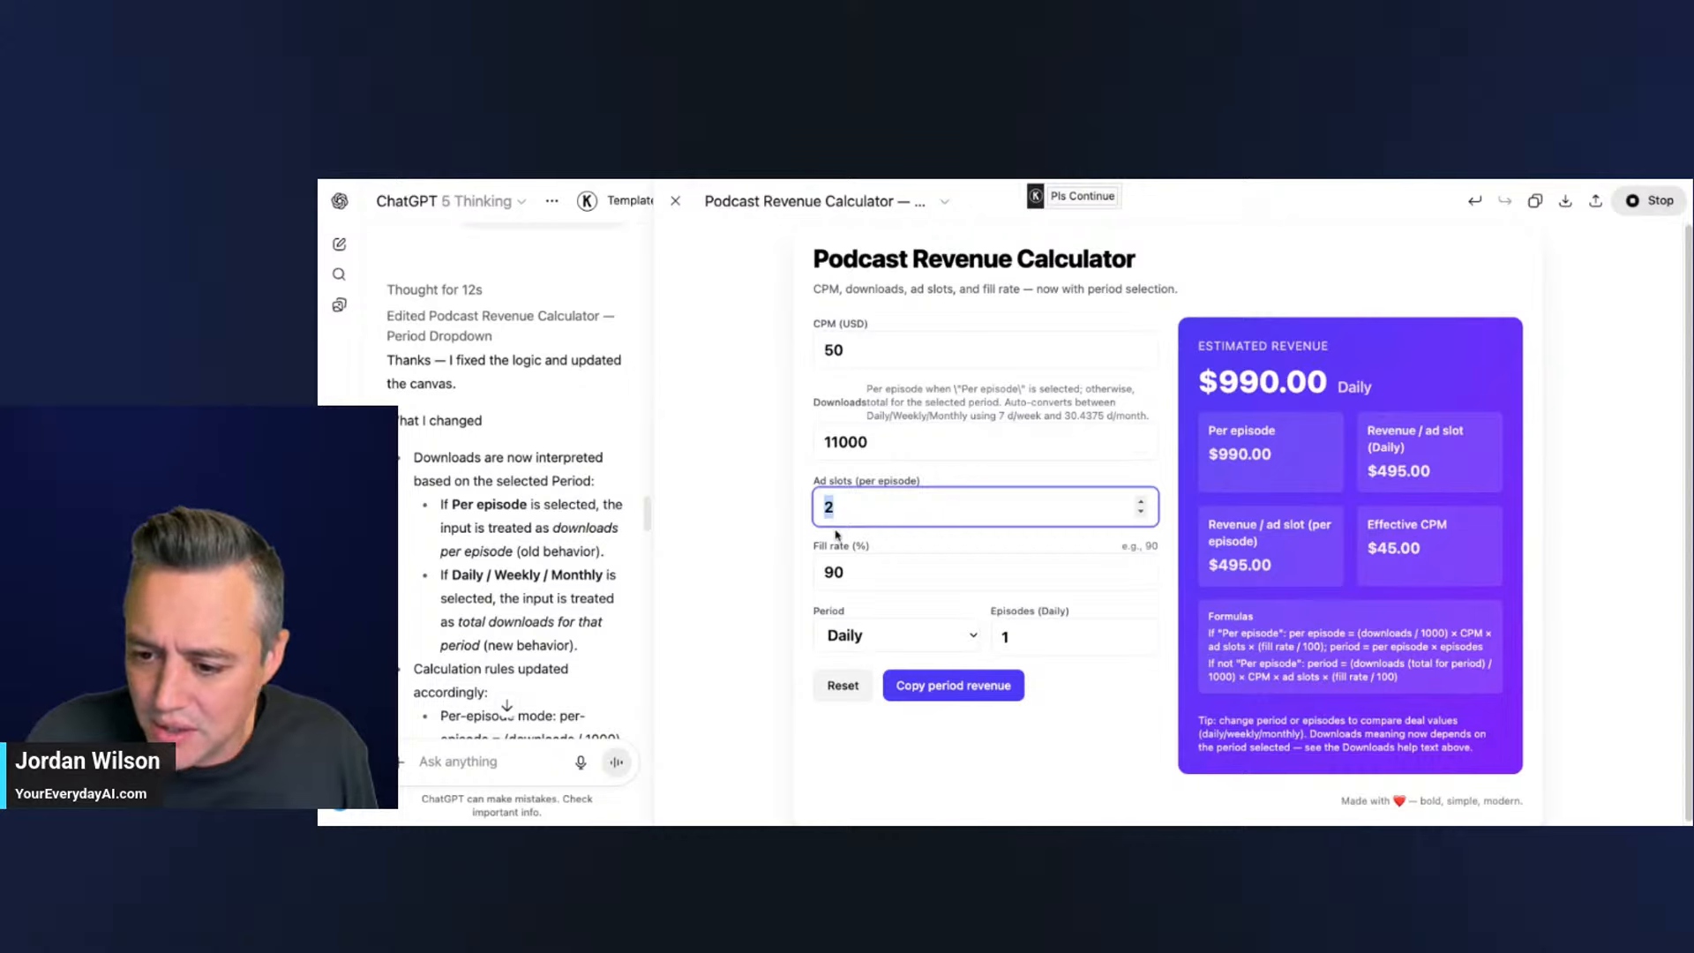
pyautogui.write('3')
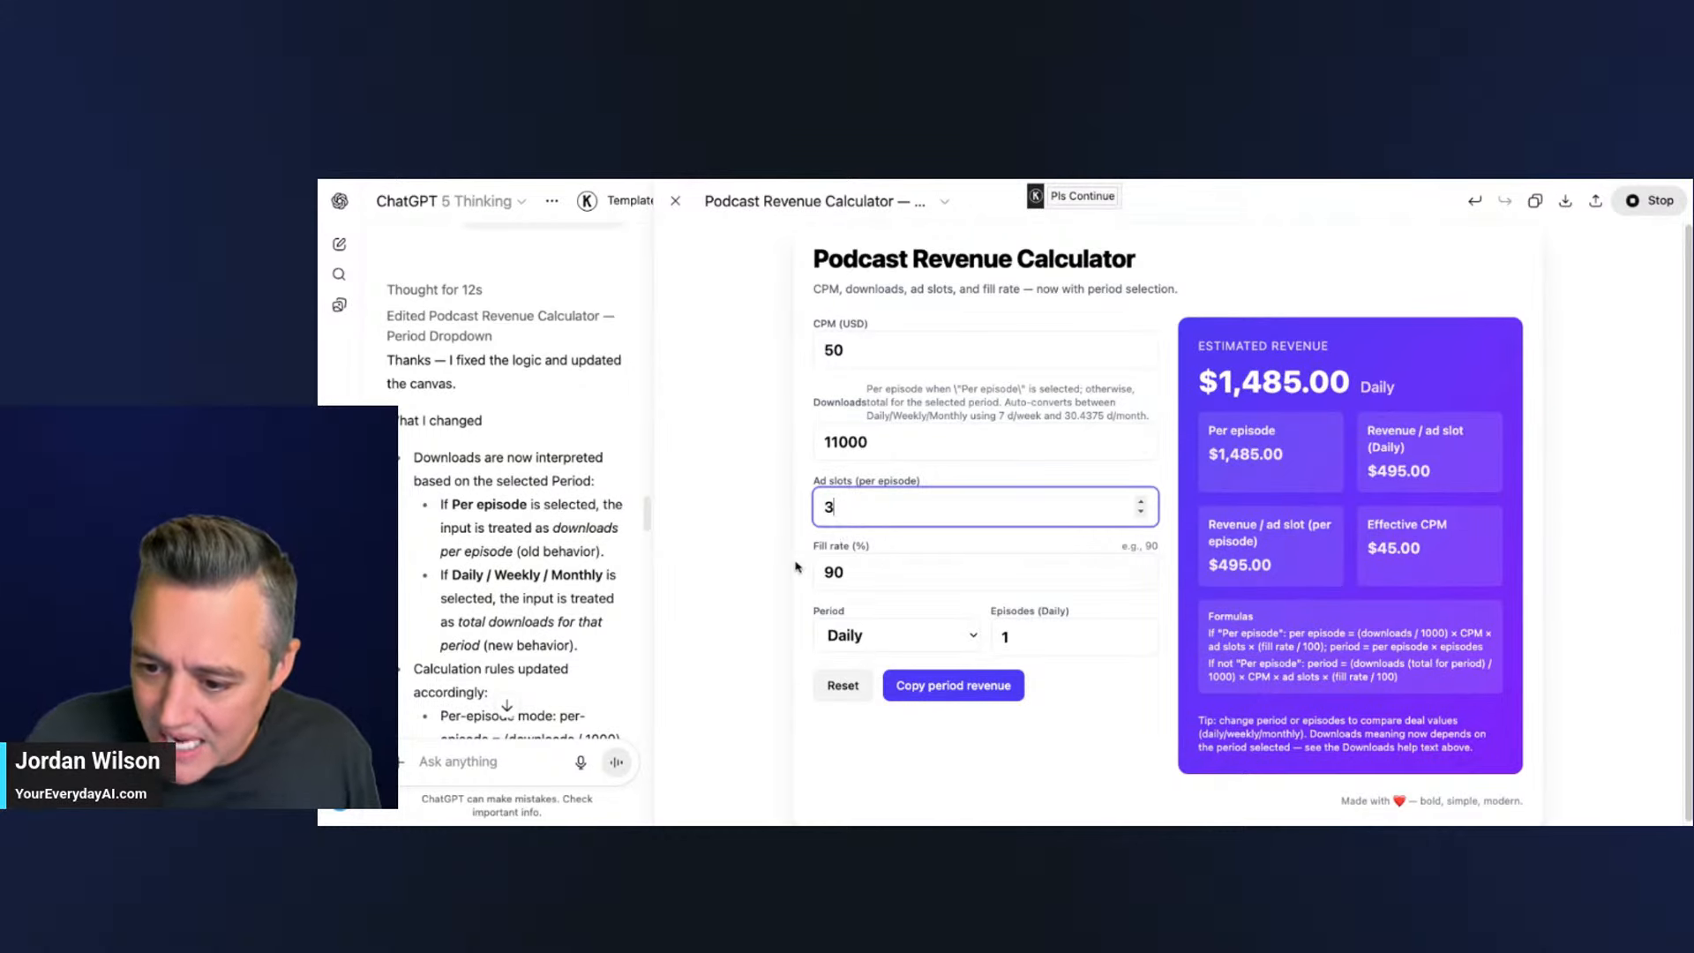
pyautogui.doubleClick(843, 571)
pyautogui.write('100')
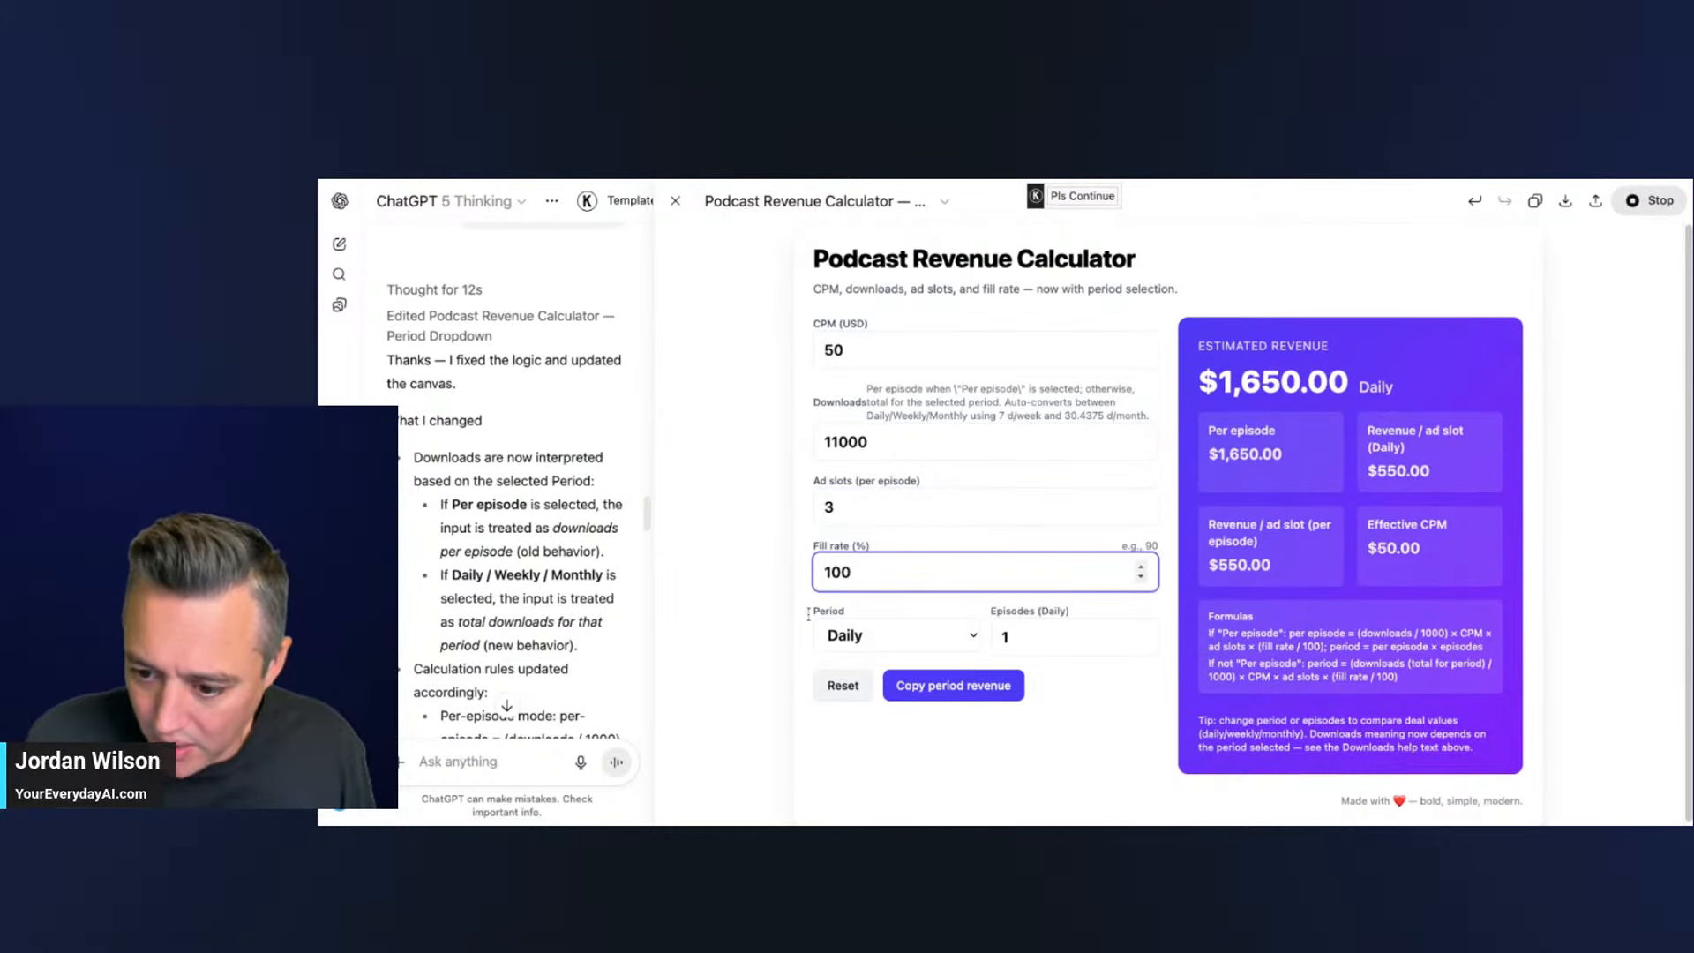
pyautogui.click(767, 648)
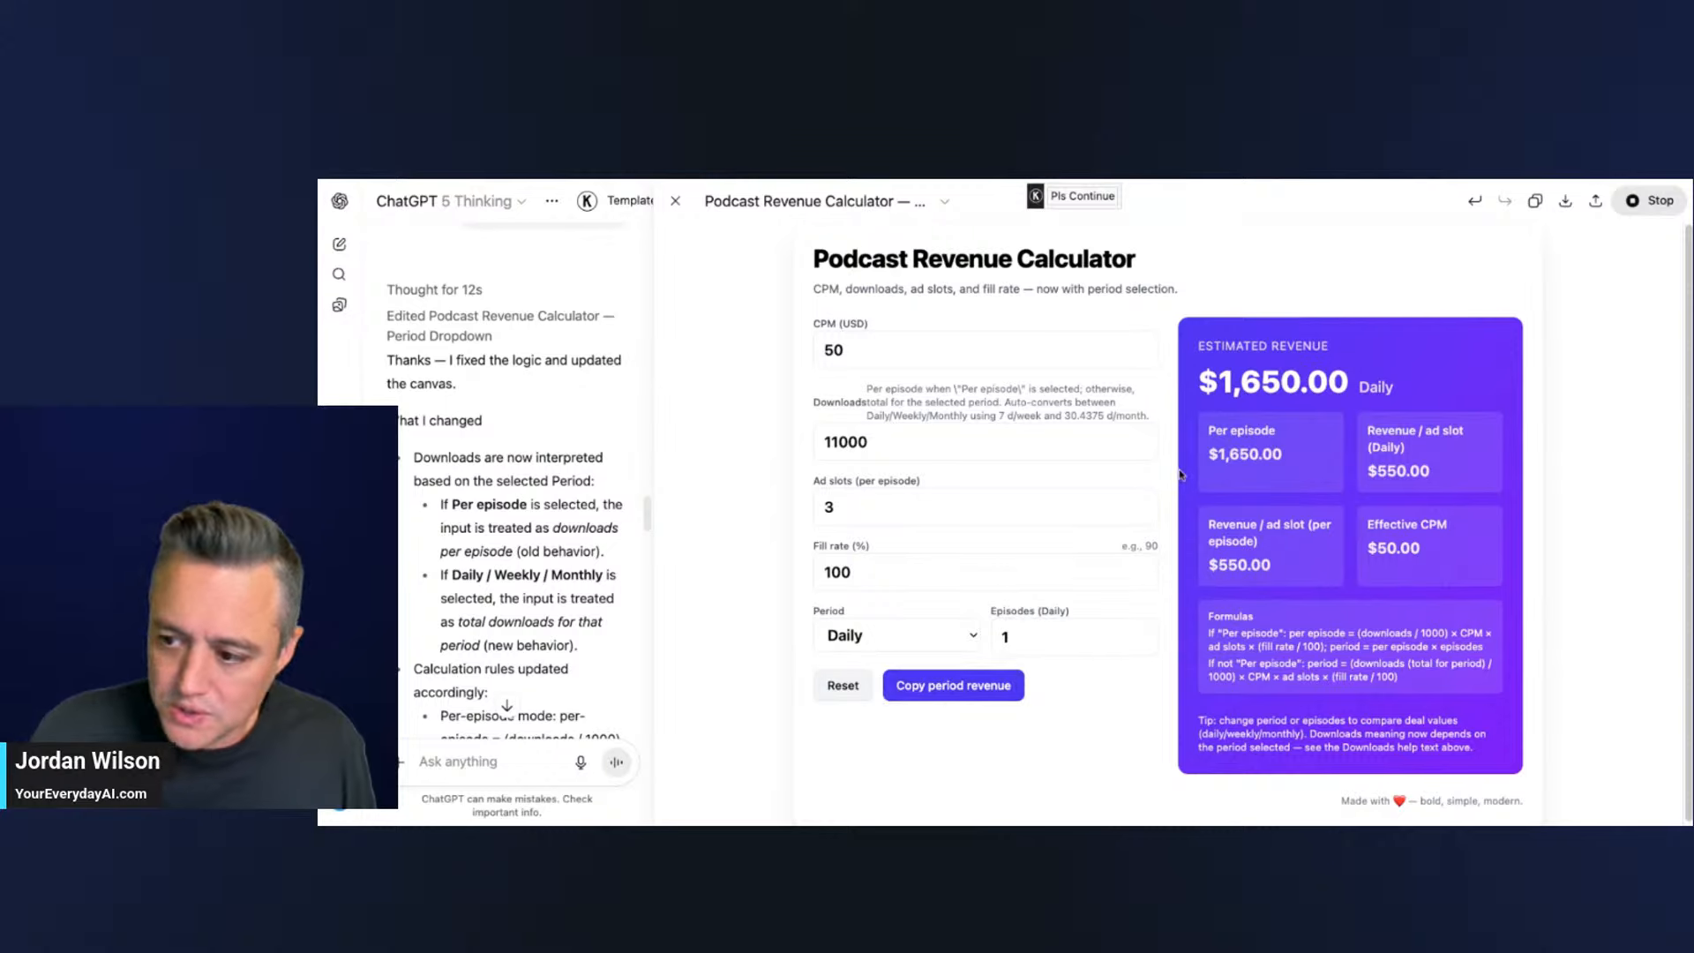